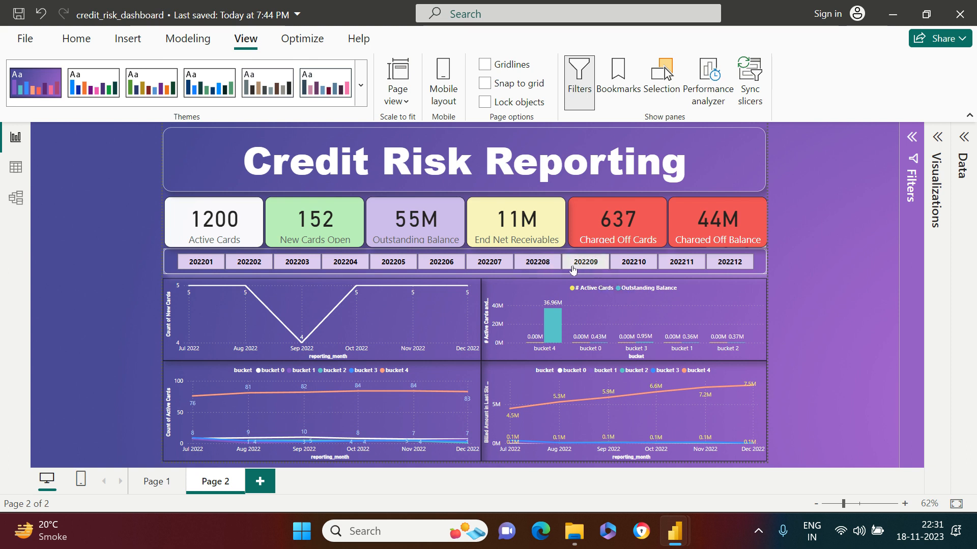
- Examine the Credit Risk Reporting page filtered to 202210 and to 202208, and clear the month selection
left_click(640, 262)
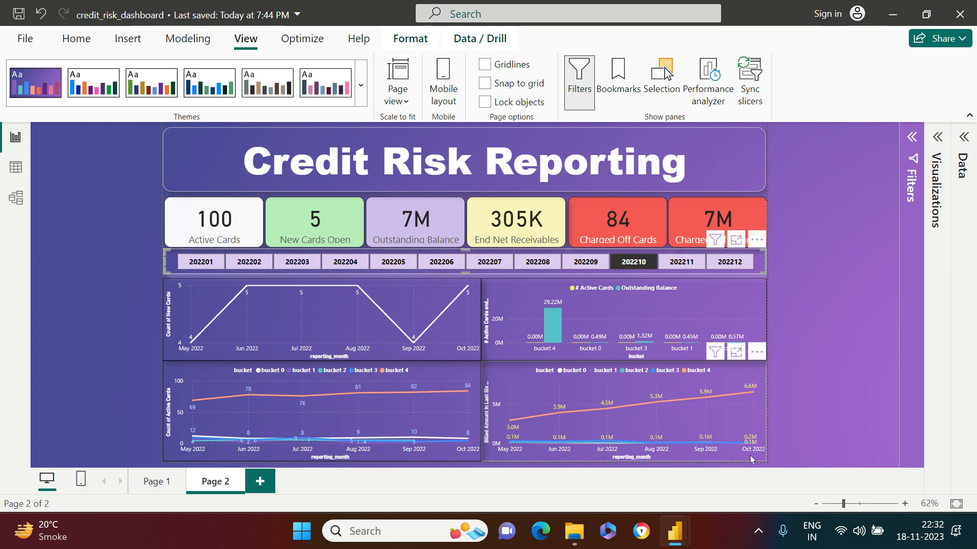
left_click(544, 264)
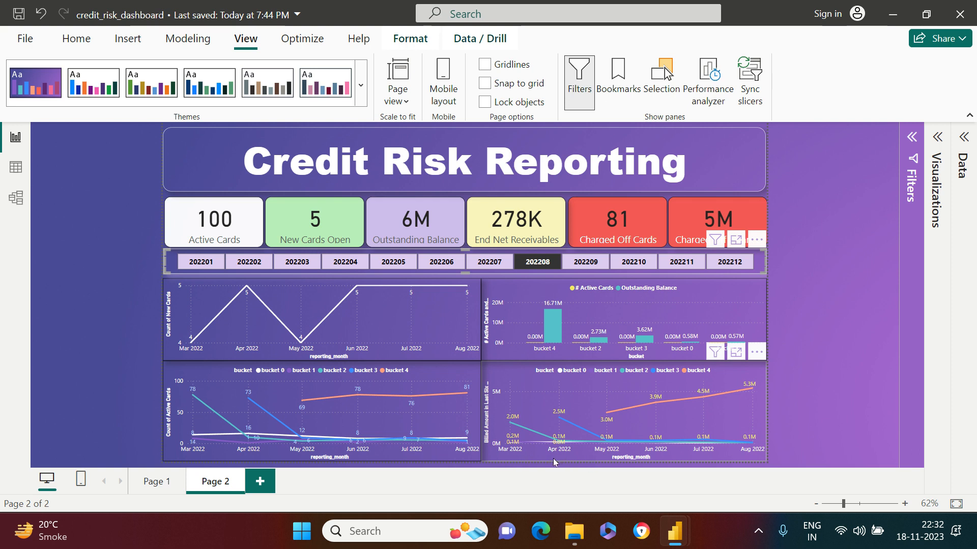
left_click(531, 263)
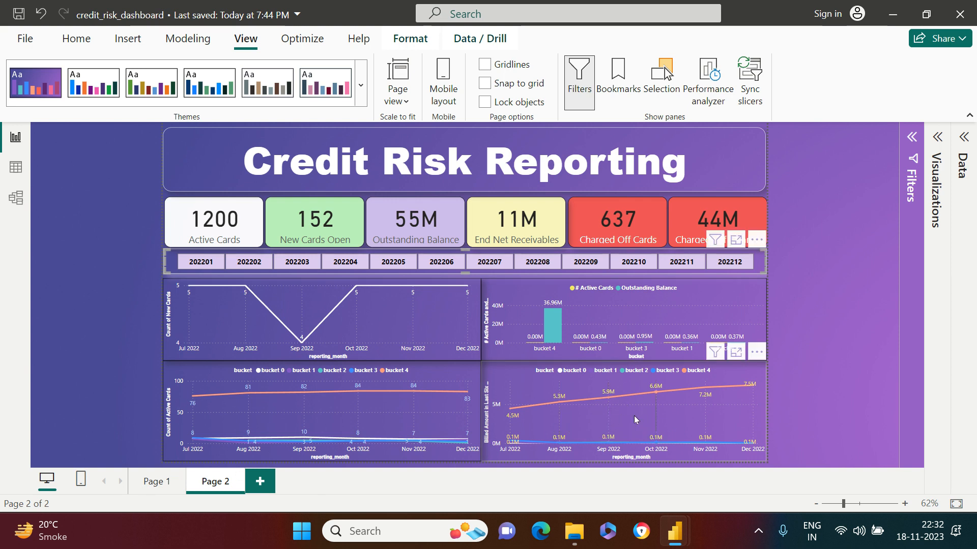
- Compare Page 1 filtered to month 202209 with Page 2 filtered to 202208, and clear the selection on Page 2
left_click(153, 480)
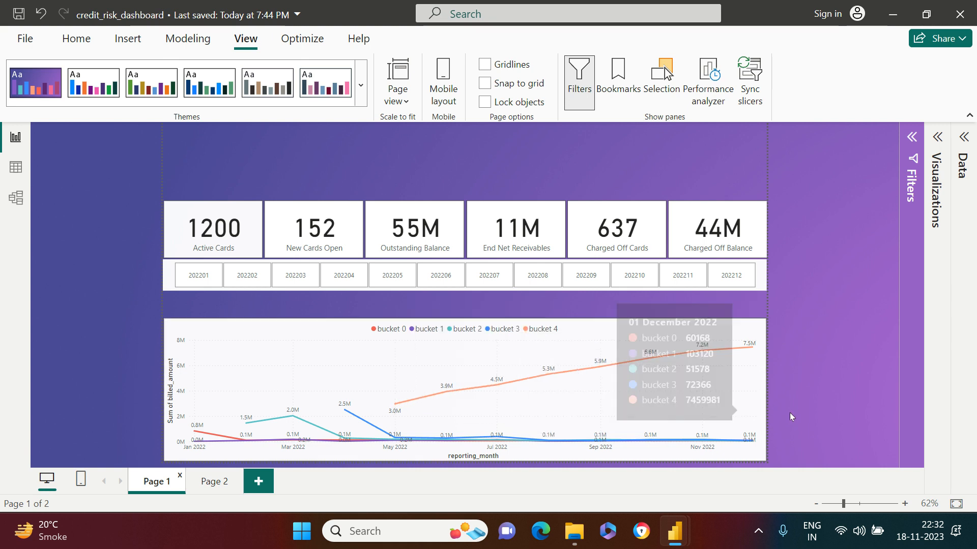
left_click(593, 276)
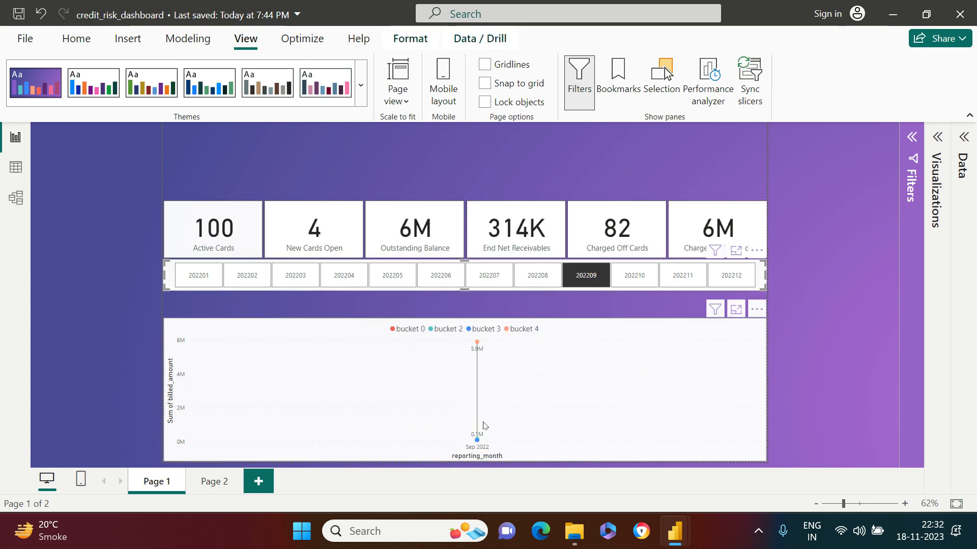
left_click(213, 484)
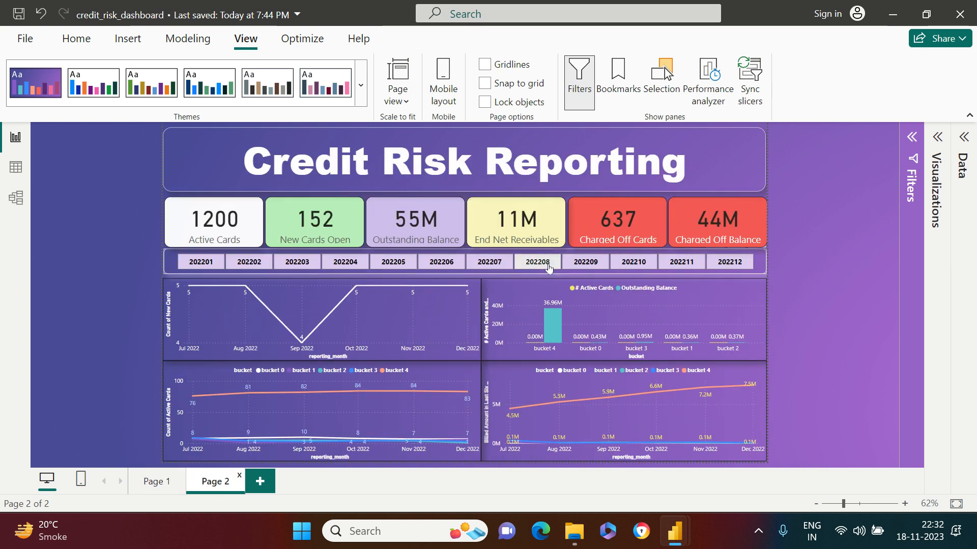
left_click(548, 262)
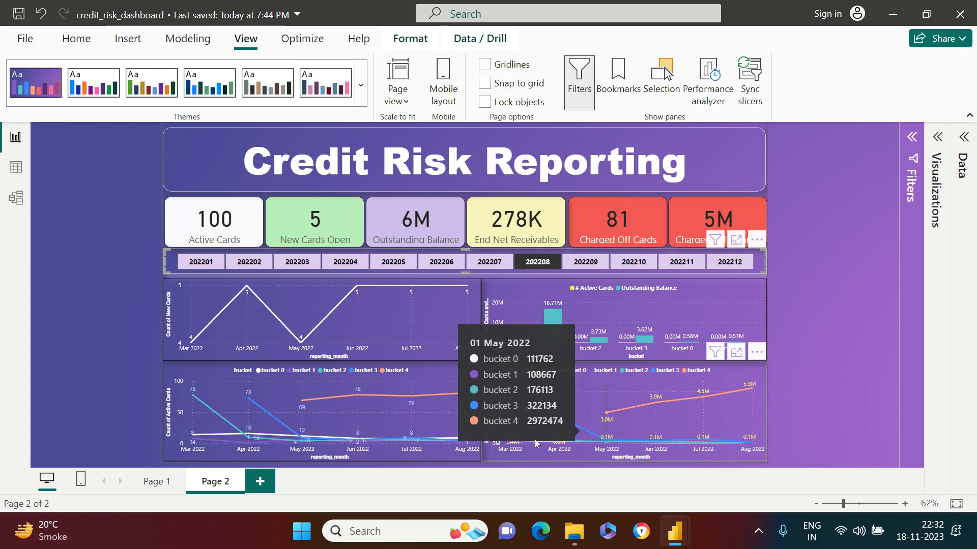
left_click(537, 266)
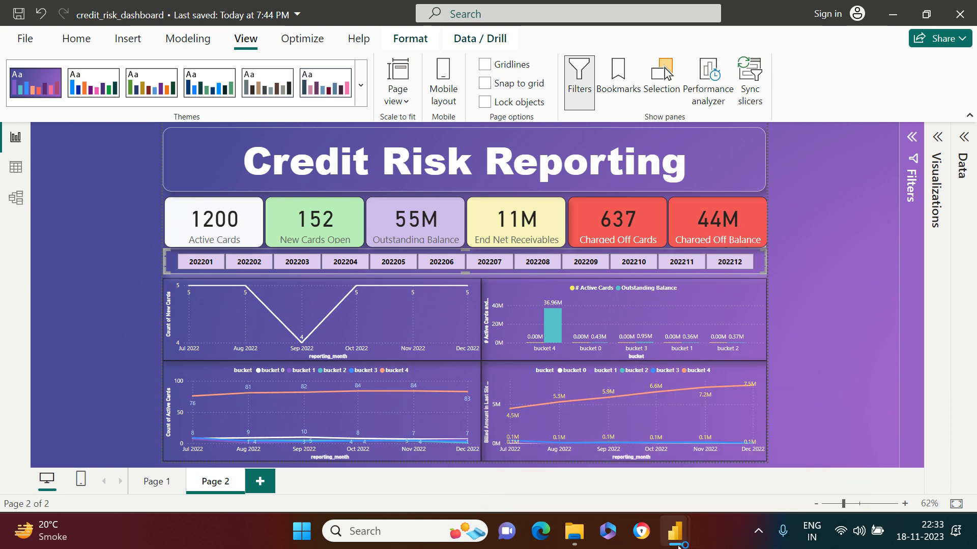
- Switch to the untitled report, review all columns of the Sheet1 table data, and return to the report canvas
mouse_move(676, 540)
left_click(728, 459)
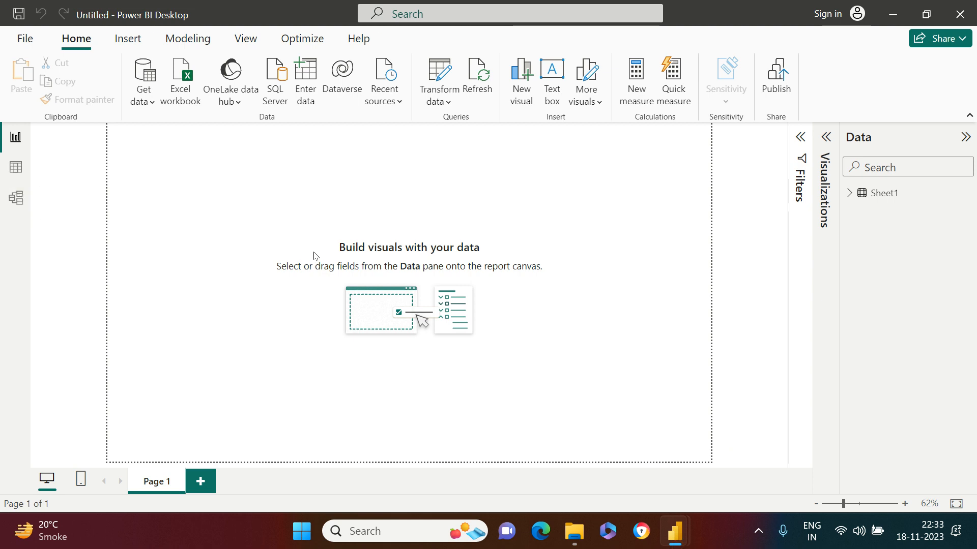
left_click(16, 168)
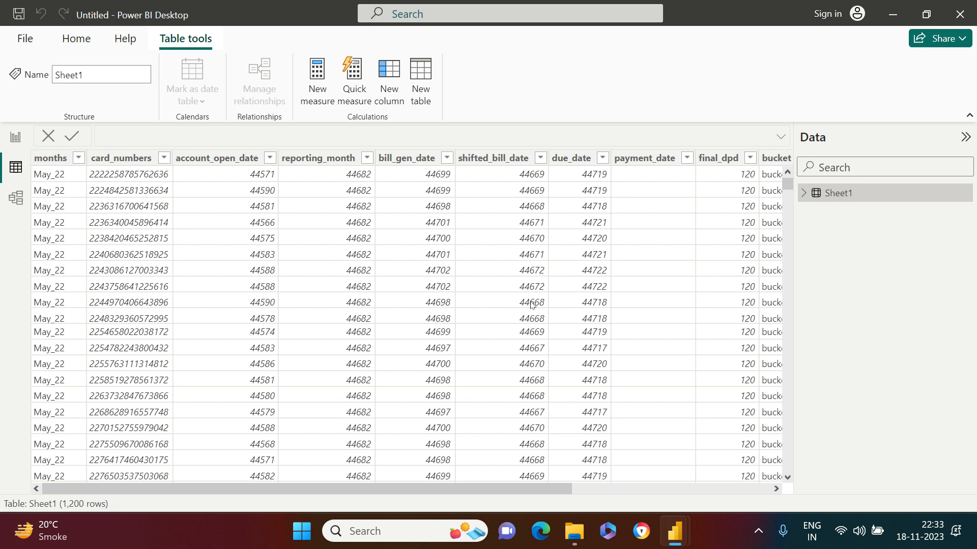
left_click_drag(485, 489, 683, 488)
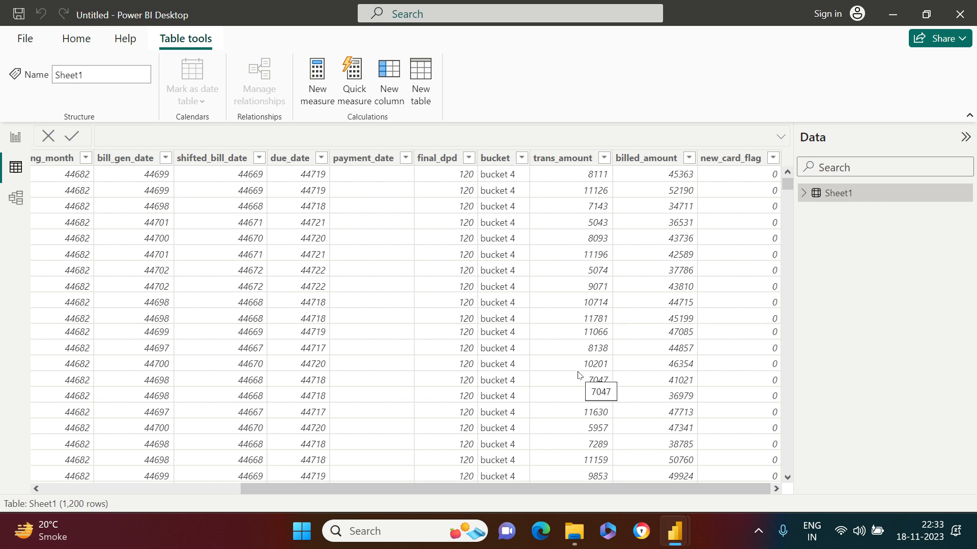
left_click_drag(597, 489, 229, 474)
left_click(16, 137)
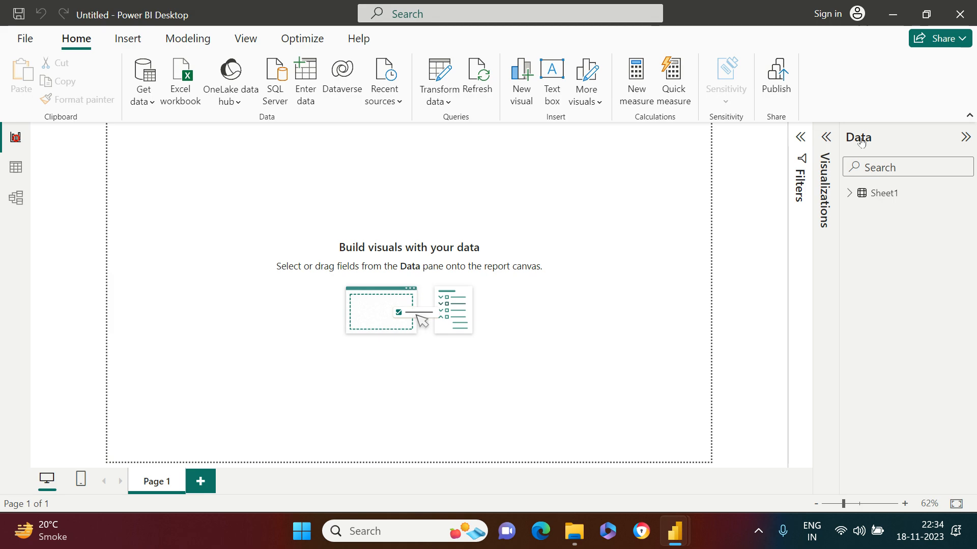
- Rename the Sheet1 table as creditCard
right_click(882, 193)
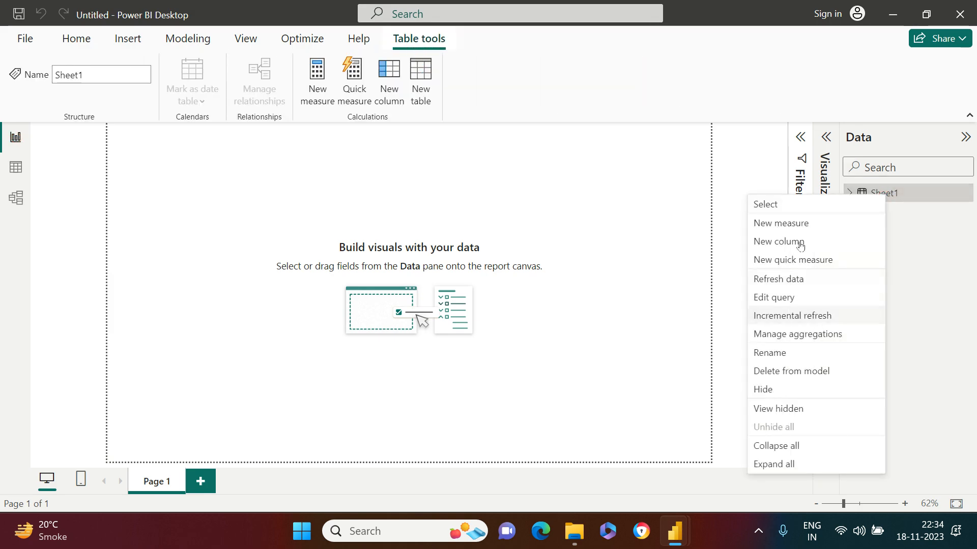
left_click(936, 262)
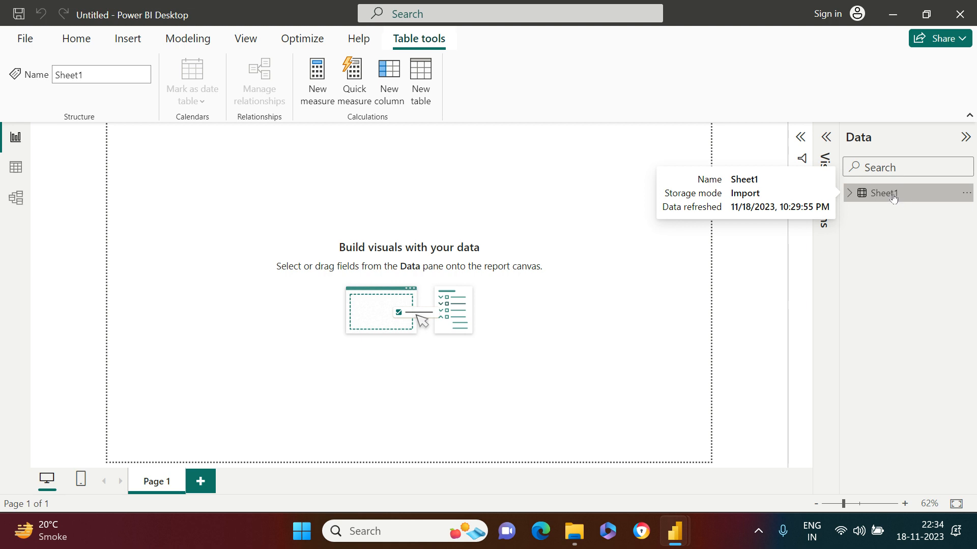
right_click(893, 194)
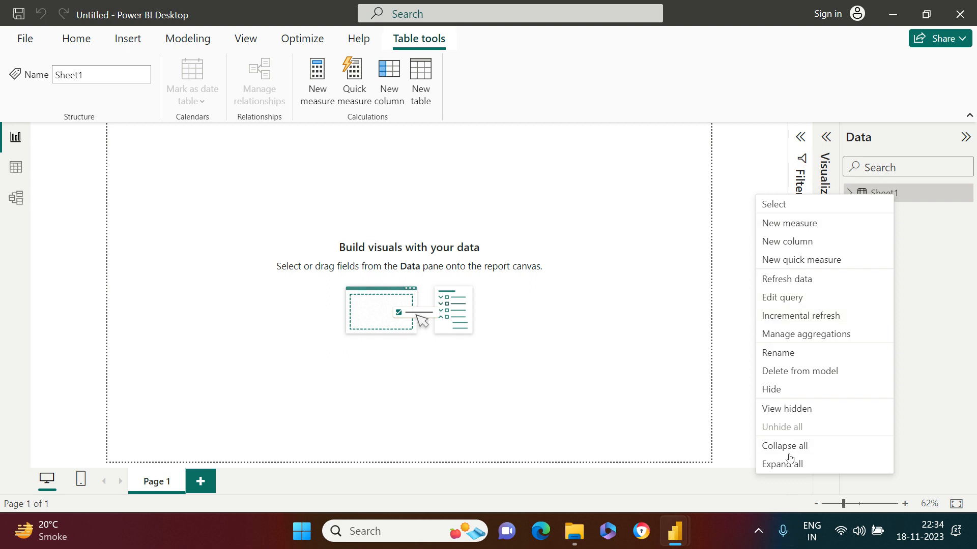
left_click(790, 354)
type("creditCard")
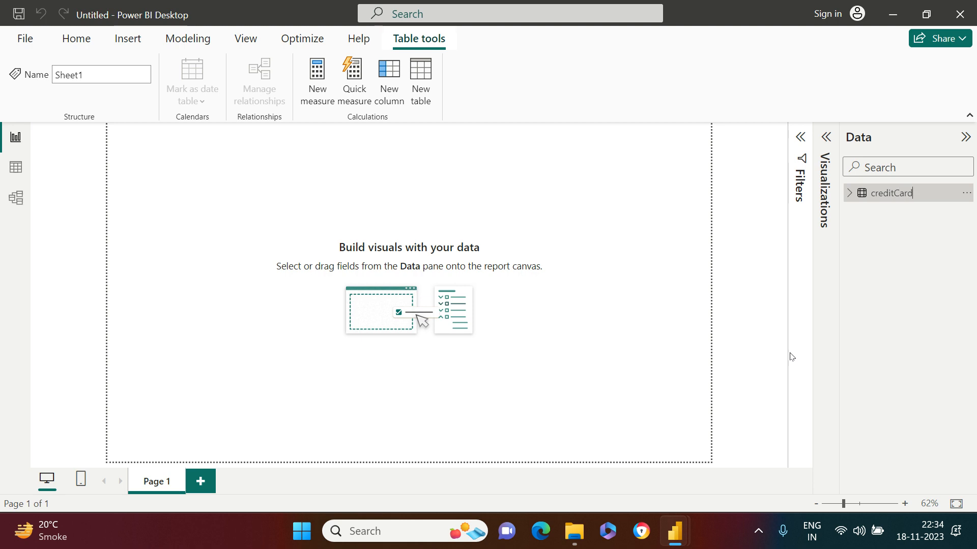
key("Return")
left_click(603, 234)
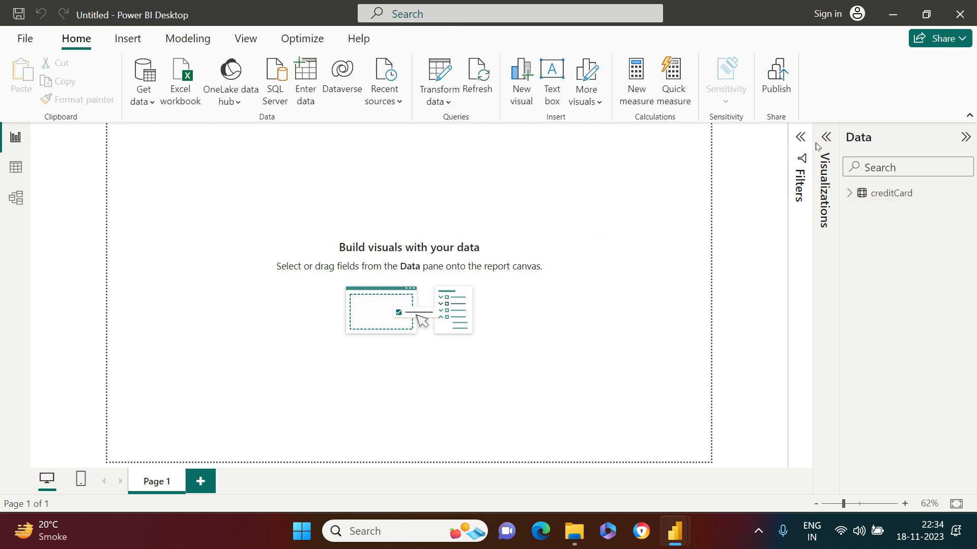
- Consult the credit_risk_dashboard report and add a card visual of the creditCard table's card_numbers field to the untitled report
left_click(825, 138)
mouse_move(675, 535)
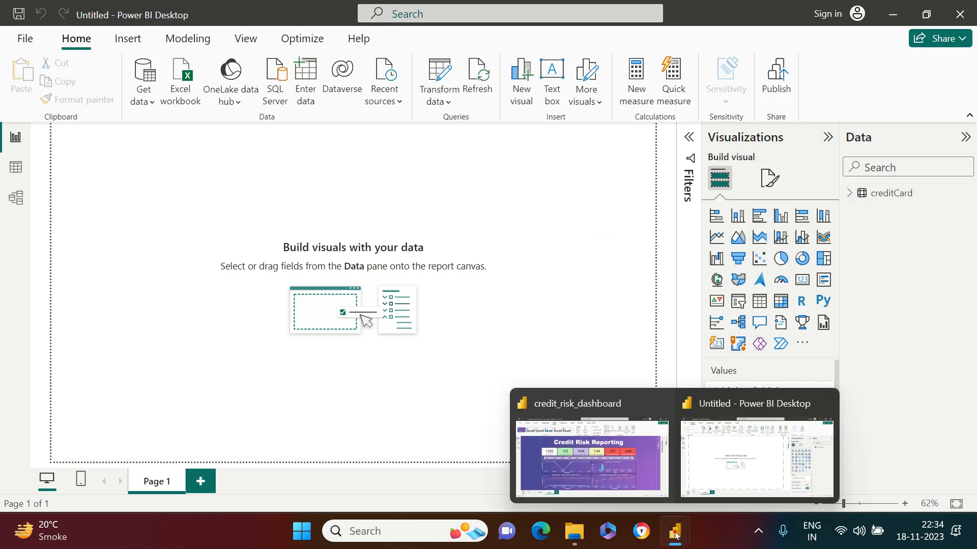
left_click(590, 447)
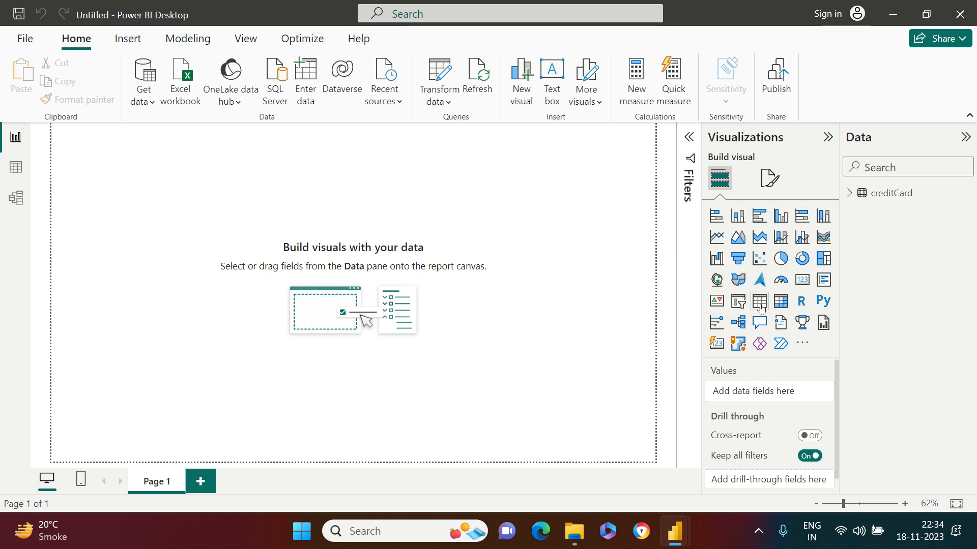
left_click(808, 281)
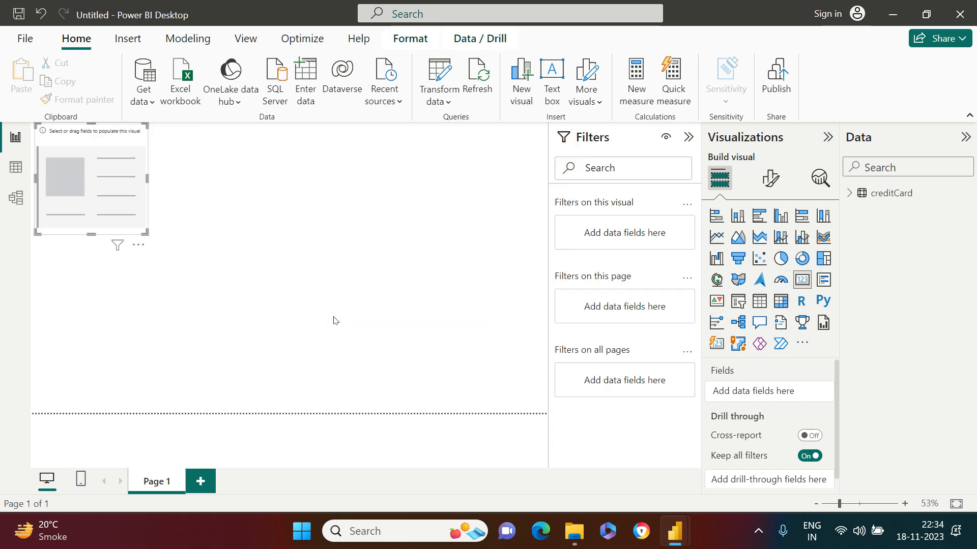
left_click(856, 193)
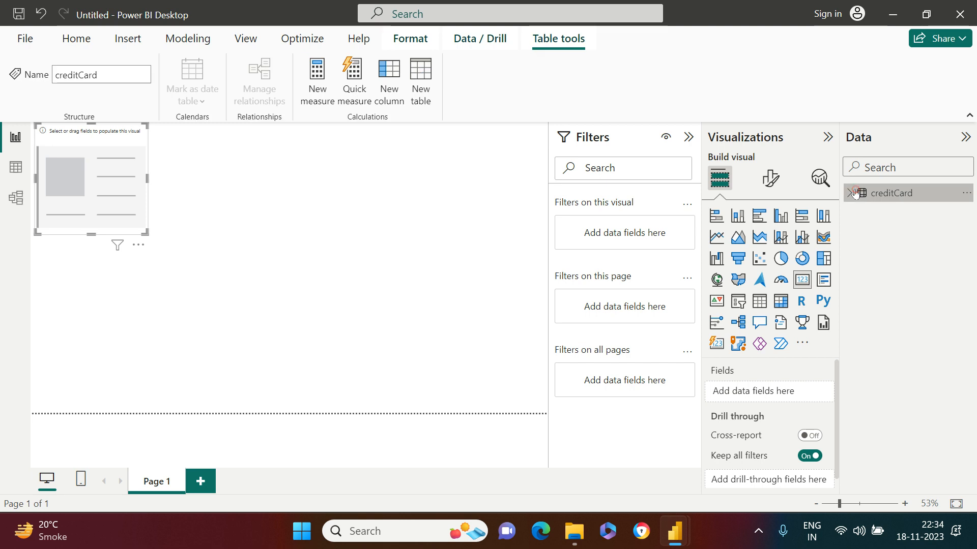
left_click(850, 193)
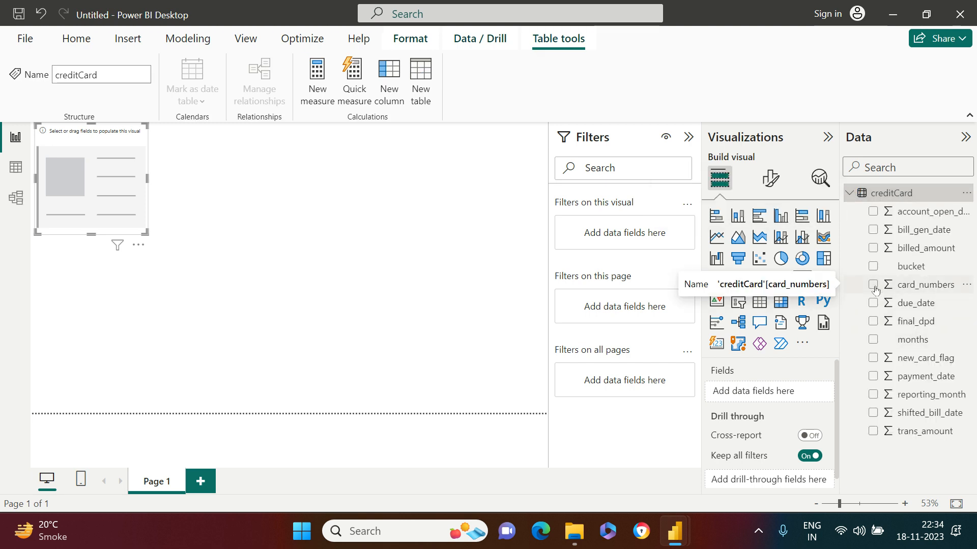
left_click(686, 136)
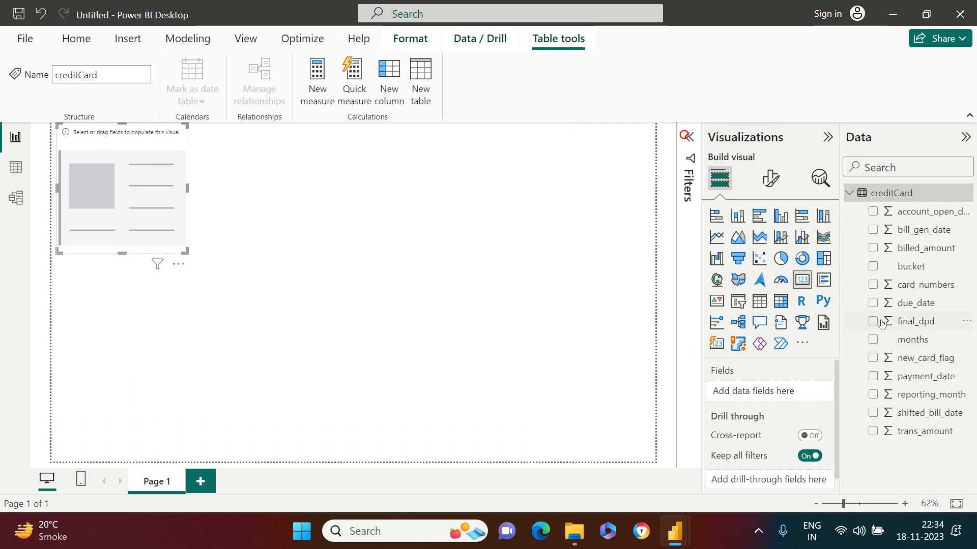
left_click(873, 286)
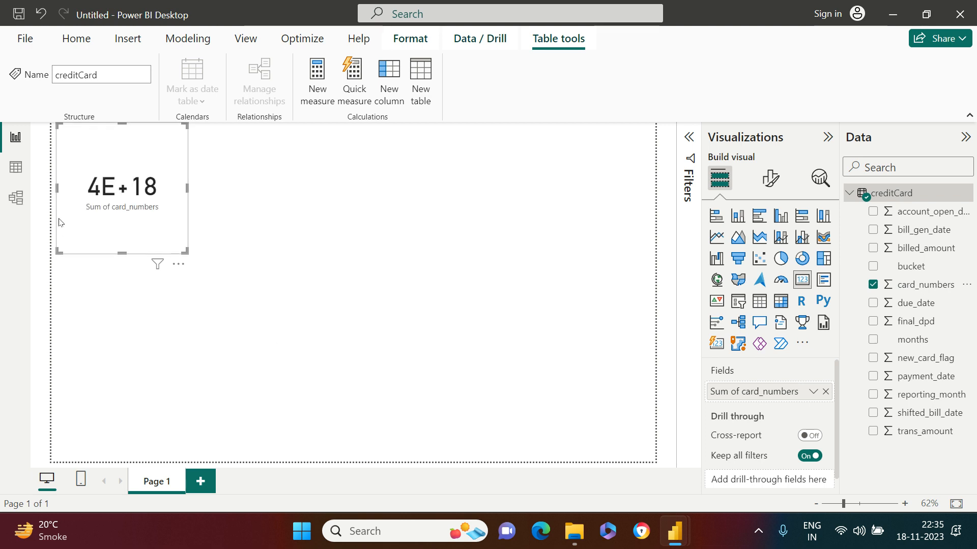
- Reduce the card's height from its upper edge and summarise its card_numbers field by Count
left_click(140, 134)
left_click_drag(124, 124, 123, 171)
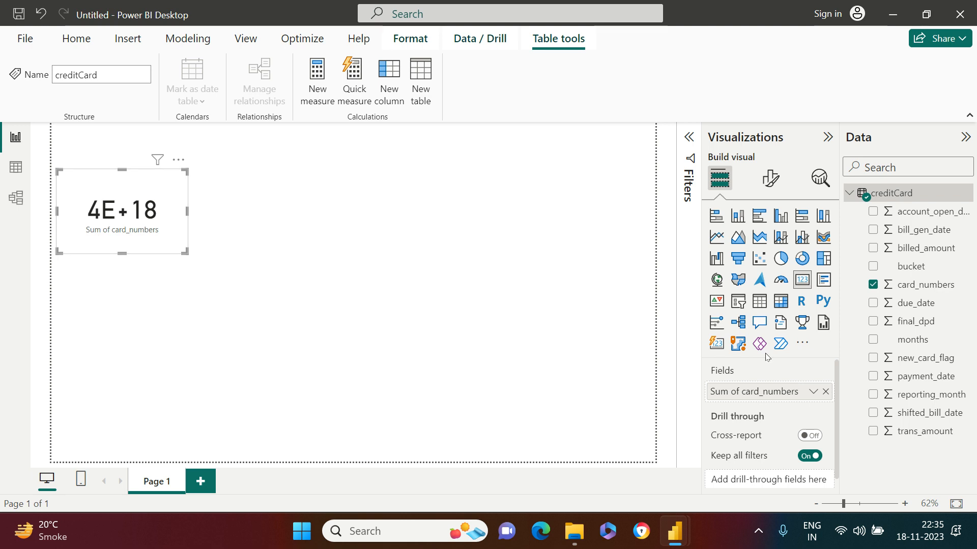
left_click(768, 391)
left_click(782, 393)
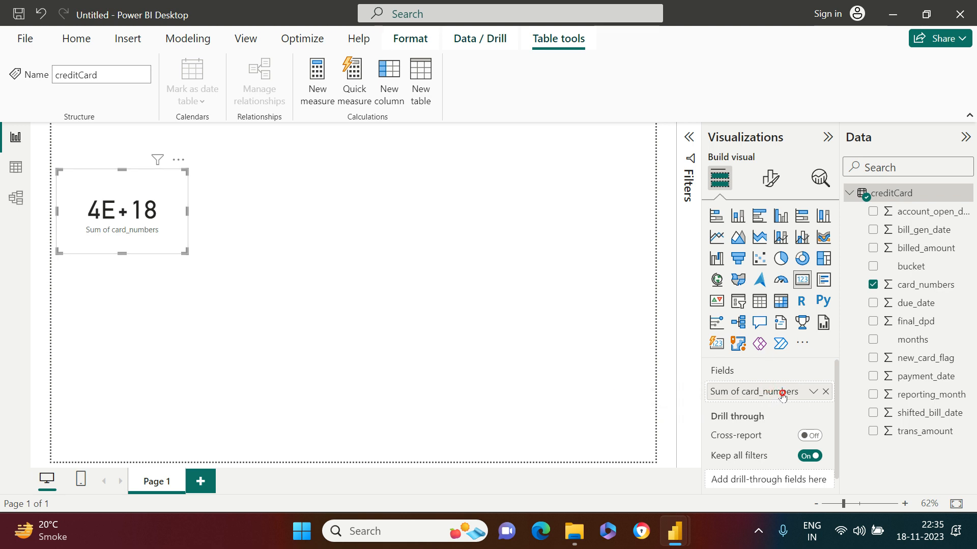
left_click(813, 392)
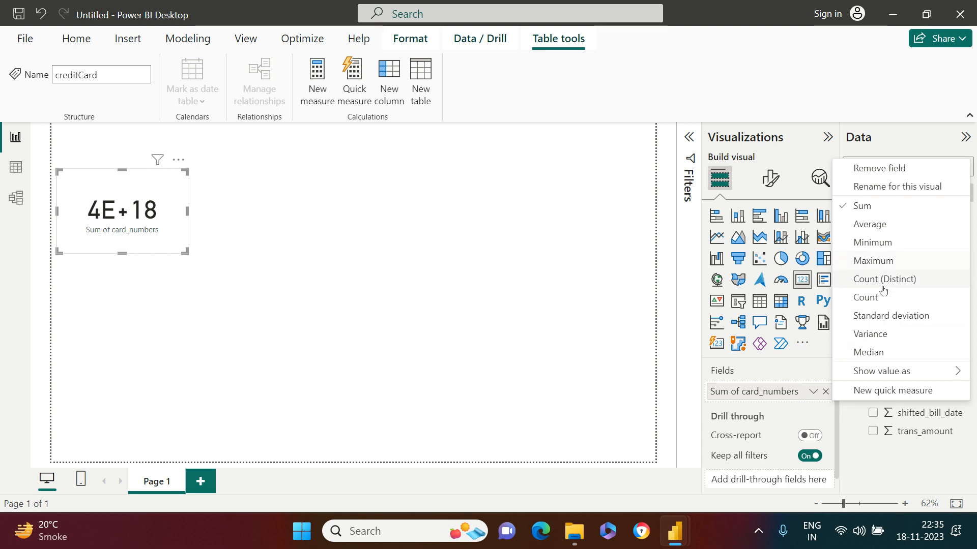
left_click(877, 298)
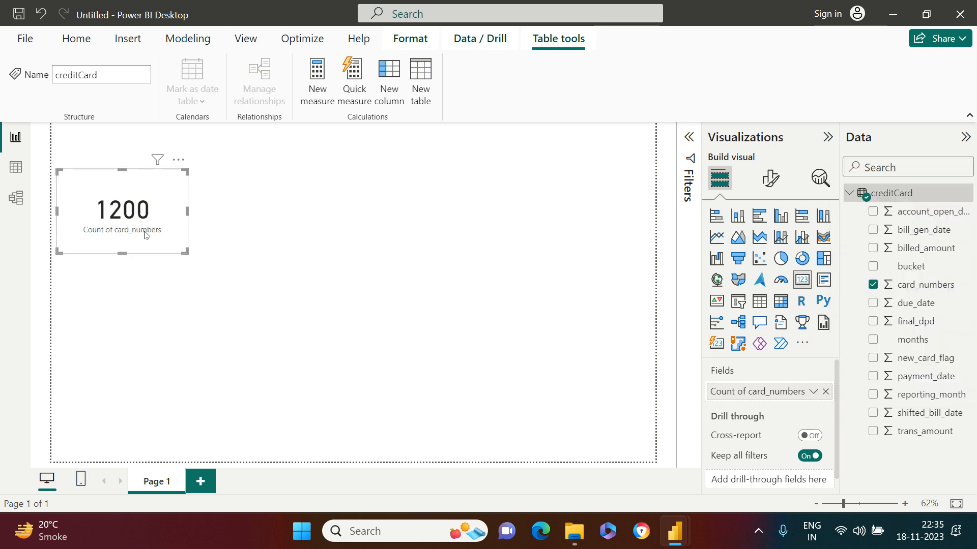
- Rename the card's count field for this visual as Active Cards
left_click(750, 393)
mouse_move(858, 369)
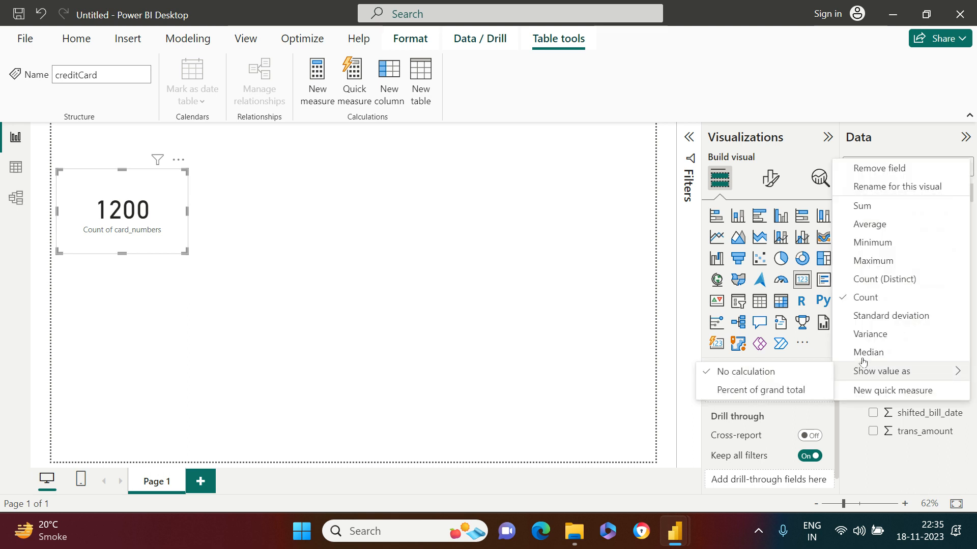
left_click(884, 188)
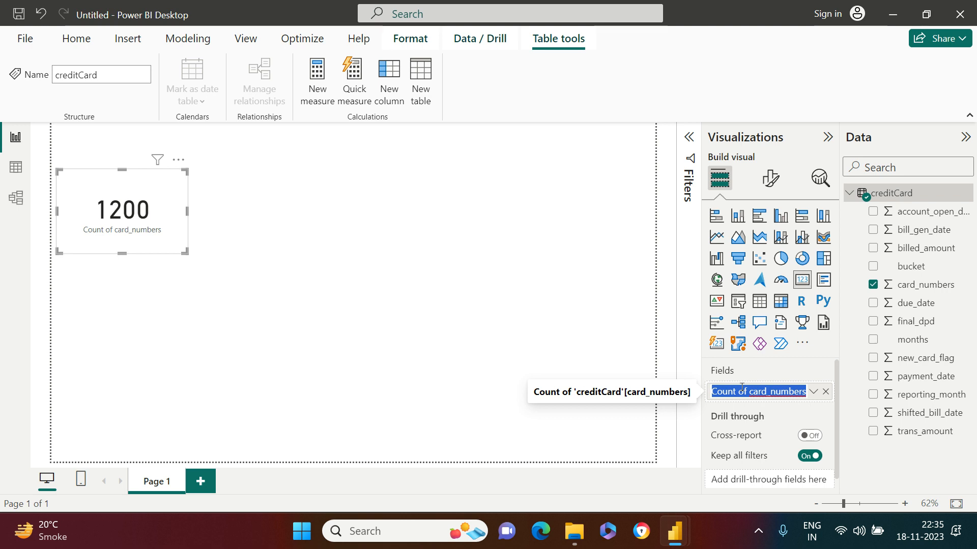
type("A")
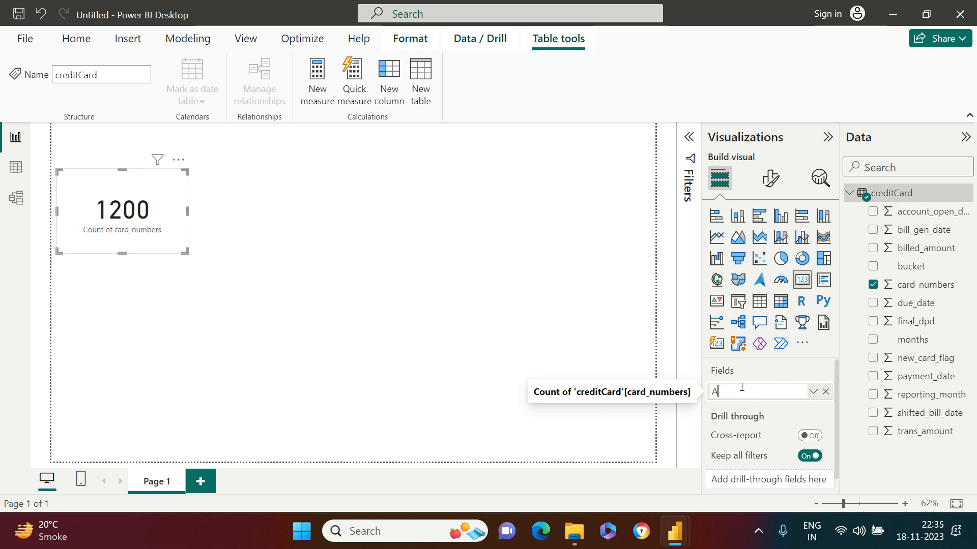
type("Ctive CArds")
key("Return")
right_click(741, 392)
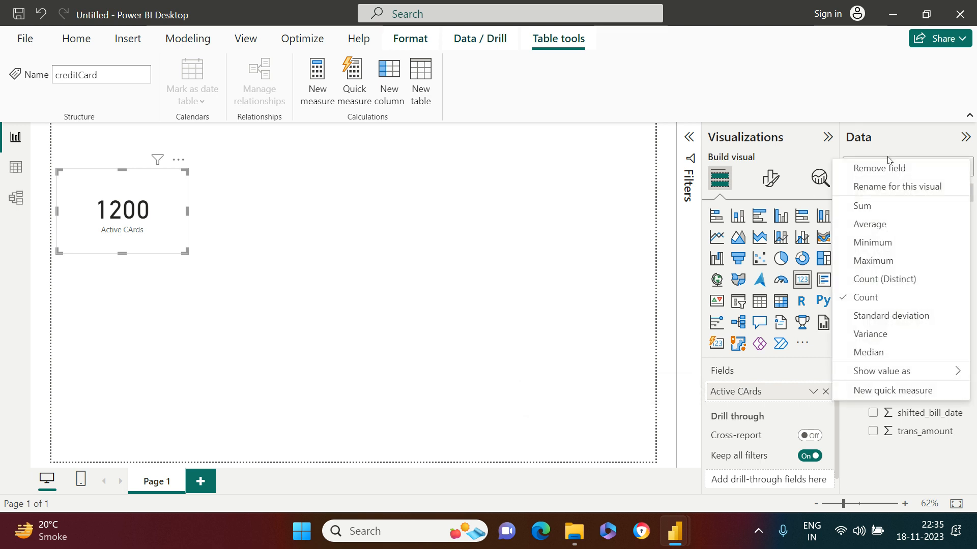
left_click(890, 184)
left_click(749, 391)
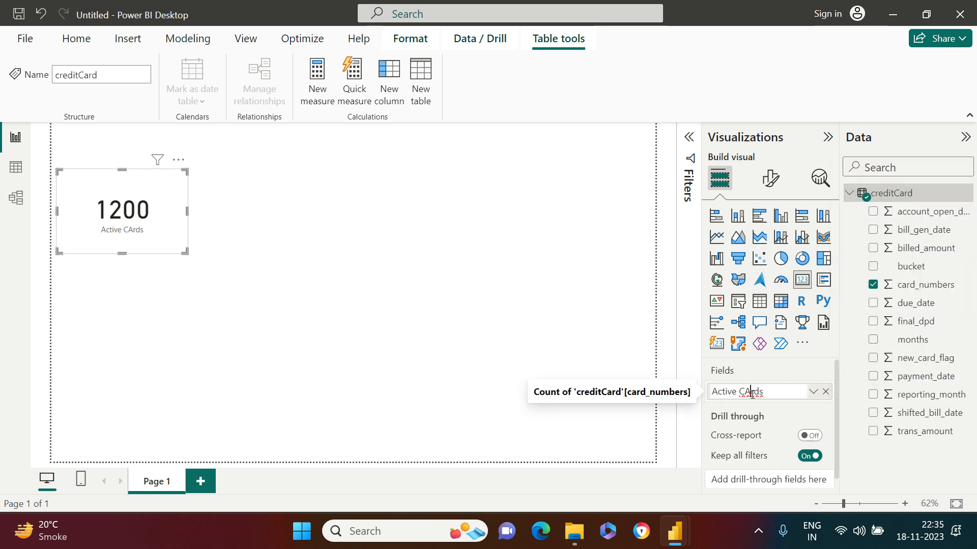
key("BackSpace")
type("a")
key("Return")
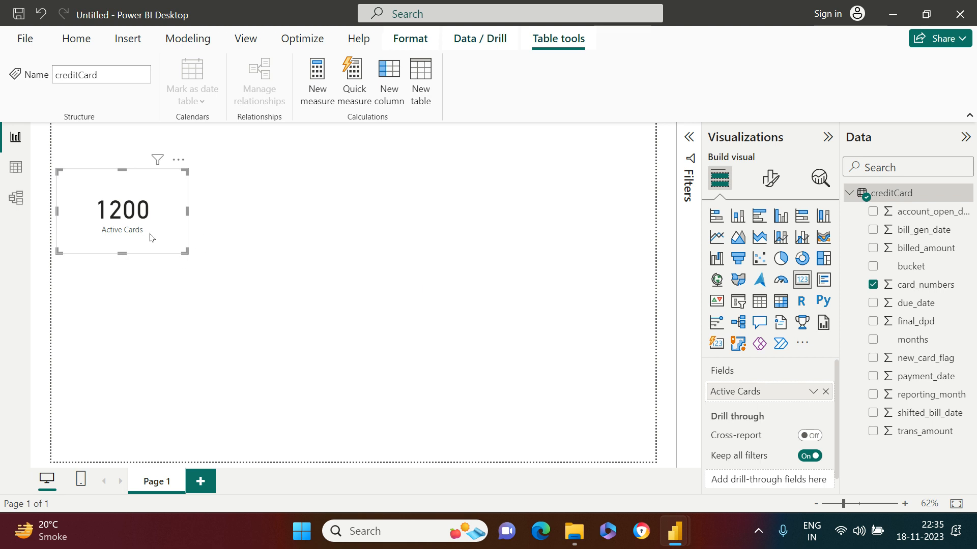
- Turn on the visual border for the Active Cards card
left_click(770, 178)
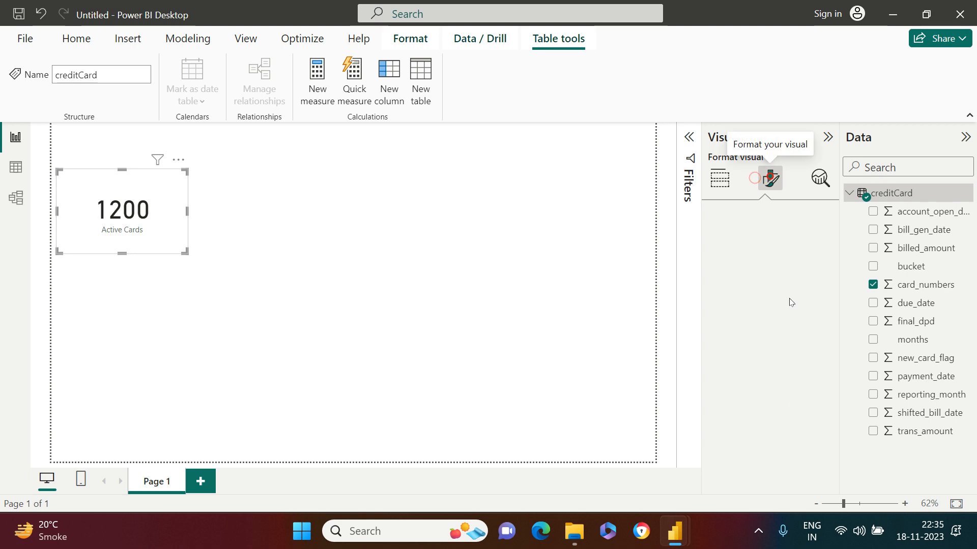
left_click(768, 247)
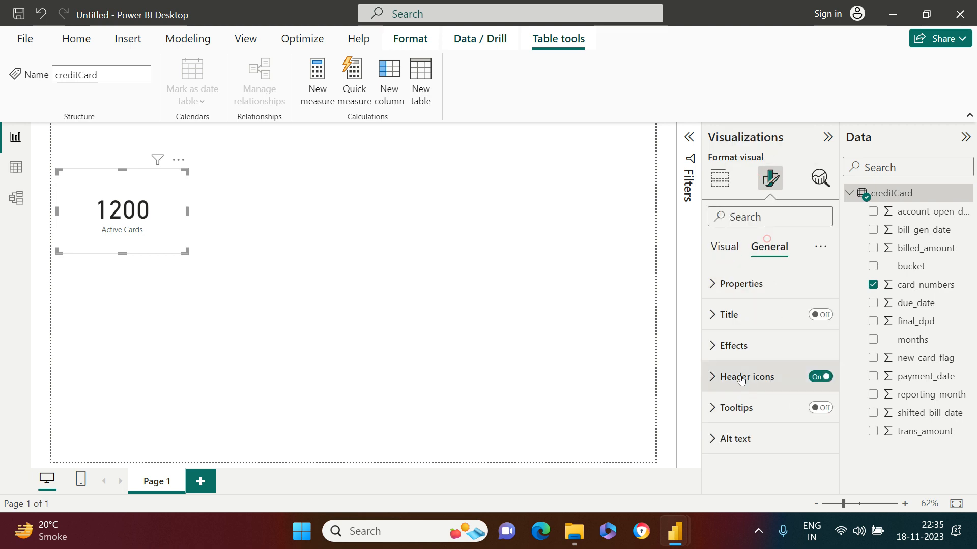
left_click(742, 356)
scroll(780, 421, "down", 2)
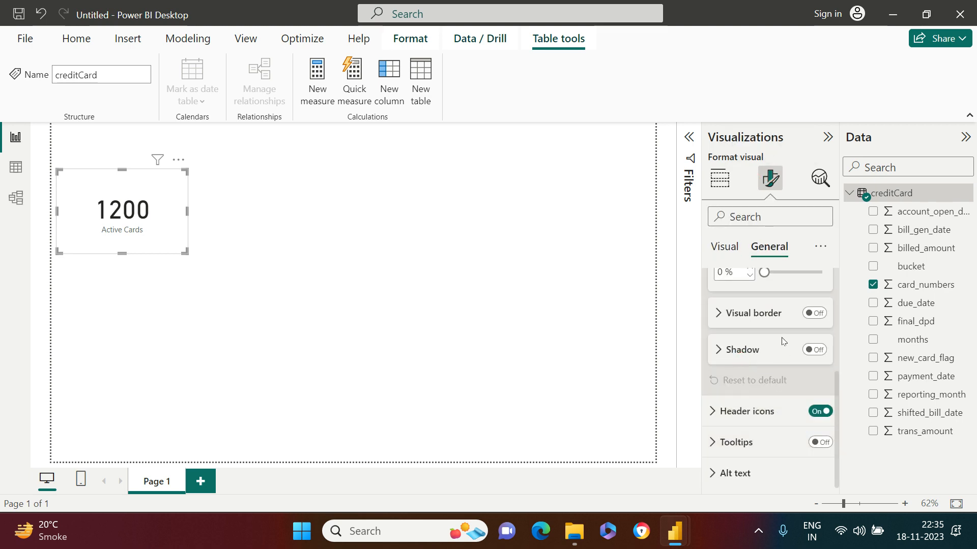
left_click(818, 312)
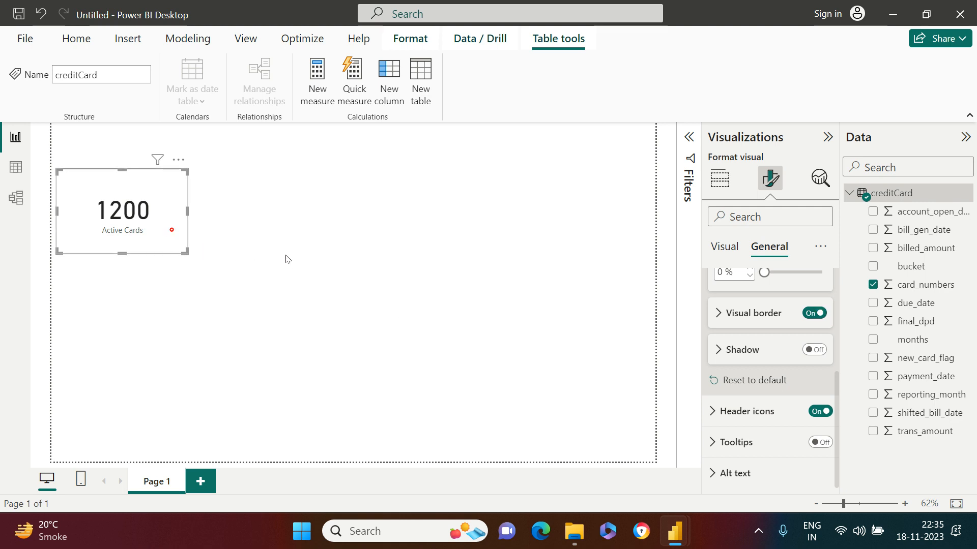
- Duplicate the Active Cards card and place the copy flush against the original's right edge
key("ctrl+c")
key("ctrl+v")
left_click_drag(264, 214, 292, 199)
left_click(380, 204)
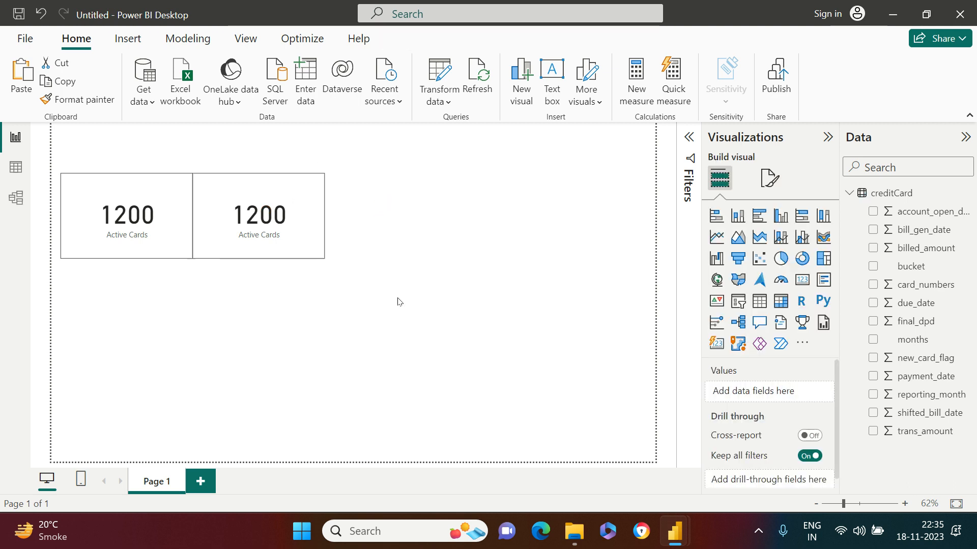
- Check the KPI cards in the credit_risk_dashboard report and examine the new_card_flag column in the untitled report's creditCard table
key("alt+Tab")
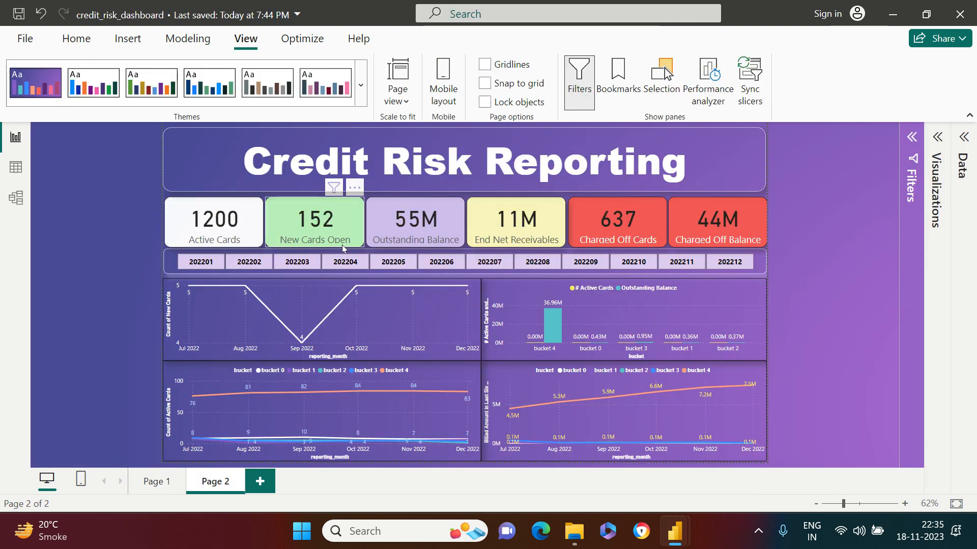
key("alt+Tab")
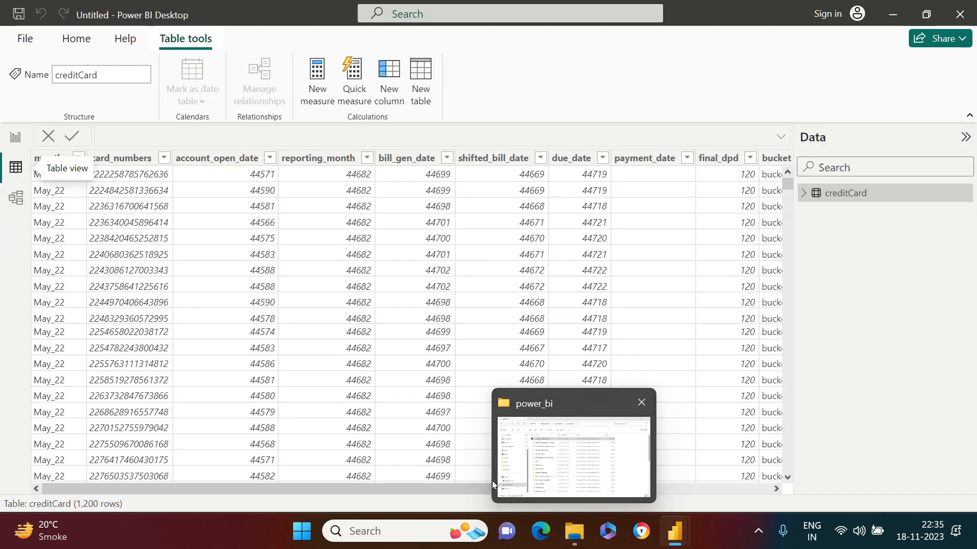
scroll(453, 490, "right", 5)
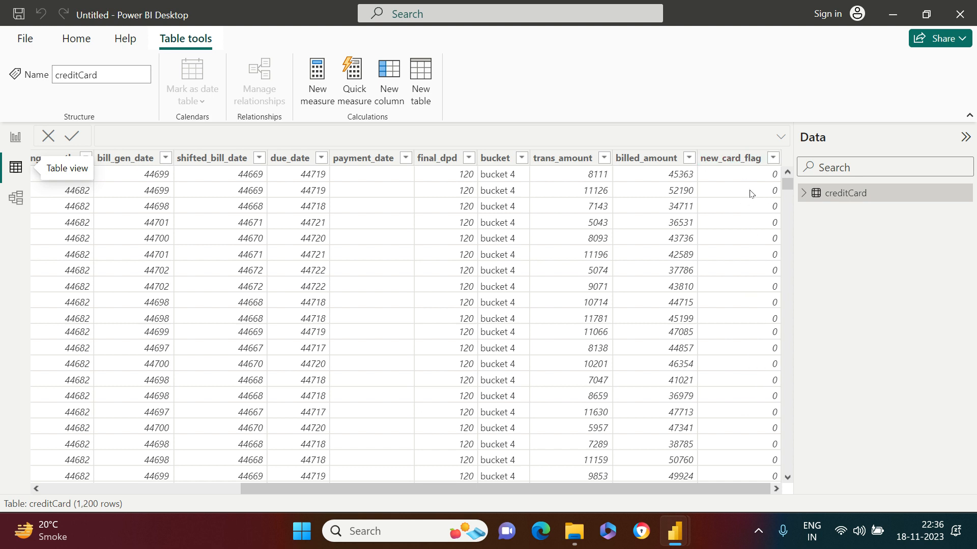
left_click(16, 138)
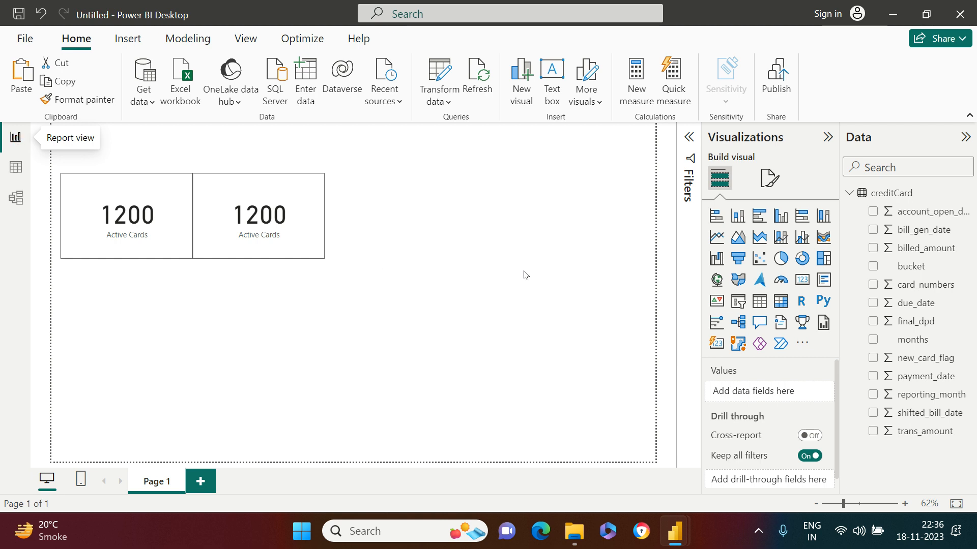
- Create a measure in the creditCard table defined as newCards = SUM(creditCard[new_card_flag])
right_click(896, 193)
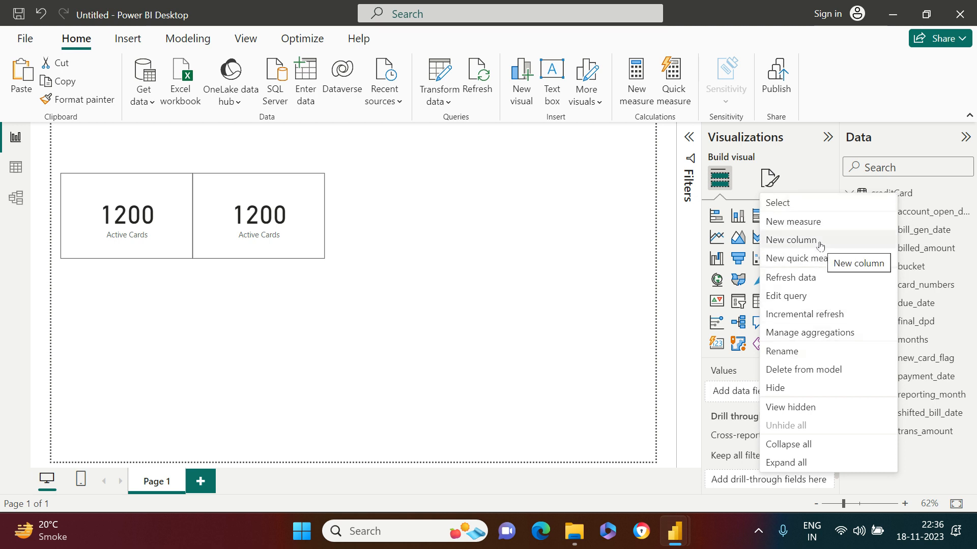
left_click(820, 222)
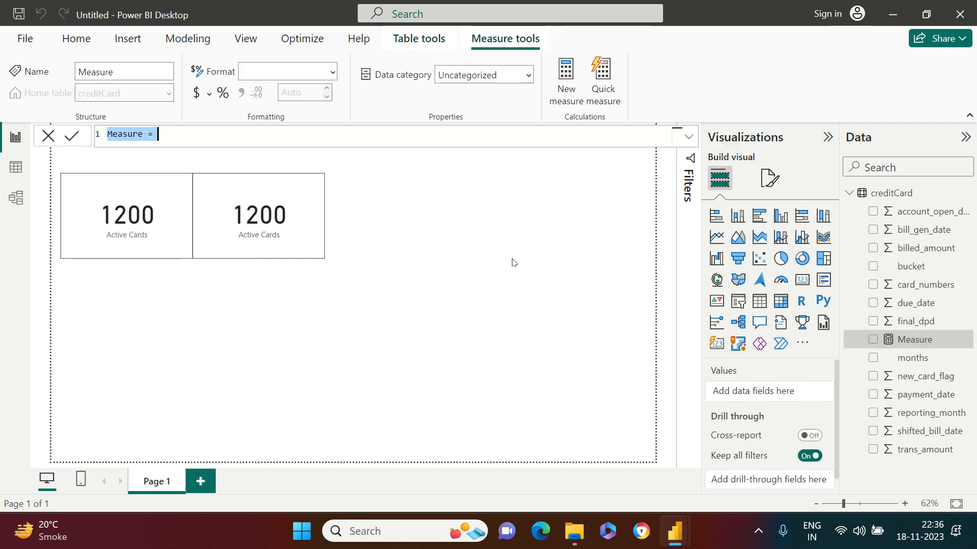
double_click(129, 136)
type("newCard")
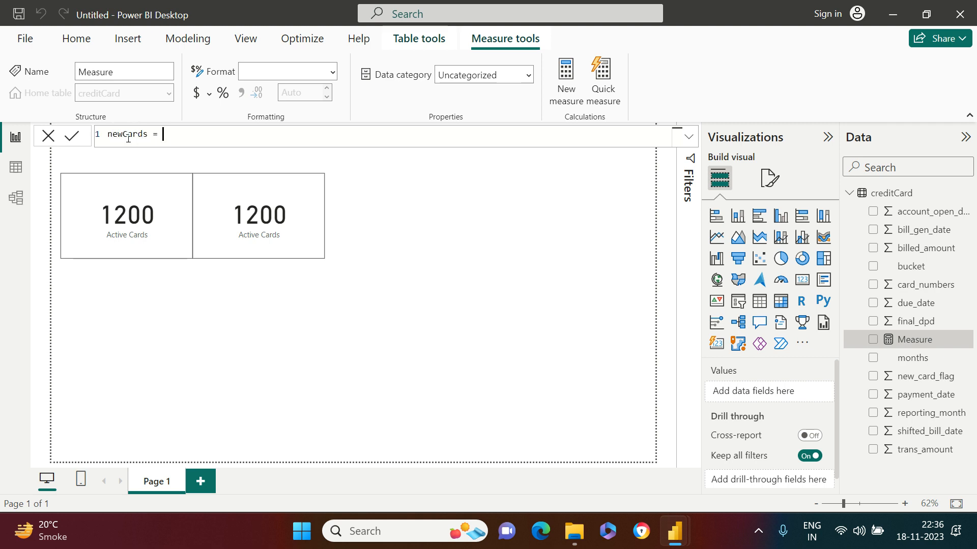
type("sum(")
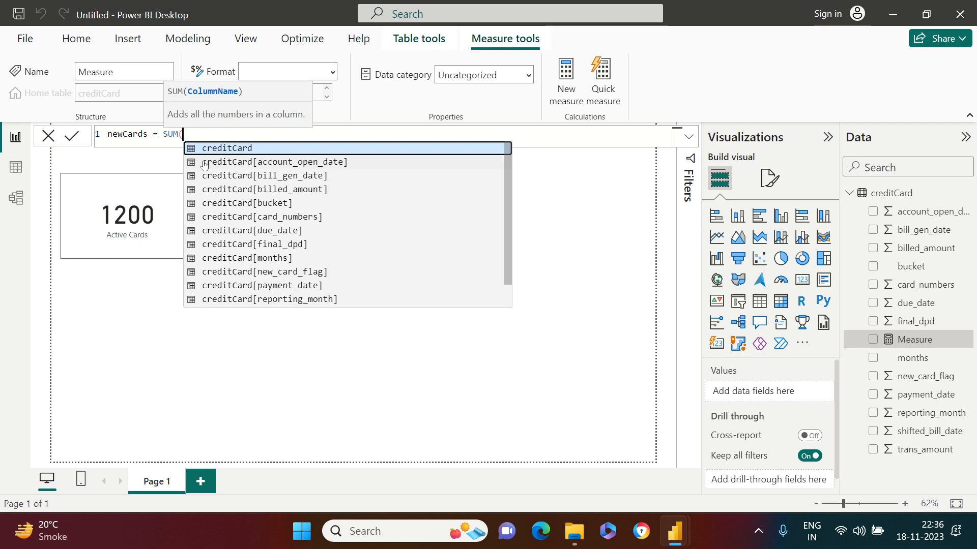
type("new")
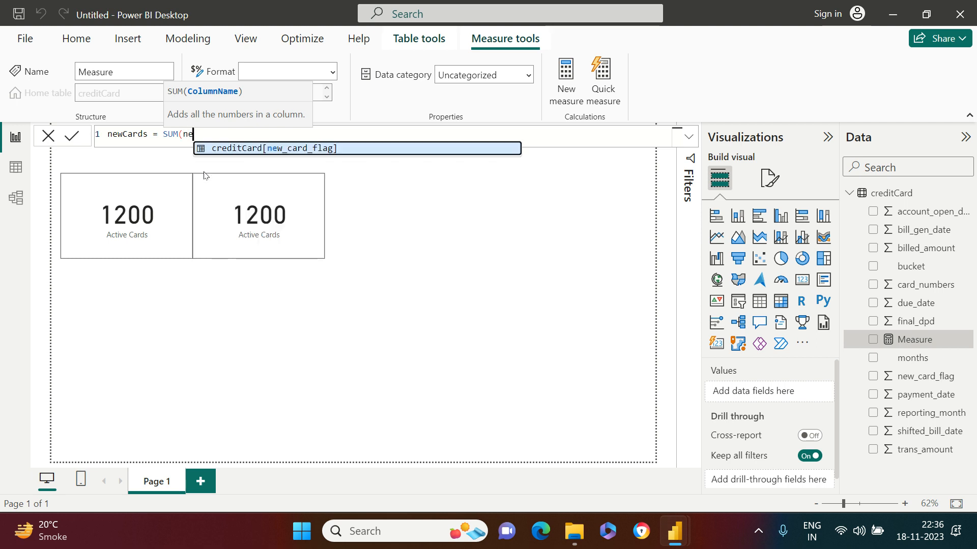
key("Tab")
type(")")
key("Return")
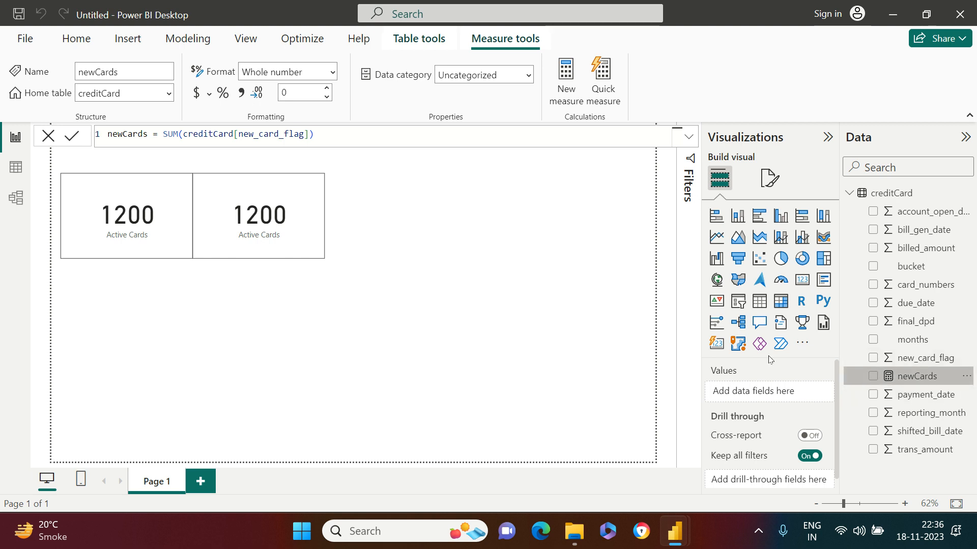
- Replace the Active Cards field in the second card with the newCards measure
left_click(308, 251)
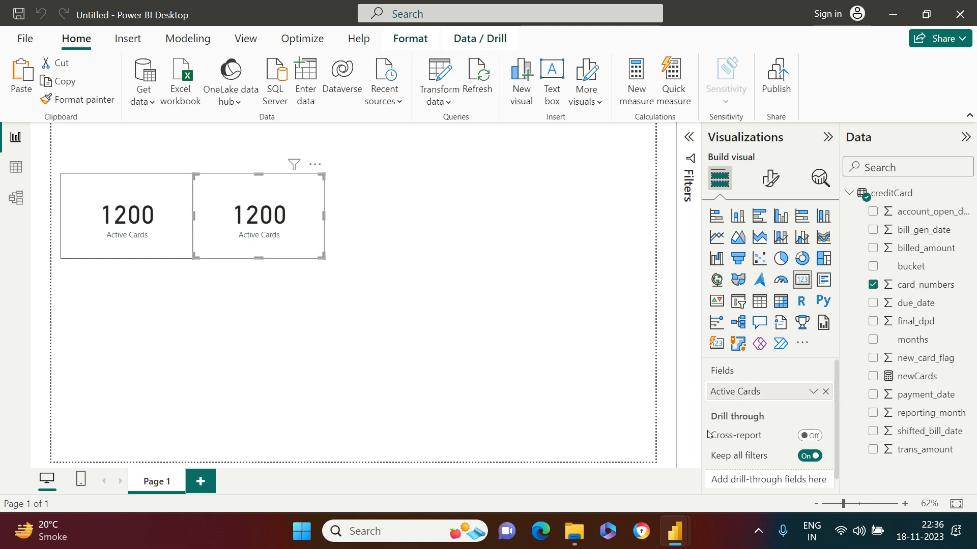
left_click(825, 392)
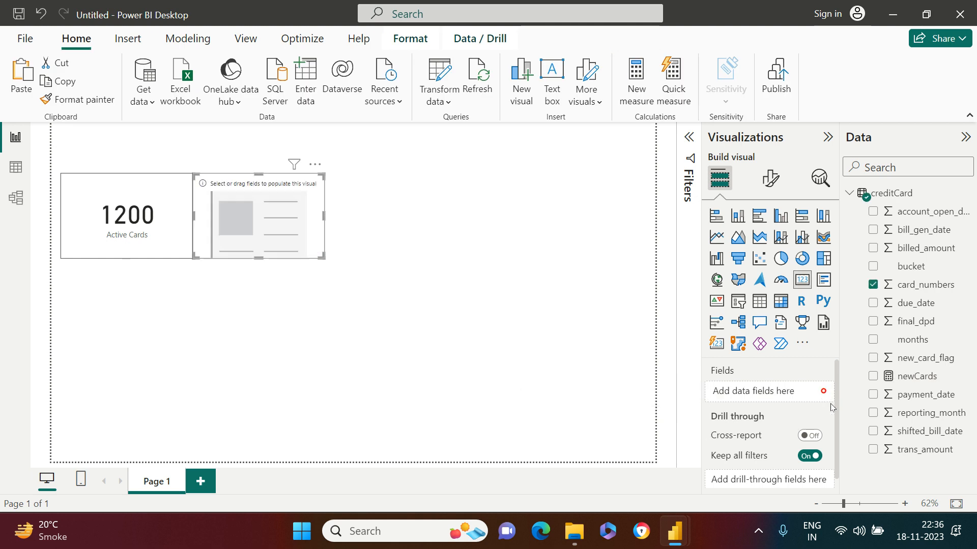
left_click(874, 378)
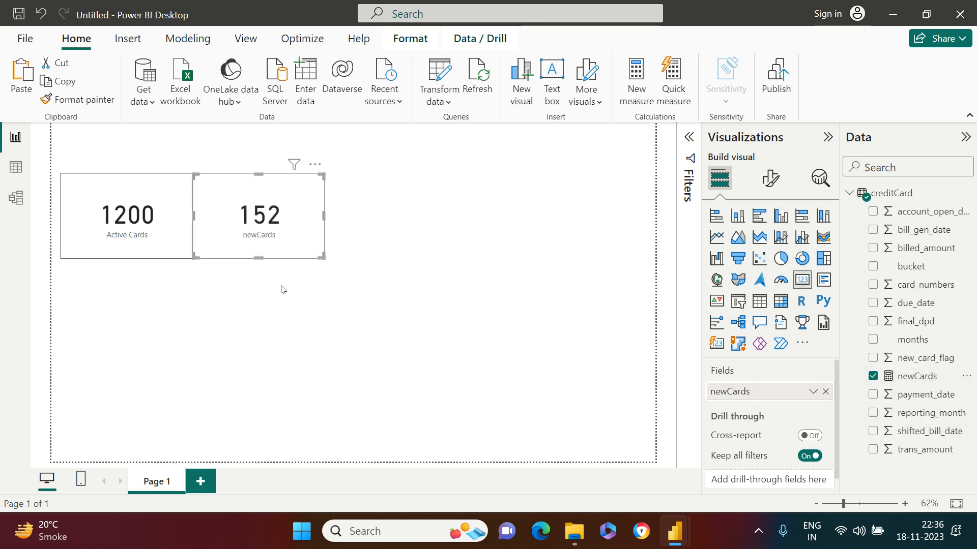
- Rename the second card's newCards field for this visual as New Open Cards
left_click(813, 392)
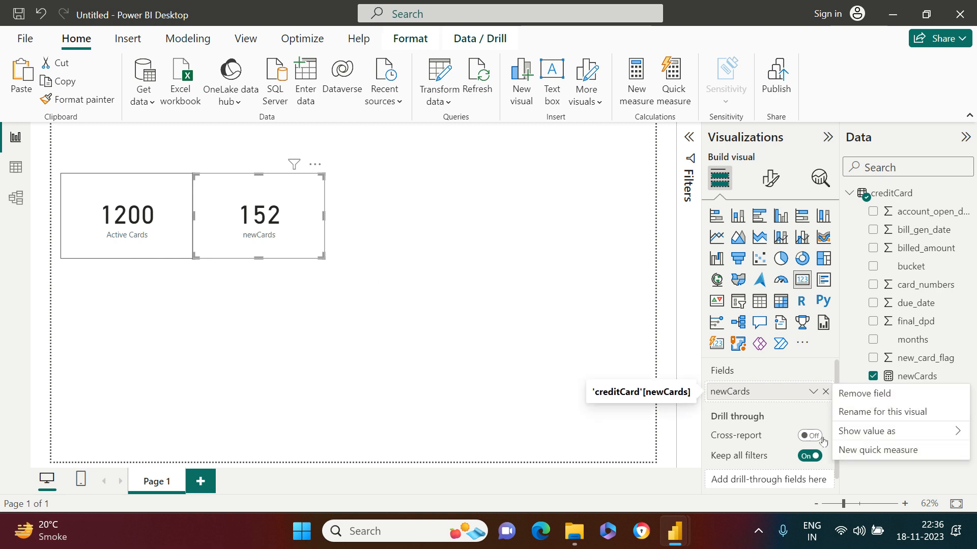
left_click(862, 412)
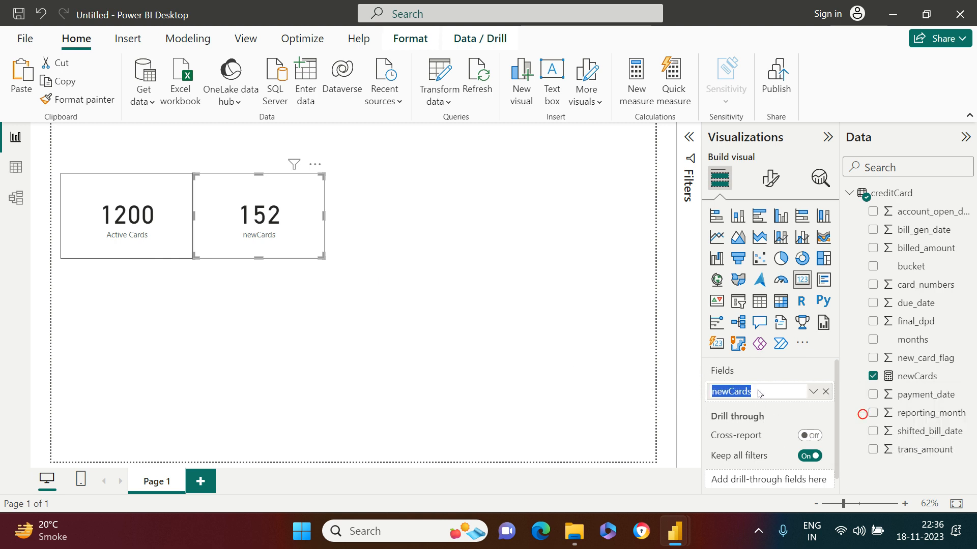
type("New Open")
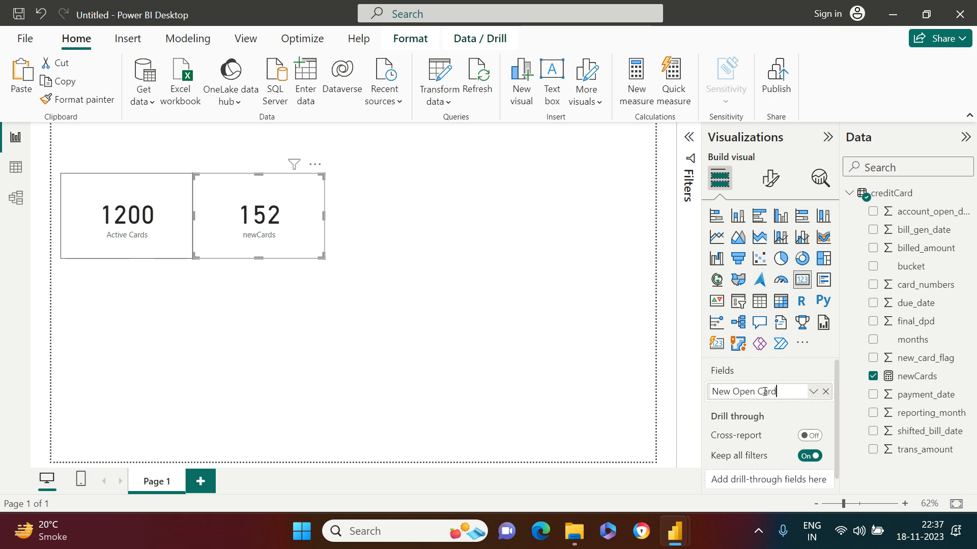
type(" Cards")
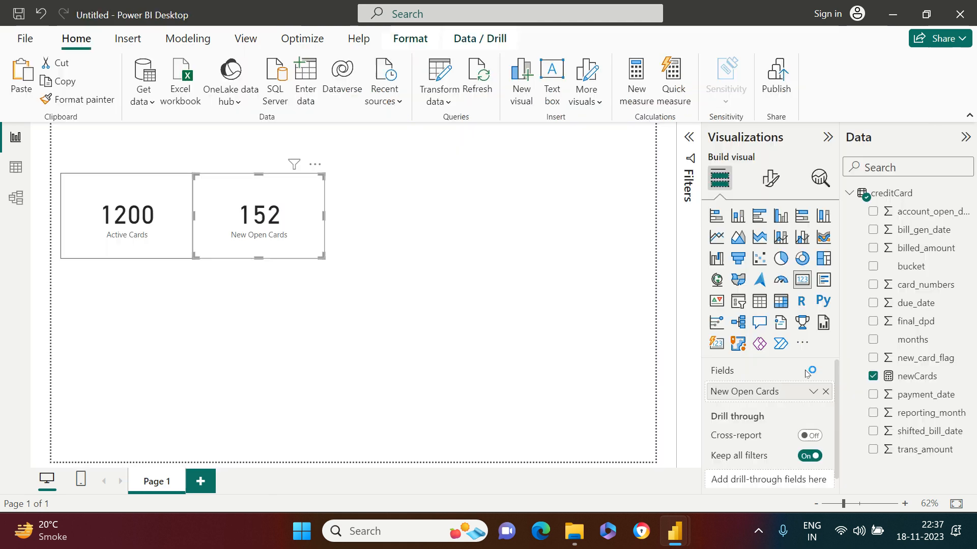
- Rename the second card's field for this visual as New Cards Open
left_click(814, 392)
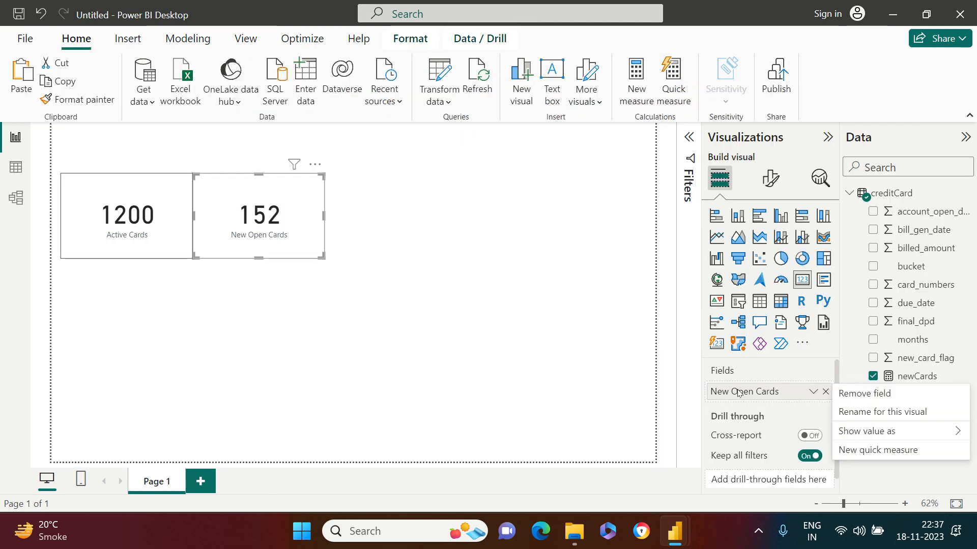
left_click(839, 413)
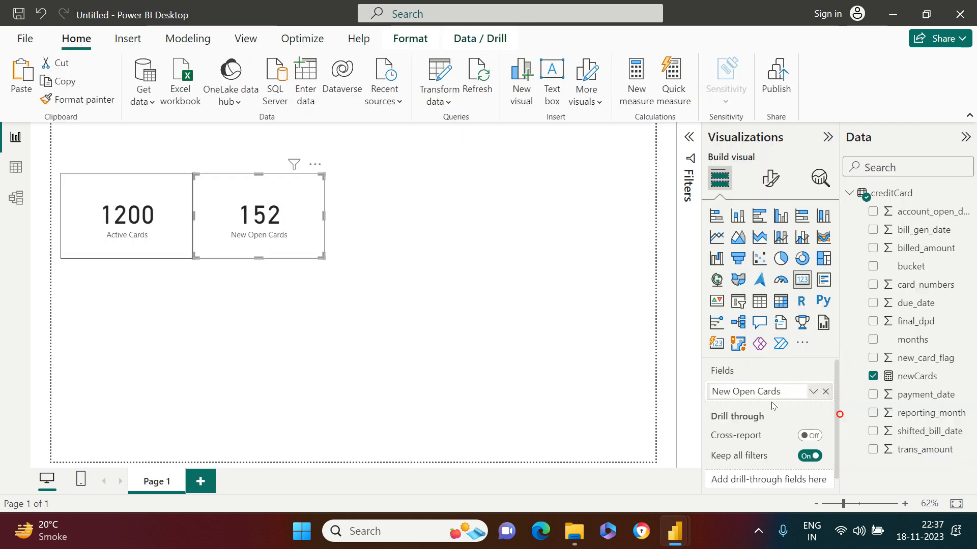
double_click(742, 391)
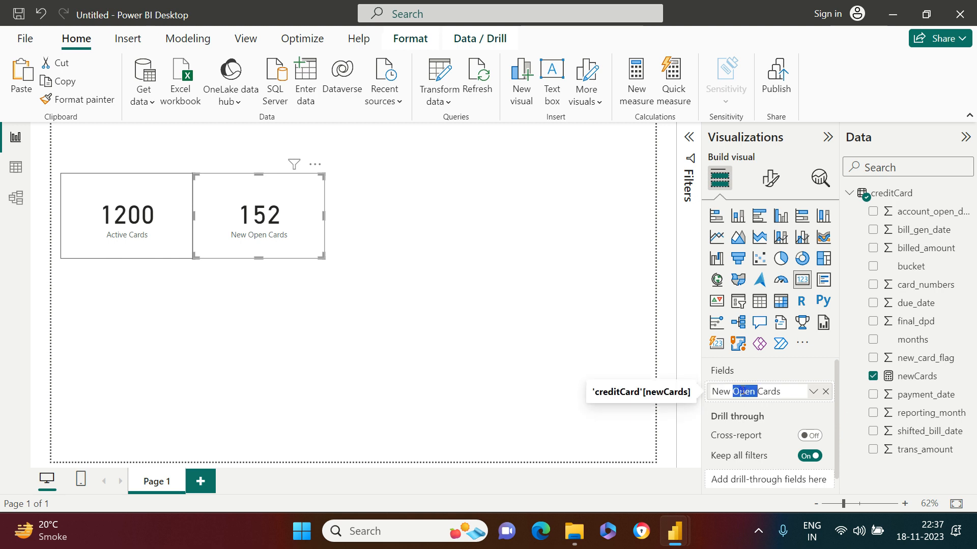
key("BackSpace")
key("BackSpace")
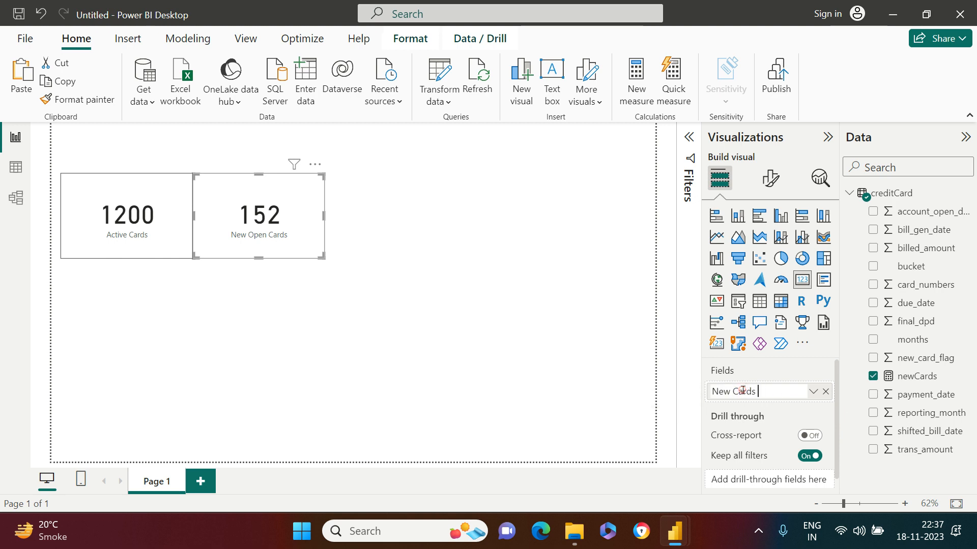
type("Open")
key("Return")
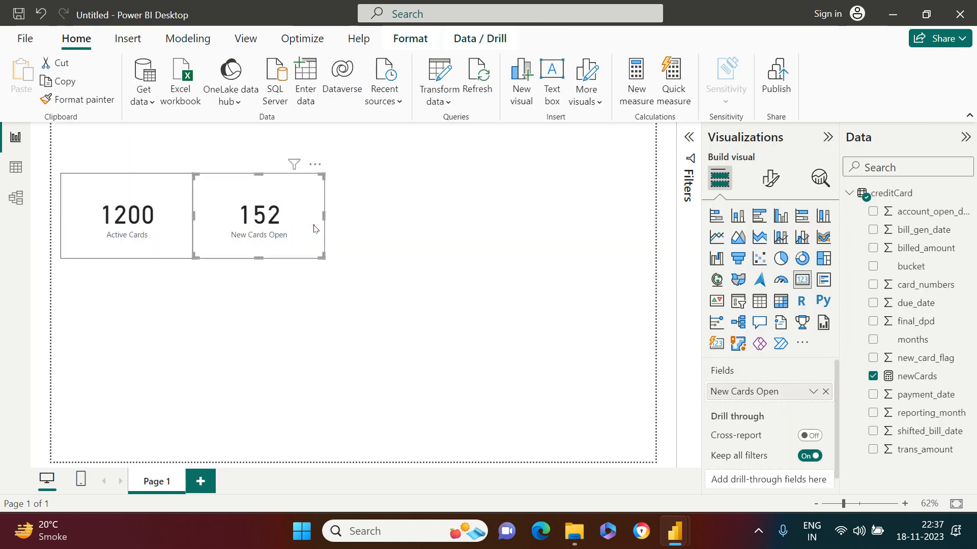
- Duplicate the New Cards Open card and place the copy as the third card, flush against its right edge
key("ctrl+c")
key("ctrl+v")
left_click_drag(454, 269, 430, 234)
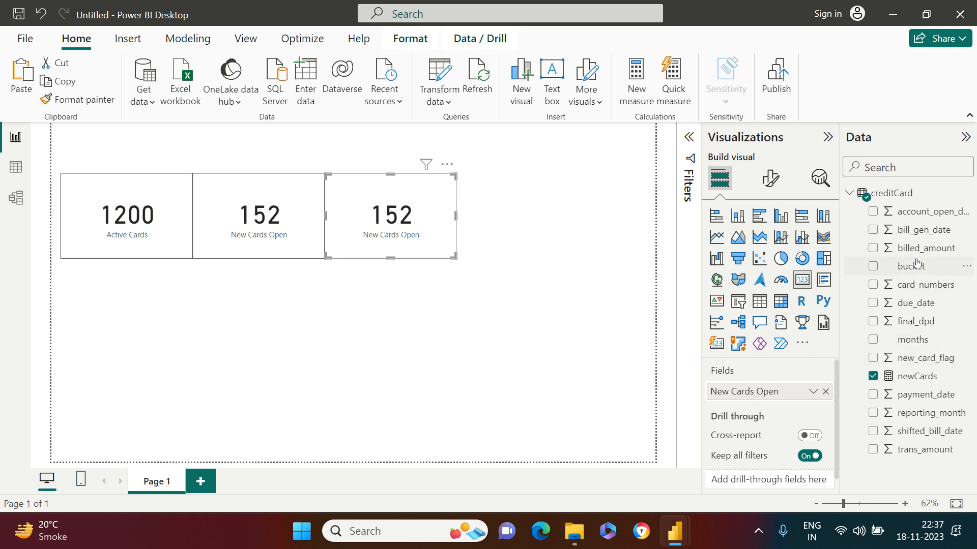
left_click(550, 190)
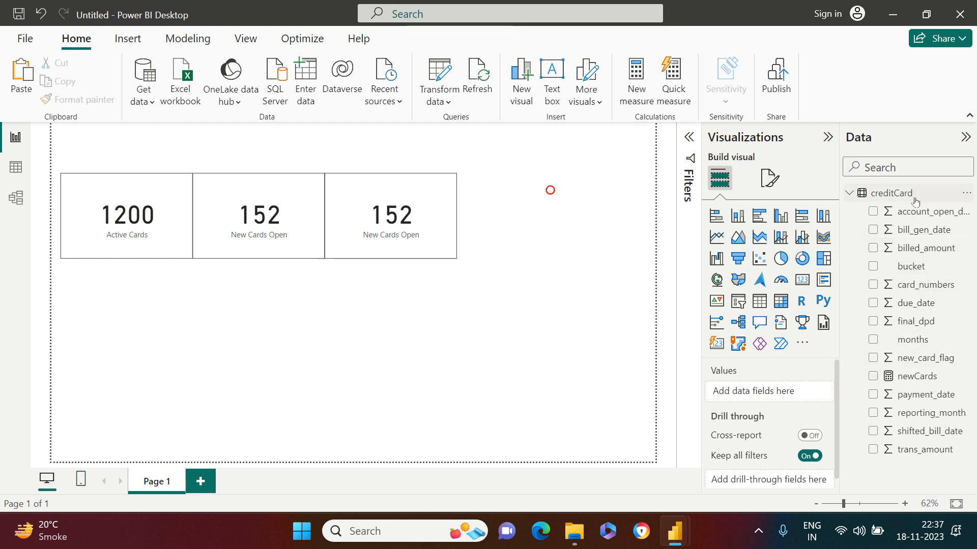
- Create a measure in the creditCard table defined as totalBilled = SUM(creditCard[billed_amount])
right_click(917, 197)
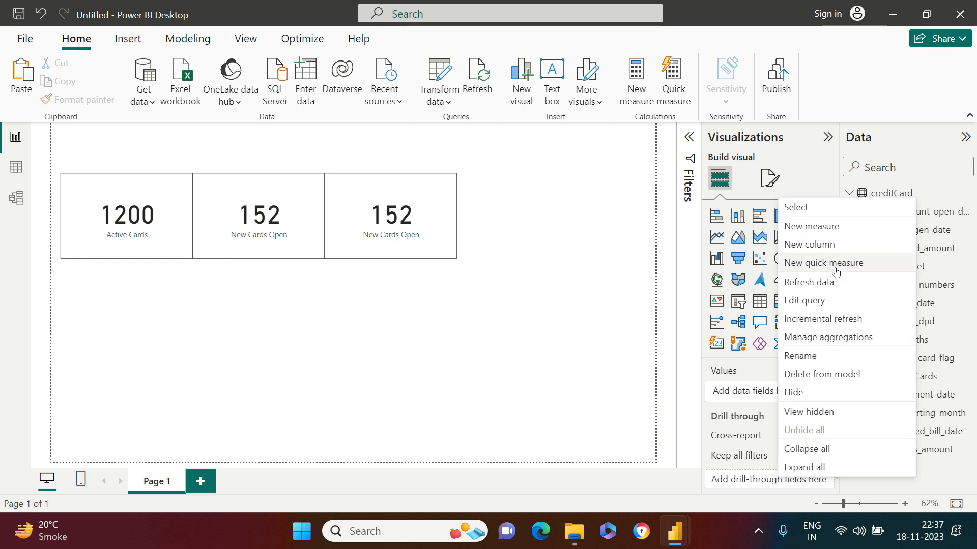
left_click(842, 226)
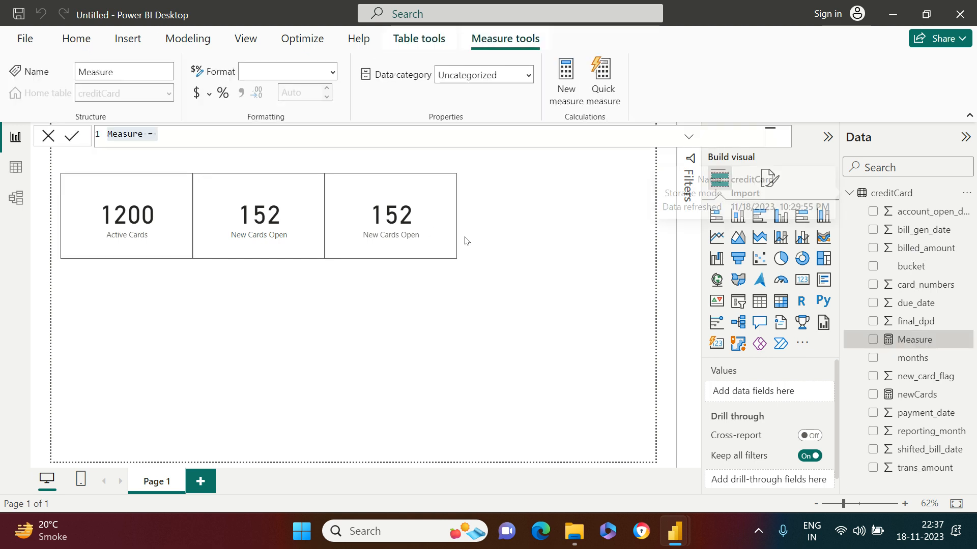
double_click(117, 134)
type("totalBilled")
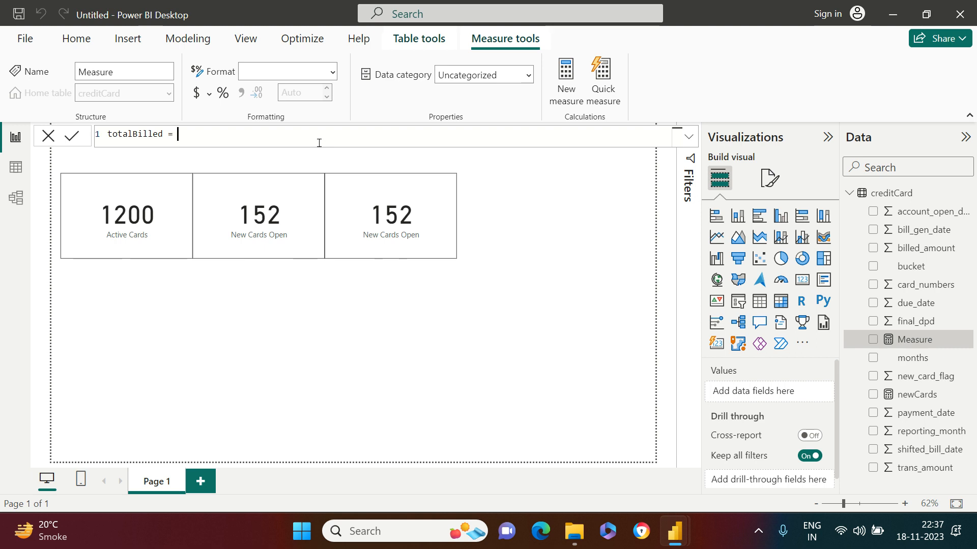
type("sum(bi")
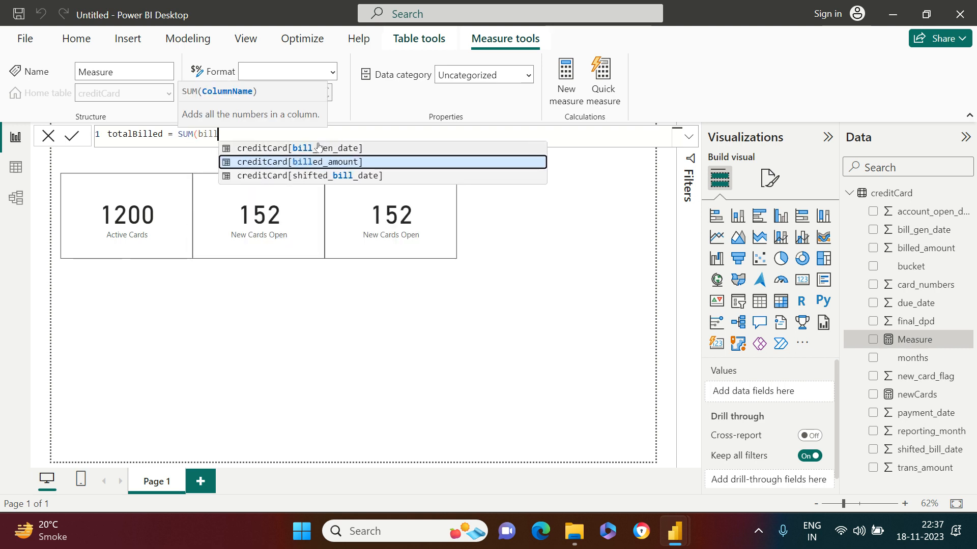
key("Tab")
type(")")
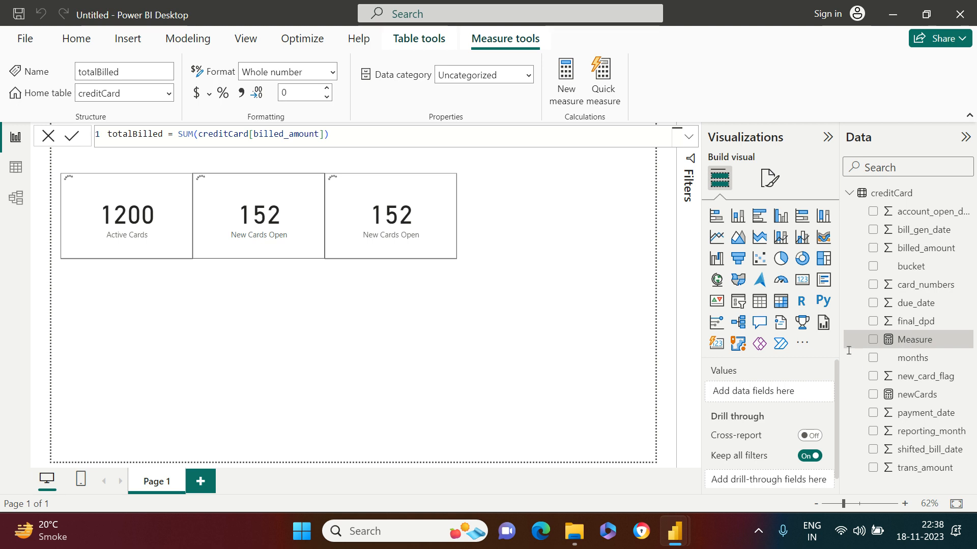
- Replace the third card's New Cards Open field with the totalBilled measure
left_click(450, 244)
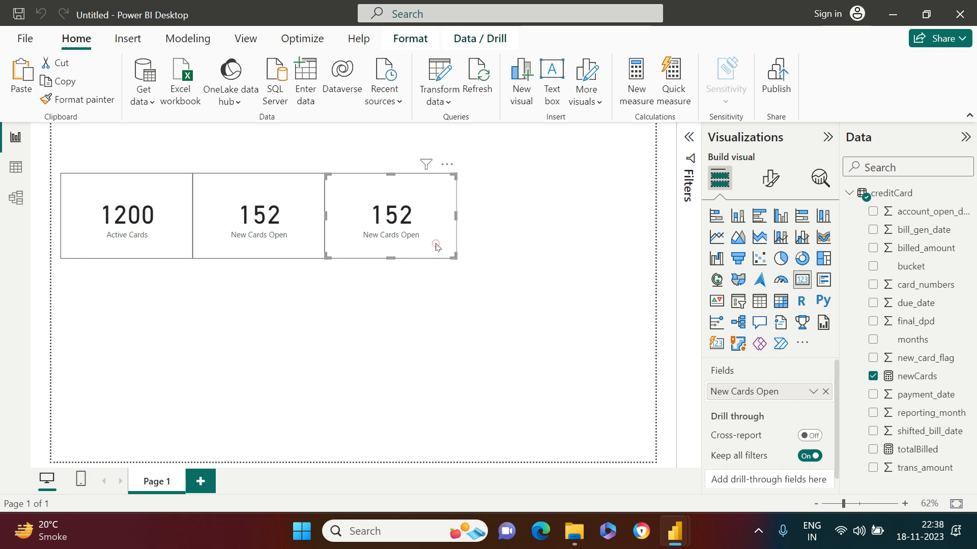
right_click(762, 393)
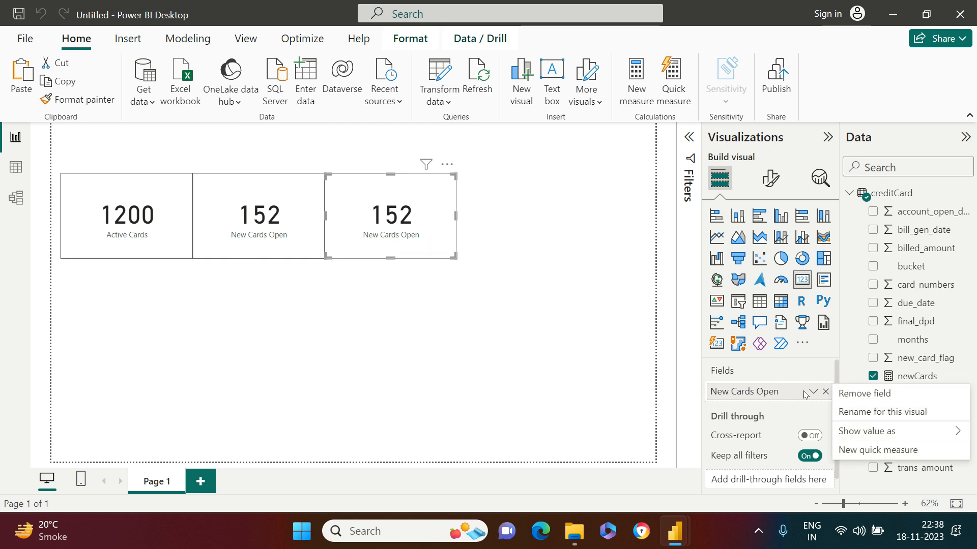
left_click(824, 392)
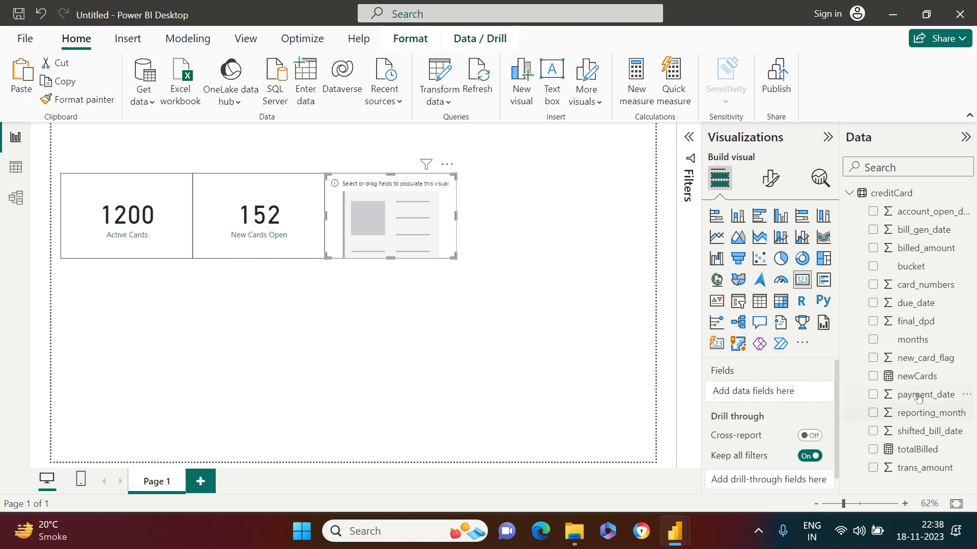
left_click(872, 450)
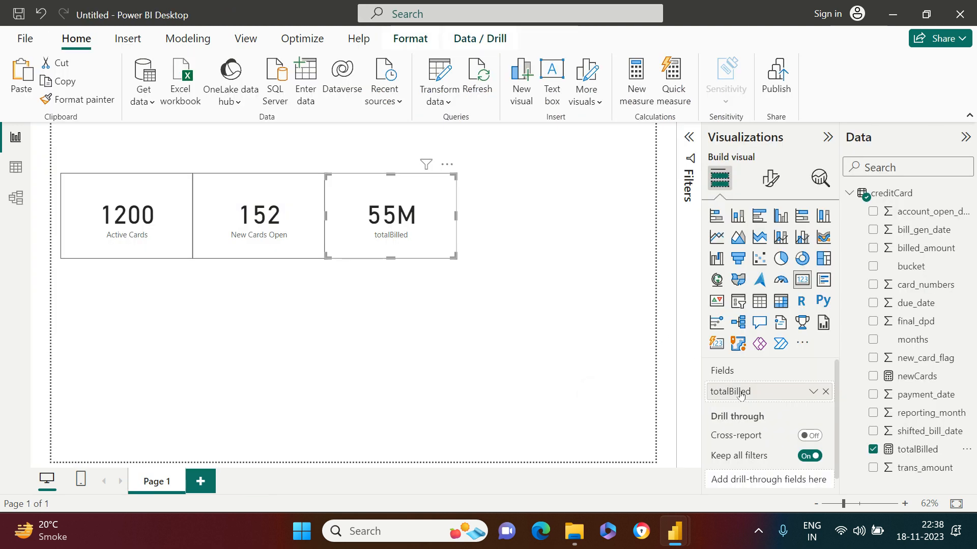
- Rename the third card's totalBilled field for this visual as Outstanding Balance
right_click(731, 392)
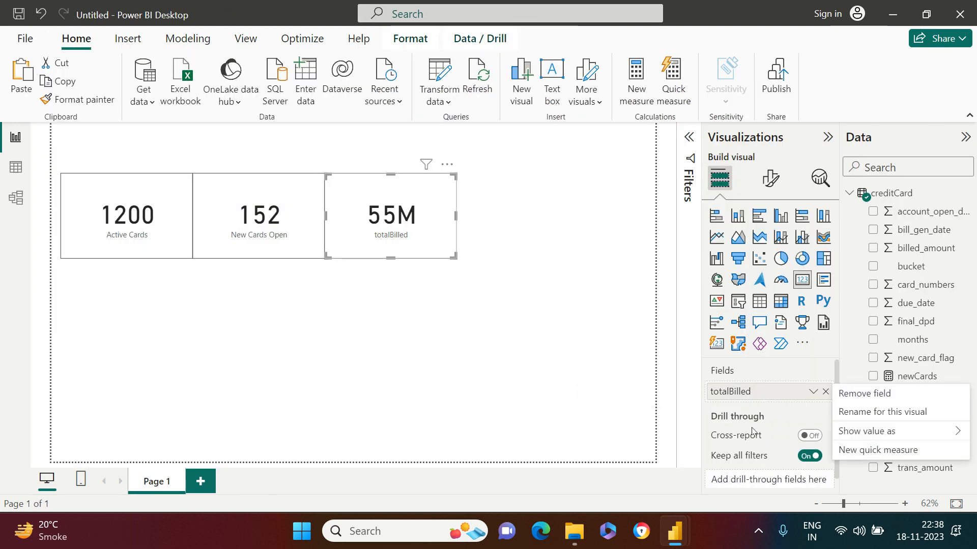
left_click(864, 413)
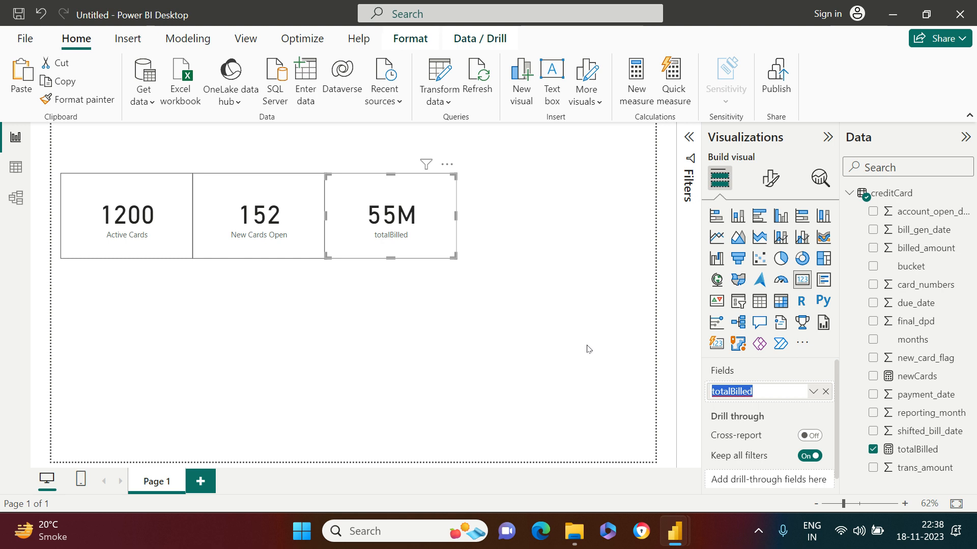
type("Outstanding ")
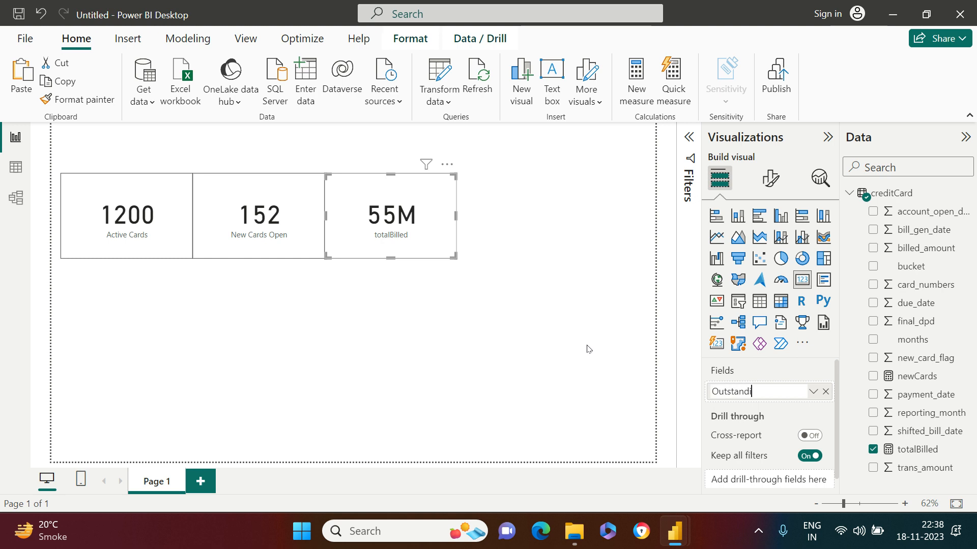
type("Balance")
key("Return")
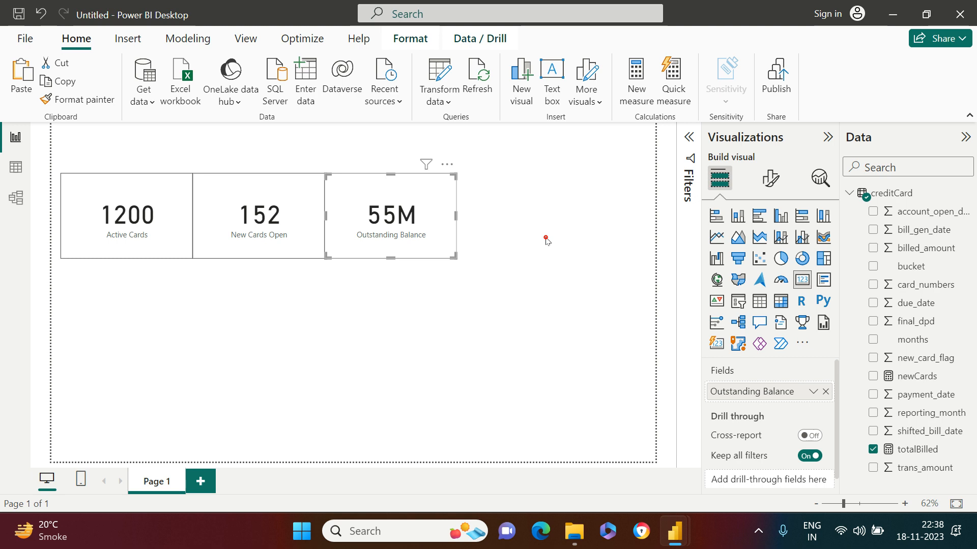
left_click(545, 238)
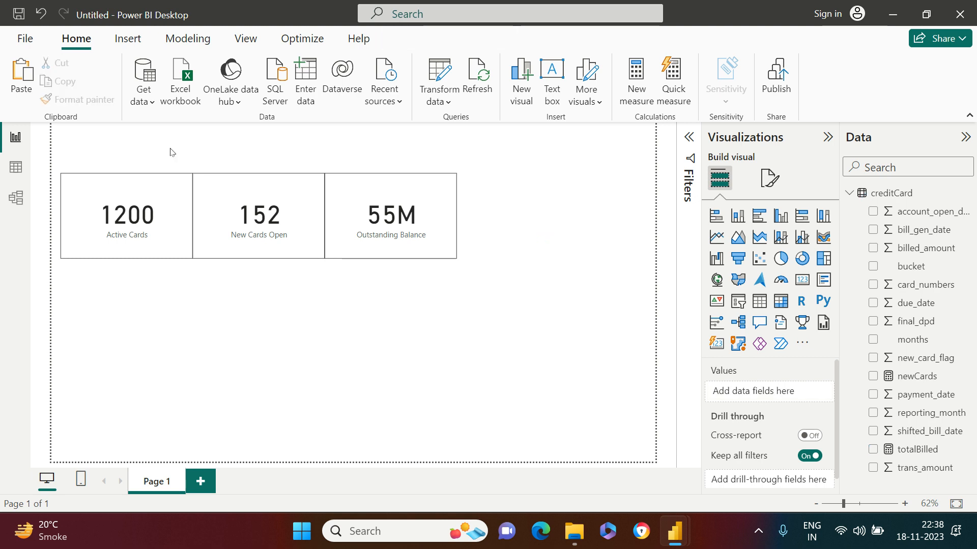
- Review the distinct values of the bucket column in the creditCard table data, then return to the report canvas
left_click(18, 171)
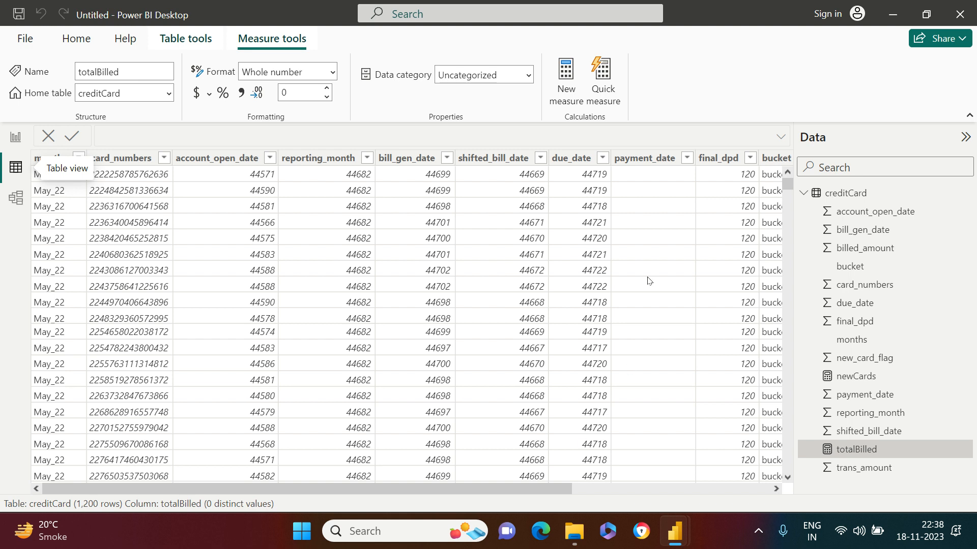
left_click_drag(506, 489, 759, 482)
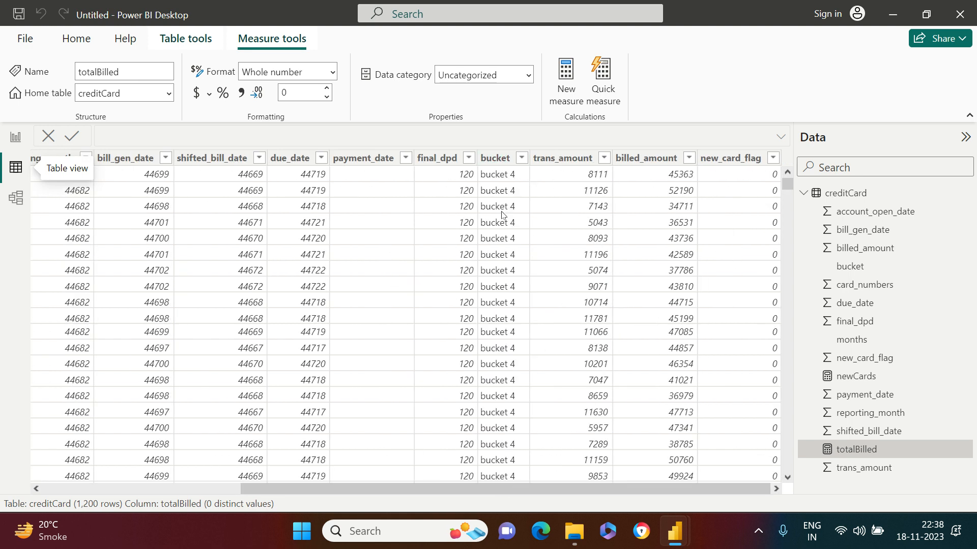
left_click(520, 158)
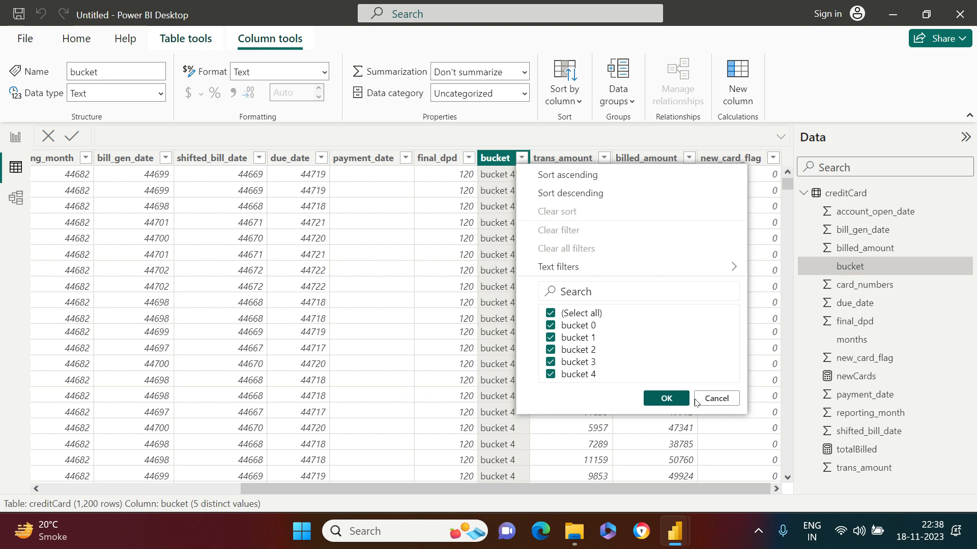
left_click(714, 400)
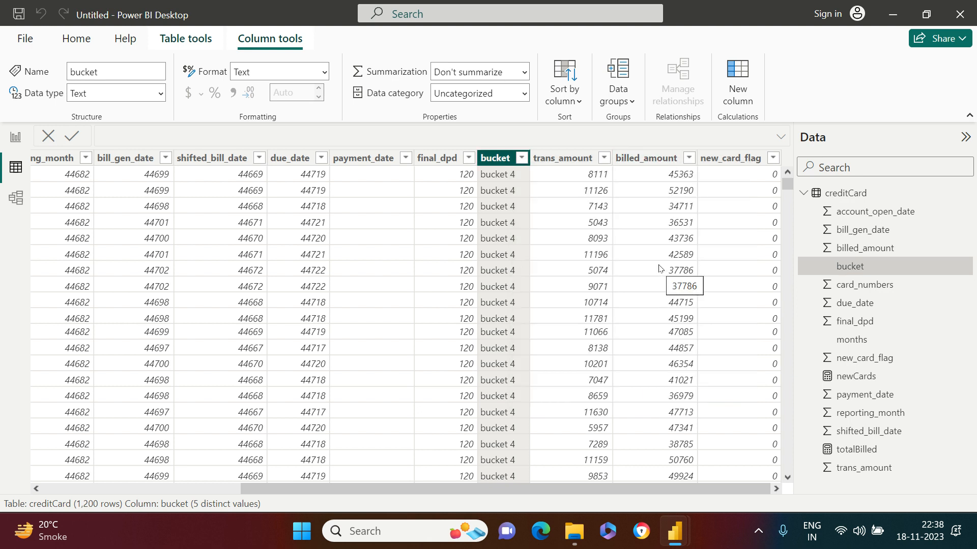
left_click(15, 137)
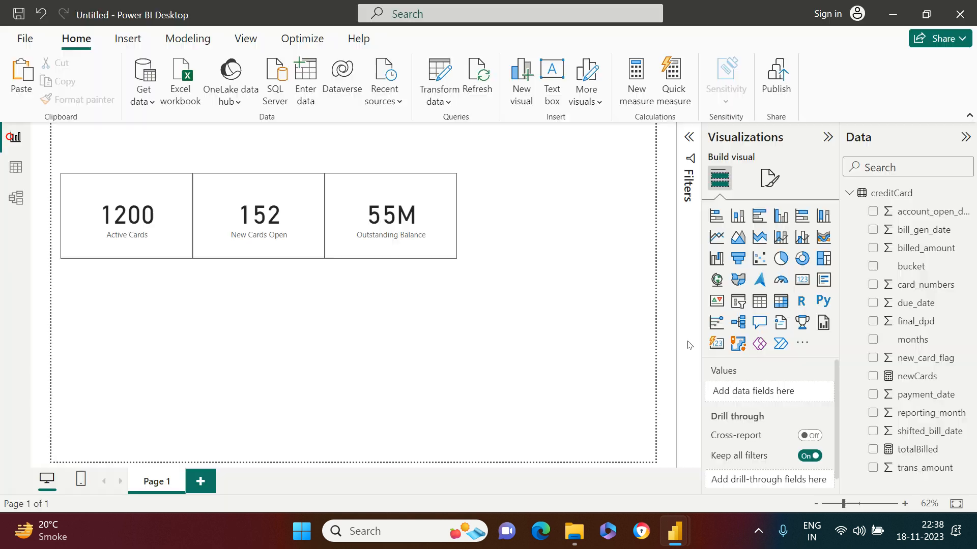
left_click(515, 237)
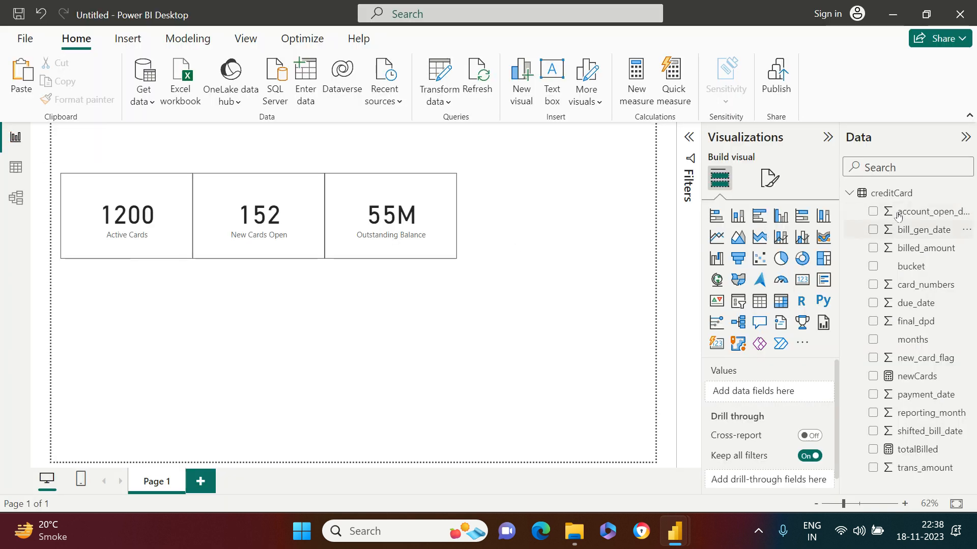
- Start a new creditCard measure with the formula ENR = CALCULATE(SUM(creditCard[billed_amount]), leaving it open for a filter argument
right_click(894, 193)
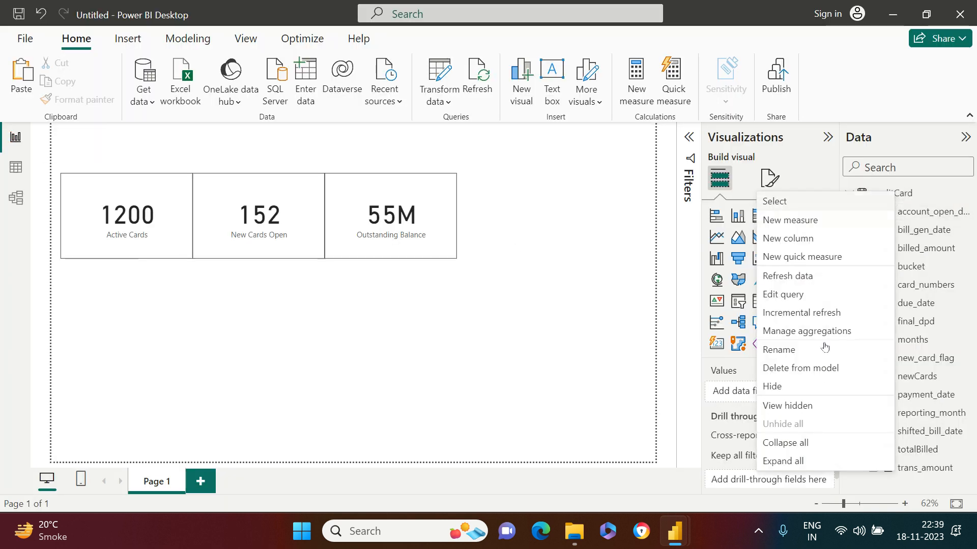
left_click(818, 225)
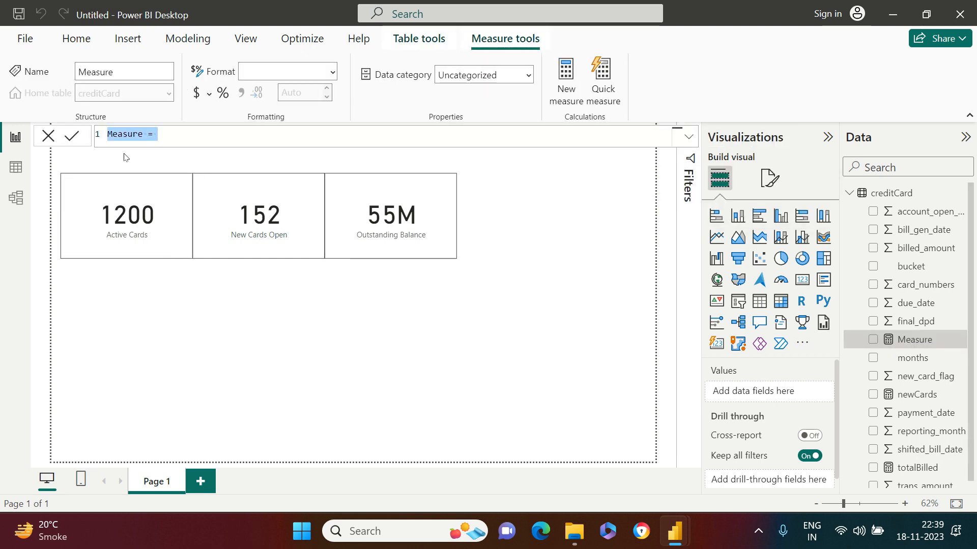
double_click(126, 136)
type("ENR")
key("End")
type("CALCULATE(SUM(toto")
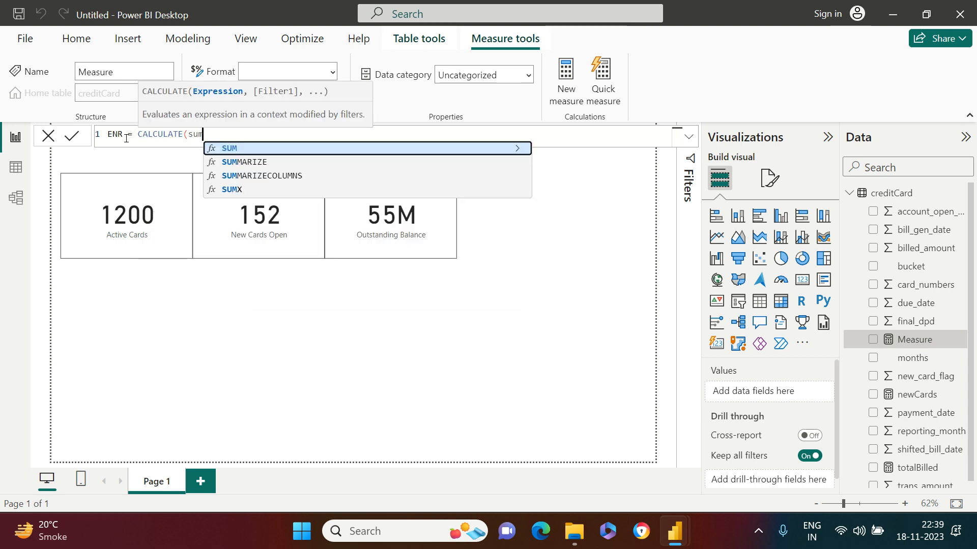
key("BackSpace")
key("BackSpace")
key("BackSpace")
key("BackSpace")
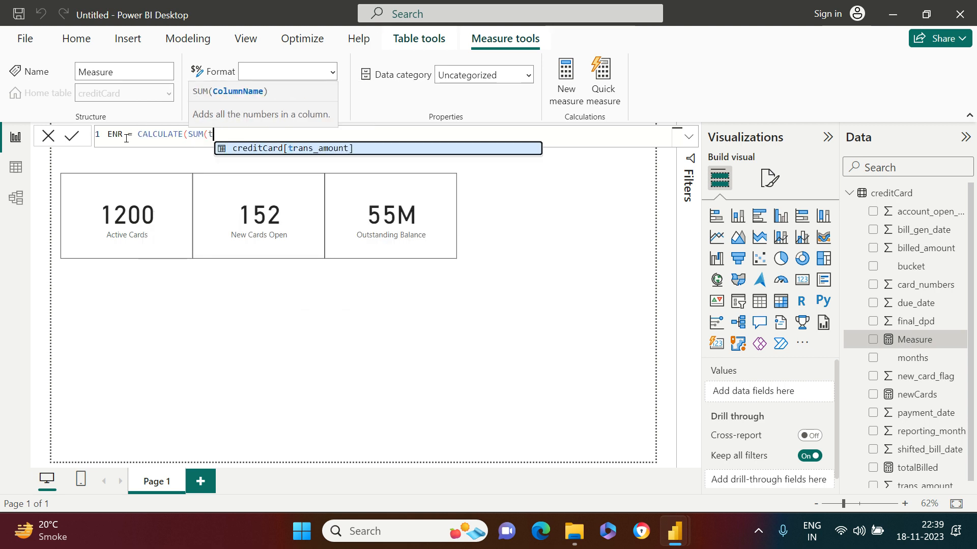
type("bill")
key("Tab")
type("),")
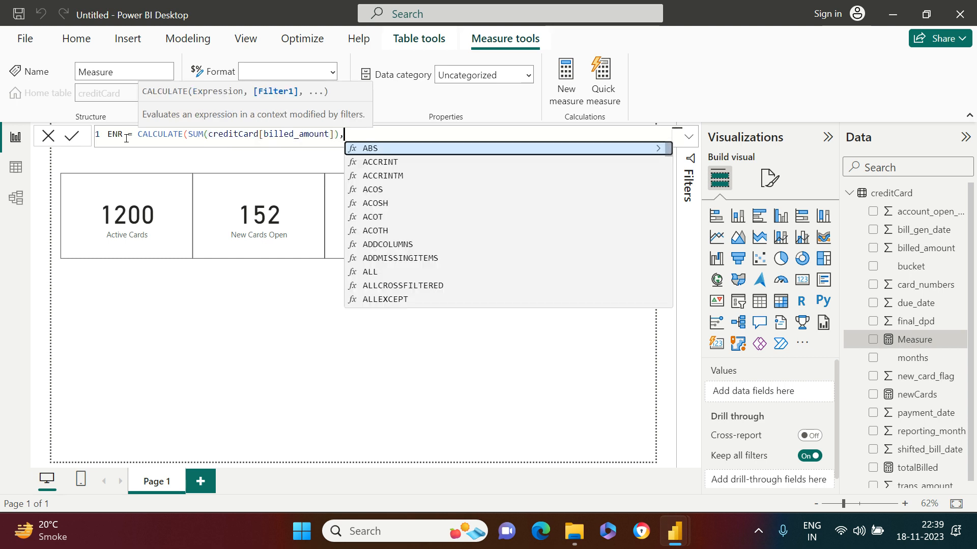
- Add a filter to the ENR formula on creditCard[bucket] in a list starting with "bucket 0"
type("bu")
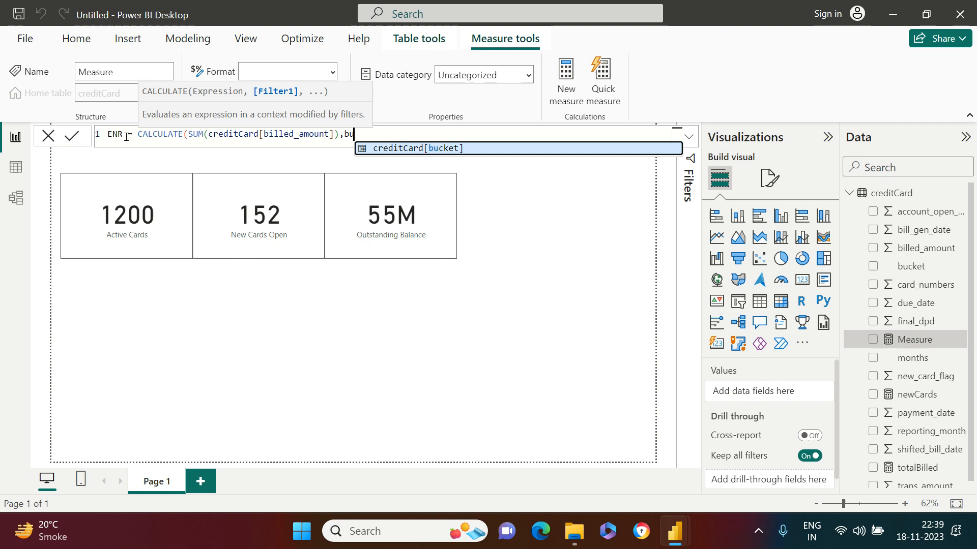
key("Tab")
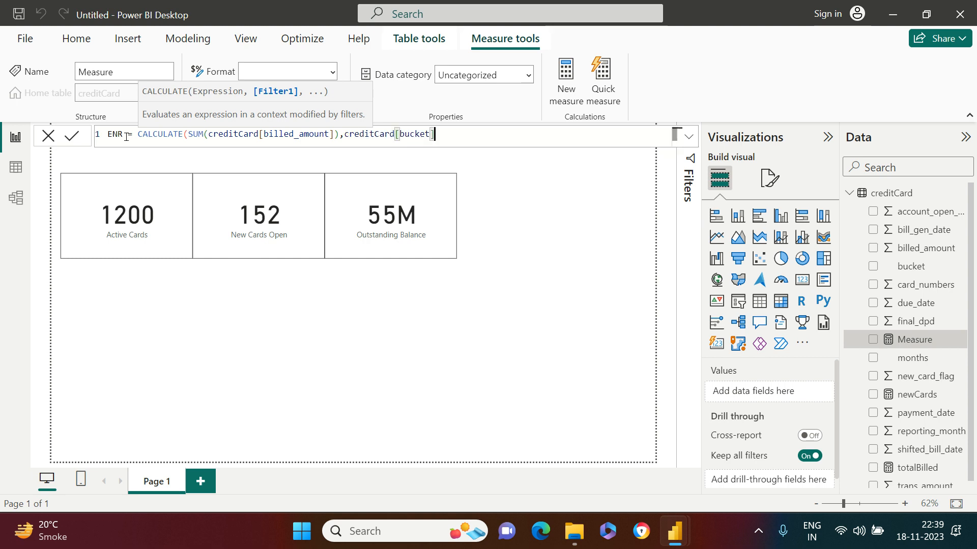
type("in")
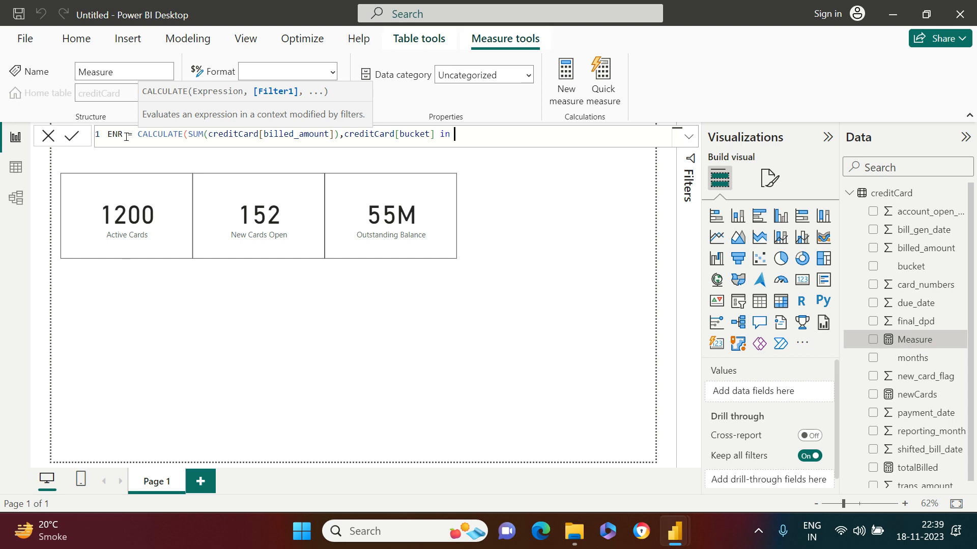
type(" (")
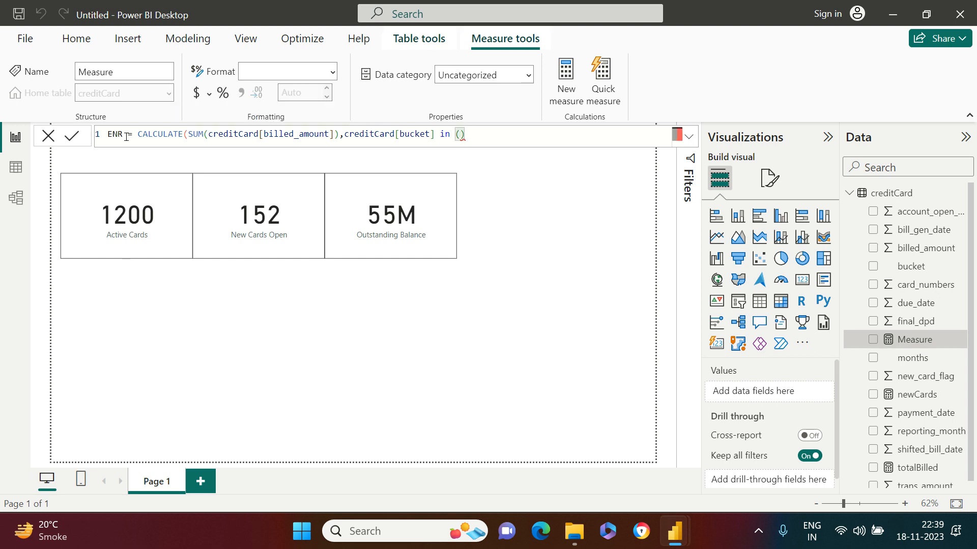
key("BackSpace")
type("{}\"bu")
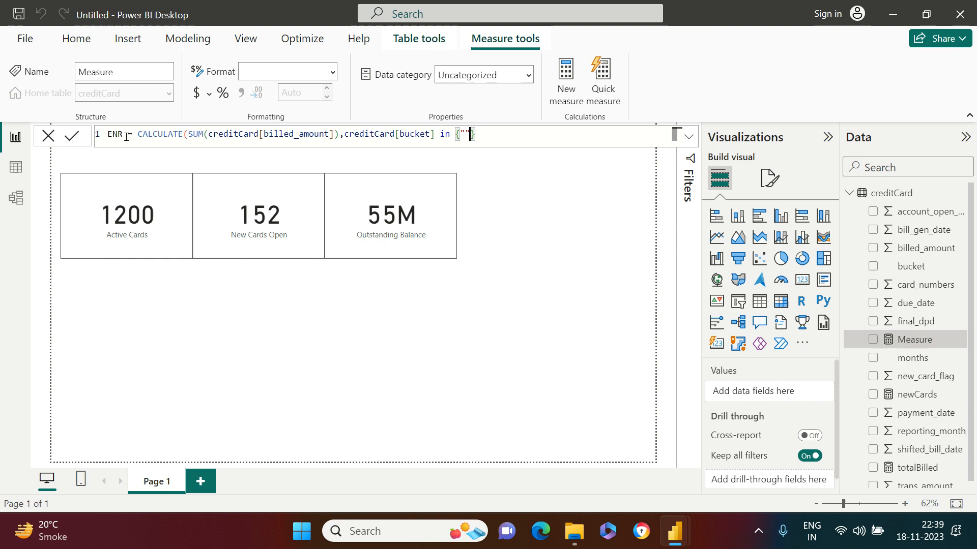
type("cket ")
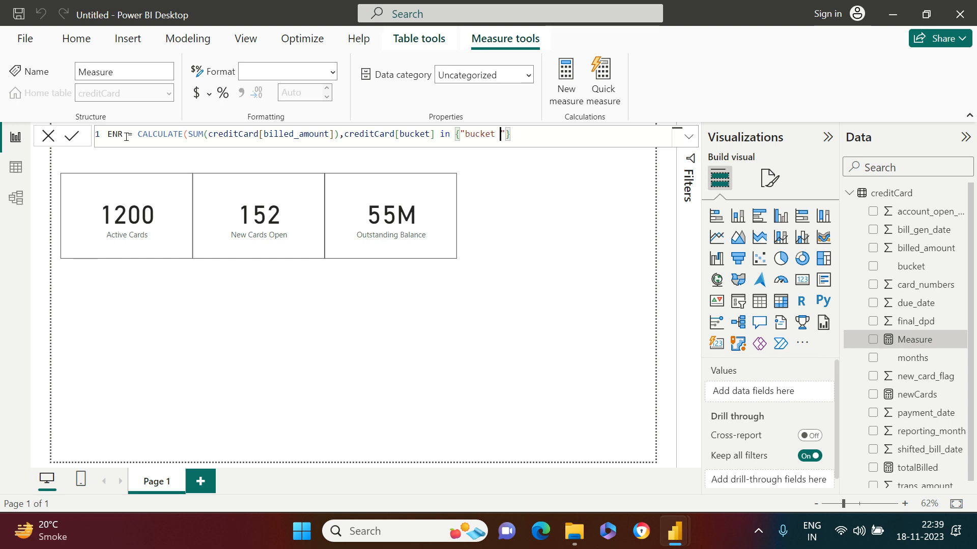
type("0")
- Extend the ENR filter list with "bucket 1", "bucket 2" and "bucket 3", then close and commit the formula
key("ctrl+shift+Left")
key("ctrl+shift+Left")
key("ctrl+c")
key("Right")
key("Right")
type(", \"")
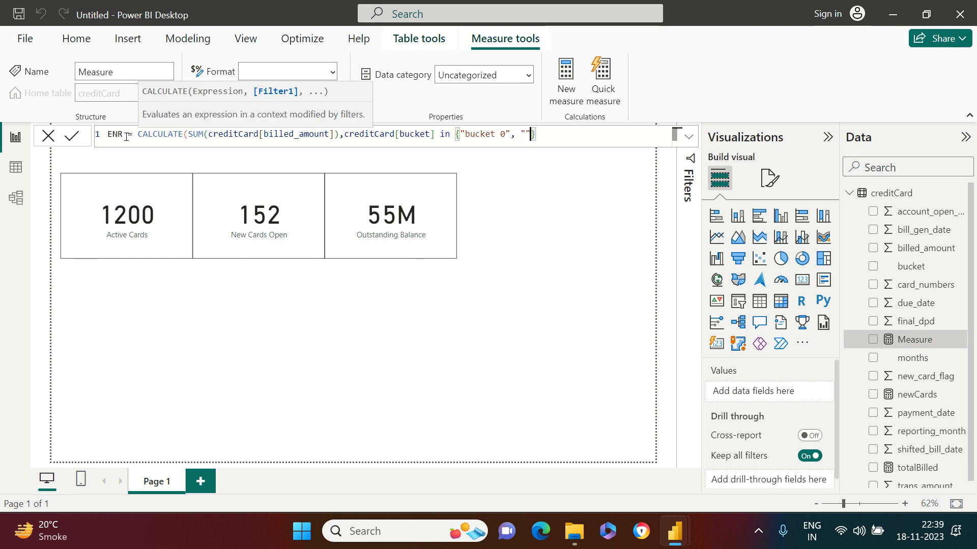
key("ctrl+v")
key("Right")
key("BackSpace")
type("1\", \"")
key("ctrl+v")
key("BackSpace")
type("2\",")
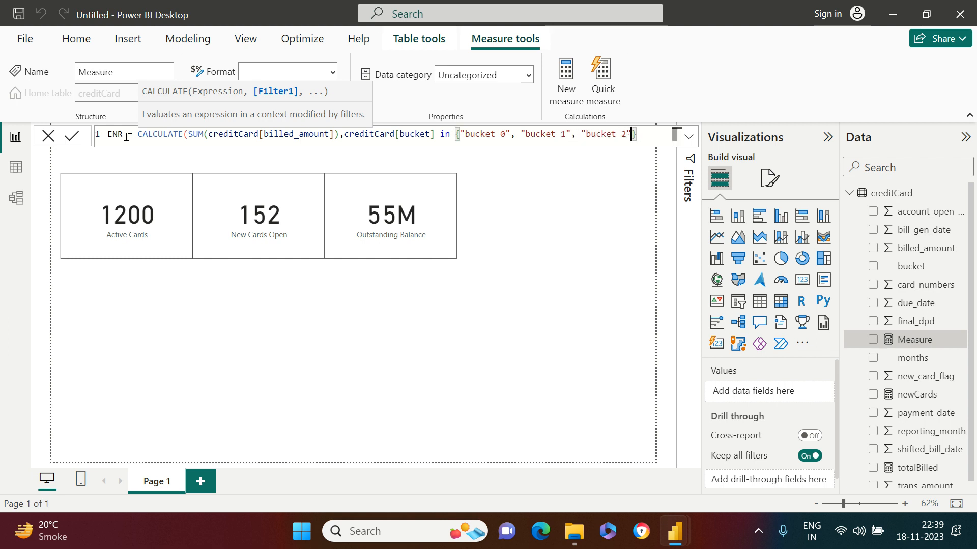
type(" \"")
key("ctrl+v")
key("BackSpace")
type("3\"}")
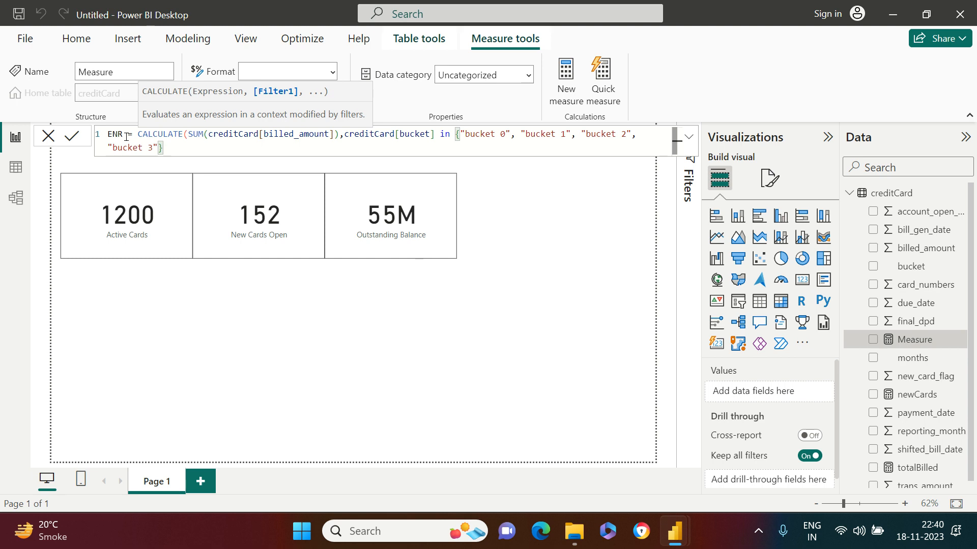
type(")")
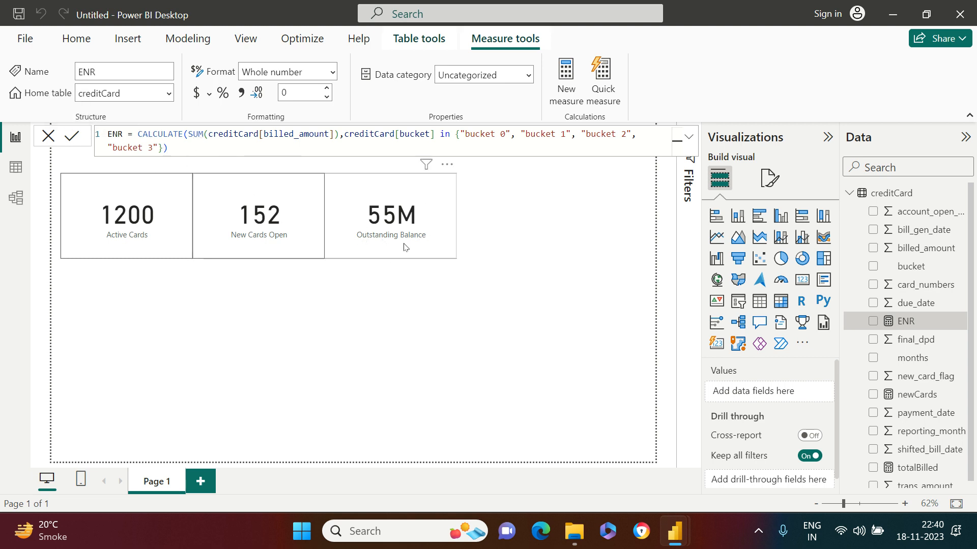
- Duplicate the Outstanding Balance card as the fourth card, flush against its right edge, and replace the copy's field with the ENR measure
left_click(435, 255)
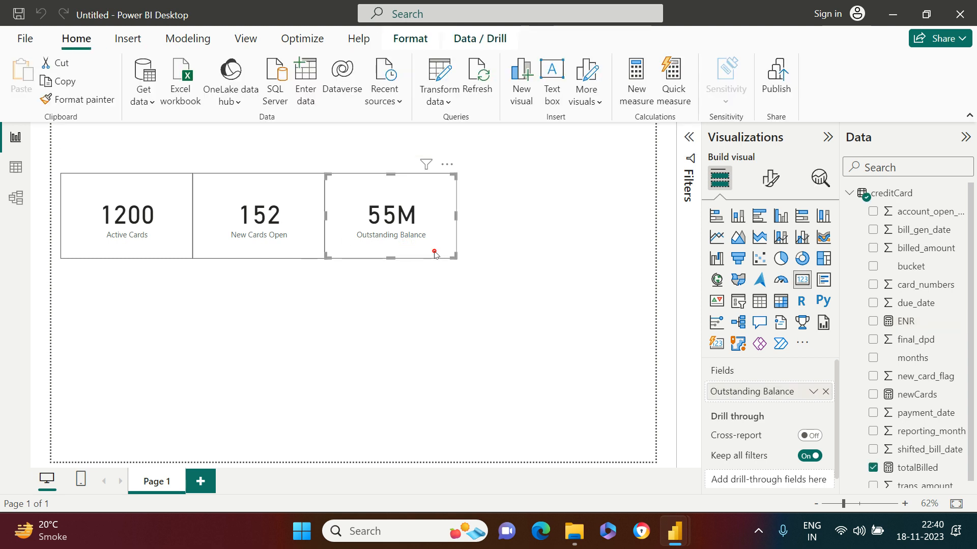
key("ctrl+c")
key("ctrl+v")
left_click_drag(434, 249, 559, 245)
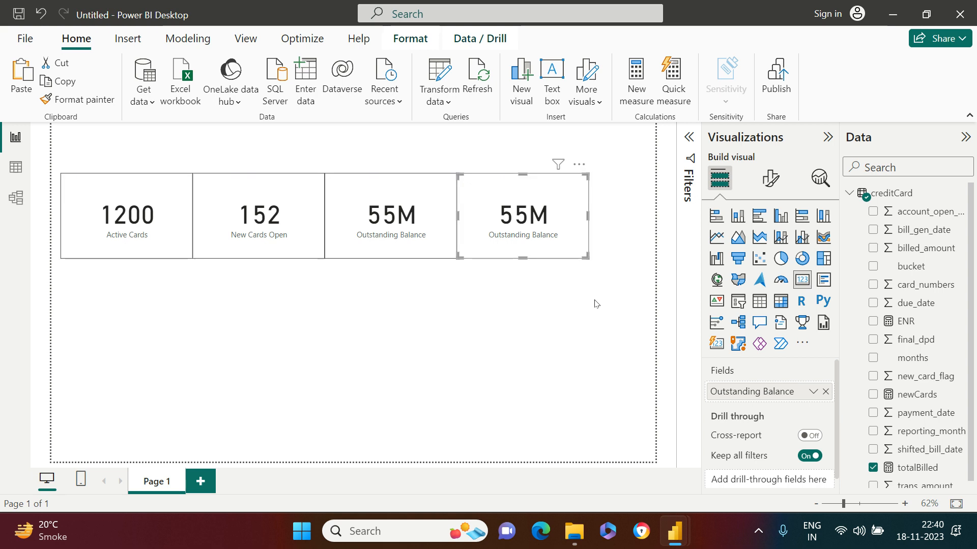
left_click(825, 392)
left_click(873, 321)
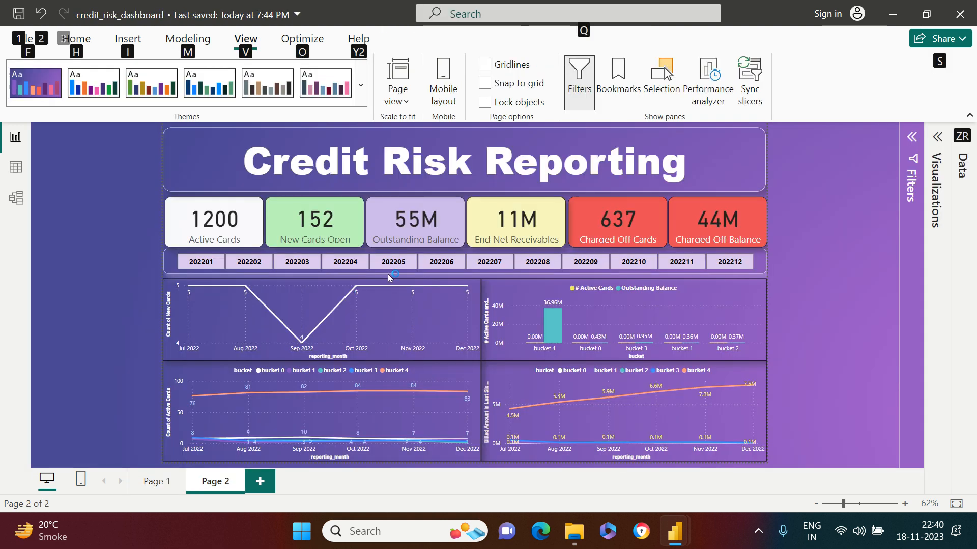
- Switch back to the untitled report and rename the ENR field on the fourth card to "End Net Receivables" for this visual
key("alt+Tab")
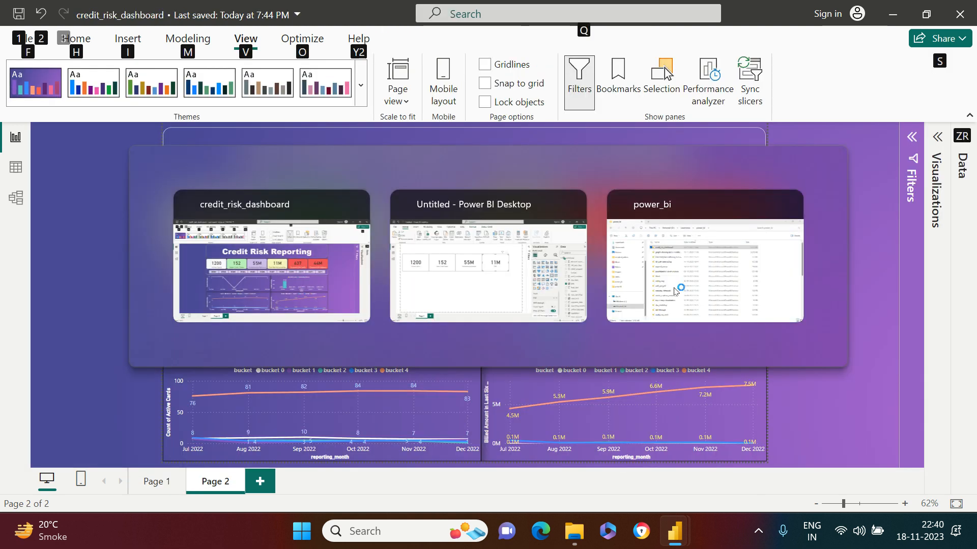
right_click(749, 395)
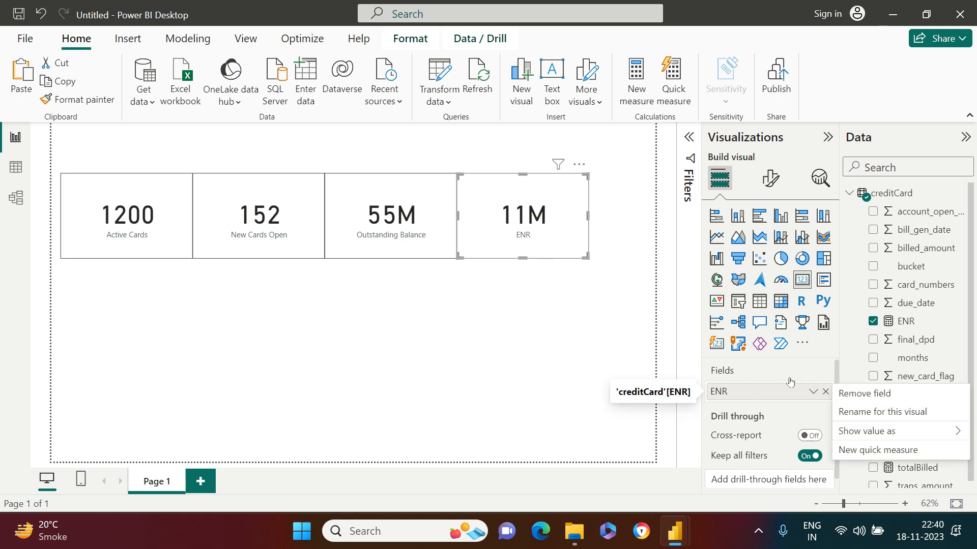
left_click(859, 410)
key("ctrl+a")
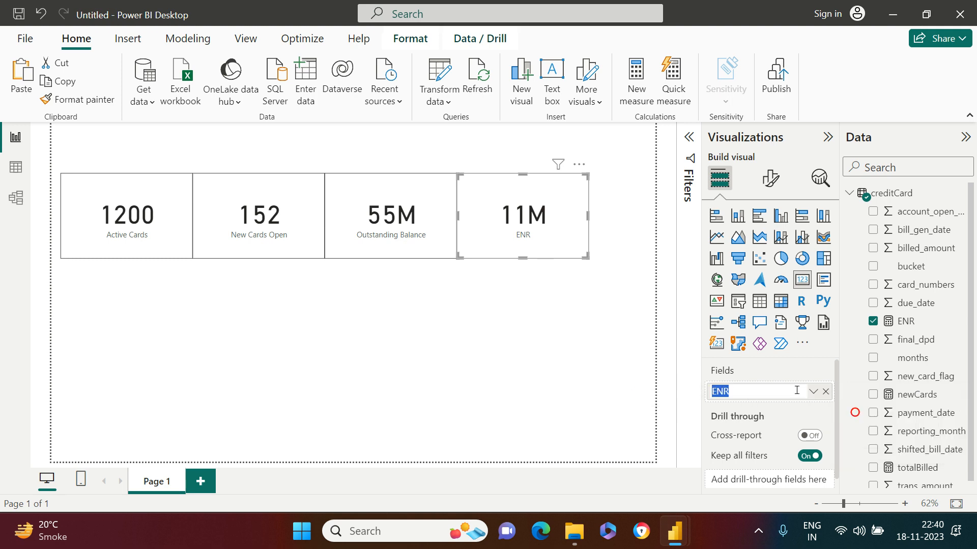
type("End ")
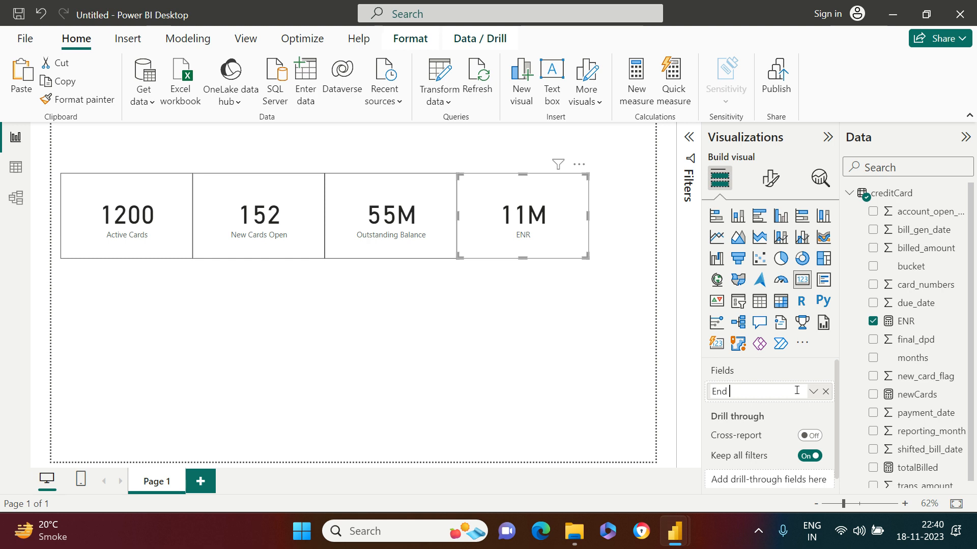
type("Nedt R")
type("REco")
key("BackSpace")
type("ceivalbles")
key("Return")
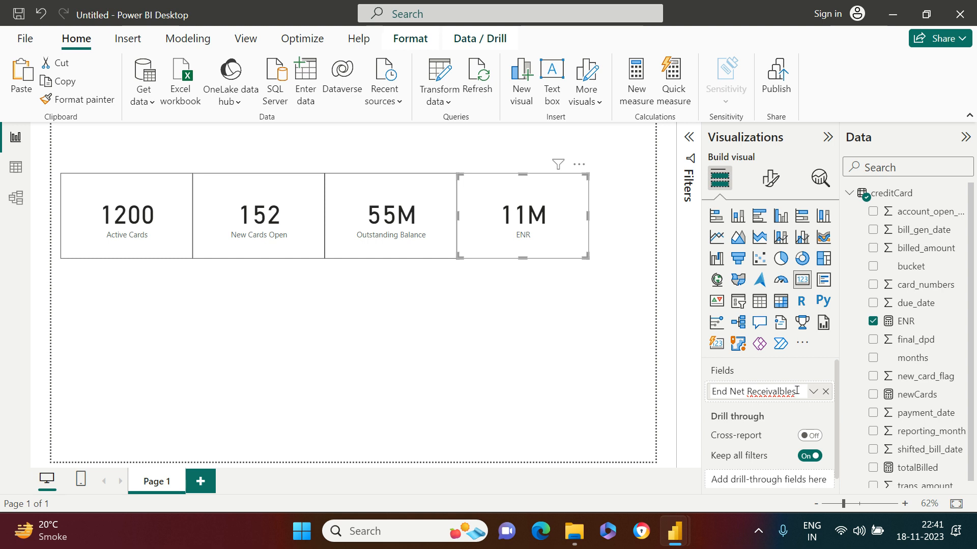
key("BackSpace")
key("Return")
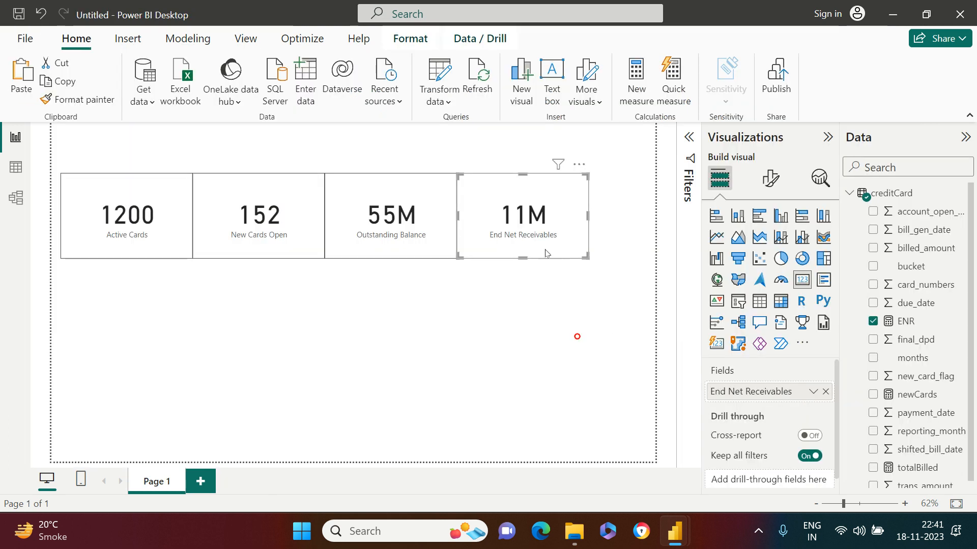
- Narrow the Active Cards and New Cards Open cards, keeping the second flush against the first card's right edge
left_click(577, 336)
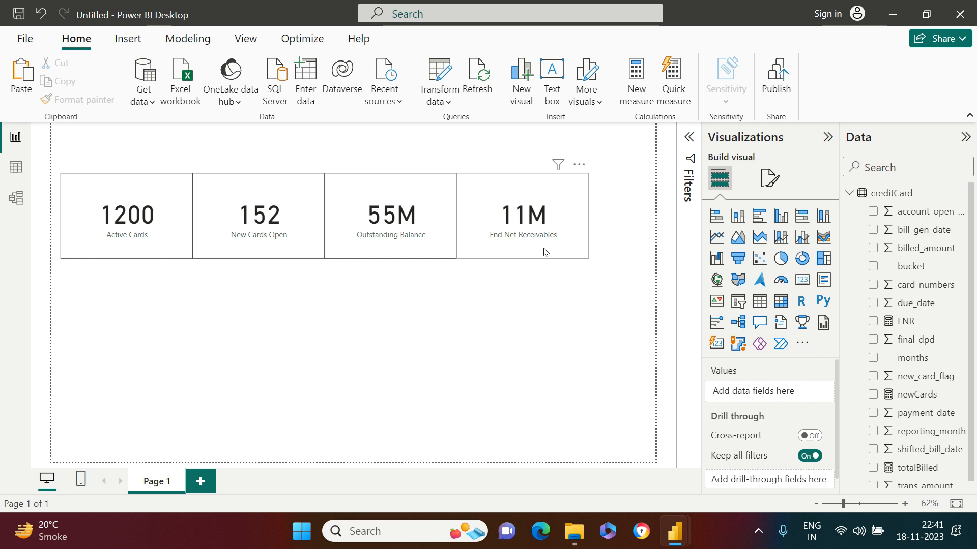
left_click(195, 220)
left_click_drag(193, 216, 152, 217)
left_click(275, 244)
left_click_drag(290, 240, 240, 223)
- Close the gaps by moving the Outstanding Balance and End Net Receivables cards flush with their neighbours, and narrow both cards
left_click(358, 254)
left_click_drag(358, 254, 270, 254)
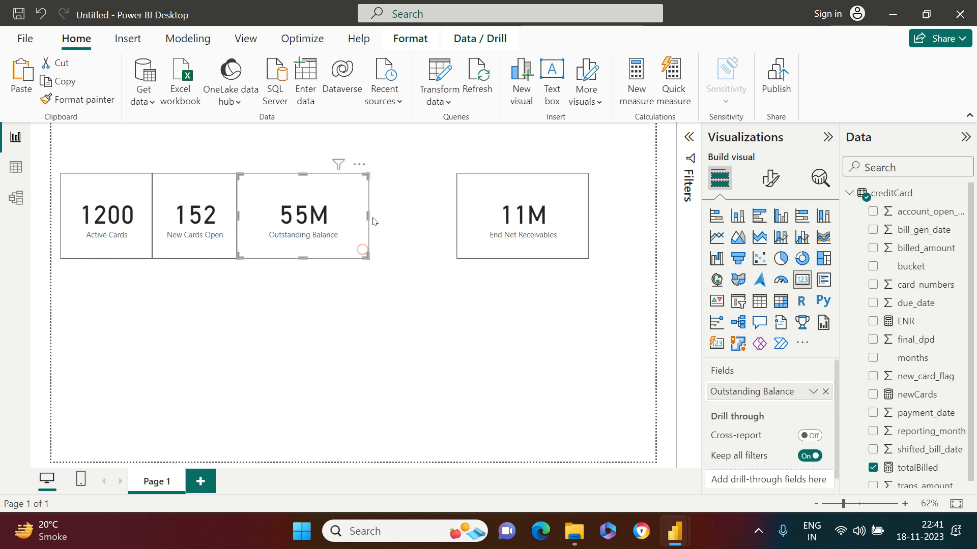
left_click_drag(367, 217, 331, 218)
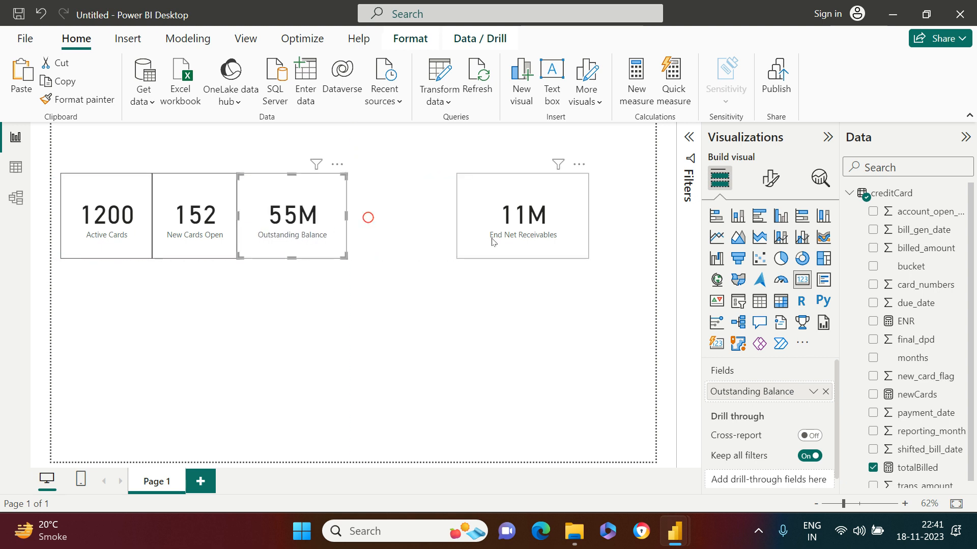
left_click_drag(477, 248, 372, 255)
left_click(480, 214)
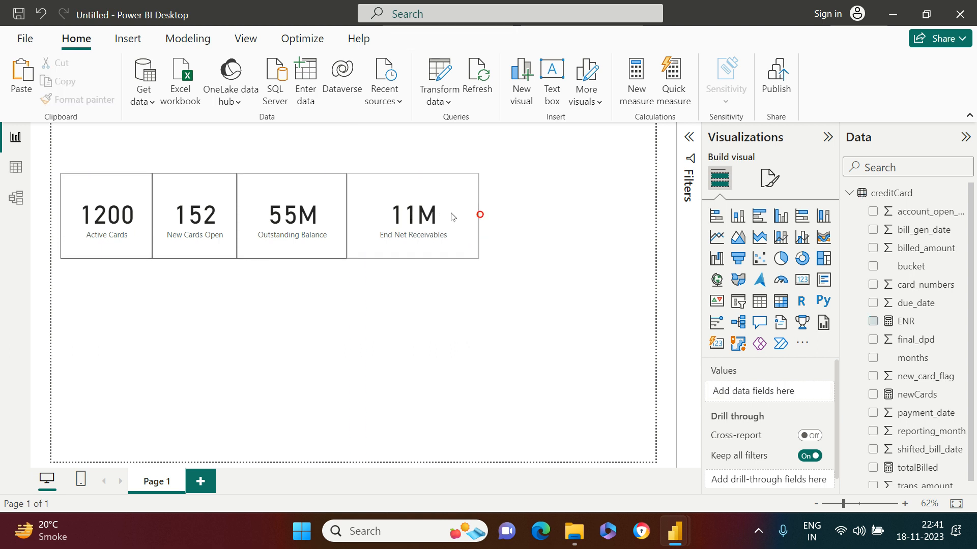
left_click_drag(477, 222, 445, 218)
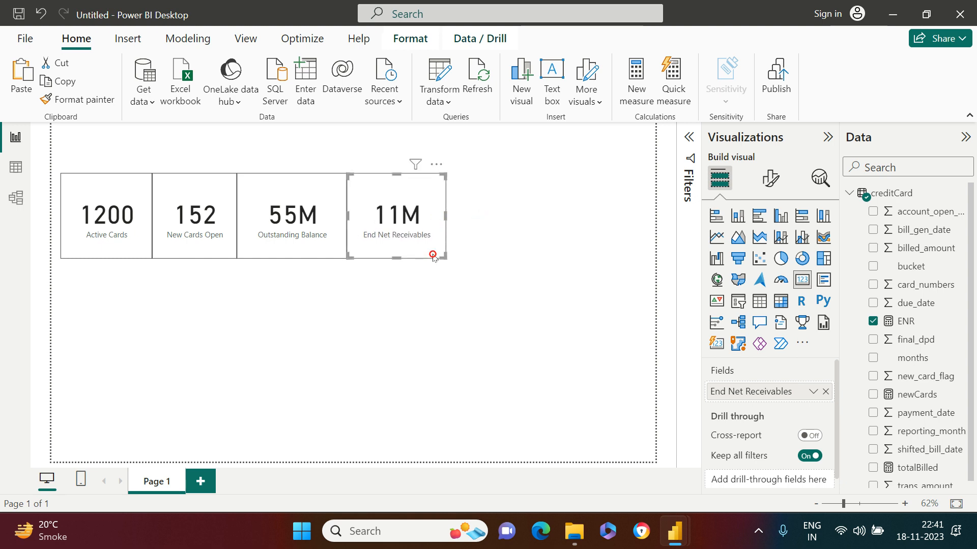
- Duplicate the End Net Receivables card as the fifth card, flush against its right edge
key("ctrl+c")
key("ctrl+v")
left_click_drag(435, 258, 533, 262)
- Start a new measure in the creditCard table and name it chargedOffCards
right_click(900, 193)
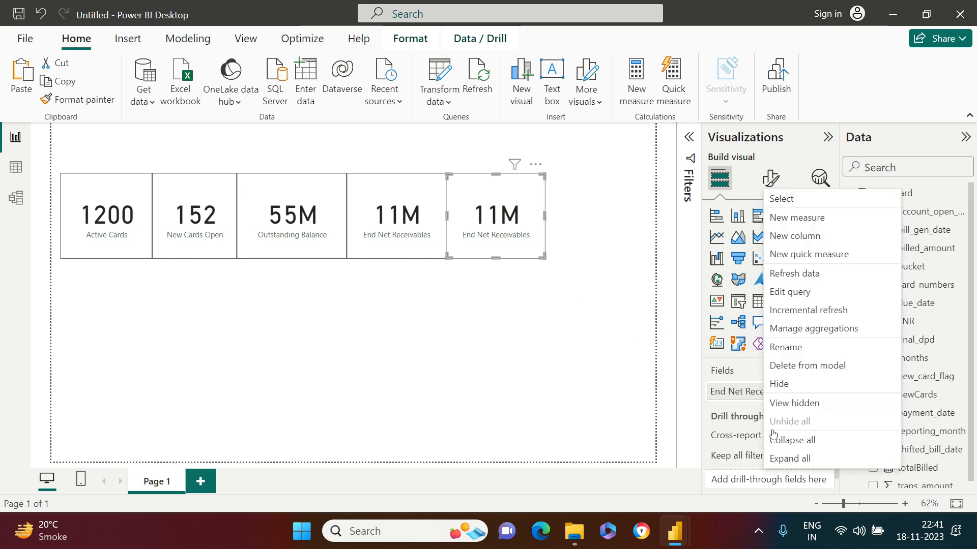
left_click(815, 225)
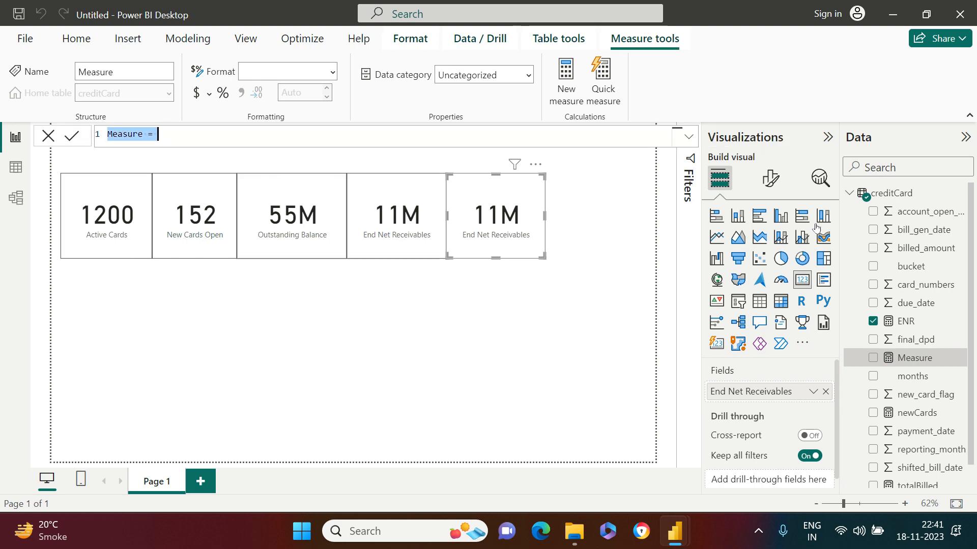
double_click(118, 134)
type("chard")
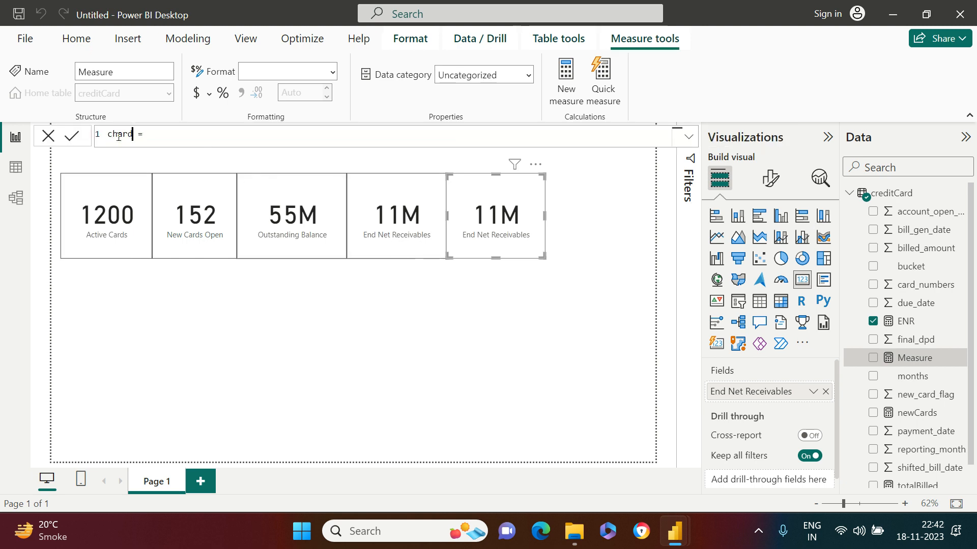
key("BackSpace")
key("BackSpace")
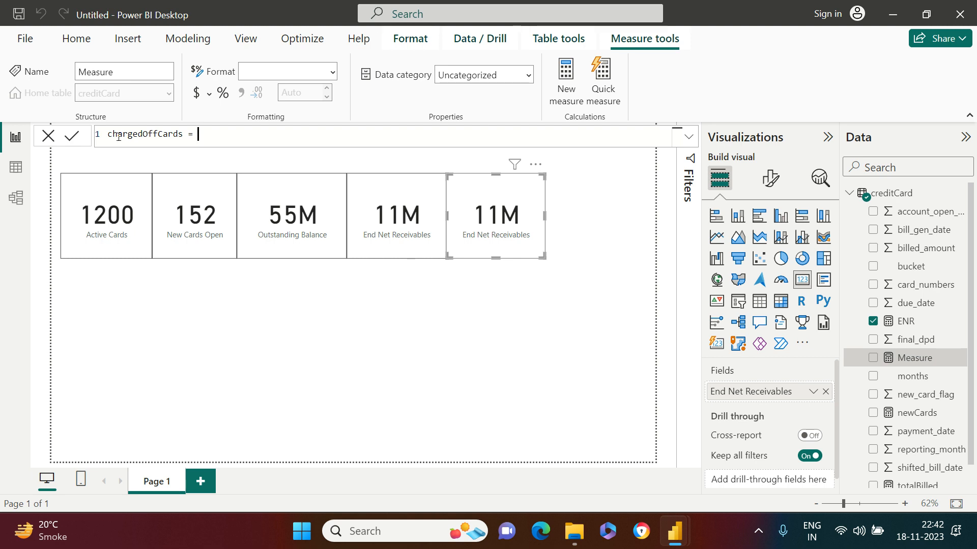
- Begin the chargedOffCards formula with CALCULATE(COUNT(creditCard[card_numbers]), leaving it open for a filter argument
type("cal")
key("Tab")
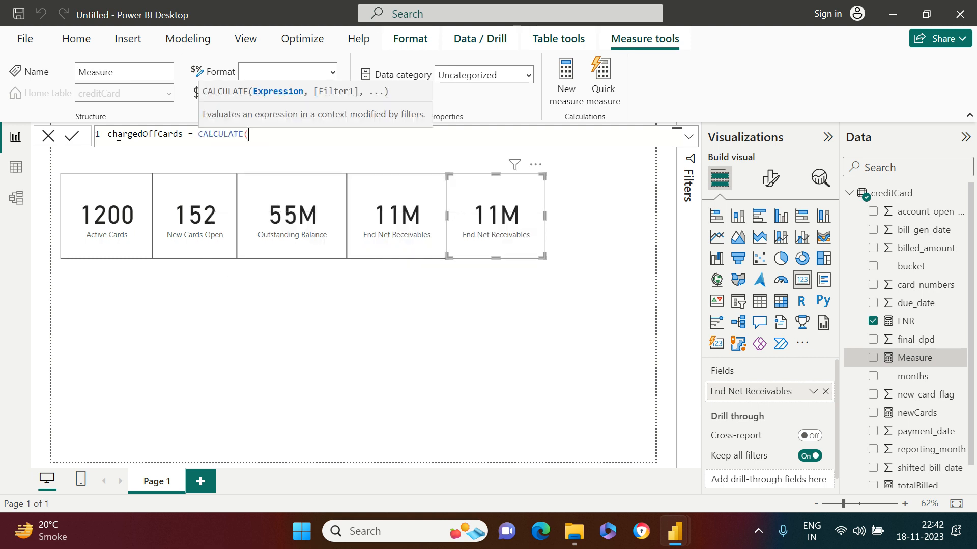
type("coun")
key("Tab")
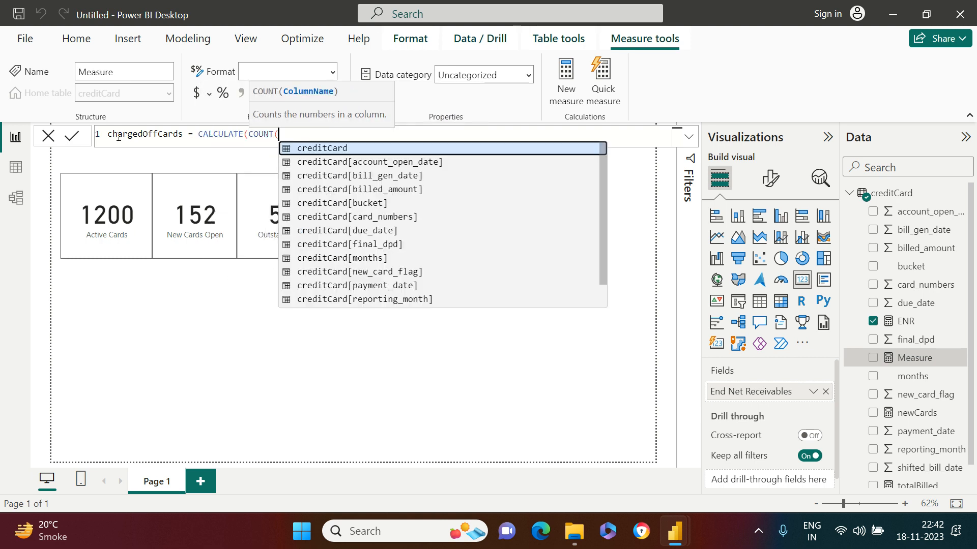
type("care")
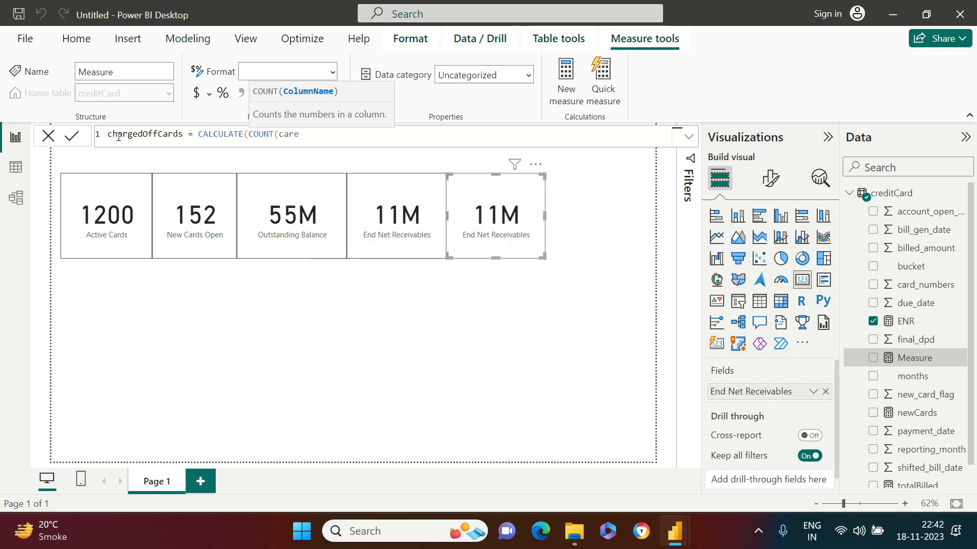
key("BackSpace")
type("d")
key("Tab")
type("),")
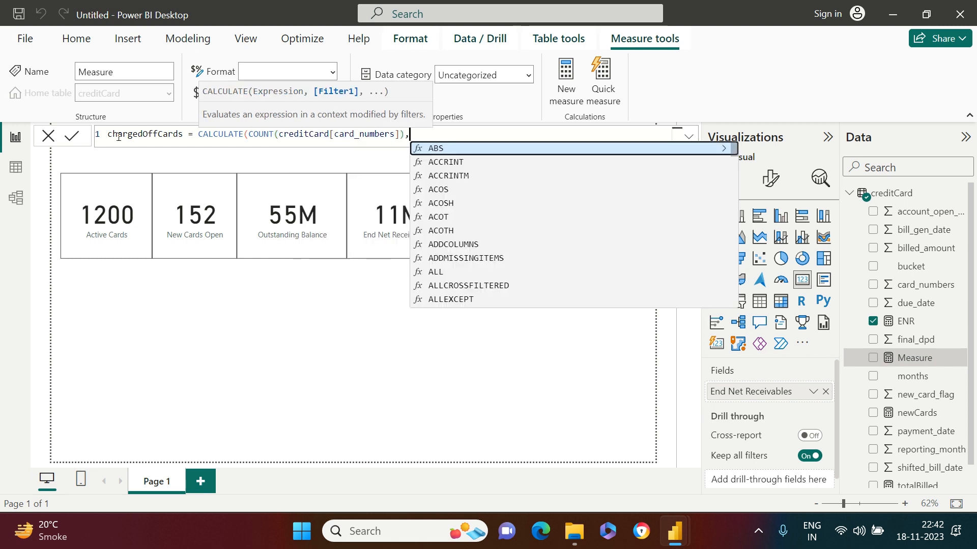
- Add the filter creditCard[bucket] = "bucket 4" to the chargedOffCards formula, then close and commit it
type("creditCard[bucket]")
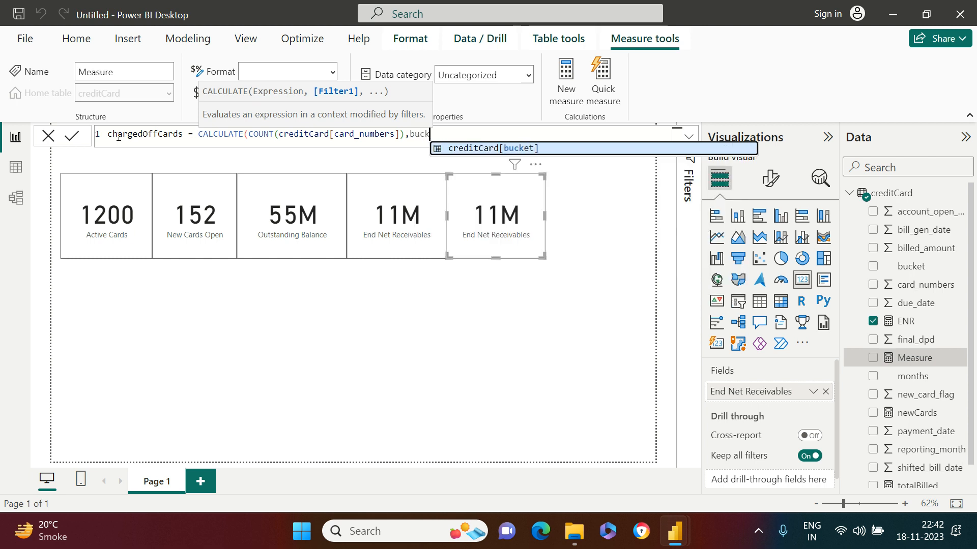
type(" = ")
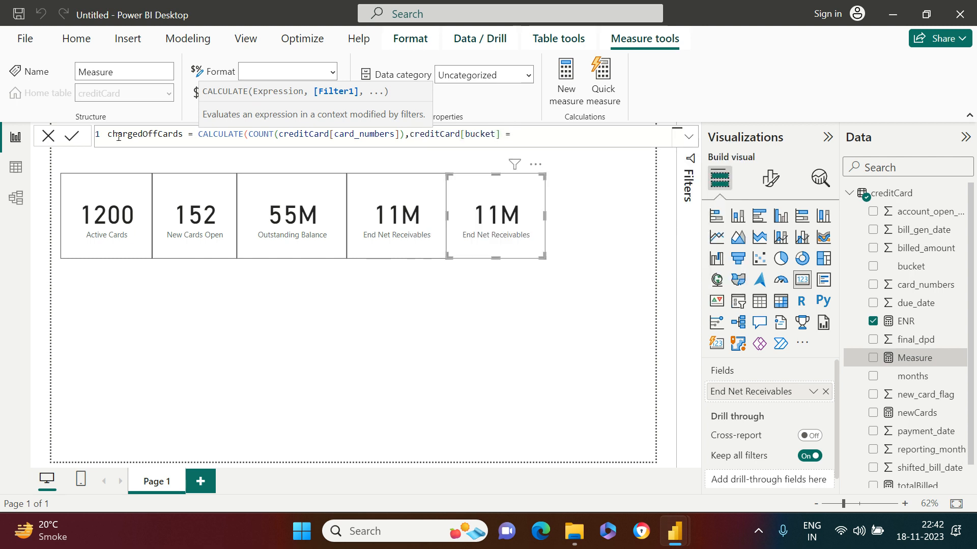
type("\"bucket 4\")")
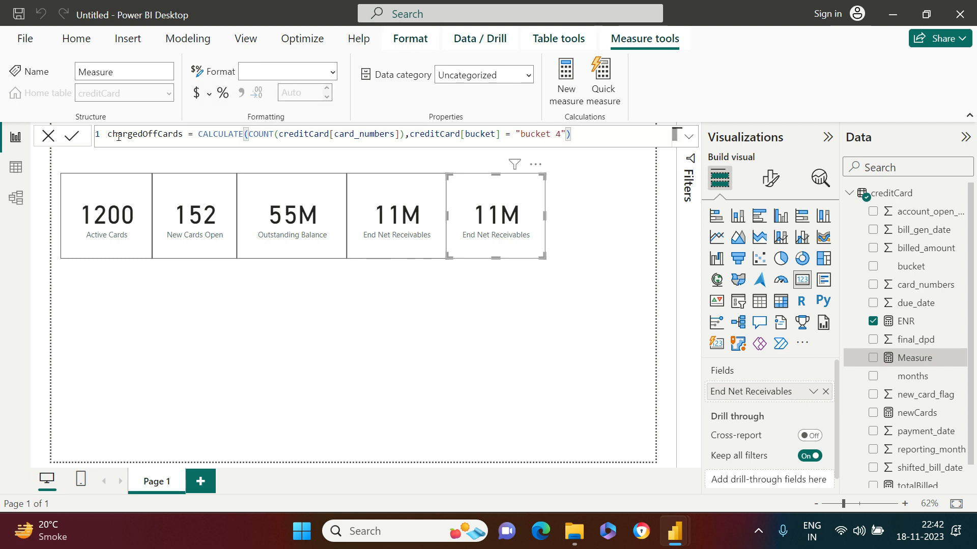
key("Return")
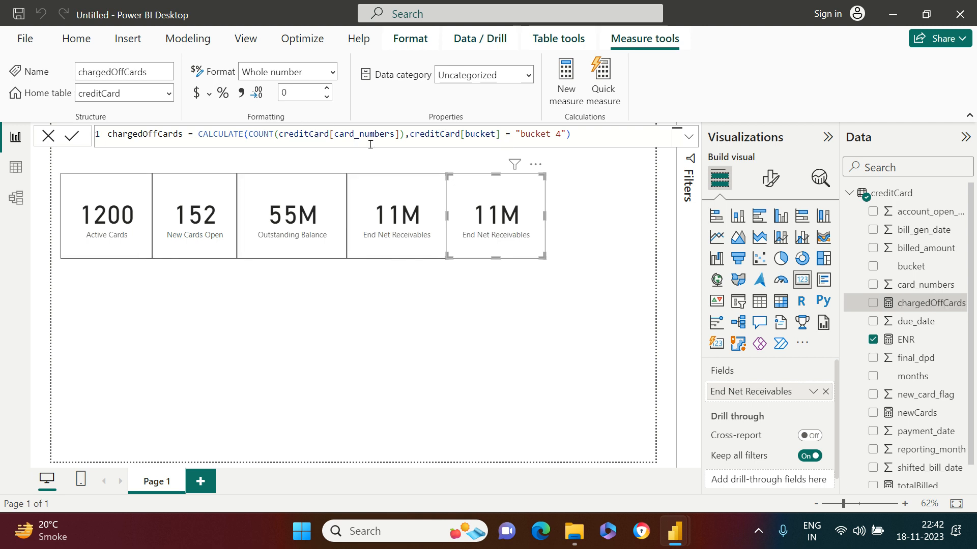
- Create another creditCard measure and fill it with a copy of the whole chargedOffCards formula
left_click_drag(598, 138, 102, 136)
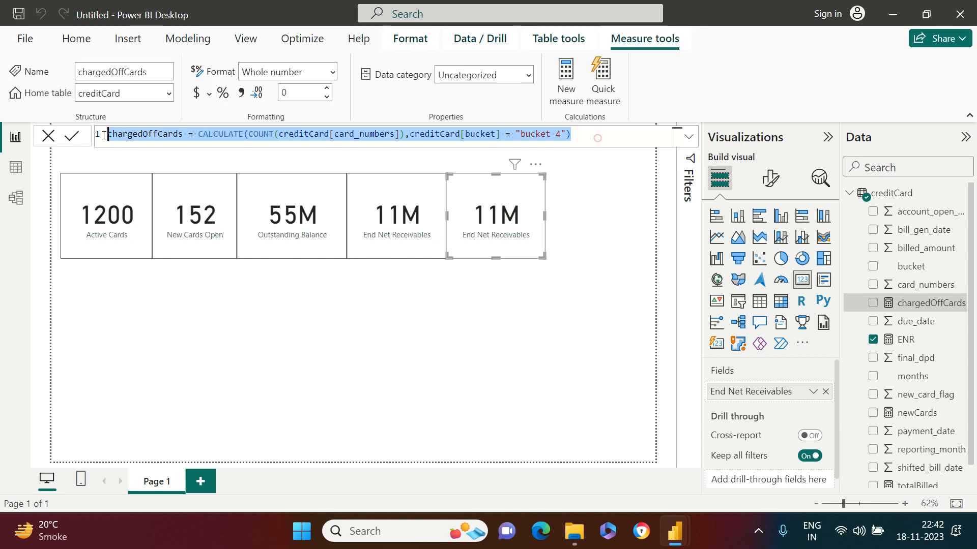
left_click(575, 275)
right_click(911, 193)
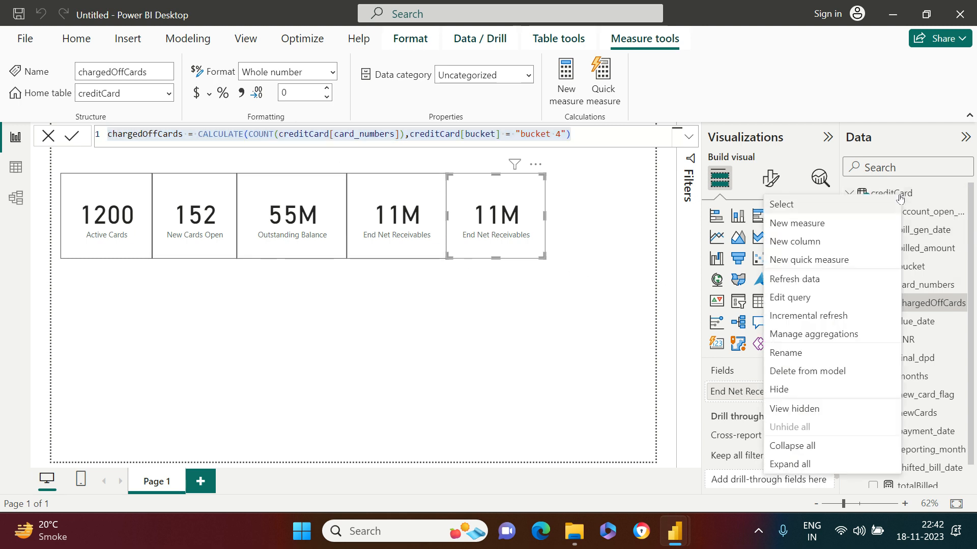
left_click(811, 224)
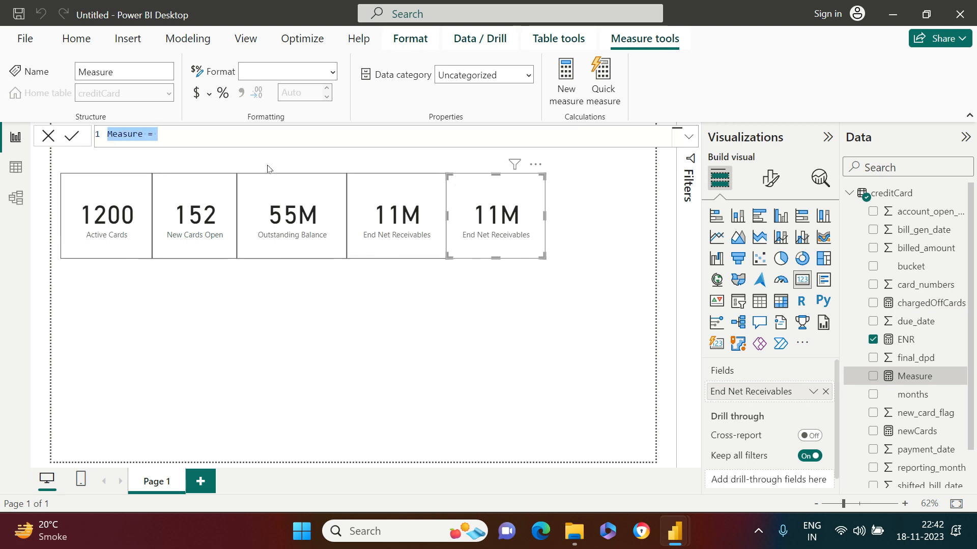
key("ctrl+v")
- Rename the copied measure to chargedOffBalance within its formula
double_click(141, 132)
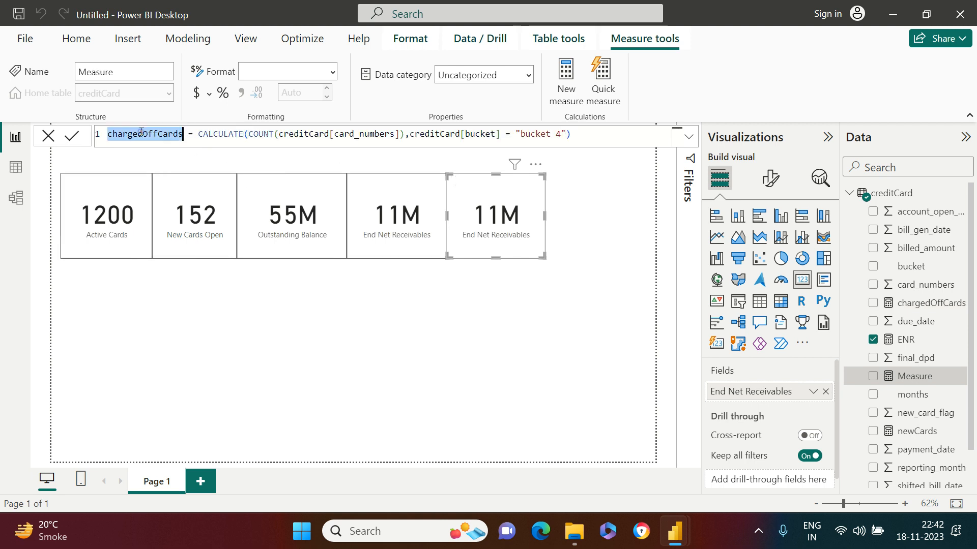
left_click(185, 131)
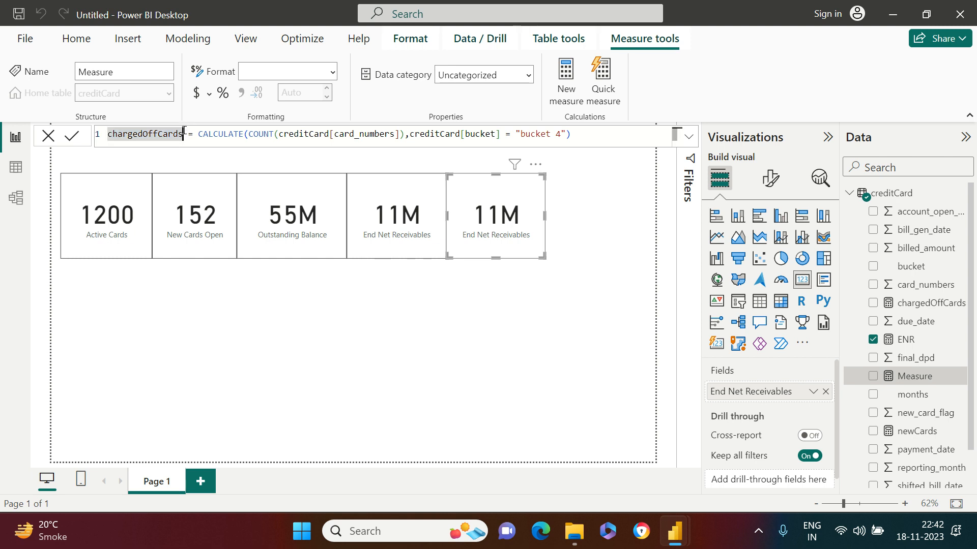
key("BackSpace")
key("BackSpace")
key("BackSpace")
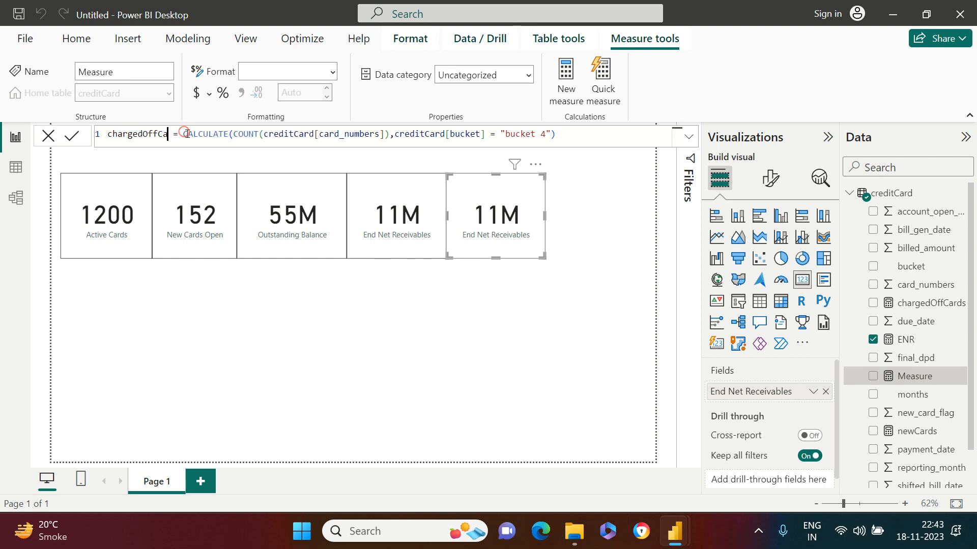
key("super+shift+s")
key("Escape")
key("BackSpace")
key("BackSpace")
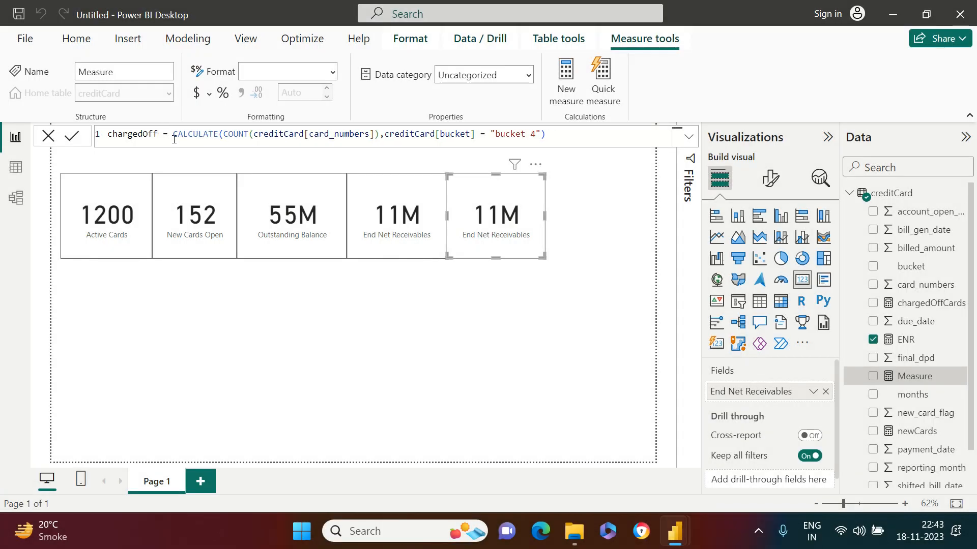
type("Balance")
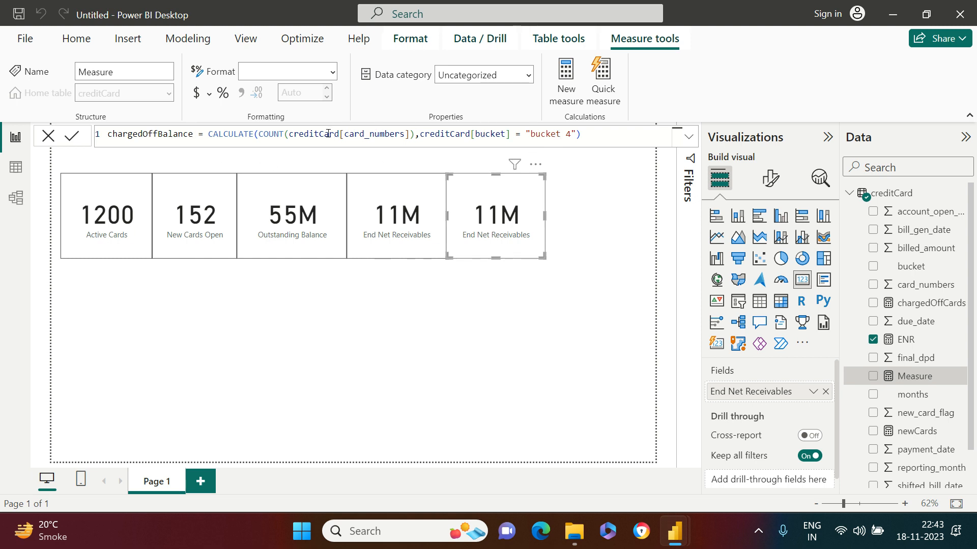
- Replace the COUNT of card_numbers in the chargedOffBalance formula with sum(creditCard[billed_amount]), and commit the formula
double_click(278, 133)
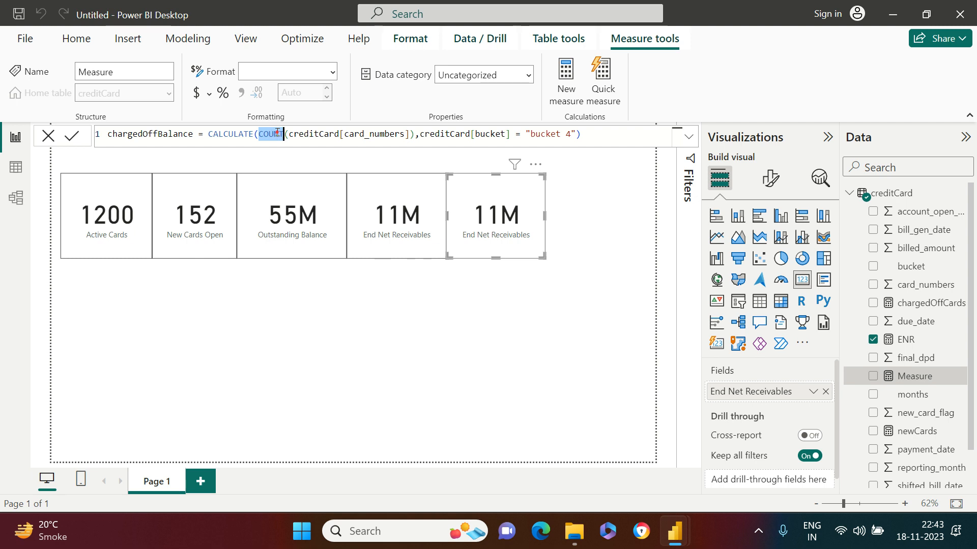
type("sum")
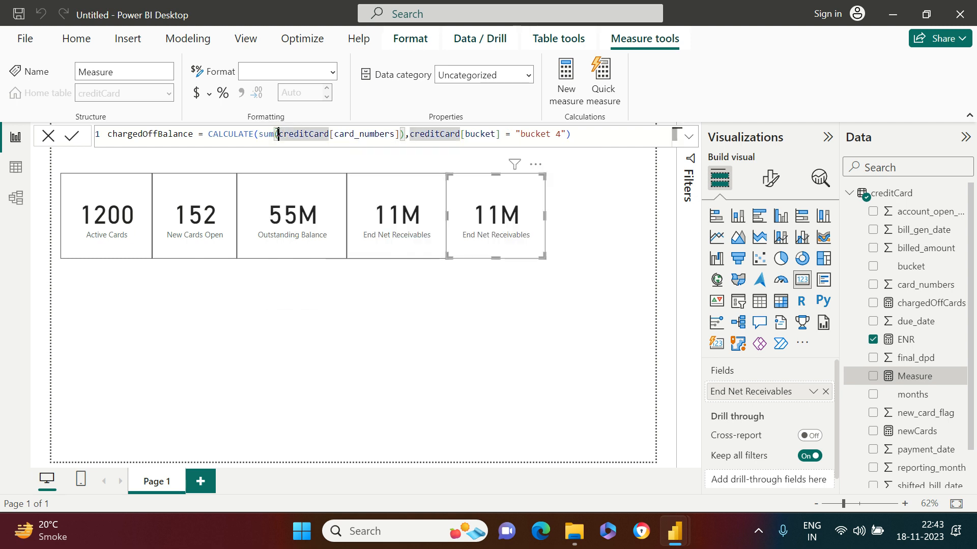
double_click(276, 133)
key("Right")
key("ctrl+shift+Right")
key("ctrl+shift+Right")
key("ctrl+shift+Right")
key("ctrl+shift+Left")
key("shift+Right")
key("BackSpace")
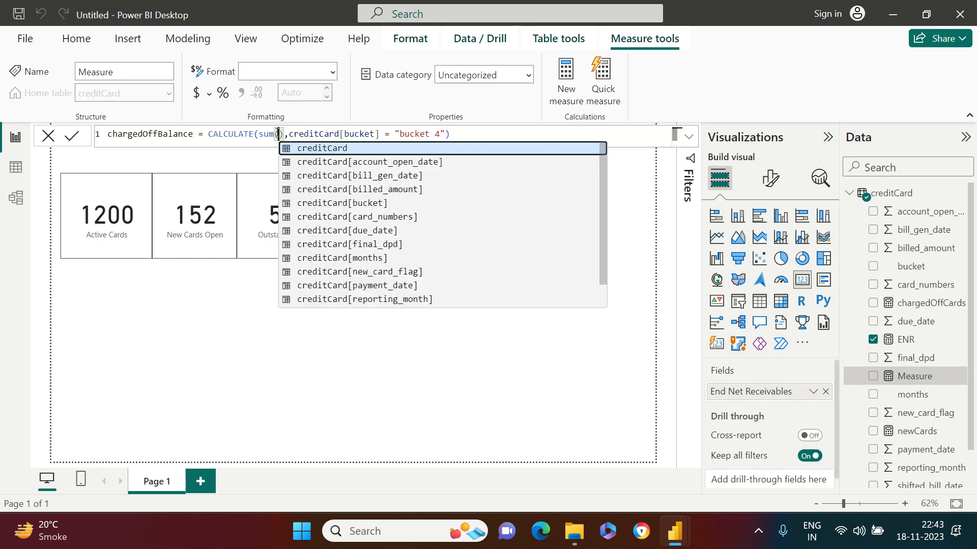
type("bill")
key("Tab")
key("End")
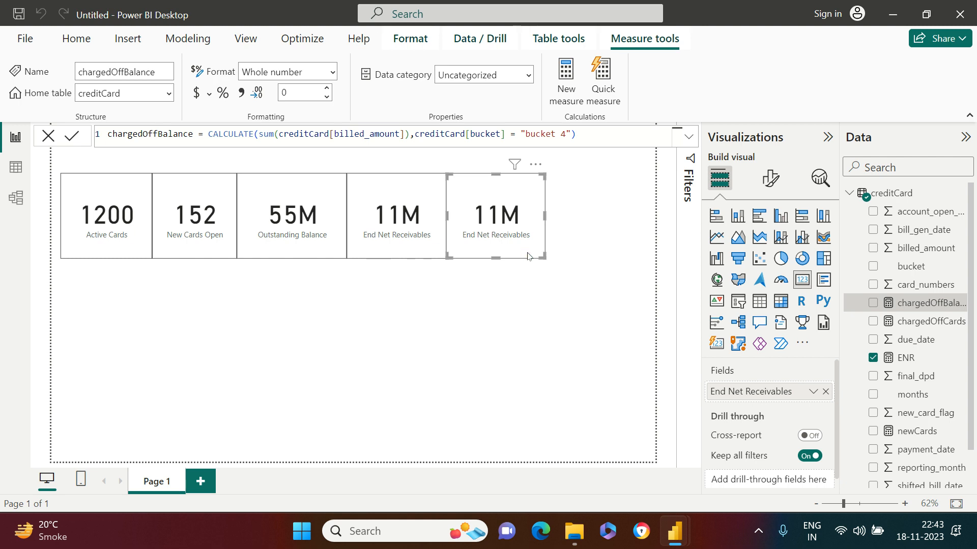
- Paste another copy of the KPI card at the end of the row and replace its field with chargedOffCards
key("ctrl+v")
left_click_drag(526, 253, 621, 251)
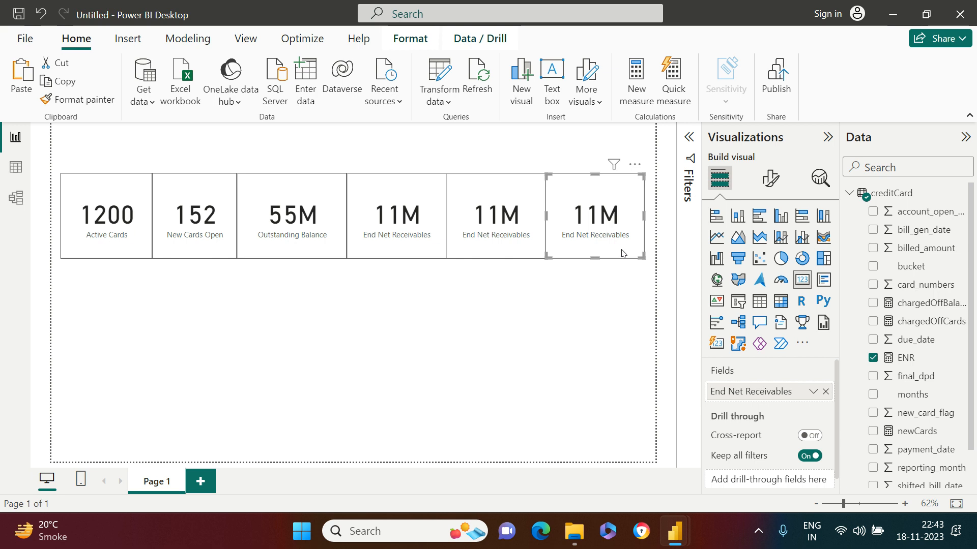
left_click(825, 392)
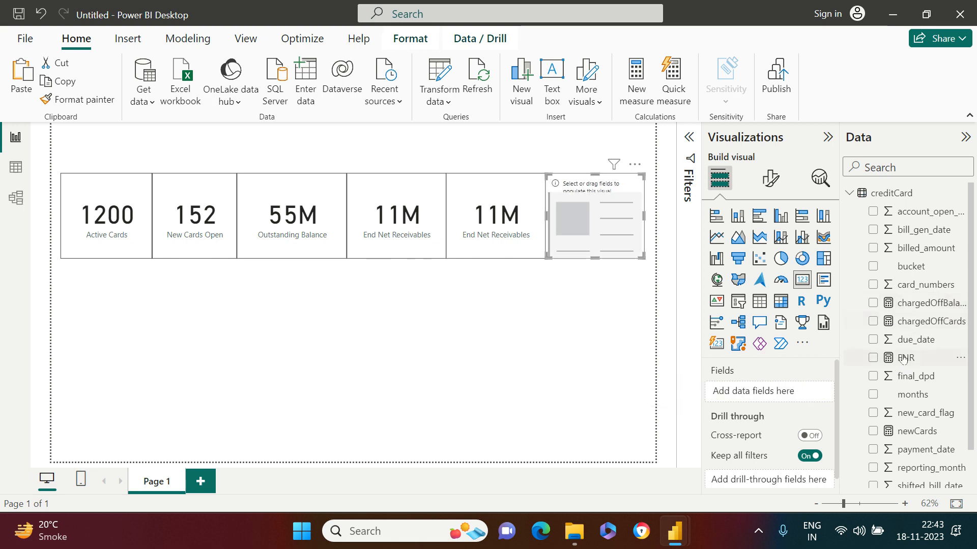
left_click(872, 322)
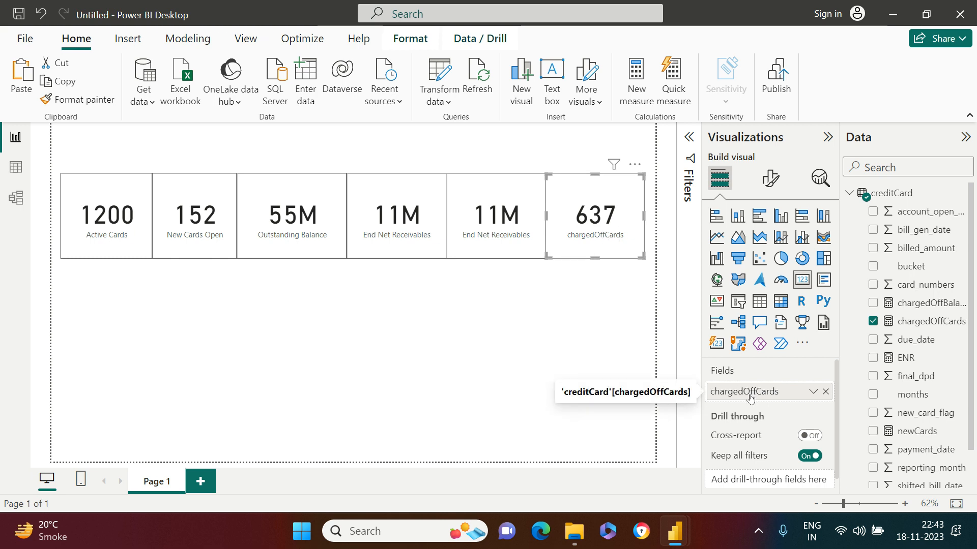
- Rename the chargedOffCards field for this card as Charged Off Cards
left_click(813, 391)
left_click(869, 412)
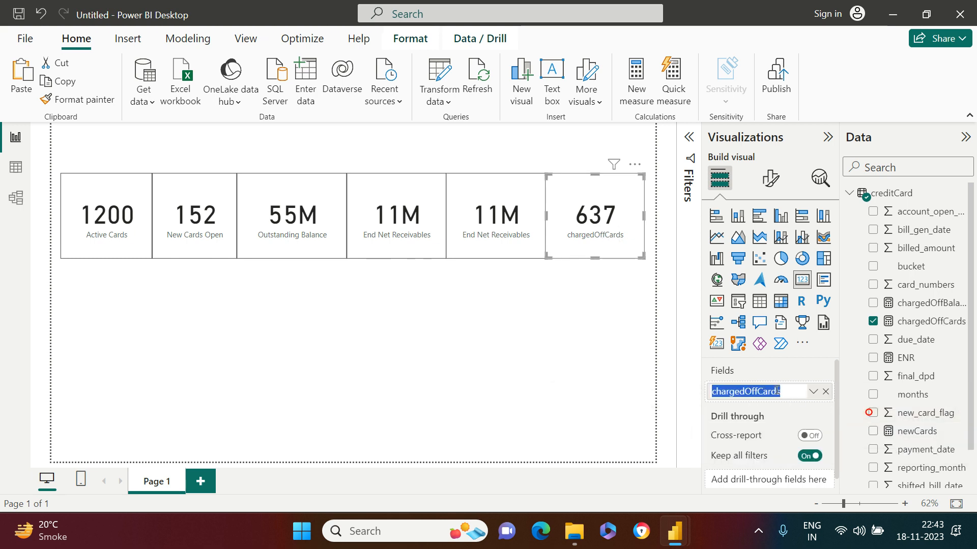
type("Charg")
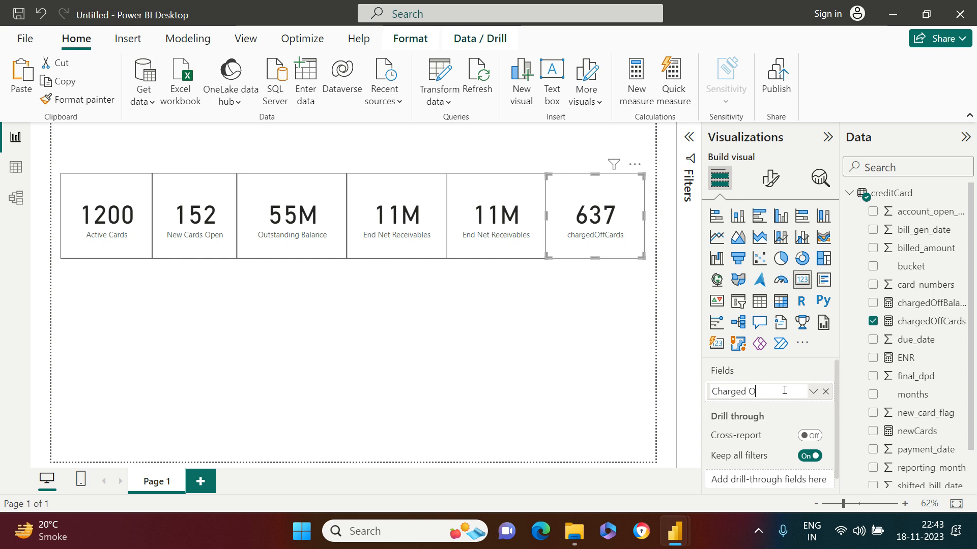
key("Return")
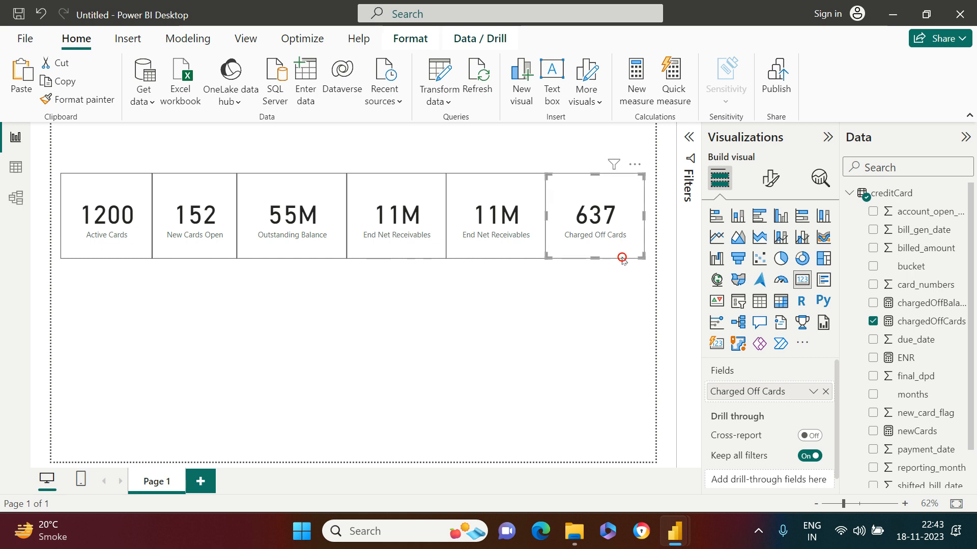
- Duplicate the Charged Off Cards card and replace the copy's field with chargedOffBalance
left_click(616, 237)
key("ctrl+c")
key("ctrl+v")
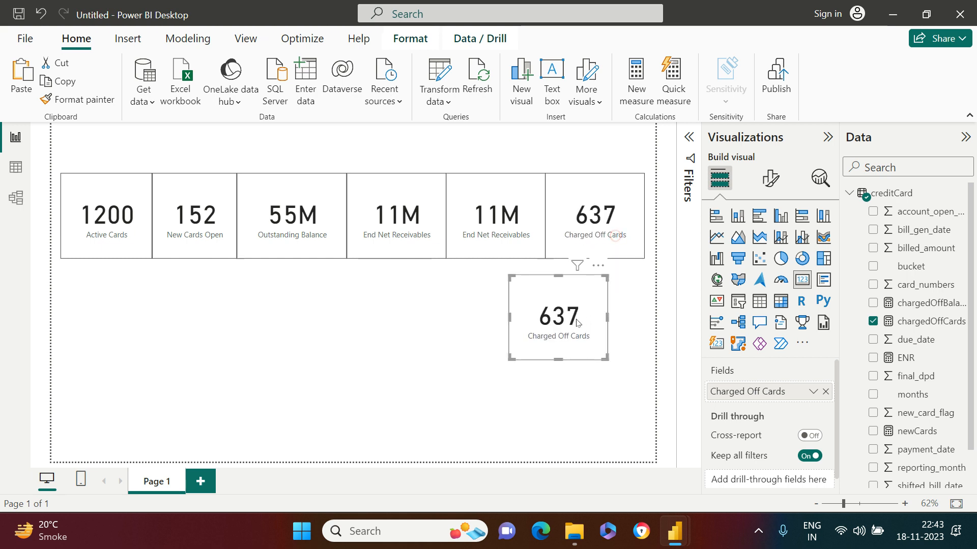
left_click(825, 391)
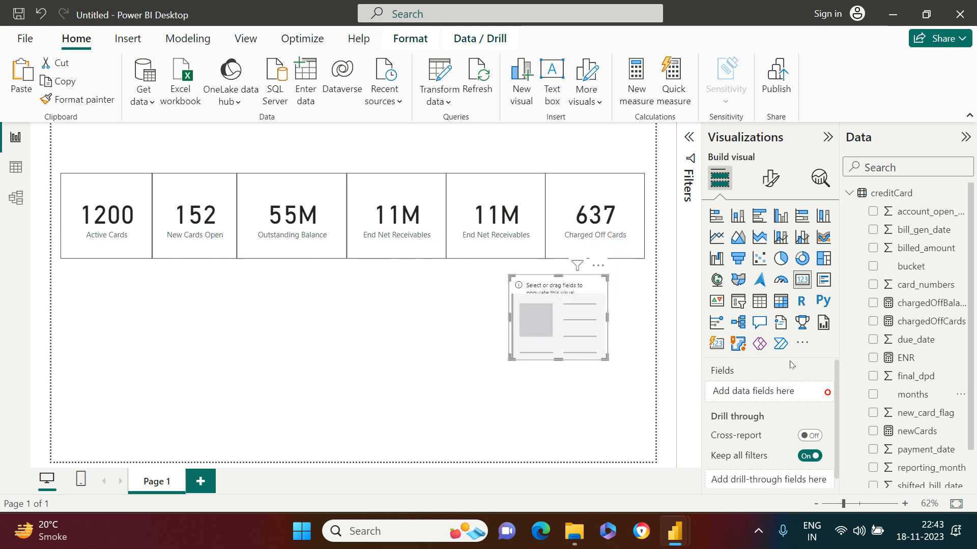
left_click(873, 302)
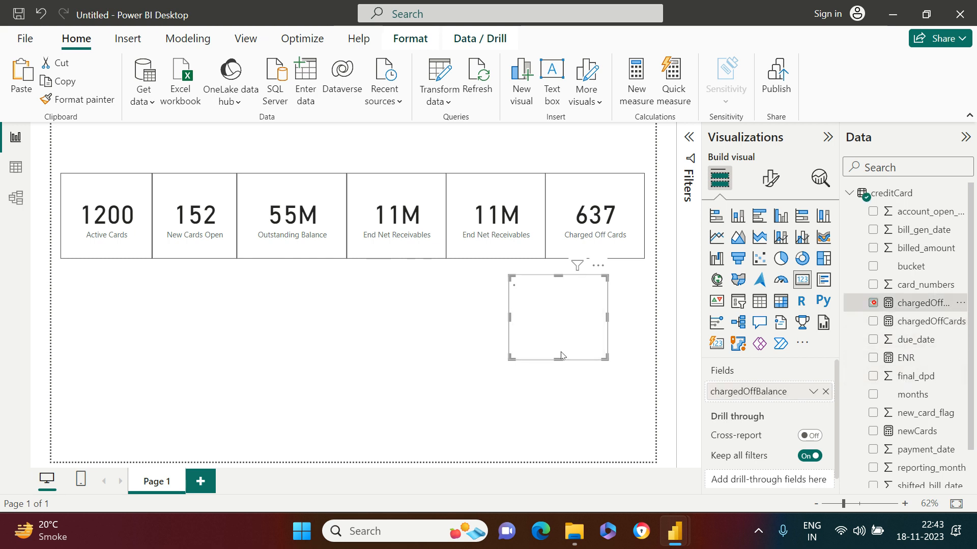
- Rename the chargedOffBalance field for the new card as Charged Off Balance
right_click(774, 394)
left_click(871, 421)
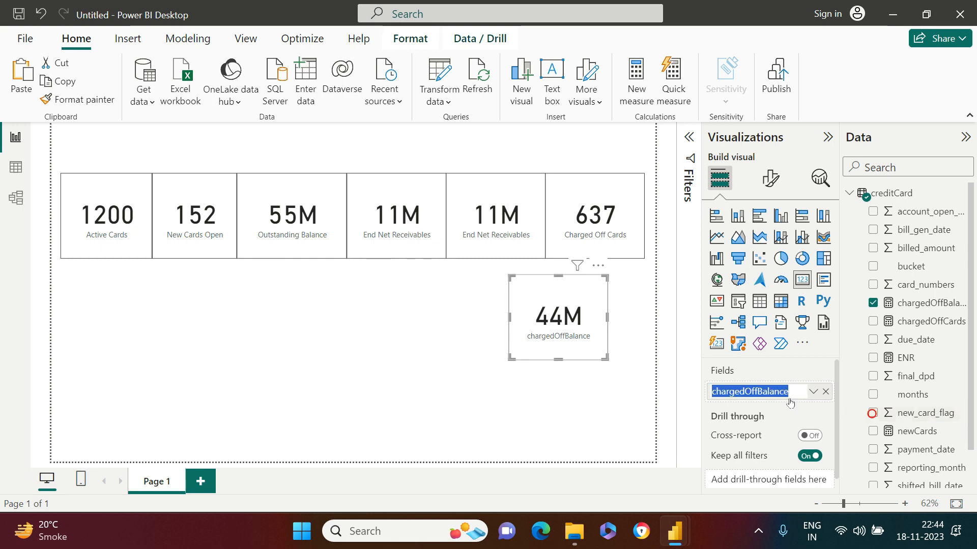
type("CHar")
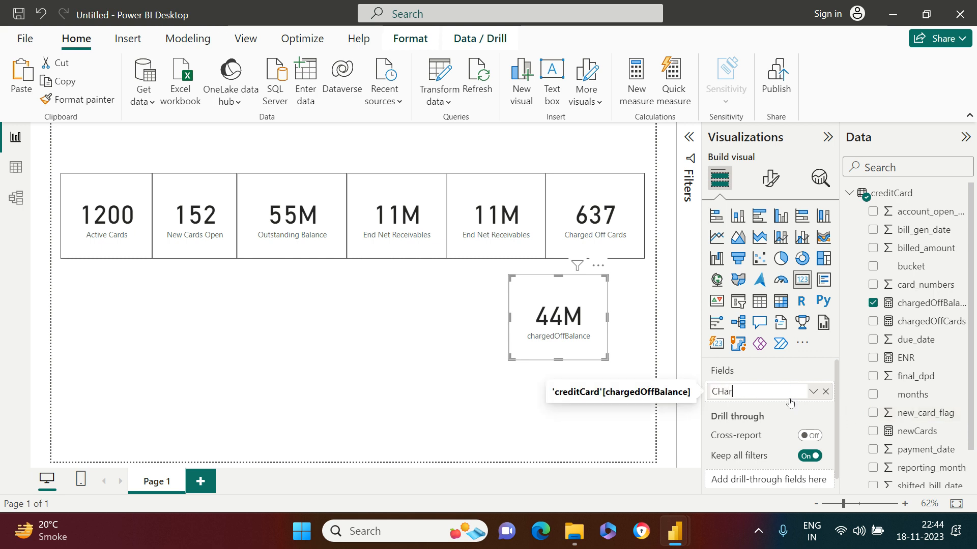
type("ged Off Balance")
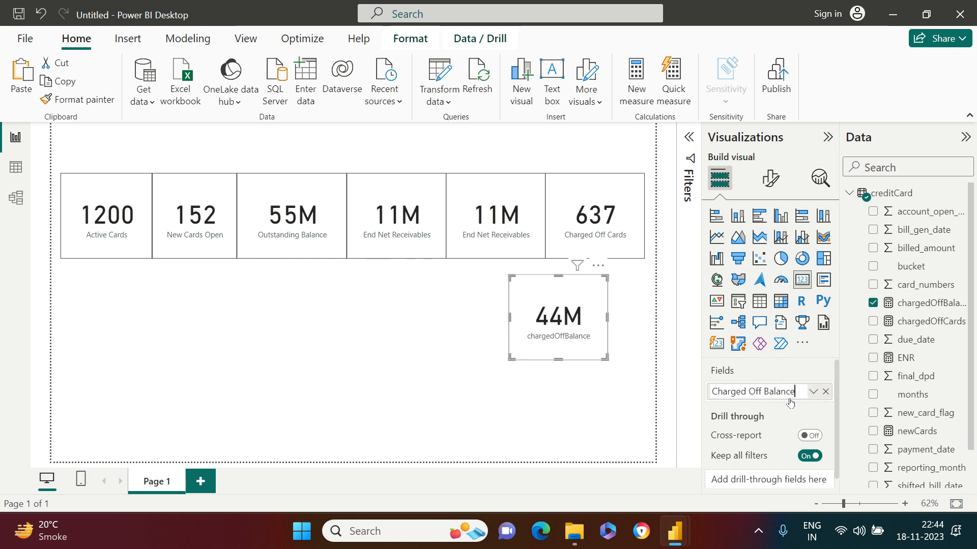
key("Return")
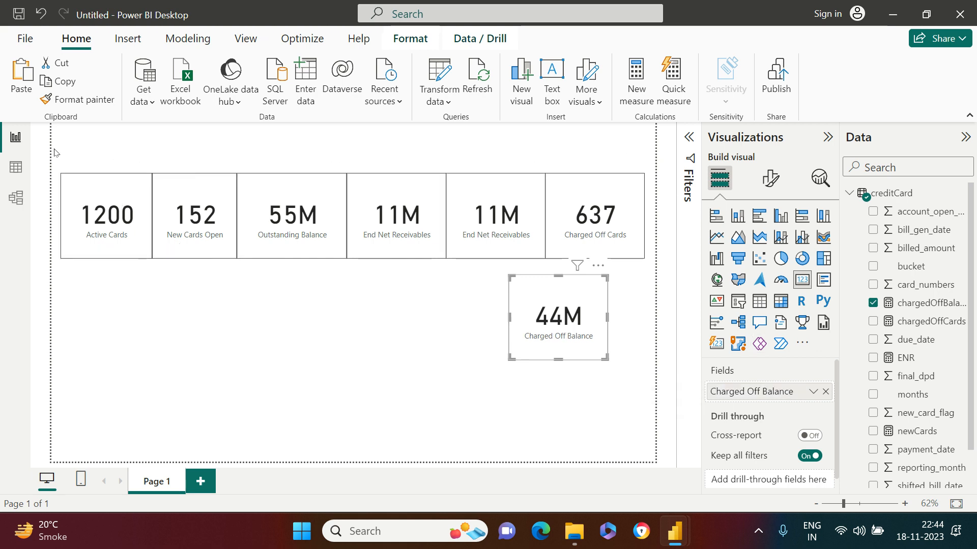
- Shift the six-card row to the page's left edge and narrow the second End Net Receivables card and the Charged Off Cards card
left_click(104, 304)
left_click_drag(650, 271, 31, 156)
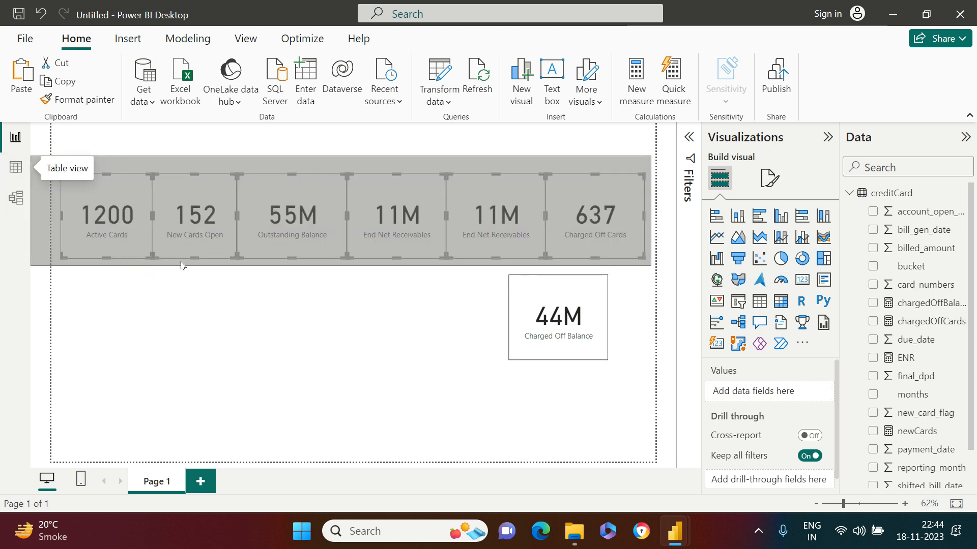
left_click(204, 251)
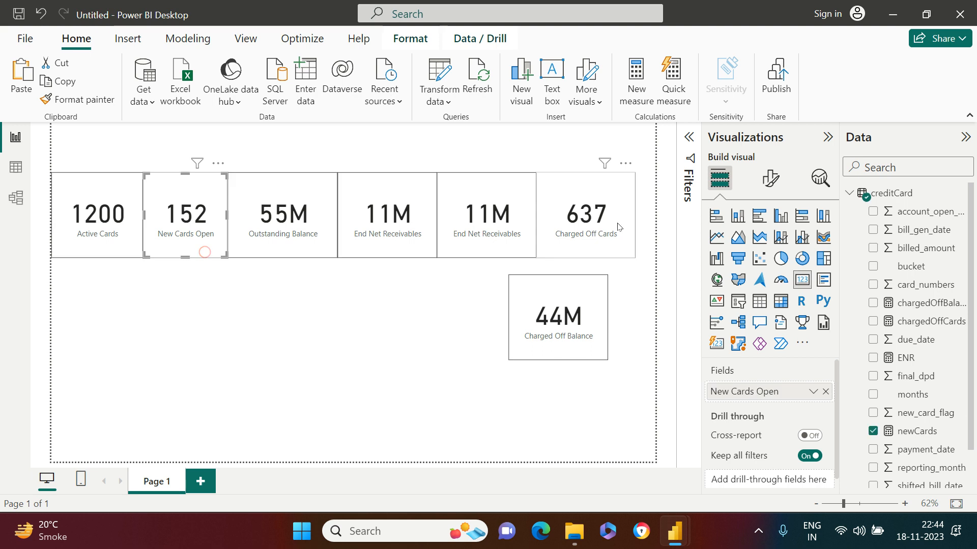
left_click_drag(631, 218, 509, 216)
left_click(526, 217)
left_click_drag(582, 250, 557, 256)
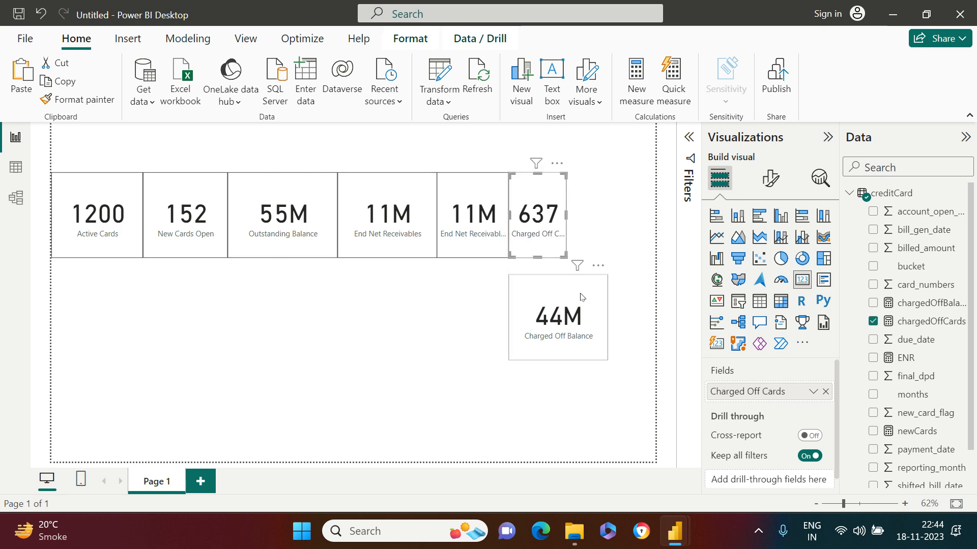
- Place the Charged Off Balance card at the end of the row, fitted between the Charged Off Cards card and the page's right edge
left_click_drag(582, 290, 640, 210)
left_click_drag(640, 194, 643, 188)
mouse_move(555, 215)
left_mouse_down()
mouse_move(581, 216)
mouse_move(562, 213)
left_mouse_up()
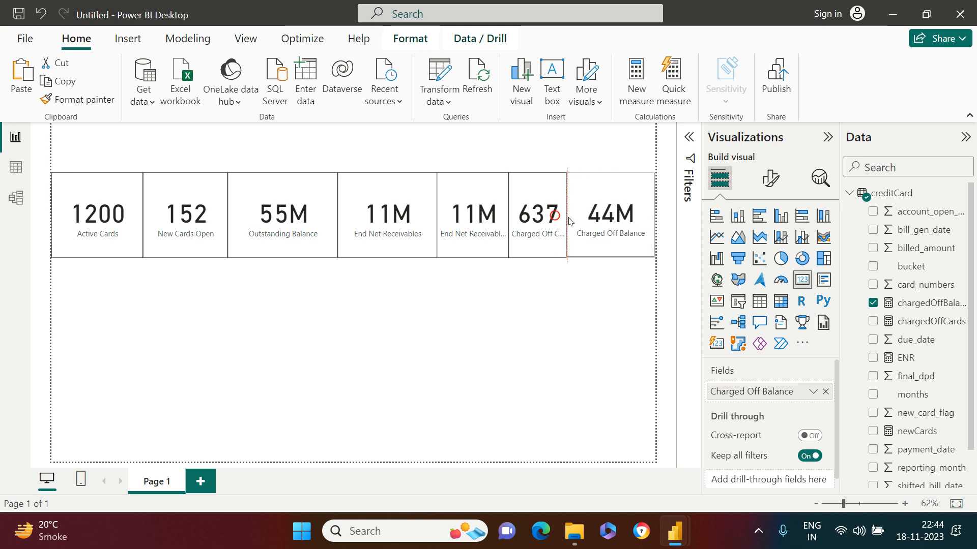
left_click(557, 314)
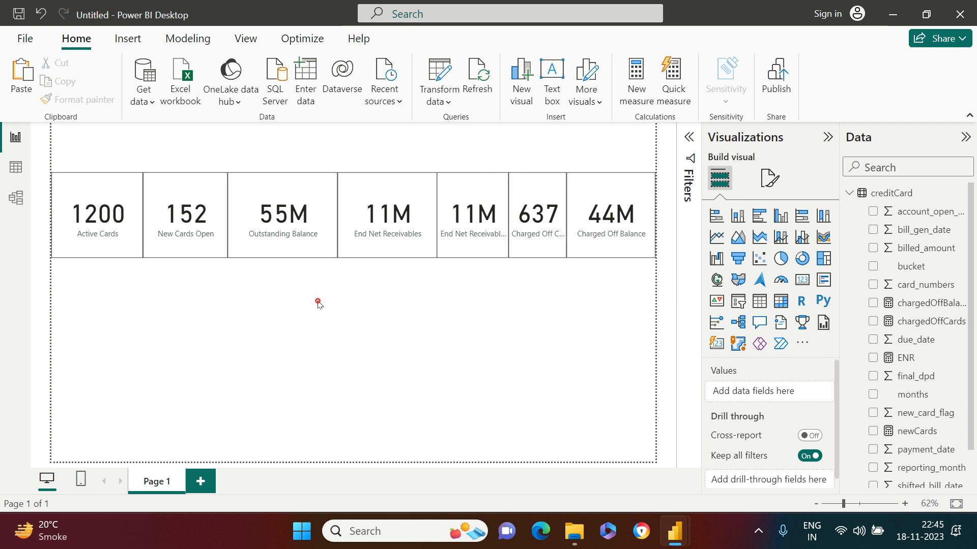
- Compare with the finished Credit Risk Reporting page in credit_risk_dashboard, and review the creditCard fields in the new report
key("alt+Tab")
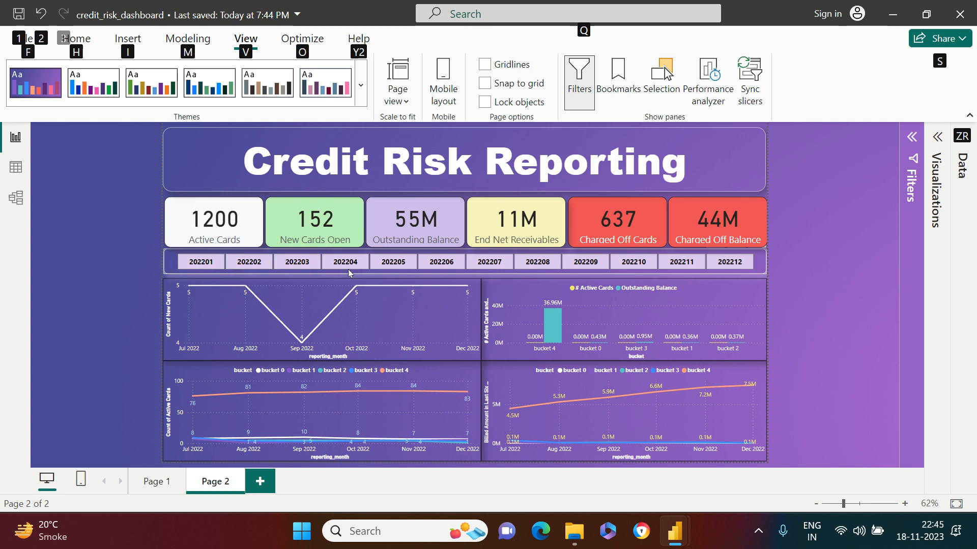
key("alt+Tab")
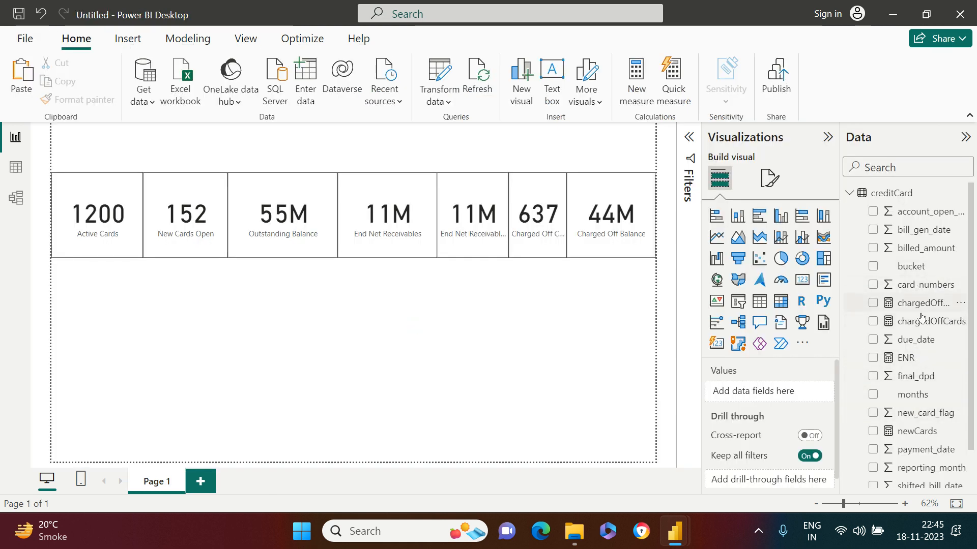
scroll(923, 377, "down", 2)
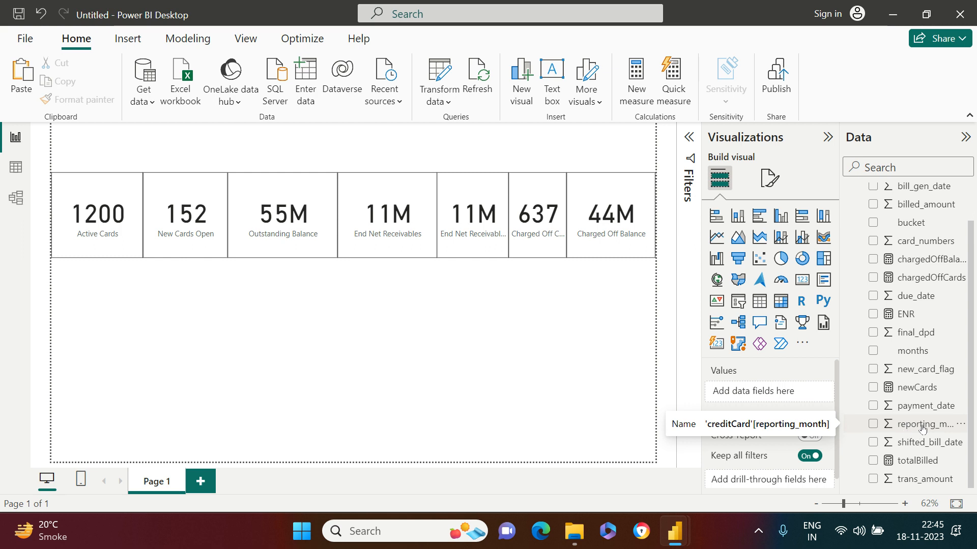
- Set the data type of the account_open_date column in the creditCard table data to Date
left_click(20, 166)
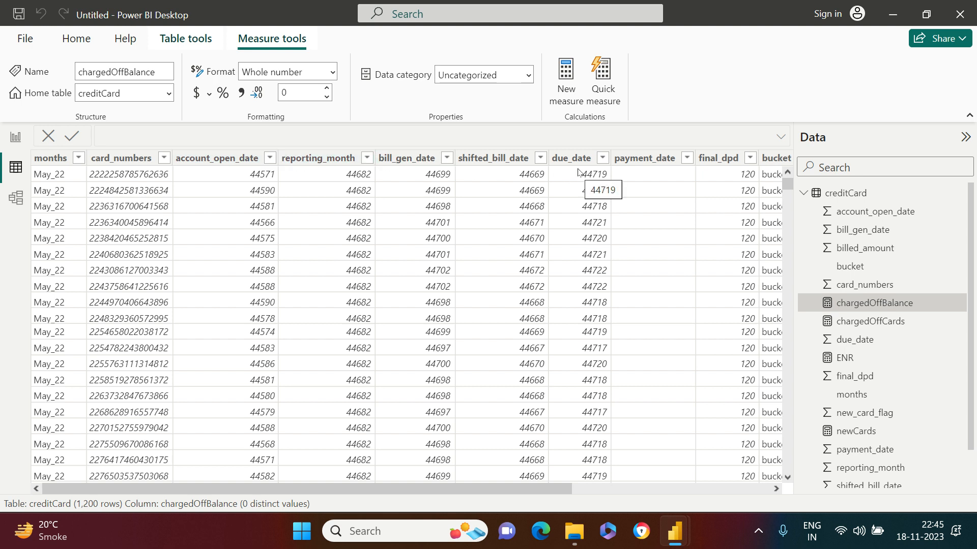
left_click(246, 163)
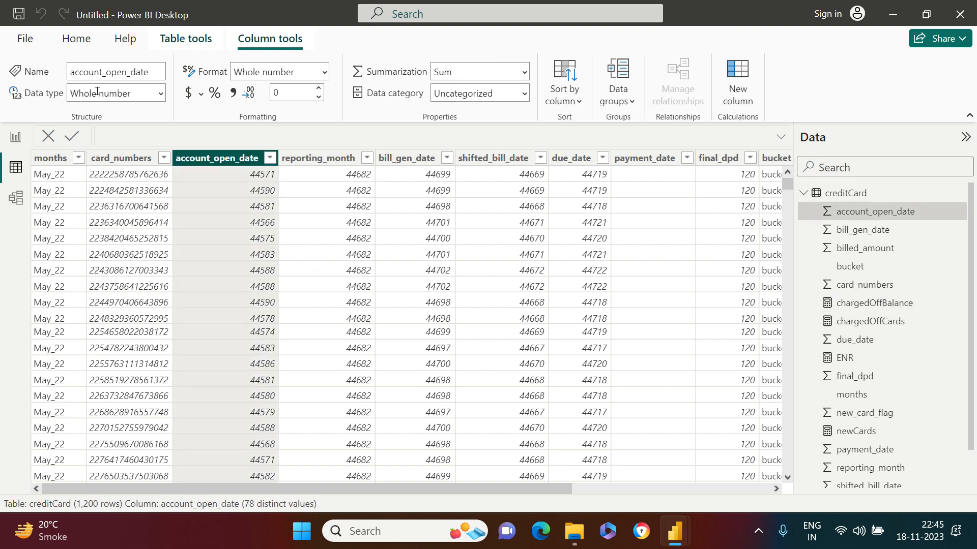
left_click(161, 95)
left_click(113, 205)
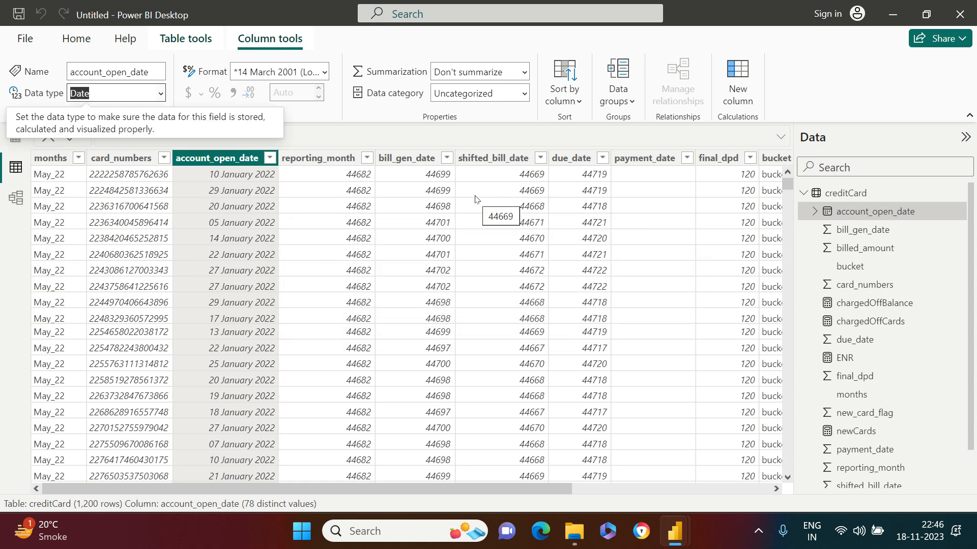
- Set the data type of the reporting_month, bill_gen_date, shifted_bill_date and due_date columns to Date
left_click(574, 198)
left_click(574, 198)
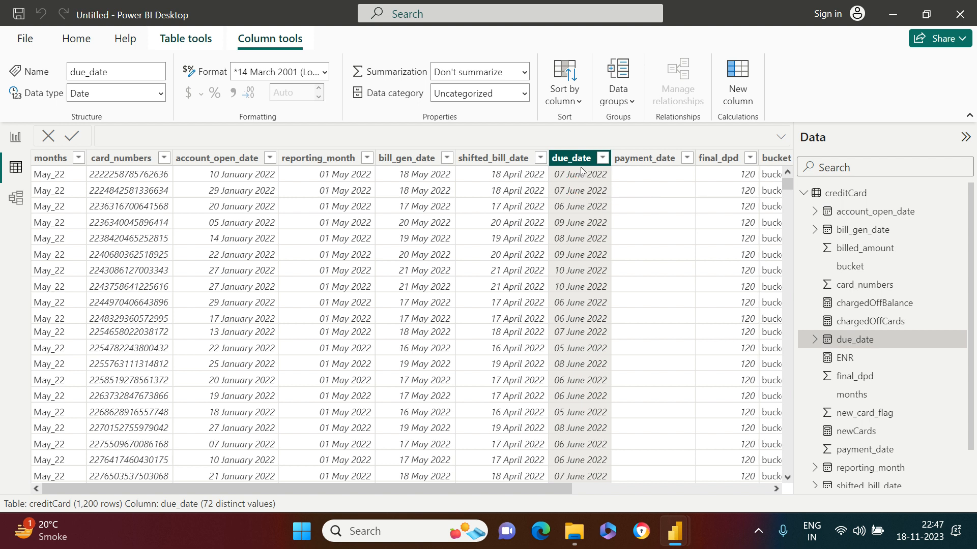
left_click(513, 191)
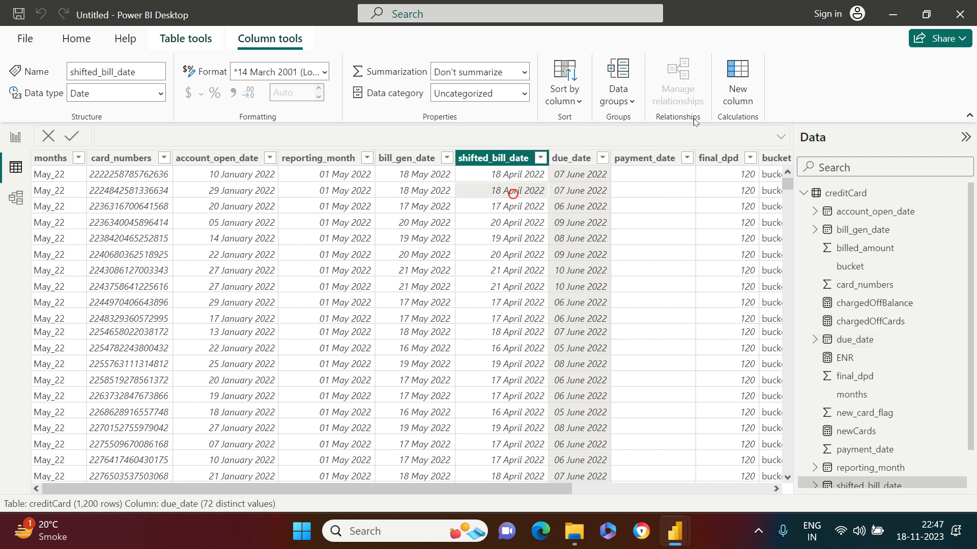
- Create a new calculated table and name it dateTable in its formula
left_click(76, 38)
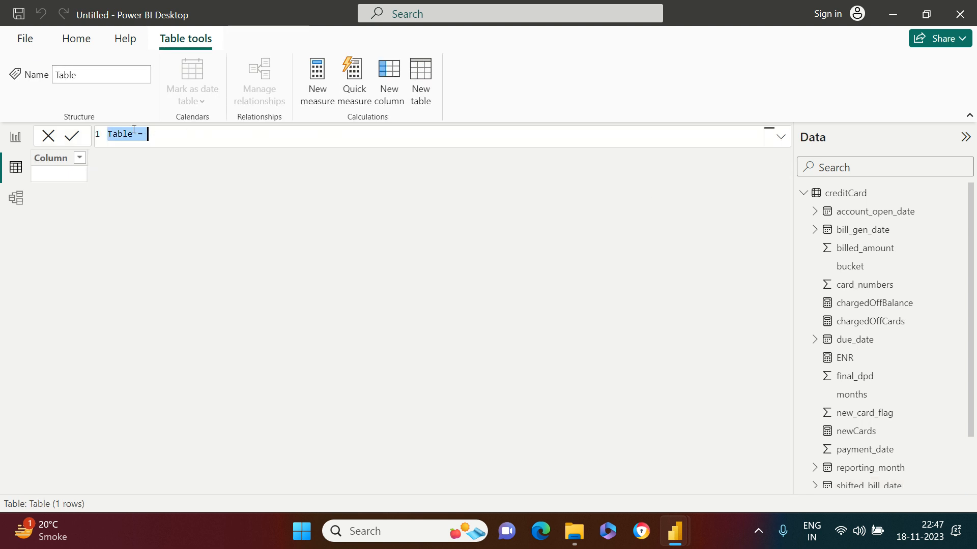
double_click(122, 134)
type("dateTable")
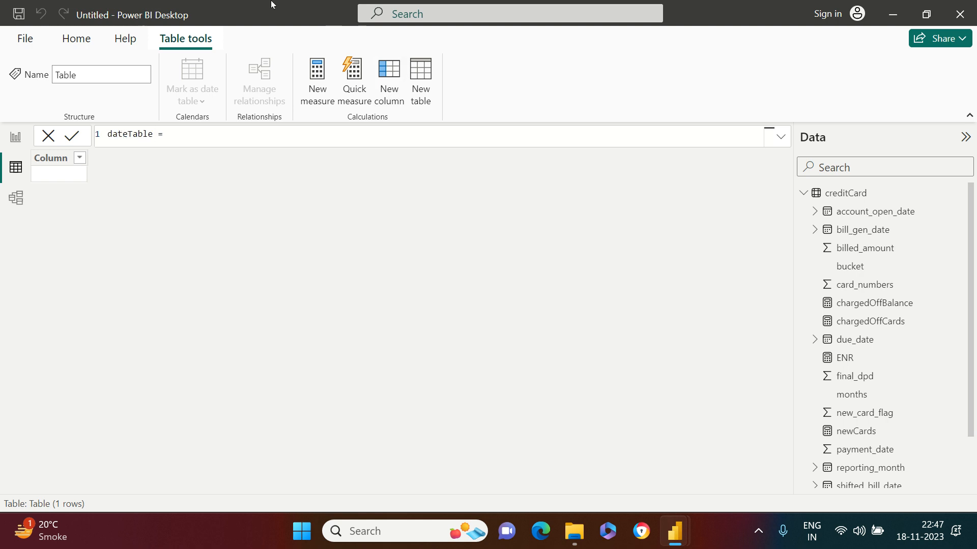
- Begin the dateTable formula with the CALENDAR function, using the MIN of creditCard[reporting_month] as its start date
key("End")
type("cal")
key("Down")
key("Tab")
type("(")
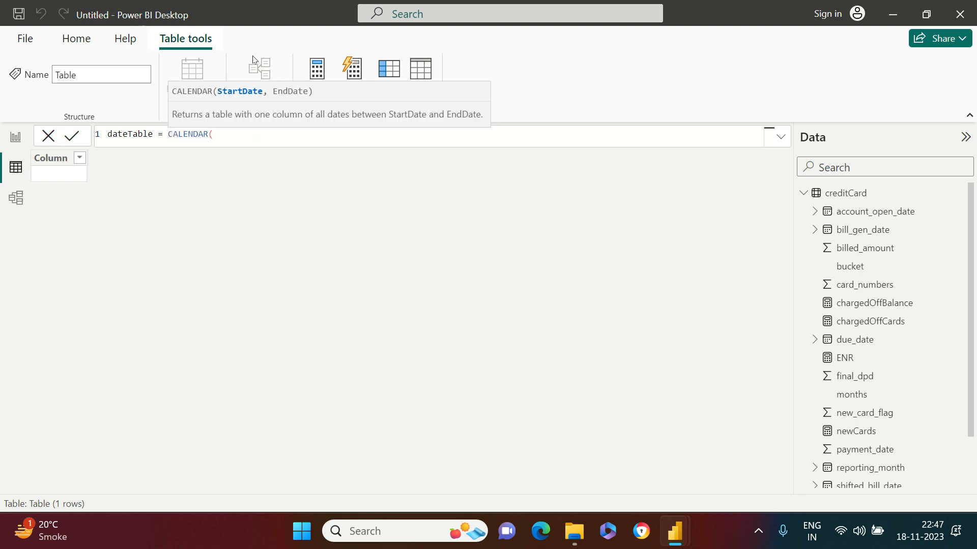
type("min")
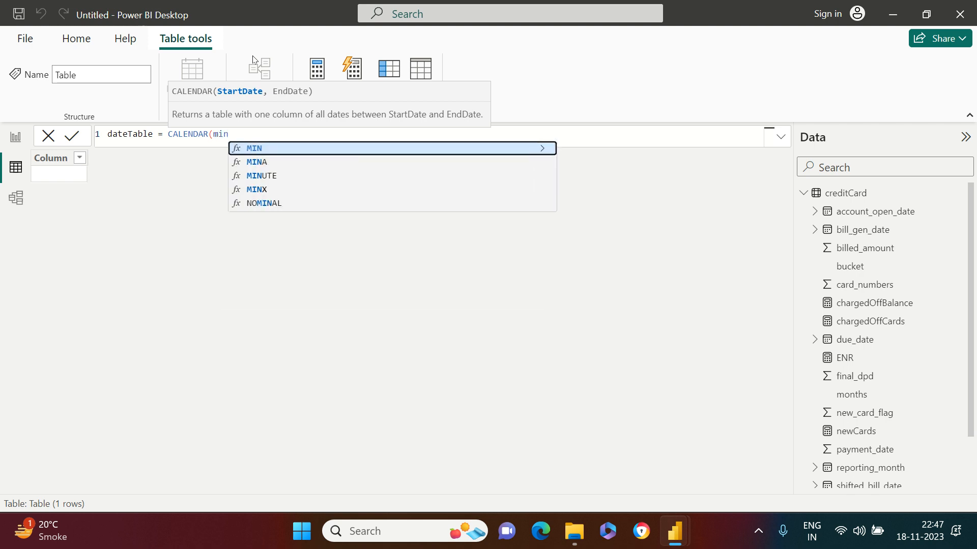
key("Tab")
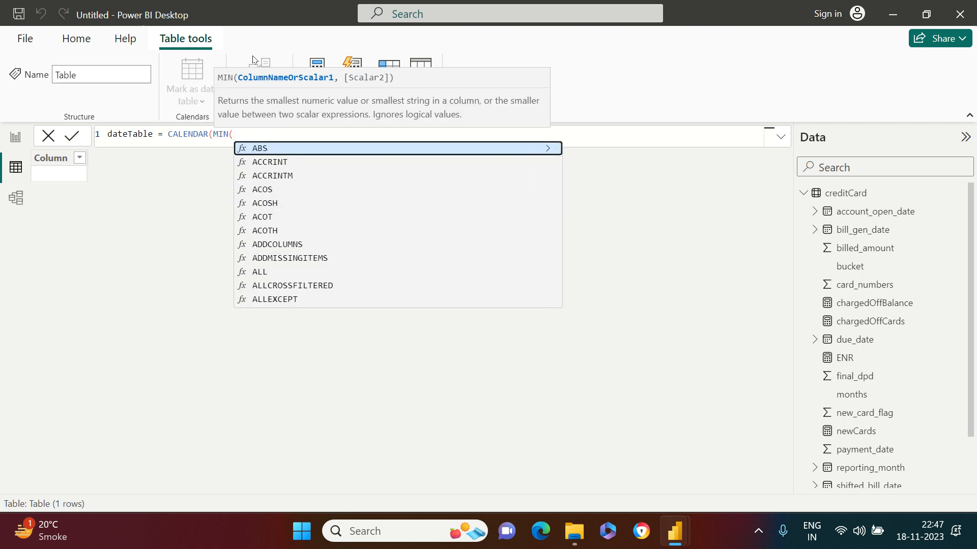
type("repor")
key("Tab")
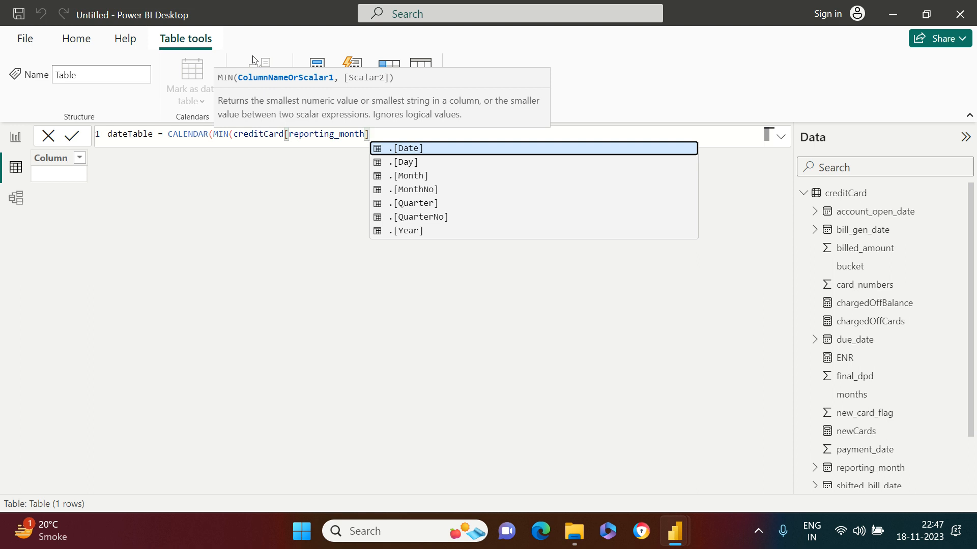
- Add the MAX of creditCard[reporting_month] as the CALENDAR end date and close the dateTable formula's parentheses
type("),max")
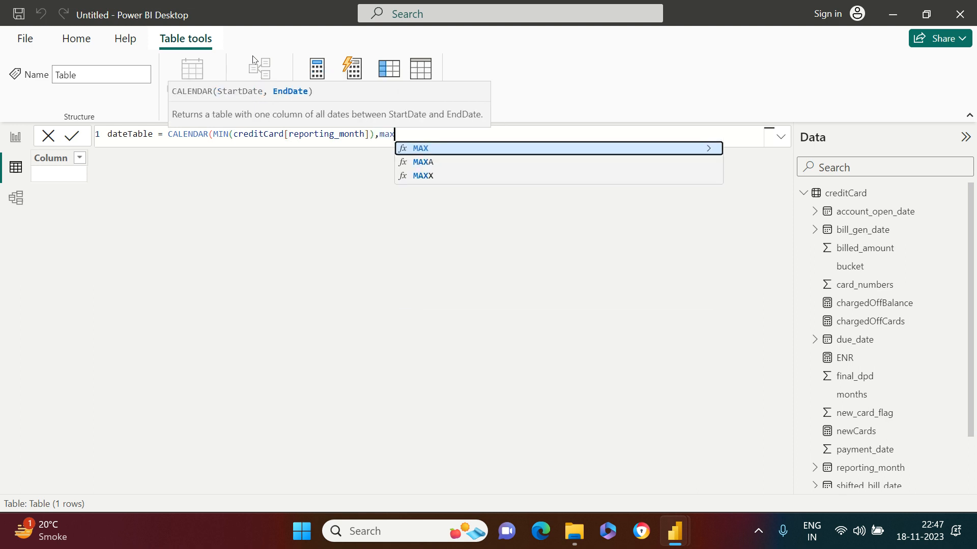
key("Tab")
type("rep")
key("Tab")
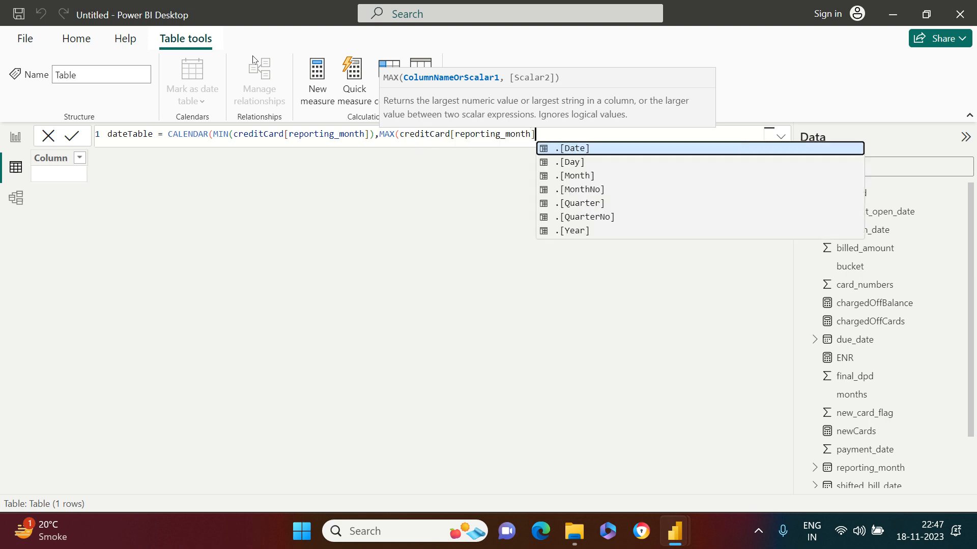
type("))")
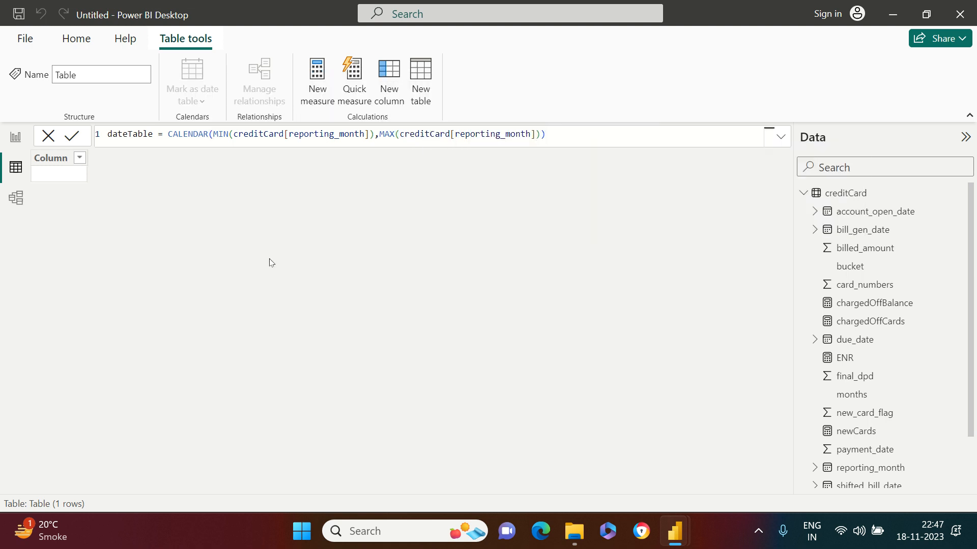
- Commit the dateTable formula and set the data type of its Date column to Date
key("Return")
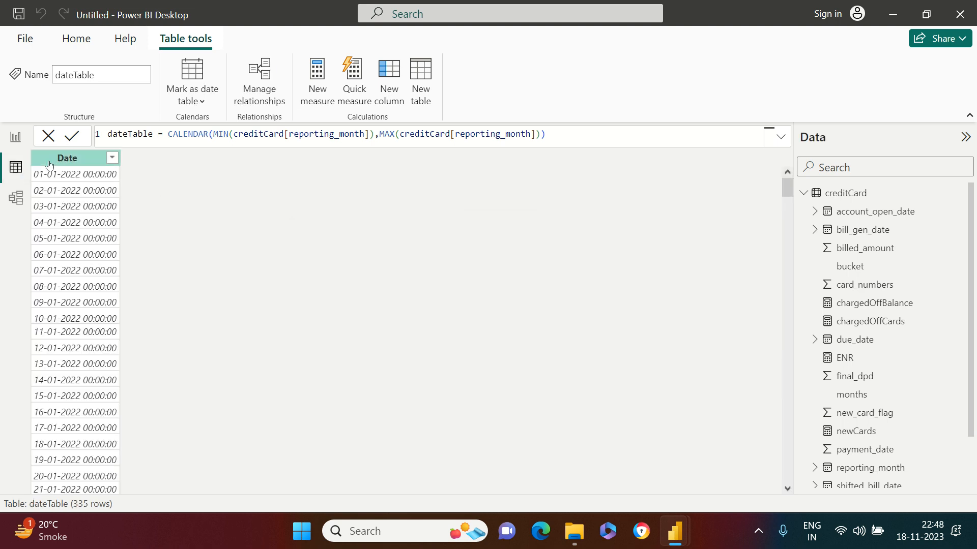
left_click(67, 159)
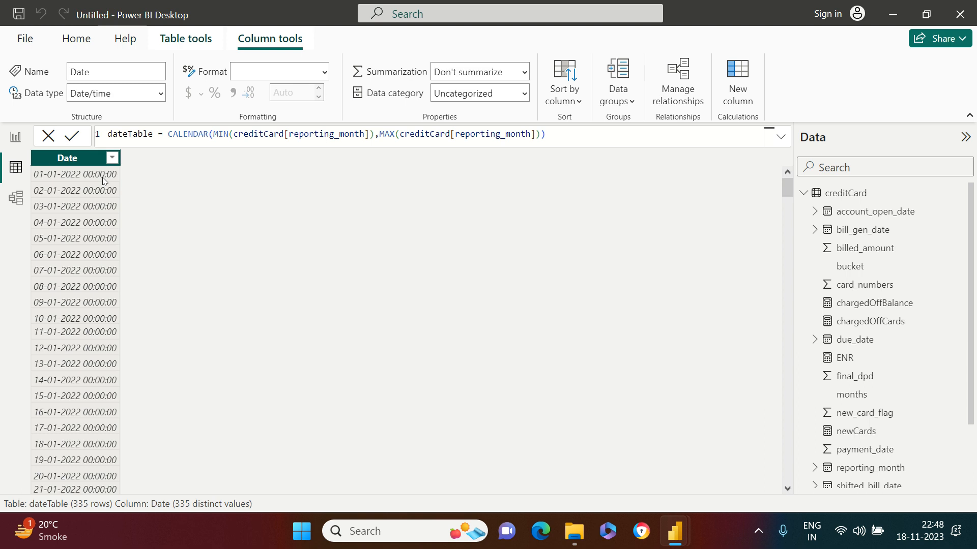
left_click(159, 93)
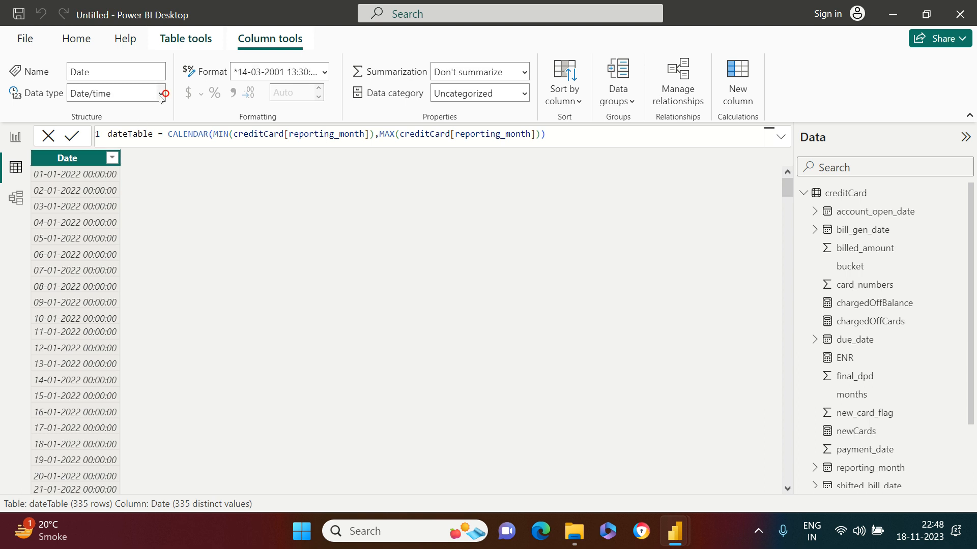
left_click(135, 206)
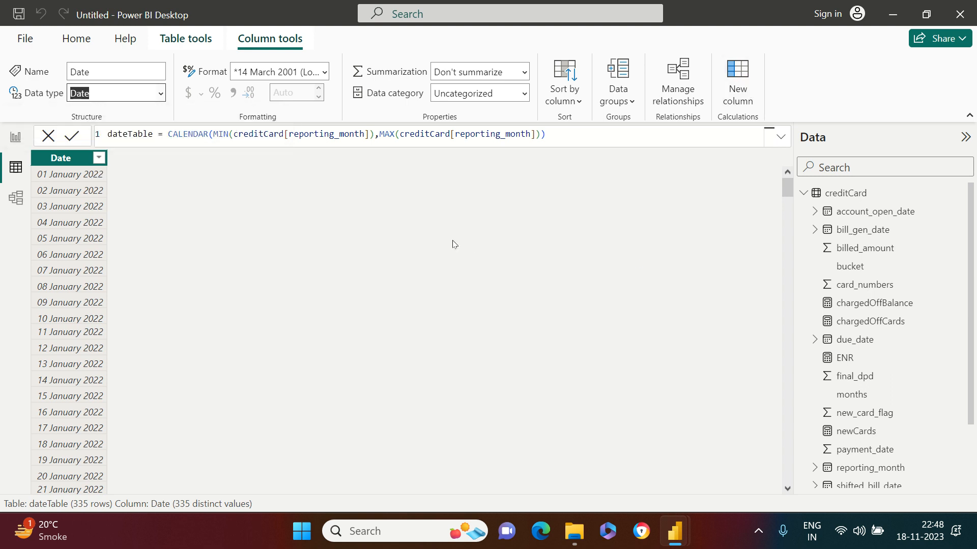
- Add a new calculated column to dateTable and name it YearMonth
left_click(741, 83)
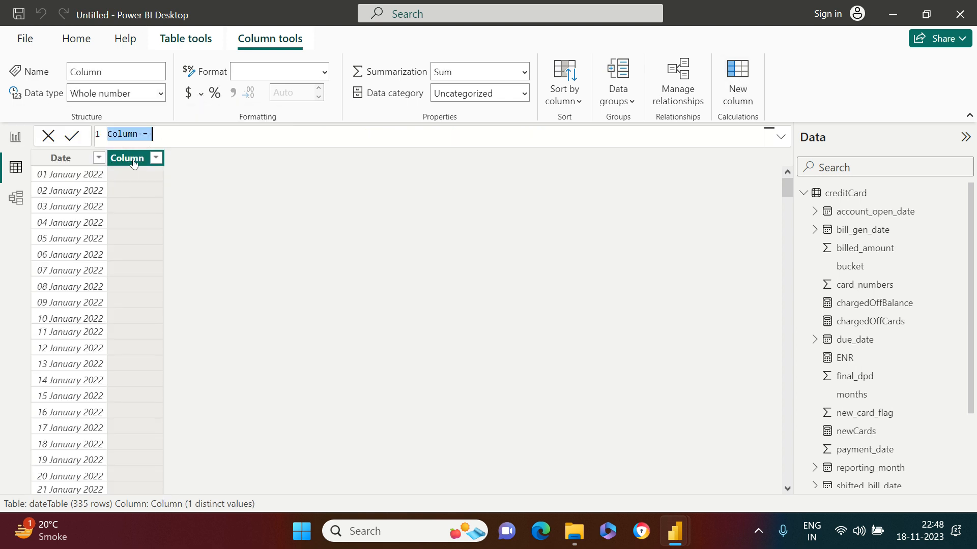
double_click(131, 135)
type("YearMonth")
key("BackSpace")
key("BackSpace")
key("BackSpace")
type("nth")
key("End")
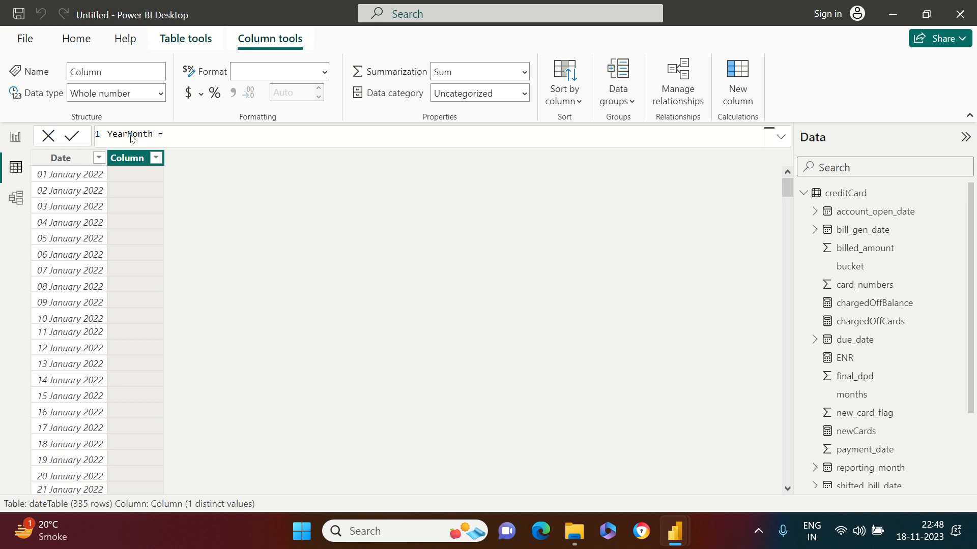
key("Return")
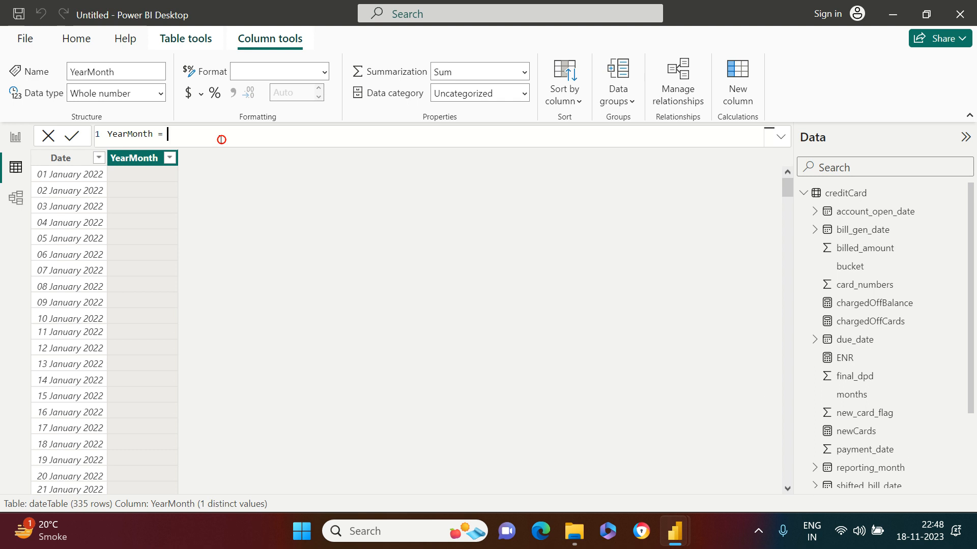
- Begin the YearMonth formula with the year of dateTable[Date] multiplied by 100, followed by a plus sign
key("Tab")
type("date")
key("Down")
key("Down")
key("Down")
key("Down")
key("Down")
key("Down")
key("Down")
key("Down")
key("Down")
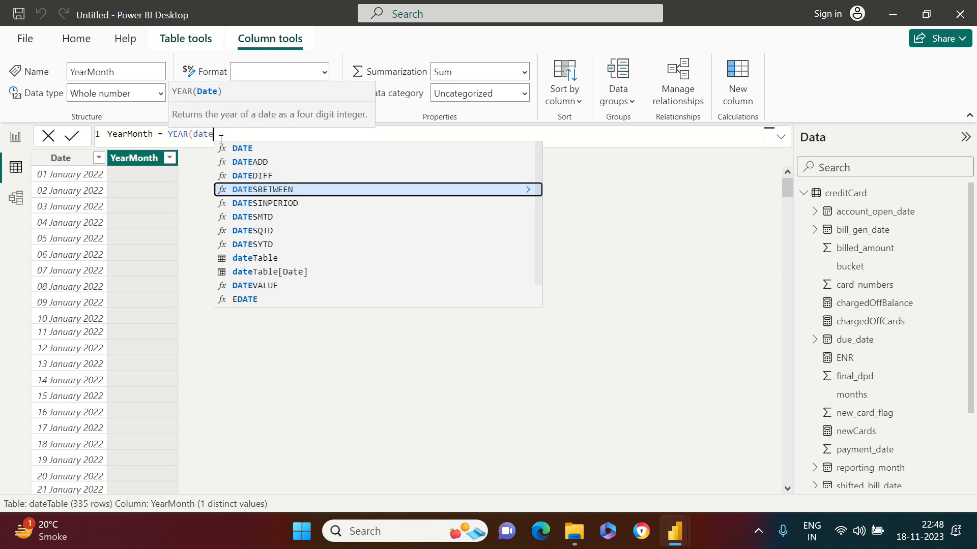
key("Tab")
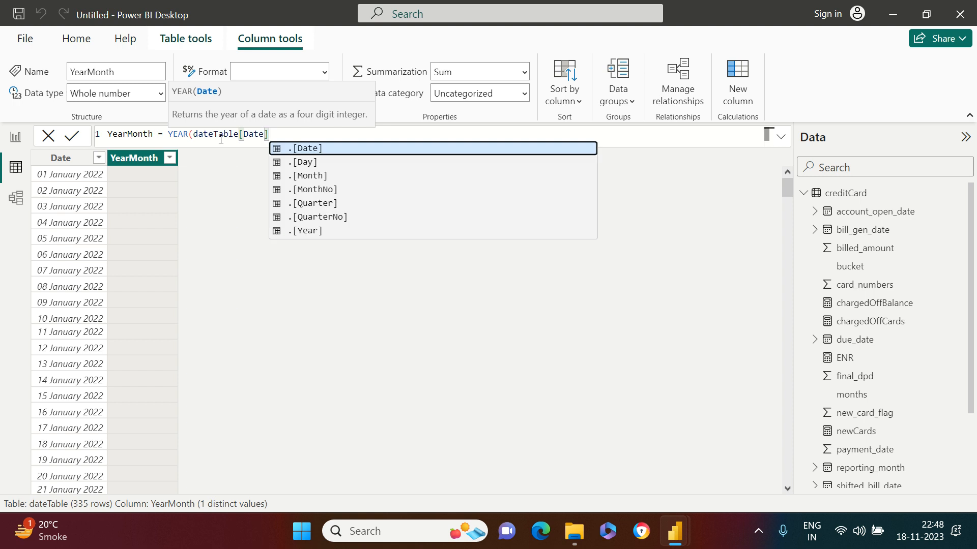
type(")*")
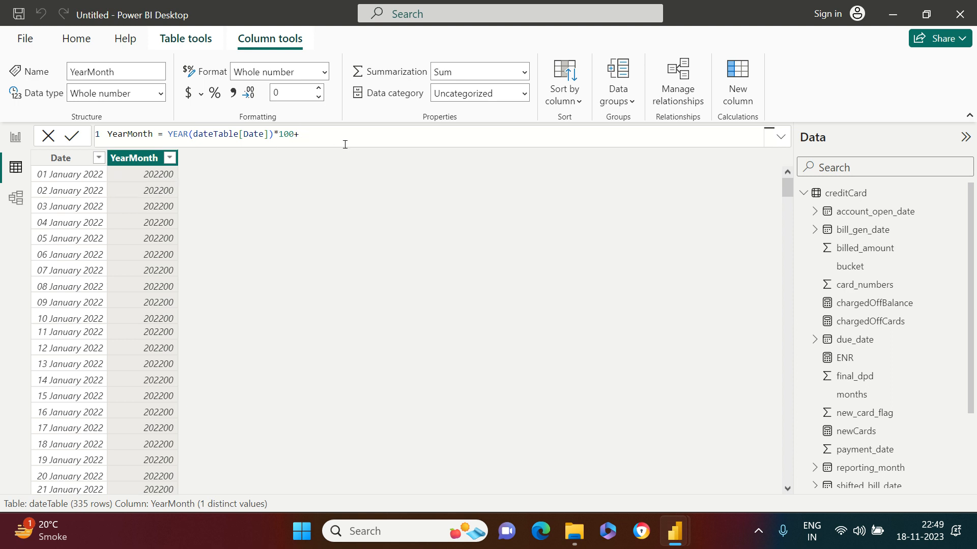
- Complete the YearMonth formula by adding MONTH(dateTable[Date]) and commit it
type("mon")
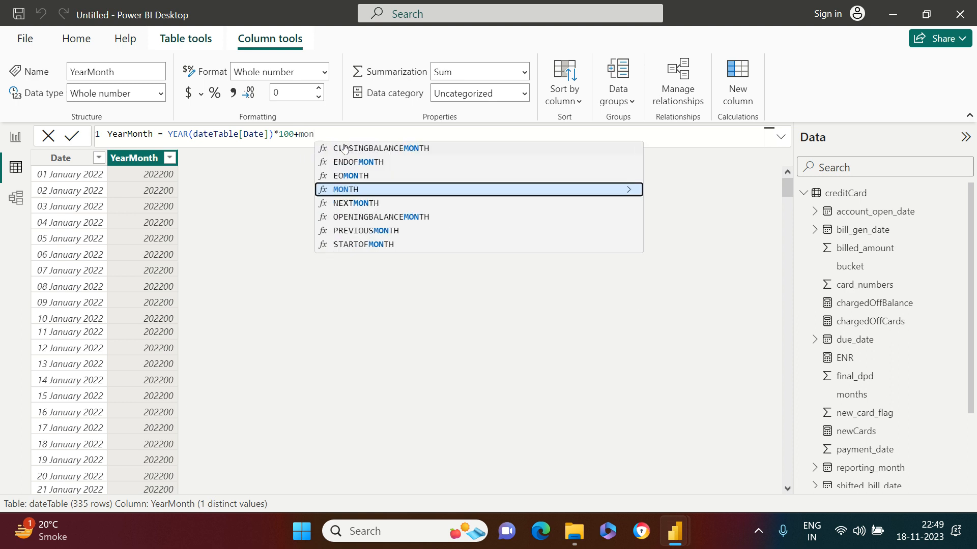
key("Tab")
type("date")
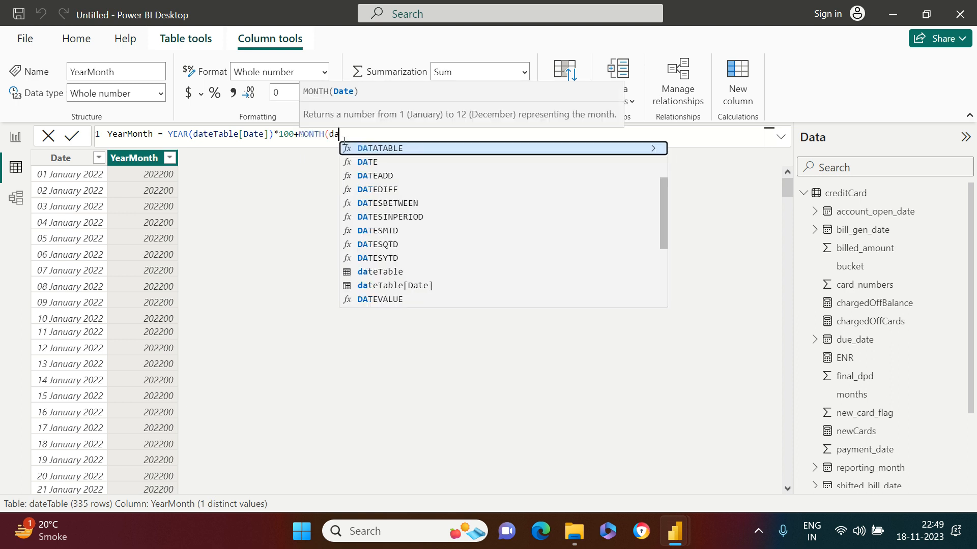
key("Down")
key("Down")
key("Down")
key("Down")
key("Down")
key("Down")
key("Down")
key("Down")
key("Down")
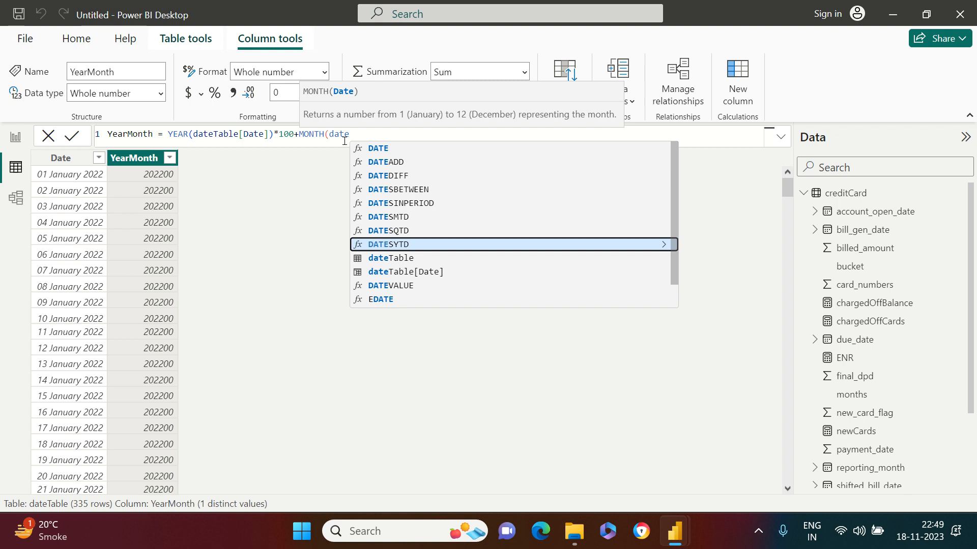
key("Tab")
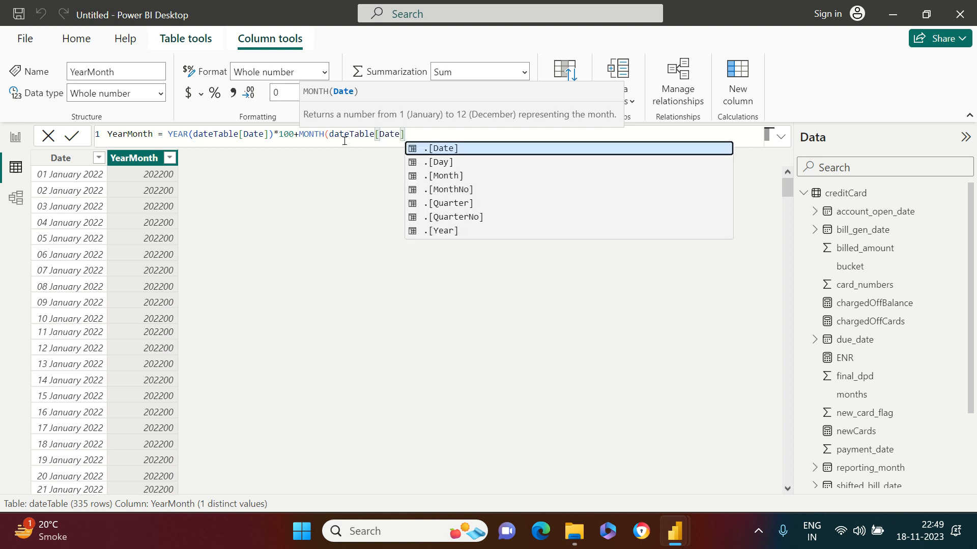
type(")")
key("Return")
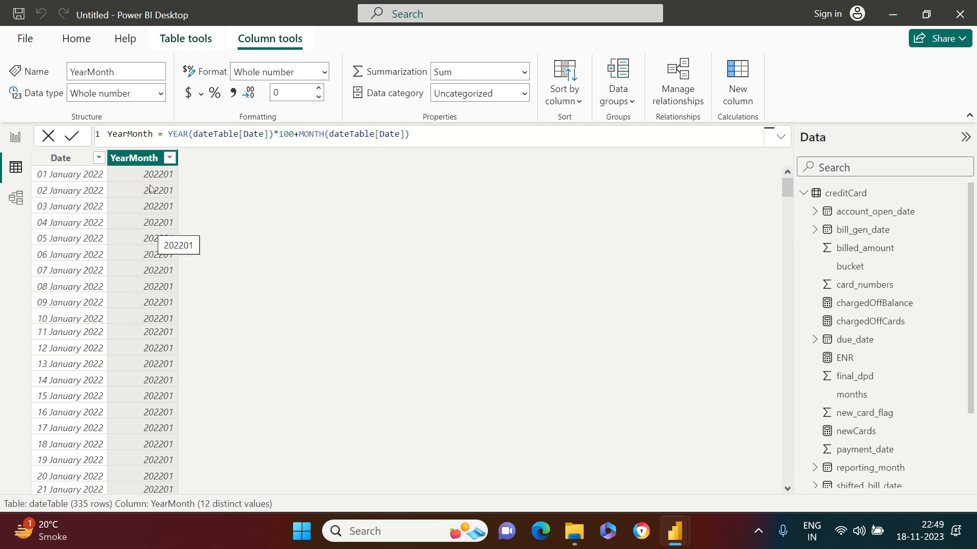
- Relate creditCard's reporting_month to dateTable's Date in the model, and move the dateTable card farther away from creditCard
left_click(16, 198)
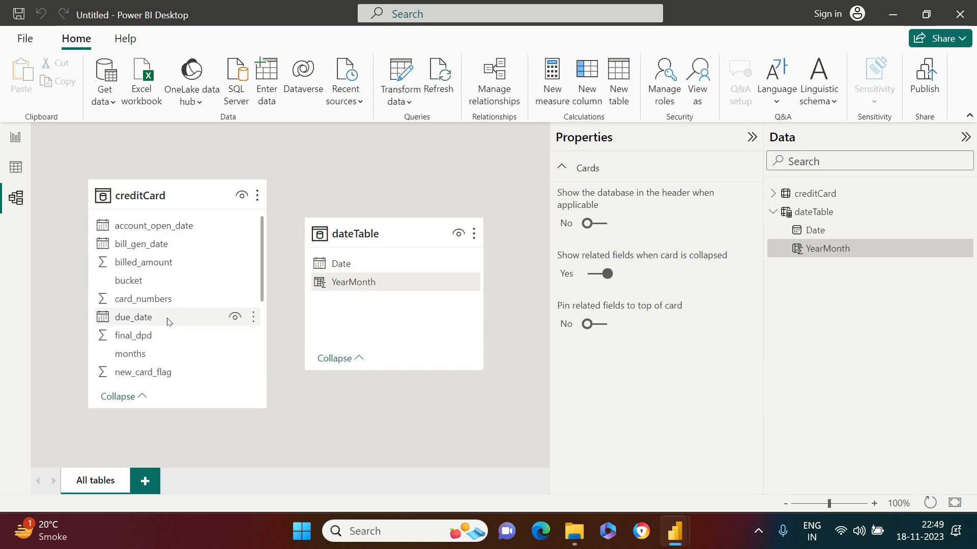
scroll(170, 305, "down", 4)
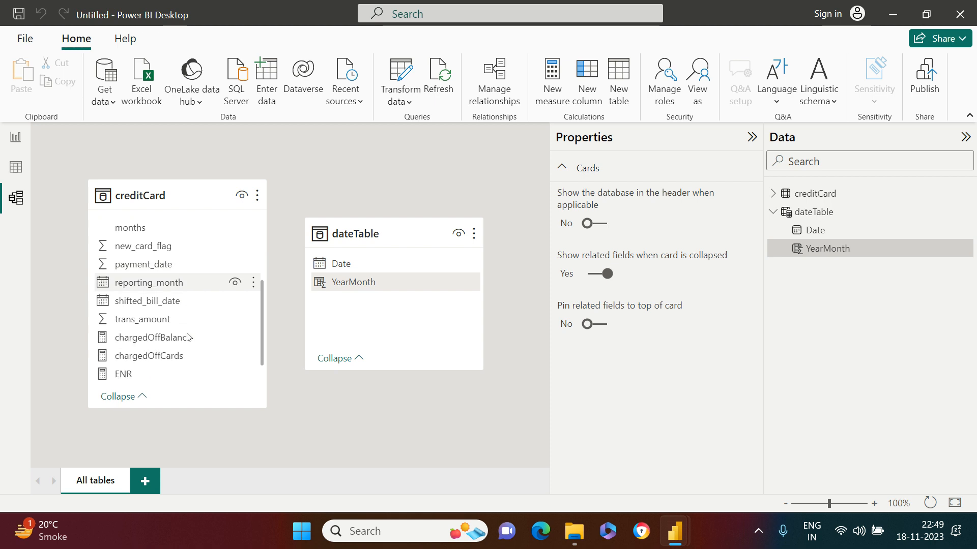
left_click_drag(165, 283, 356, 269)
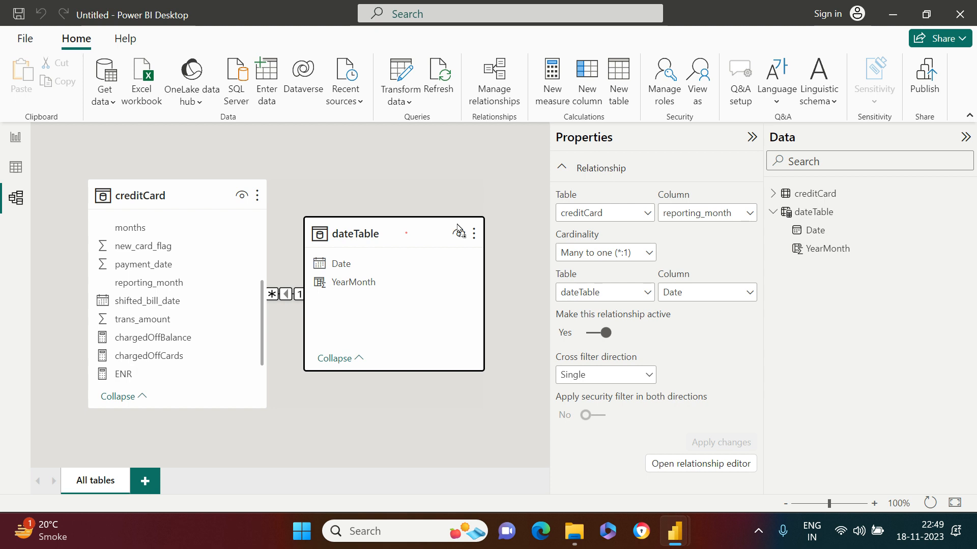
left_click_drag(407, 238, 456, 230)
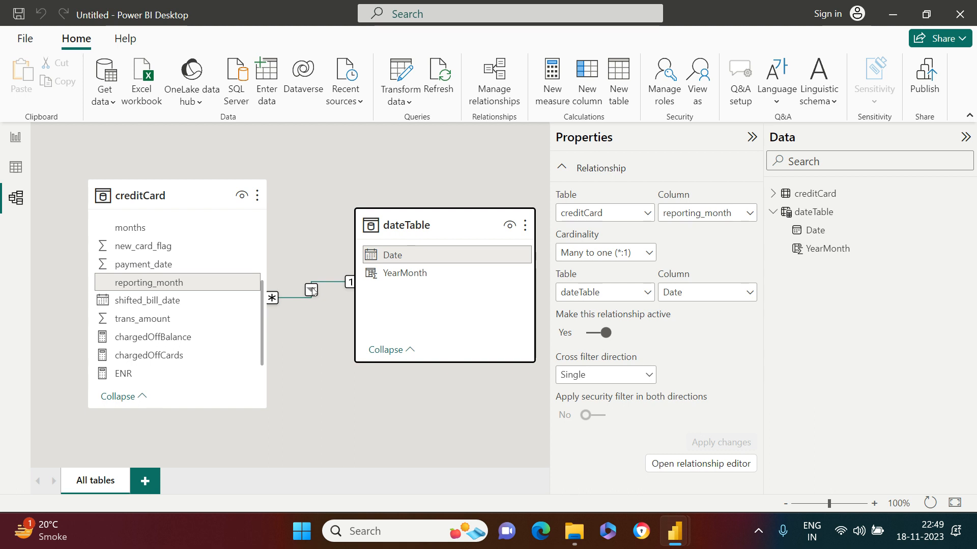
left_click(752, 136)
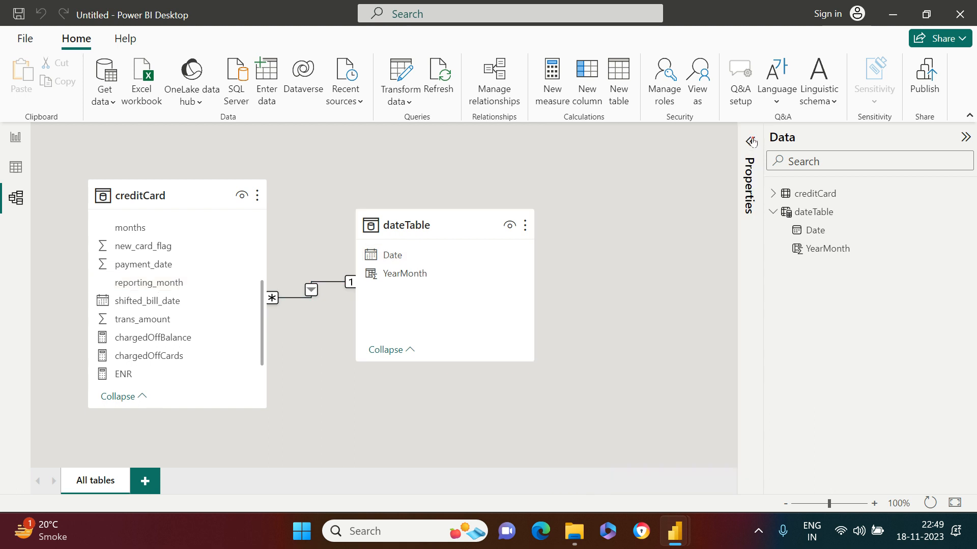
- Add a slicer on dateTable's Date field below the KPI cards on the report page and stretch it to the page width
left_click(14, 136)
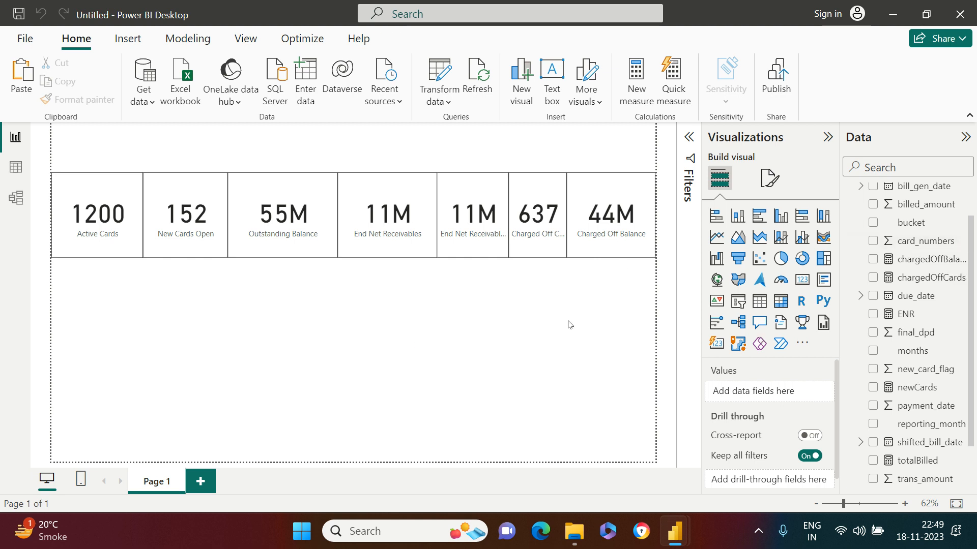
left_click(738, 301)
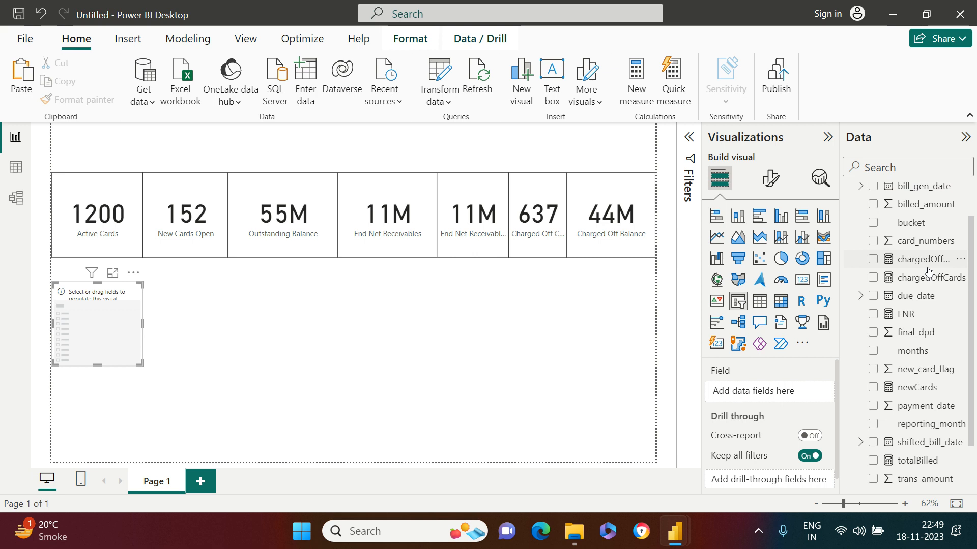
scroll(862, 214, "up", 1)
left_click(849, 193)
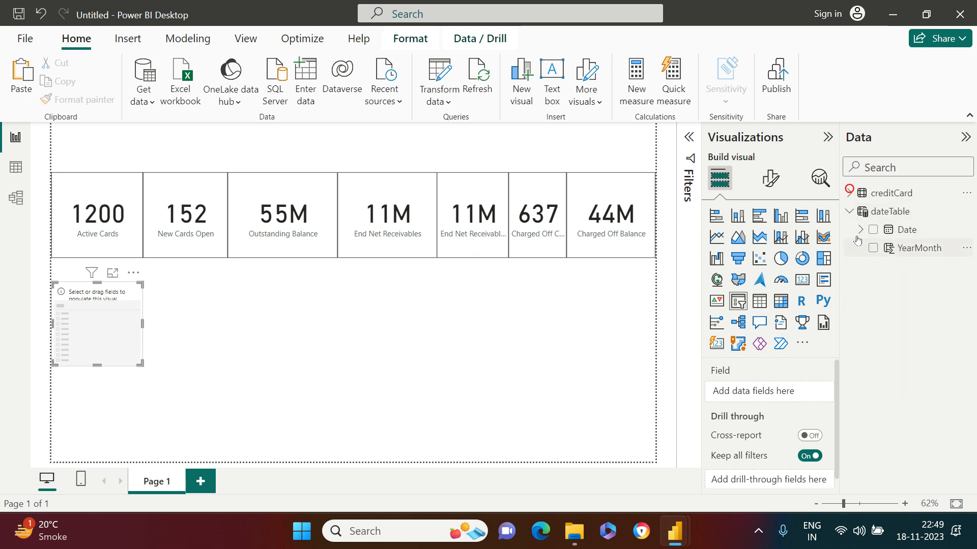
left_click(873, 230)
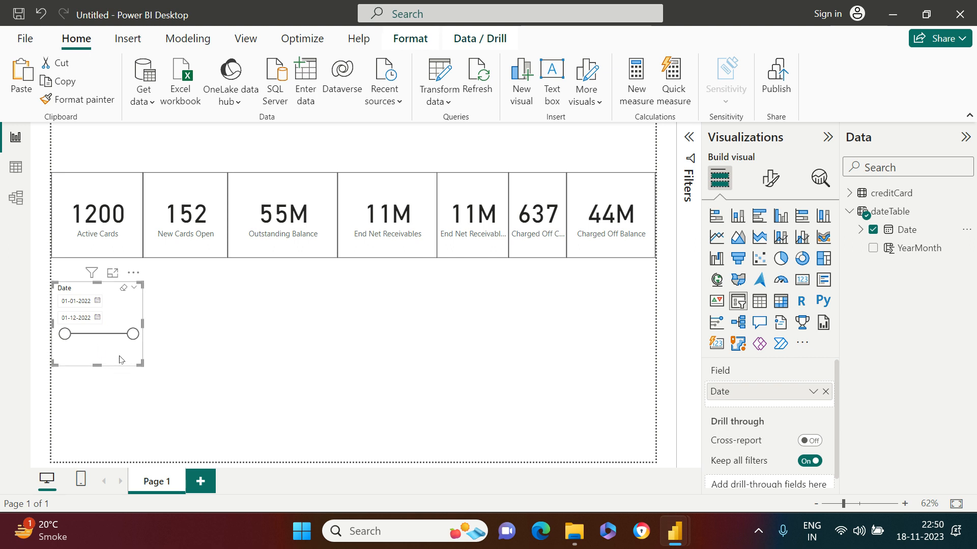
left_click_drag(142, 324, 654, 319)
- Set the date slicer's style to Tile
left_click(769, 180)
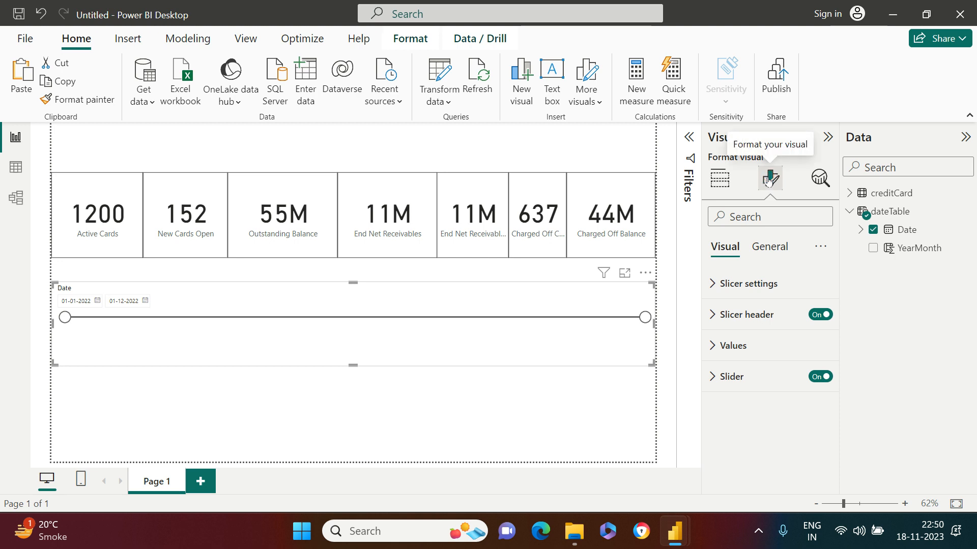
left_click(769, 246)
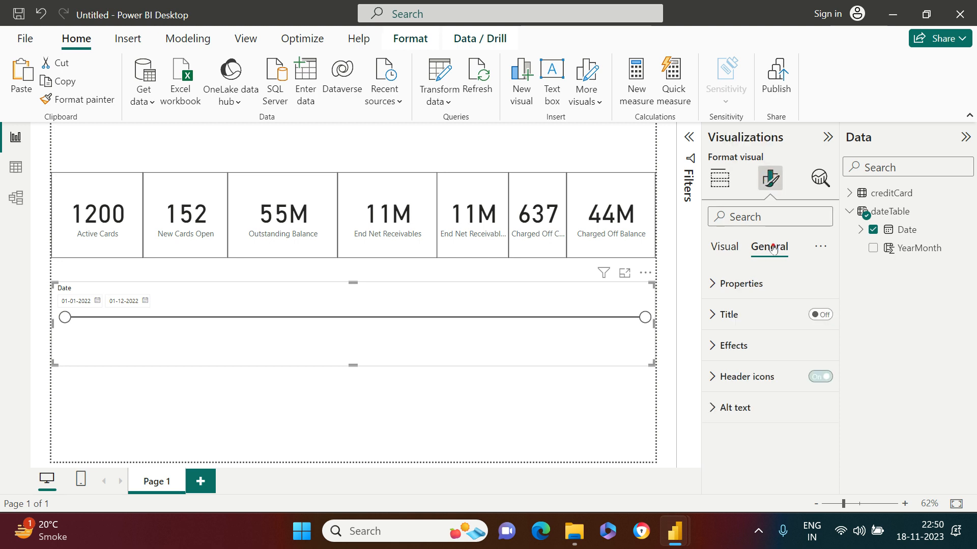
left_click(731, 284)
left_click(731, 284)
left_click(724, 247)
left_click(727, 284)
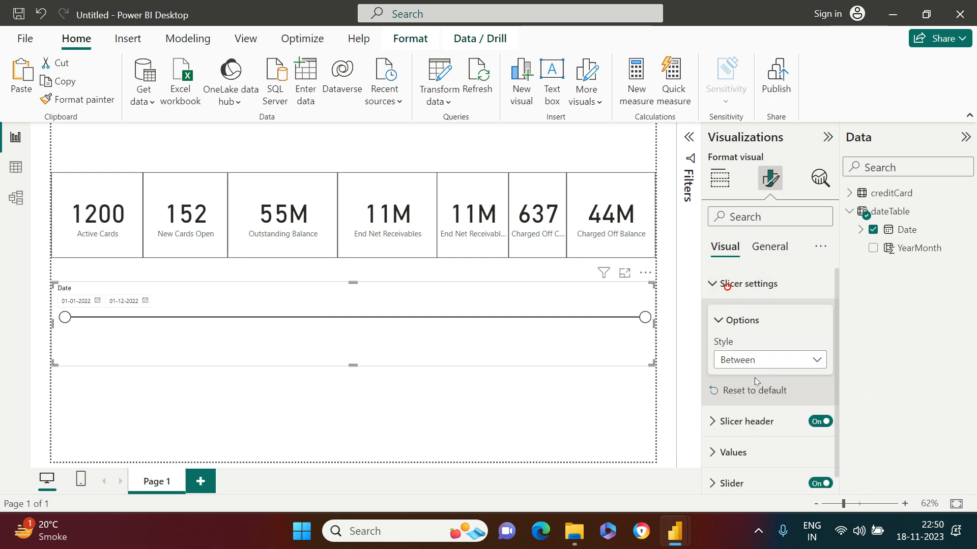
left_click(758, 362)
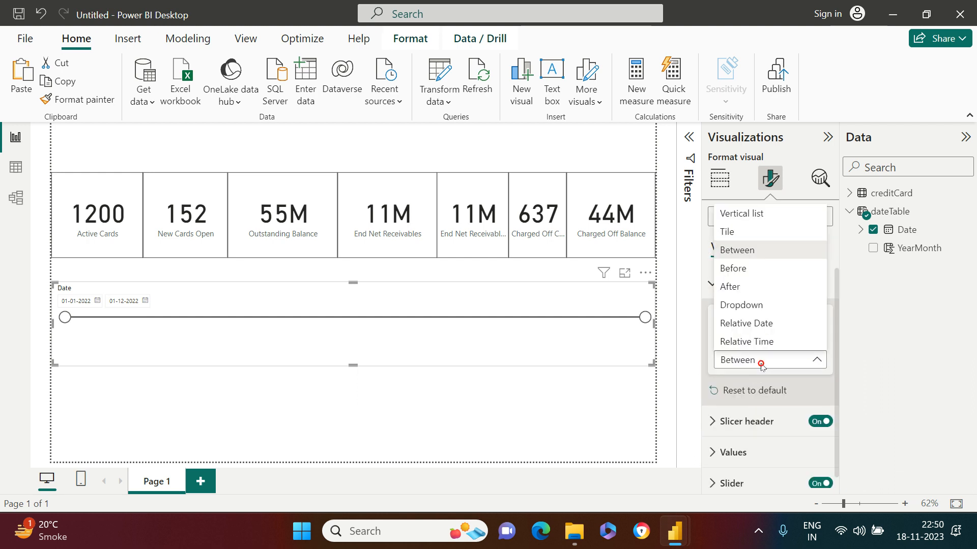
left_click(744, 234)
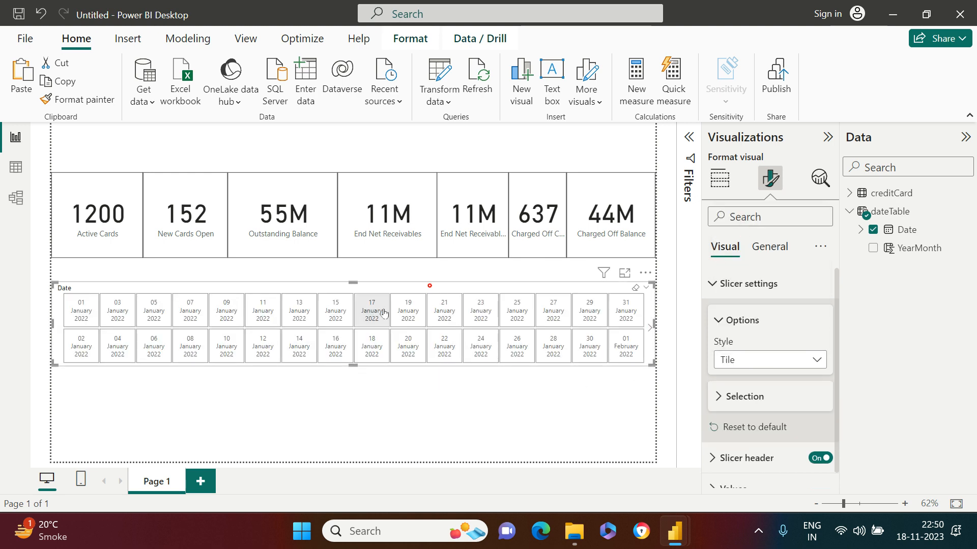
- Replace the slicer's Date field with YearMonth from dateTable
left_click(790, 281)
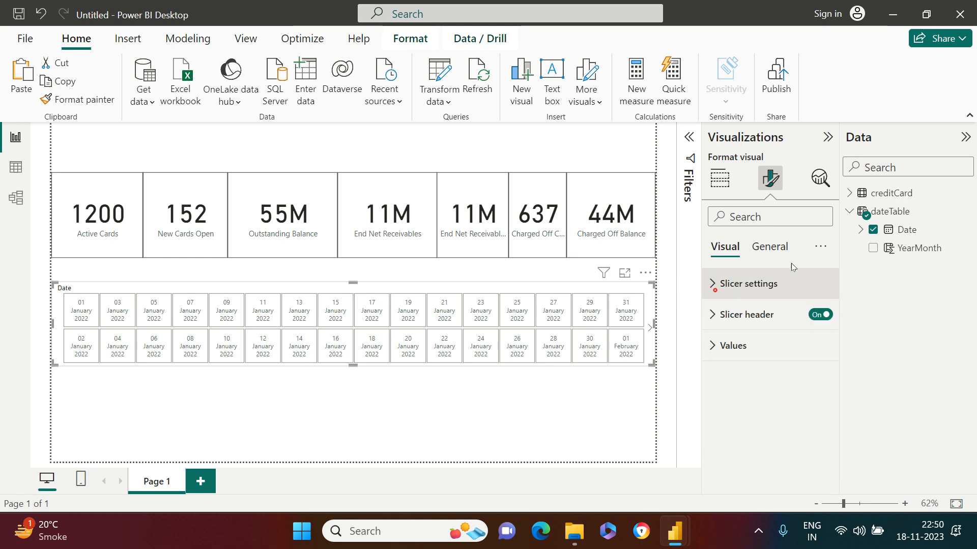
left_click(872, 230)
left_click(873, 248)
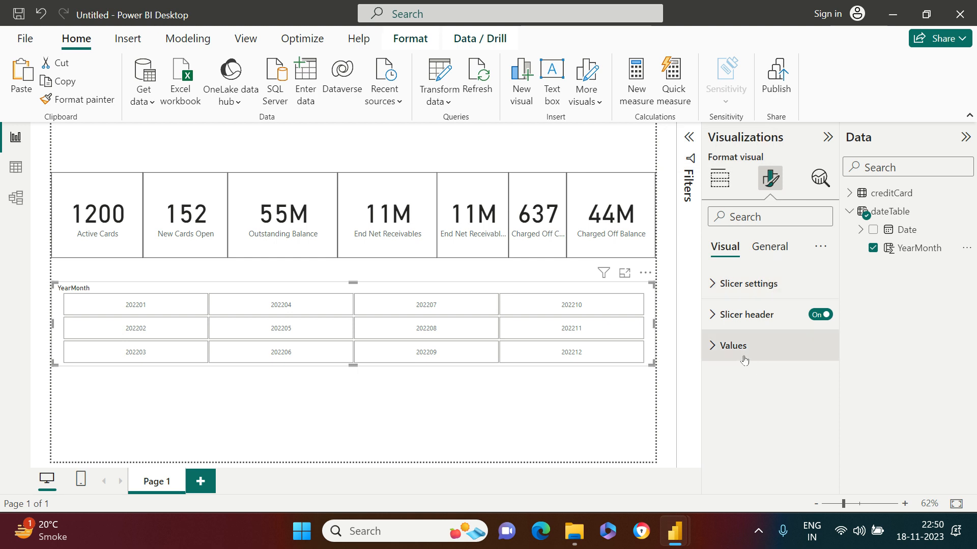
- Look through the YearMonth slicer's Effects and Values formatting options
left_click(768, 248)
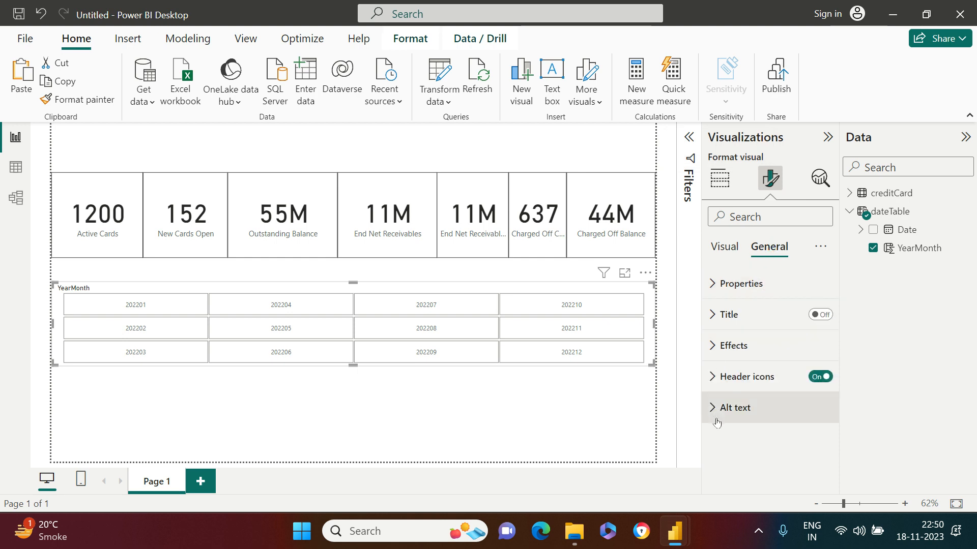
left_click(736, 356)
scroll(753, 399, "down", 3)
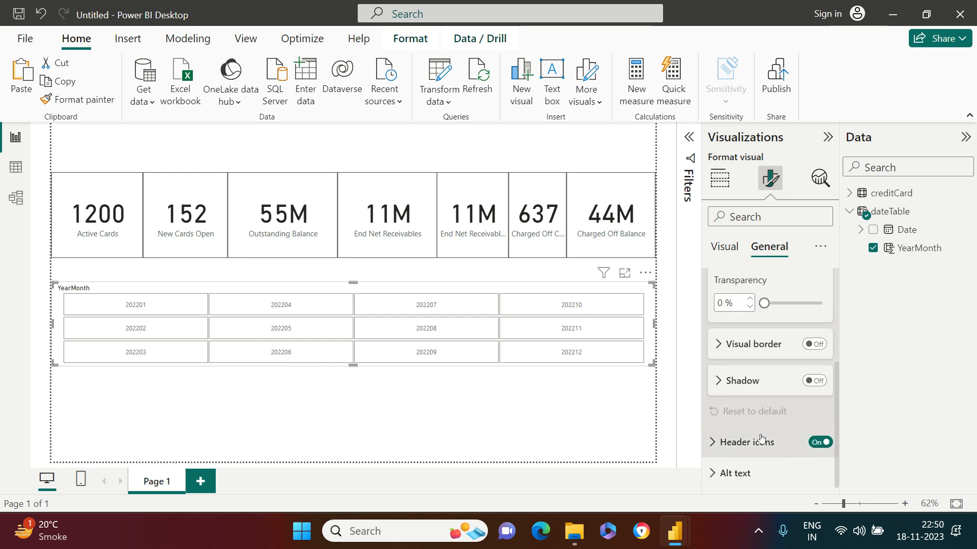
left_click(725, 247)
left_click(743, 356)
scroll(767, 464, "down", 3)
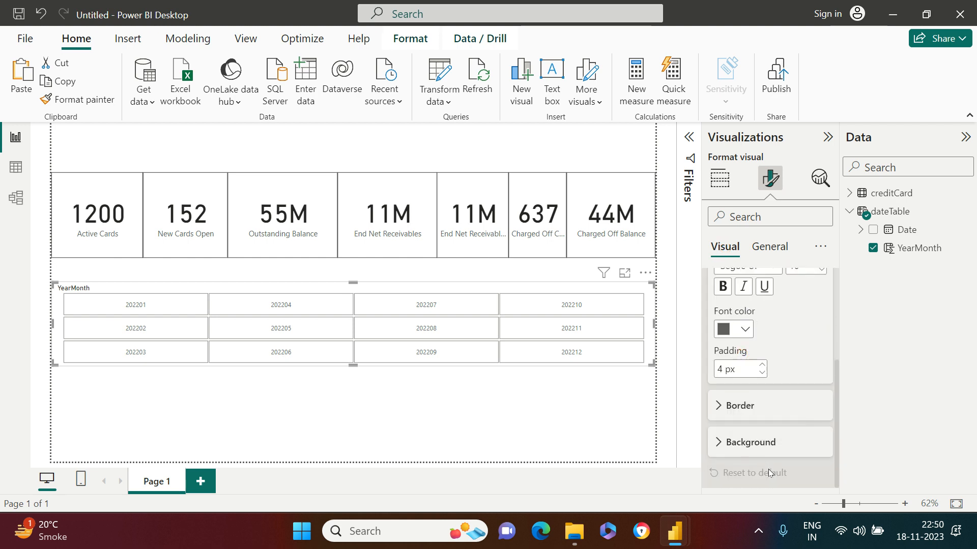
scroll(769, 407, "up", 5)
left_click(737, 346)
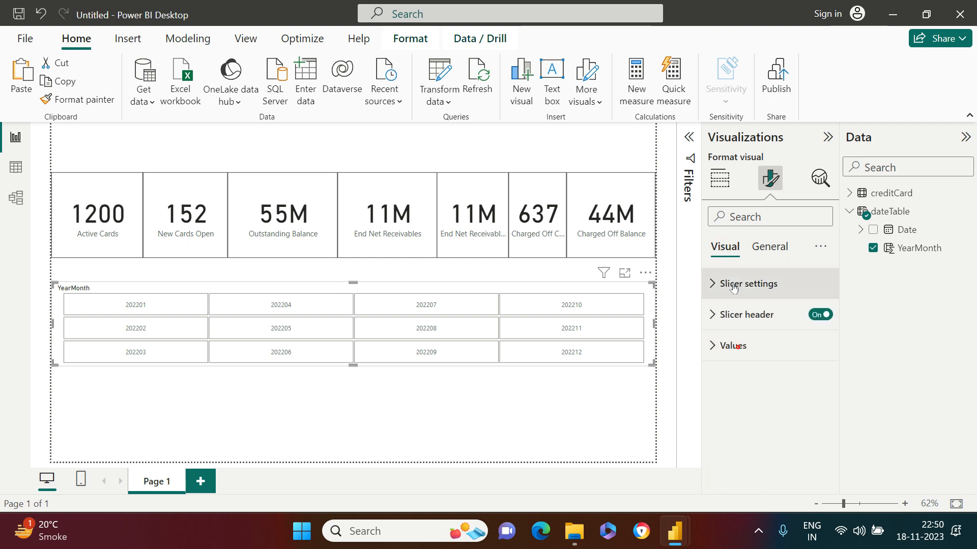
- Turn off the header of the YearMonth slicer
left_click(733, 287)
scroll(774, 407, "down", 1)
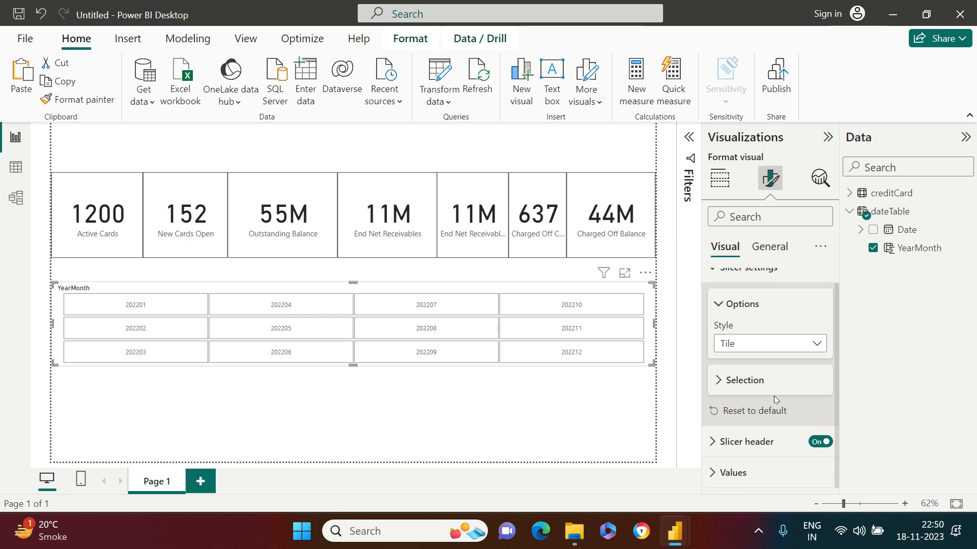
left_click(817, 443)
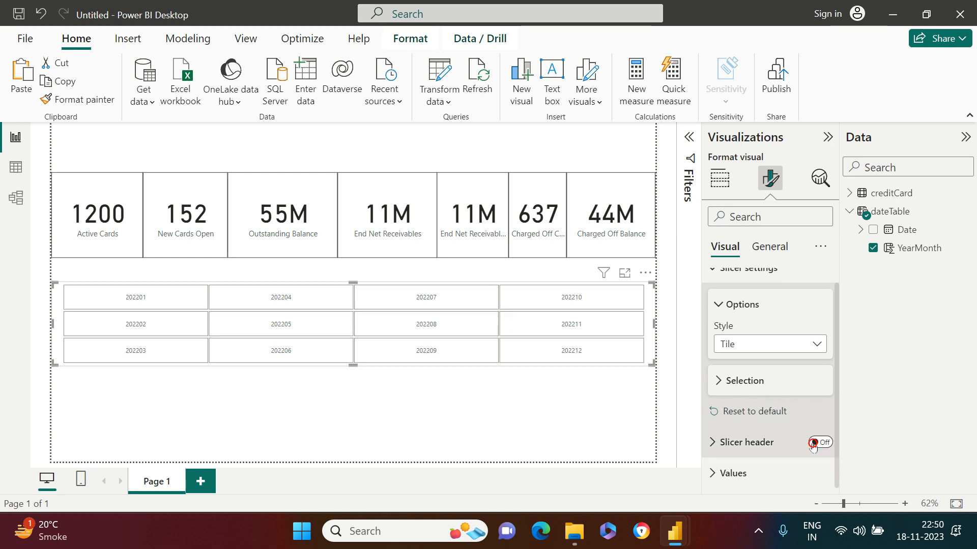
- Shrink the YearMonth slicer's height to a single row of tiles and move it up directly beneath the KPI cards
left_click_drag(355, 366, 357, 310)
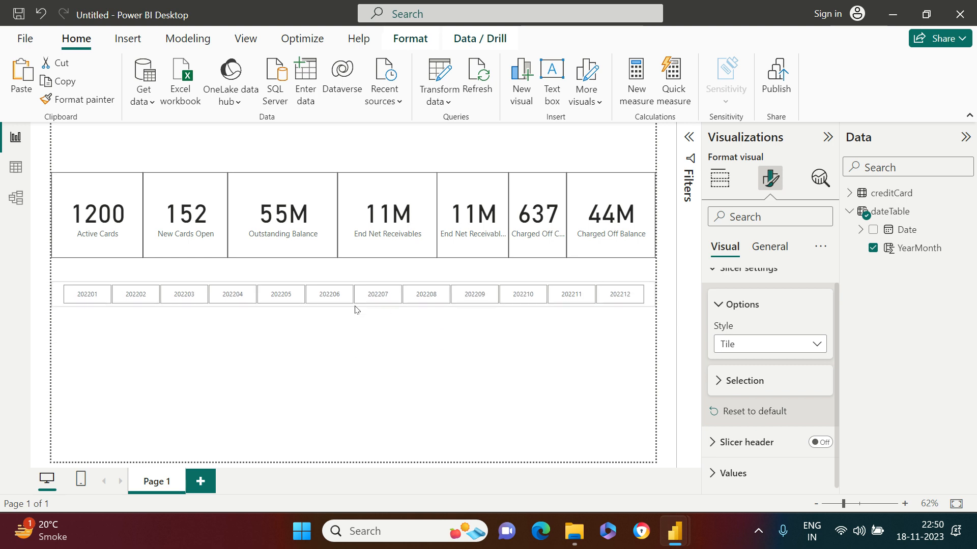
left_click_drag(174, 305, 175, 284)
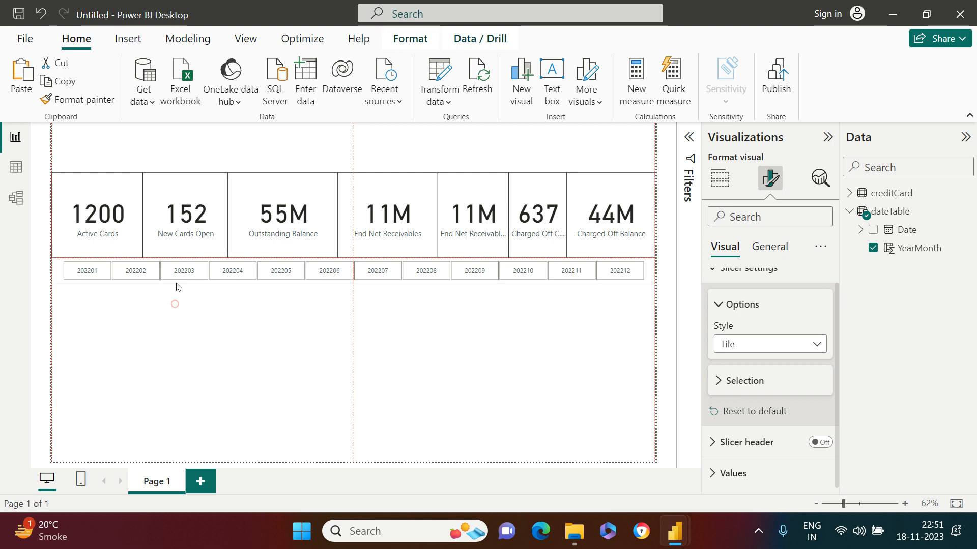
left_click(289, 308)
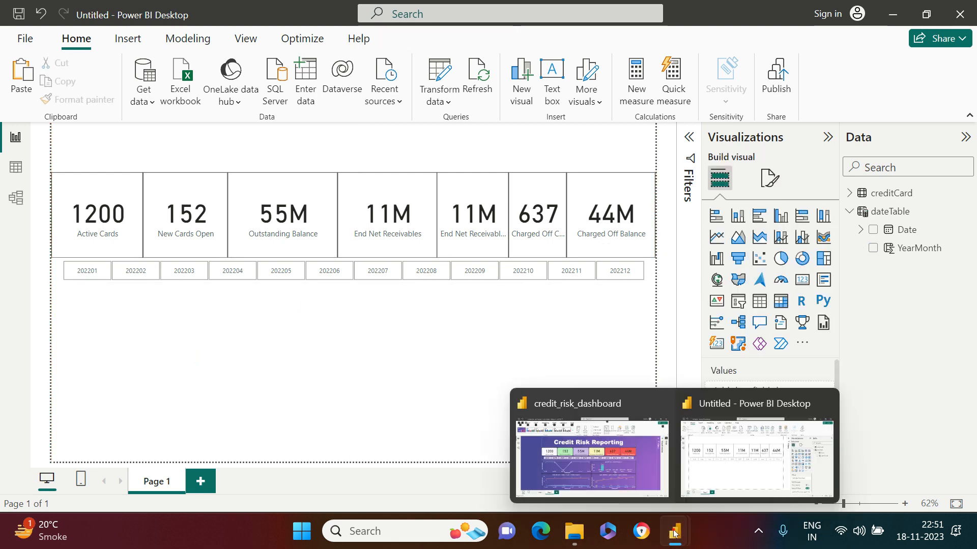
- Examine the finished credit_risk_dashboard report's slicer and charts, and the fields of the creditCard table, then return to the untitled report
left_click(628, 465)
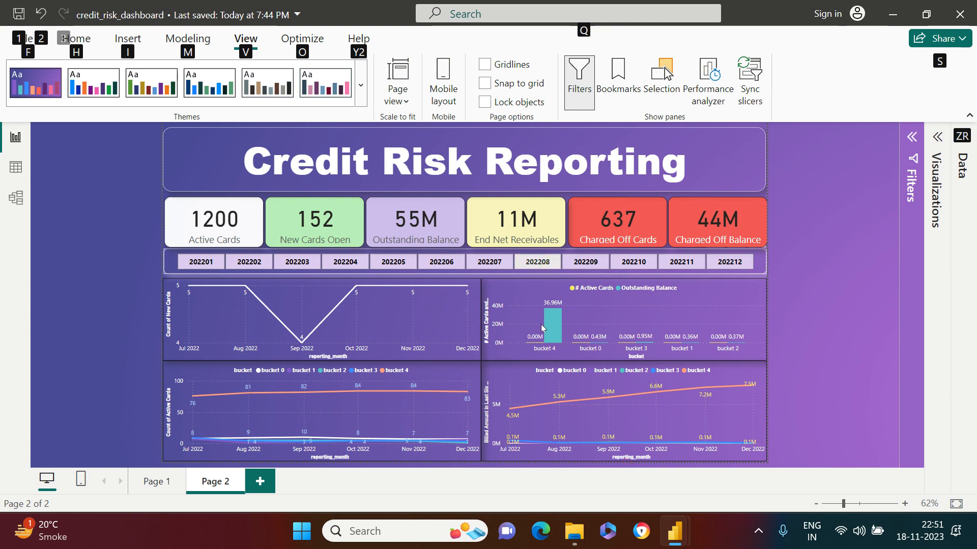
left_click(534, 268)
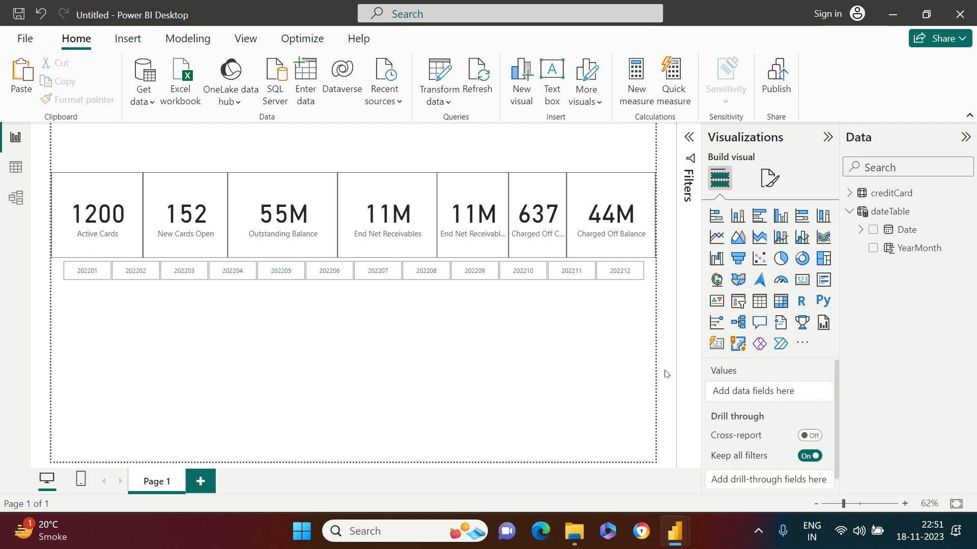
left_click(849, 193)
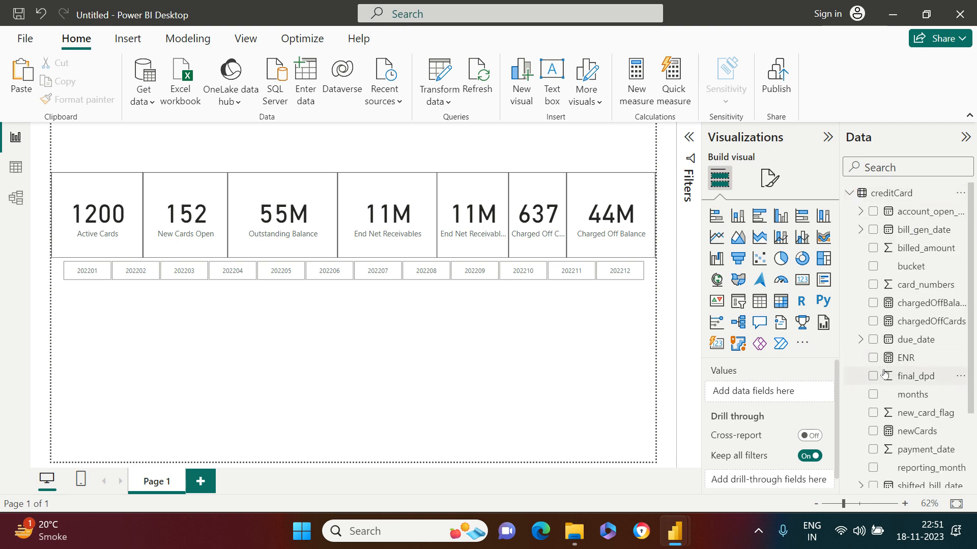
scroll(884, 373, "down", 5)
scroll(845, 443, "up", 2)
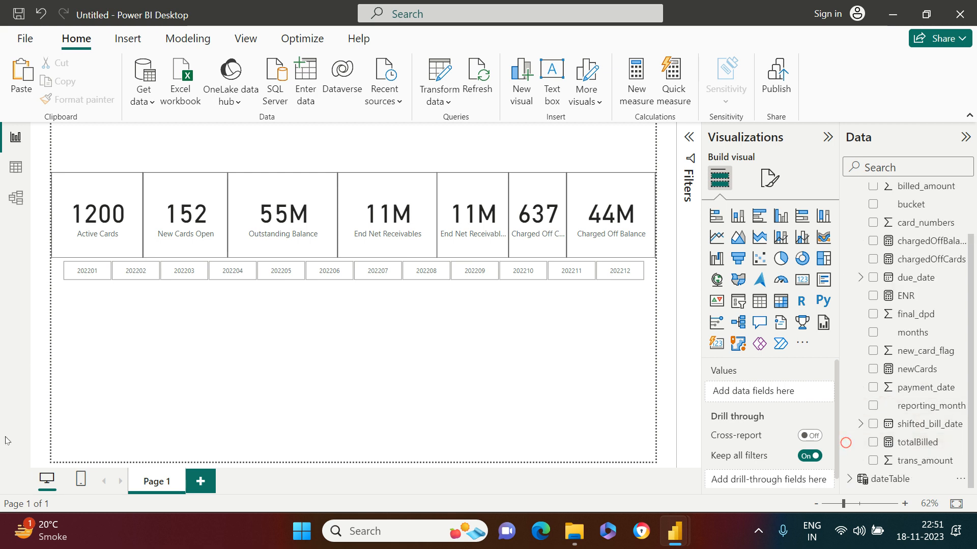
left_click(674, 532)
left_click(643, 460)
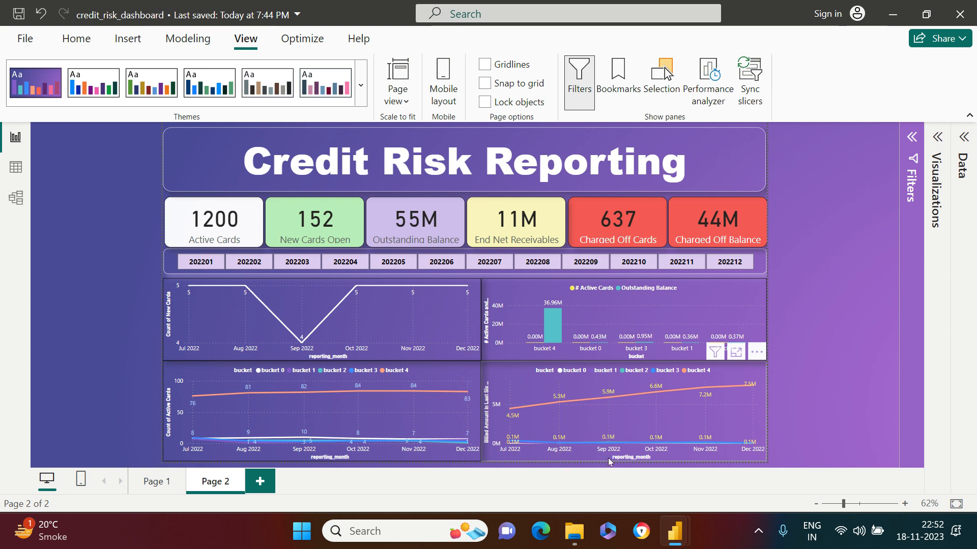
mouse_move(667, 530)
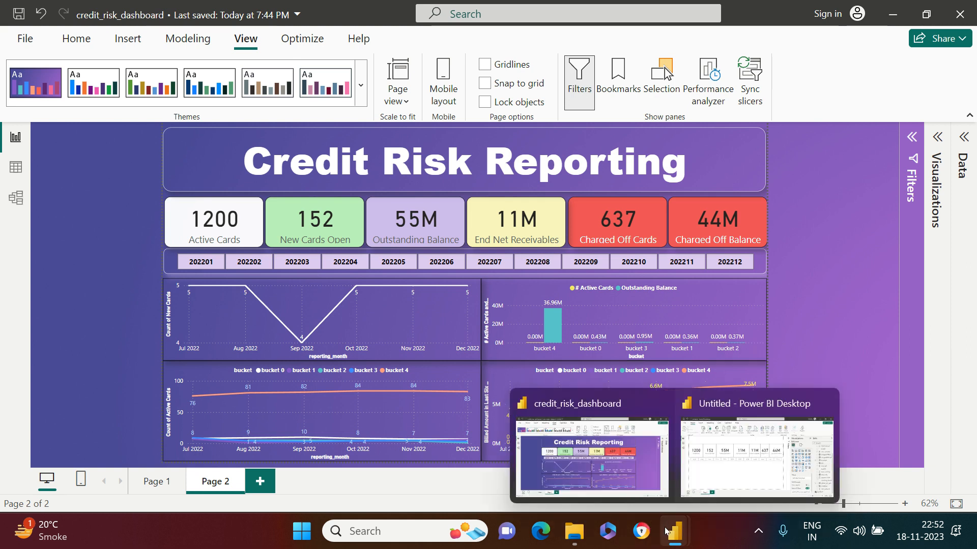
left_click(715, 457)
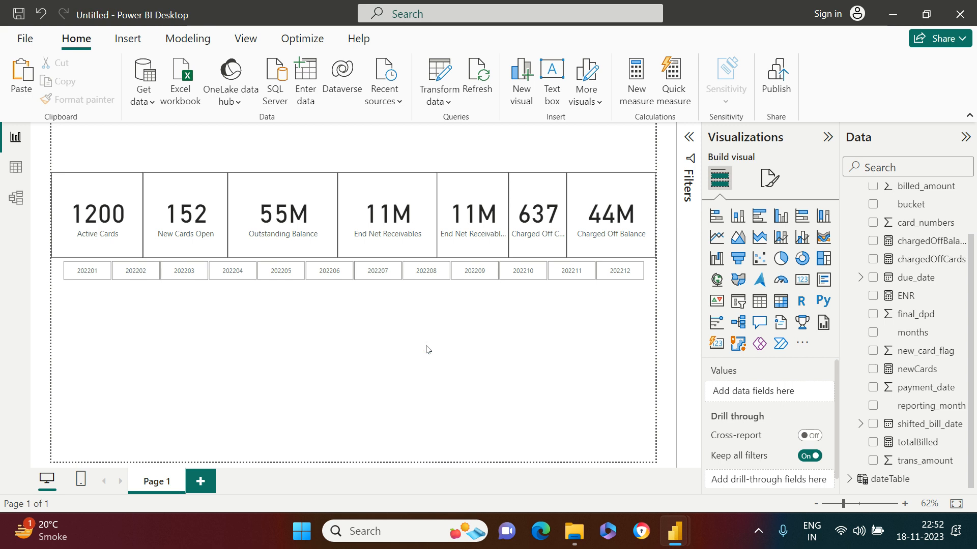
- Add a matrix with creditCard's reporting_month as rows and stretch it vertically to fill the space below the YearMonth slicer
left_click(781, 304)
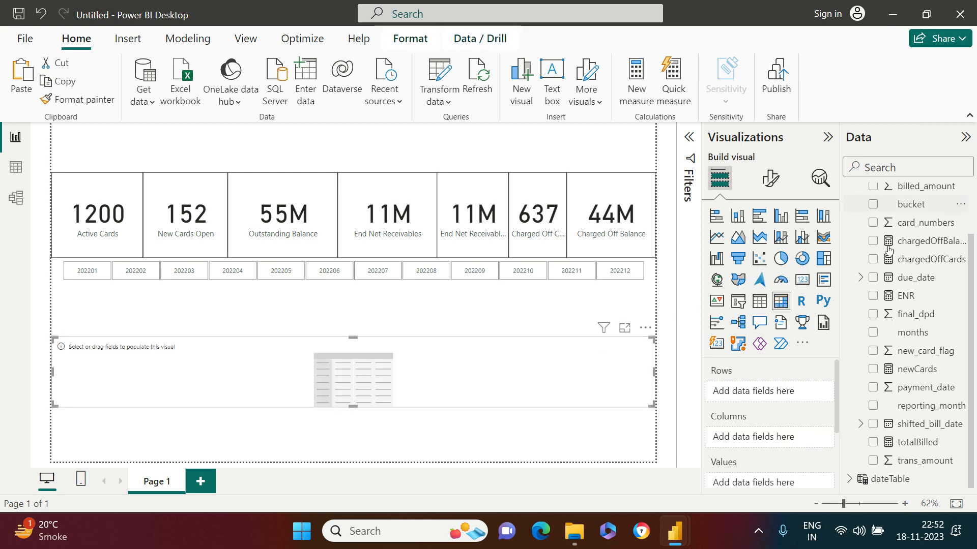
scroll(887, 250, "up", 2)
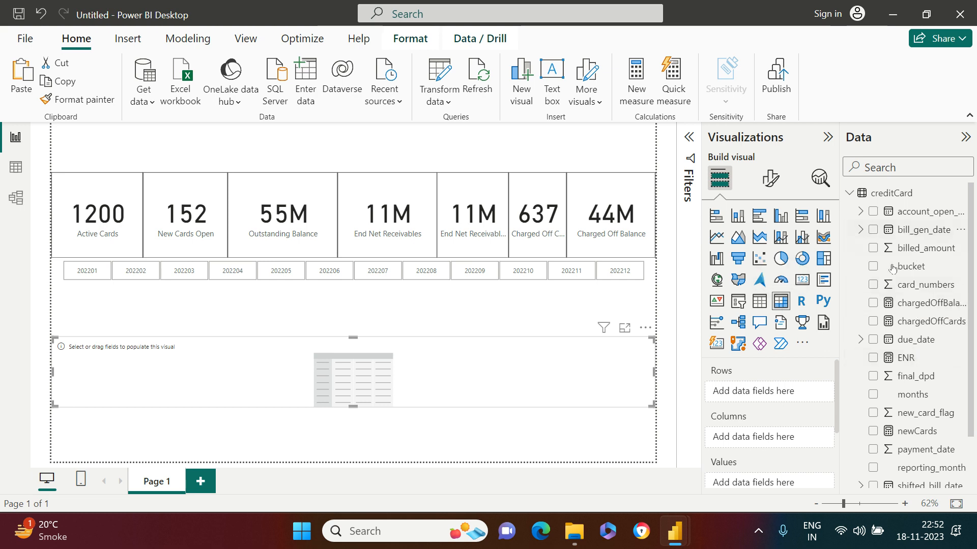
scroll(915, 369, "down", 3)
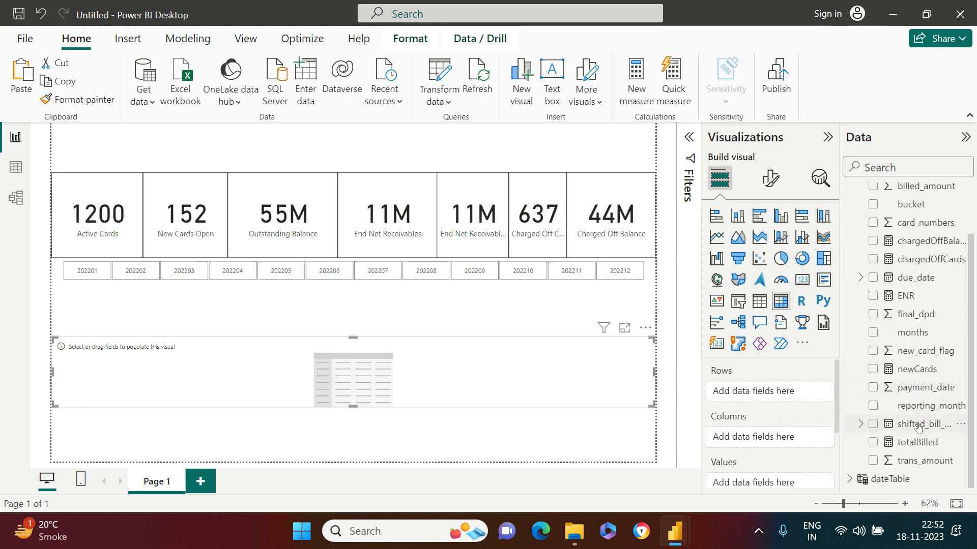
left_click(874, 406)
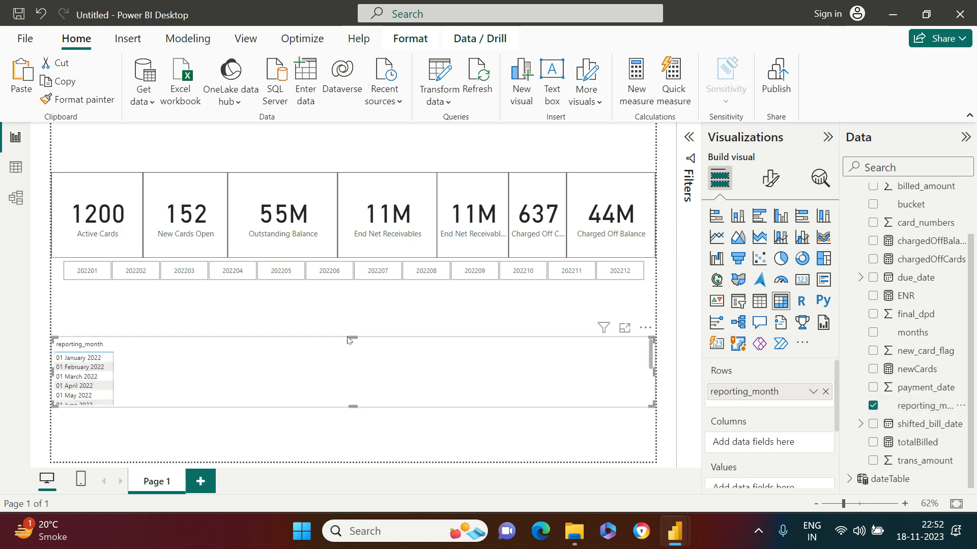
left_click_drag(349, 337, 351, 284)
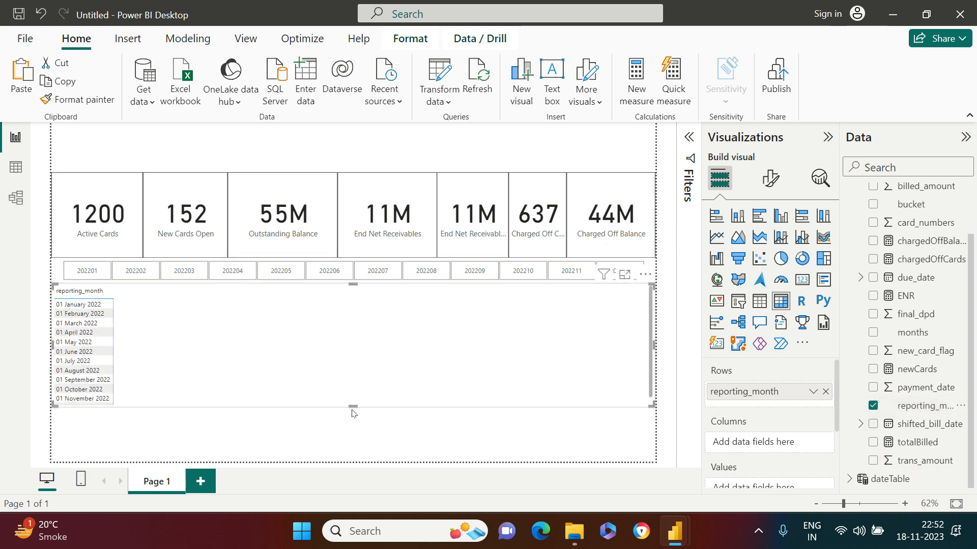
left_click_drag(350, 406, 349, 443)
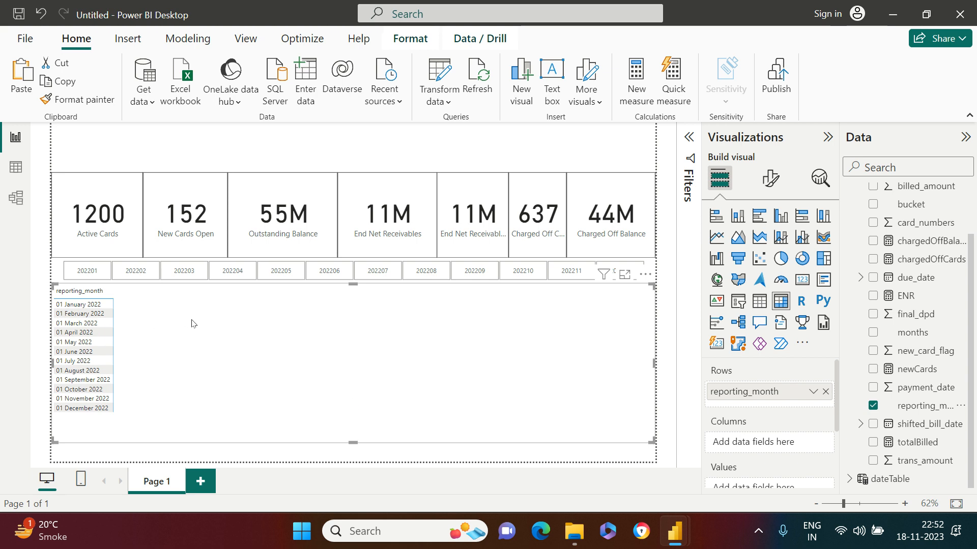
scroll(922, 261, "up", 3)
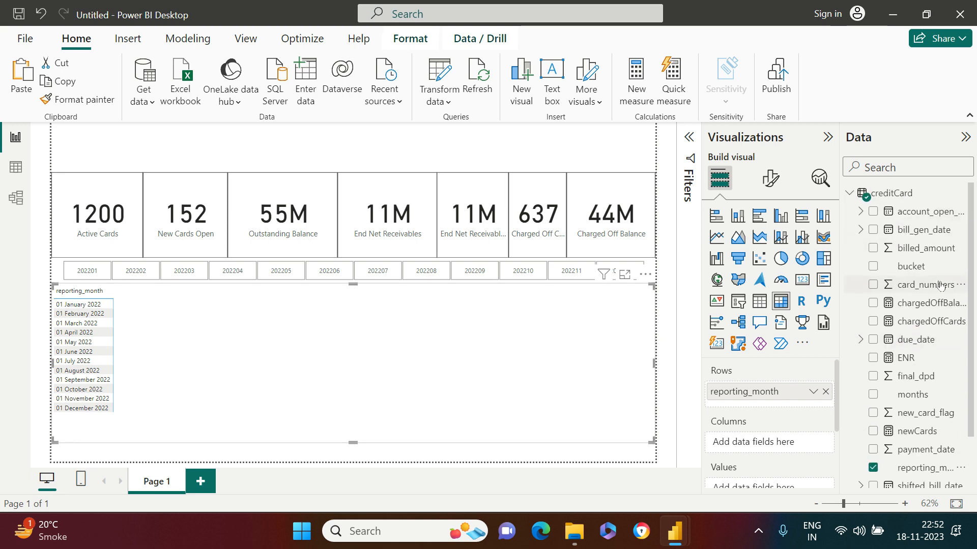
right_click(898, 194)
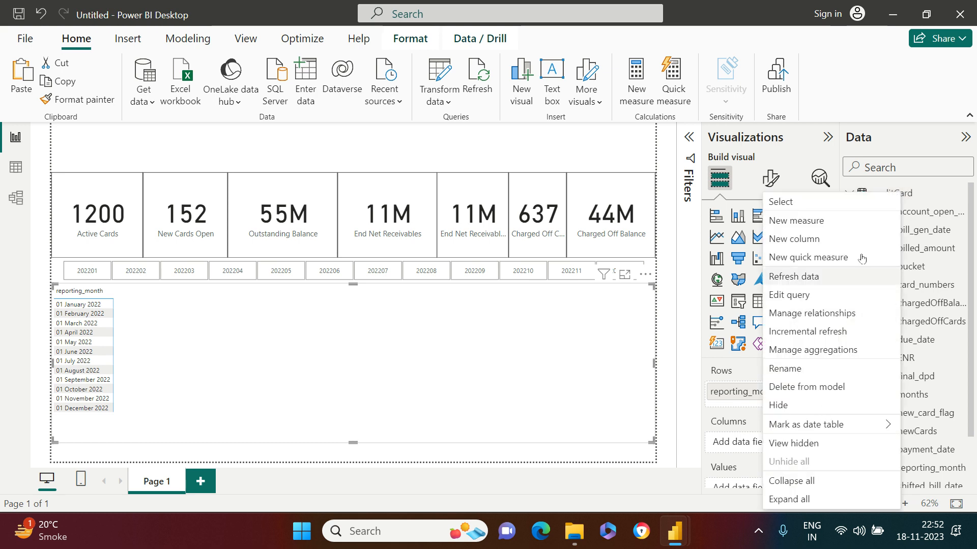
left_click(847, 233)
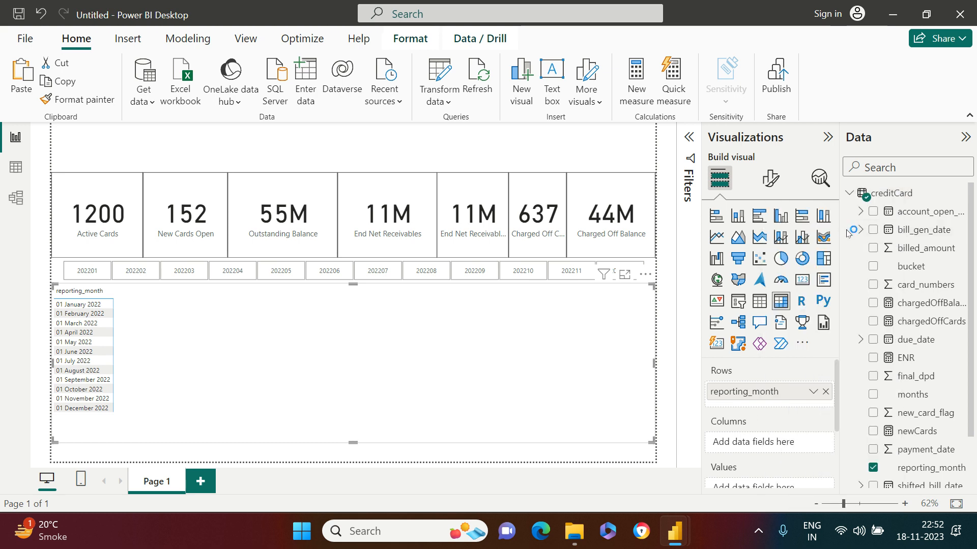
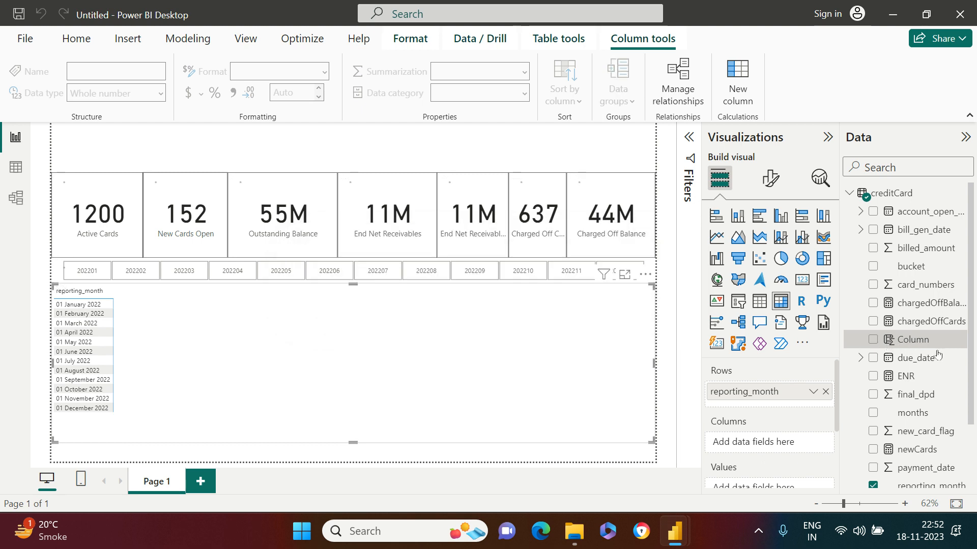
- Create a new measure named rollingSum in the creditCard table
left_click(891, 193)
right_click(891, 193)
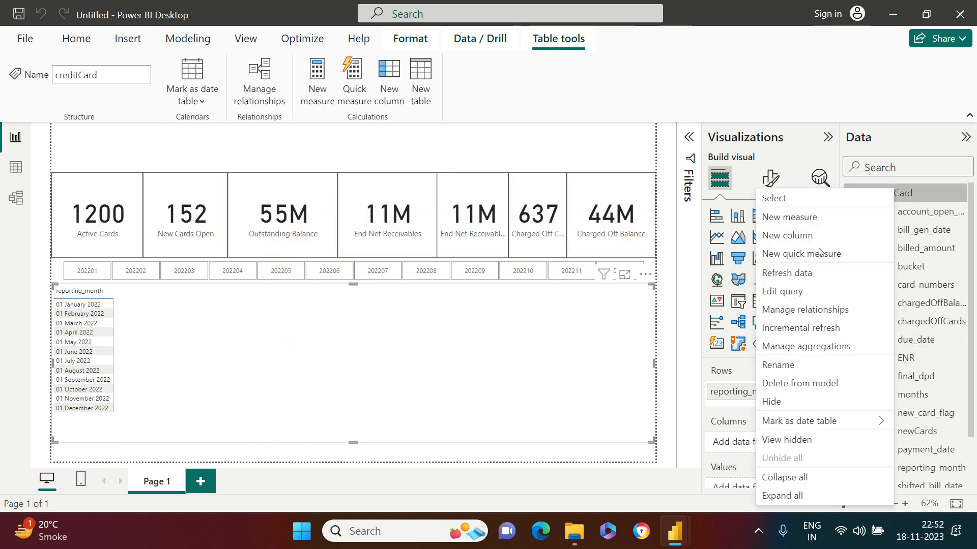
left_click(818, 219)
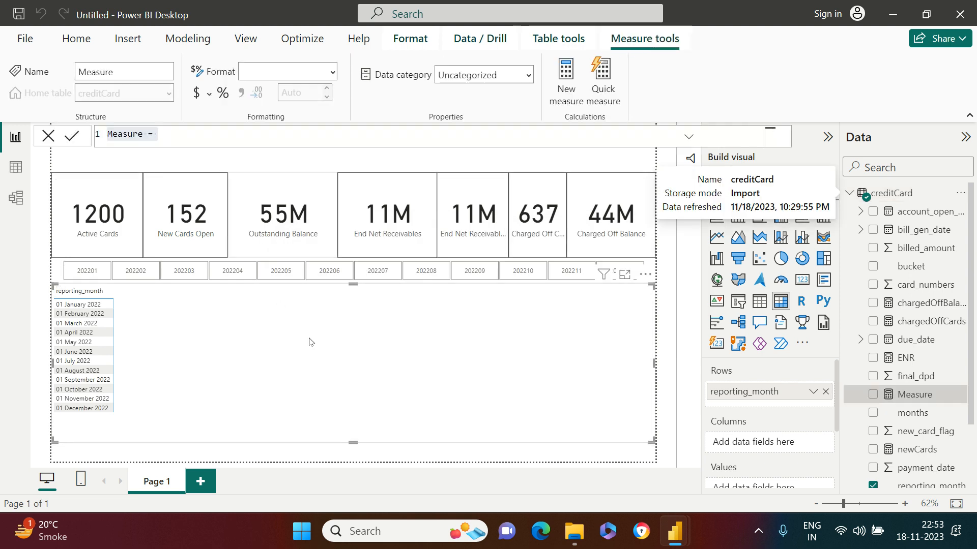
left_click(122, 133)
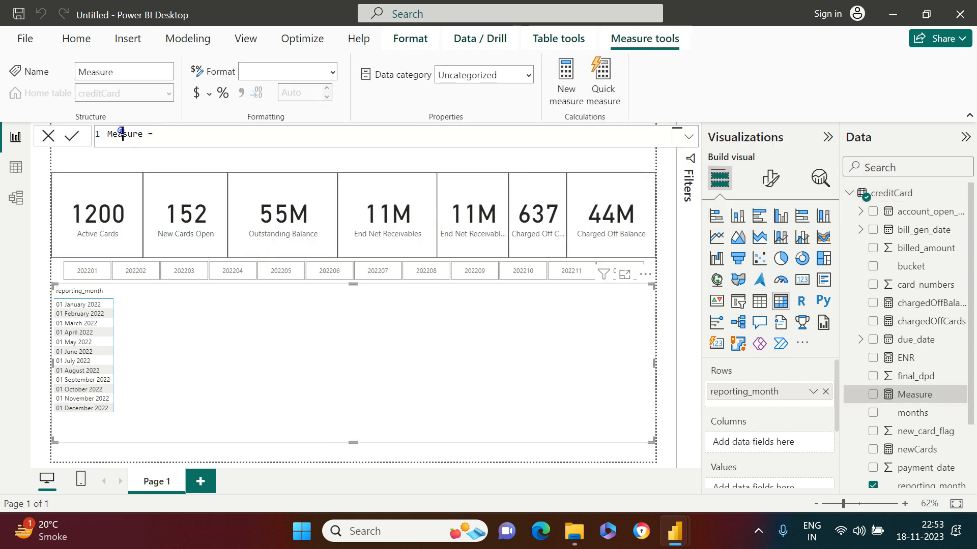
type("roll")
double_click(122, 133)
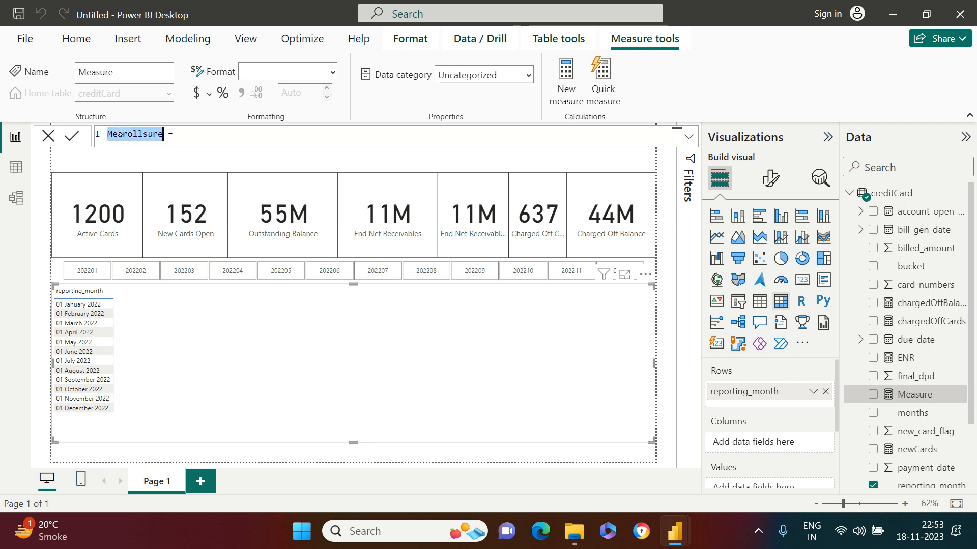
type("rolling ")
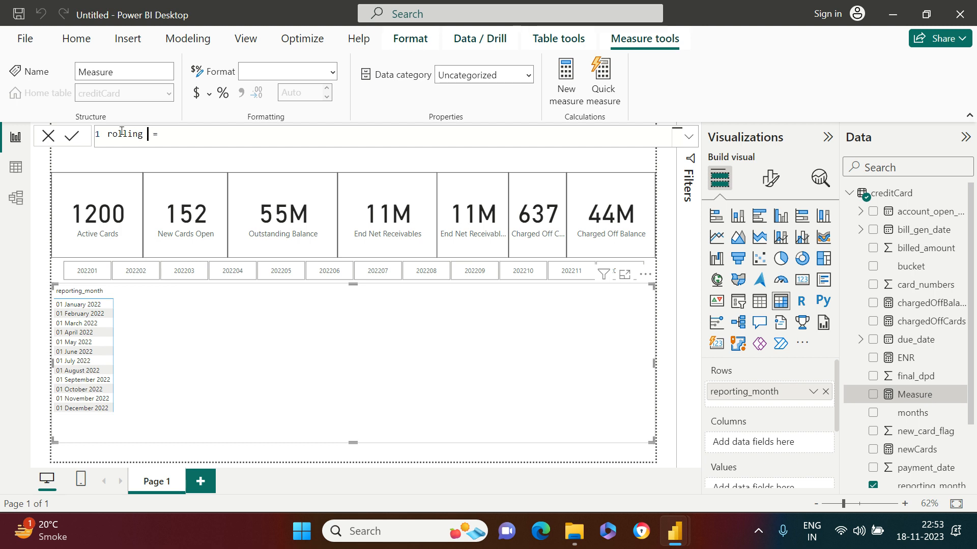
type("Sum")
- Begin the rollingSum formula with CALCULATE, using SUM(creditCard[billed_amount]) as its expression
type("cal")
key("Tab")
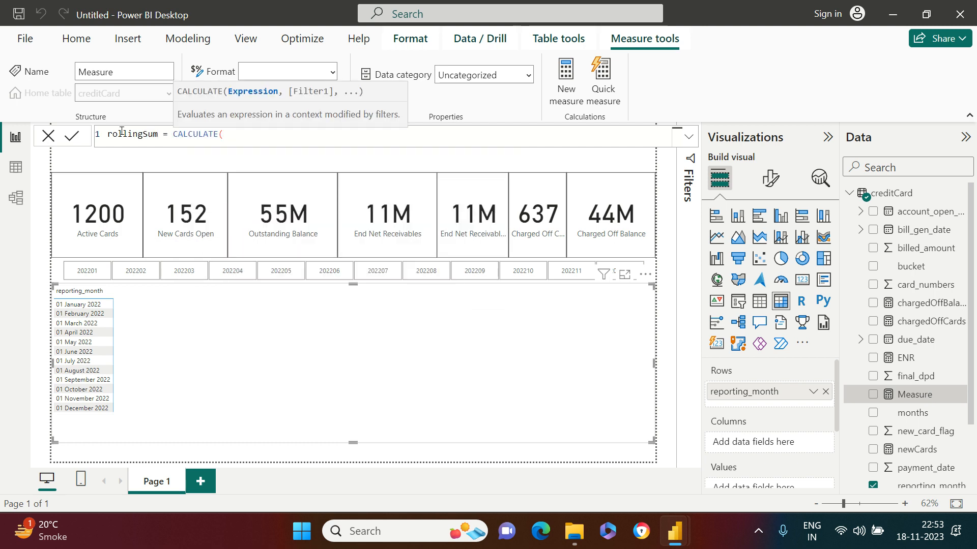
type("sum")
key("Tab")
type("to")
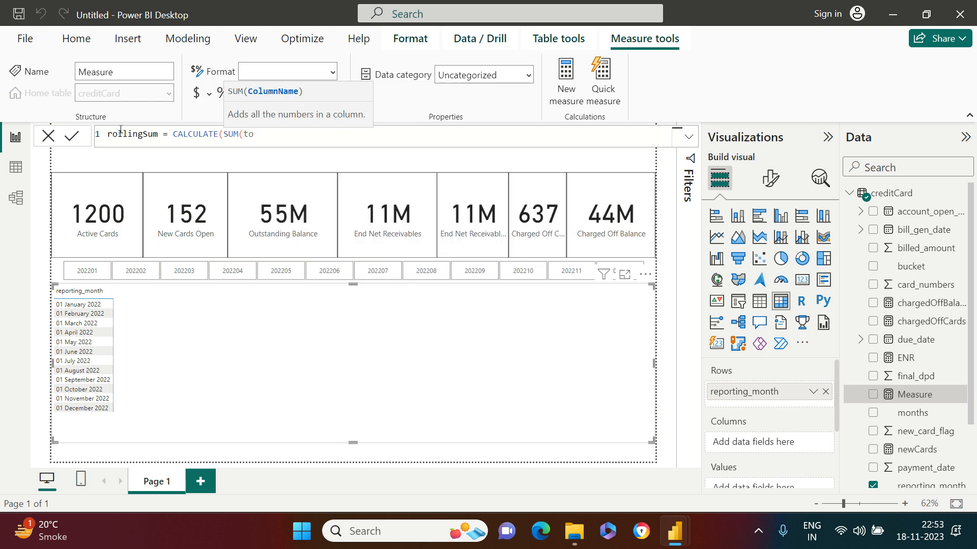
key("BackSpace")
key("BackSpace")
type("bill")
key("Tab")
type("),")
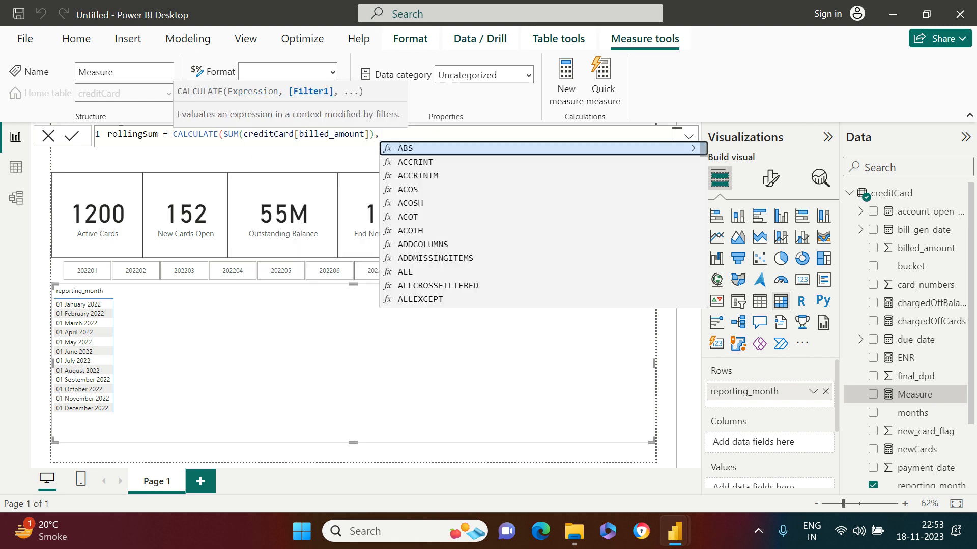
- Add DATESINPERIOD as the CALCULATE filter in the rollingSum formula, with dateTable[Date] as its dates argument
type("DATES")
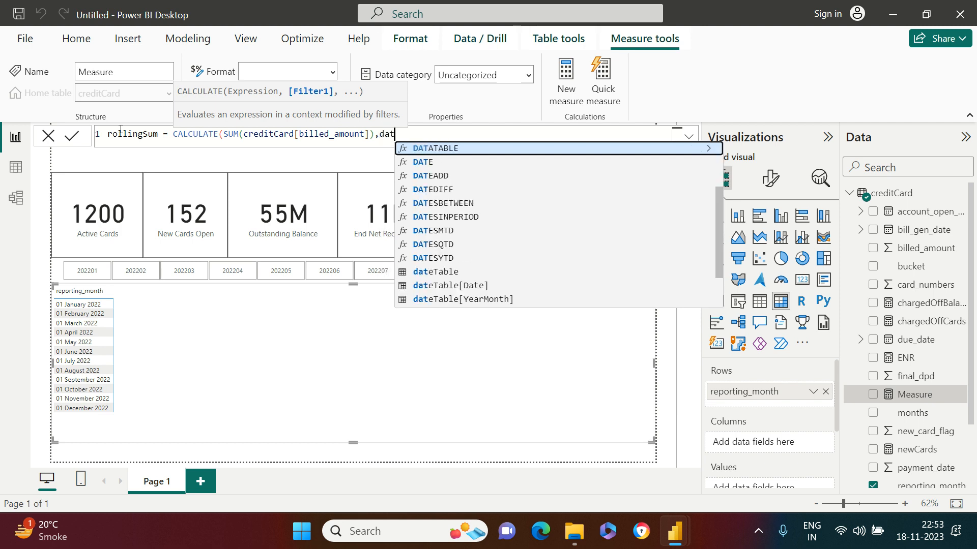
key("Down")
key("Tab")
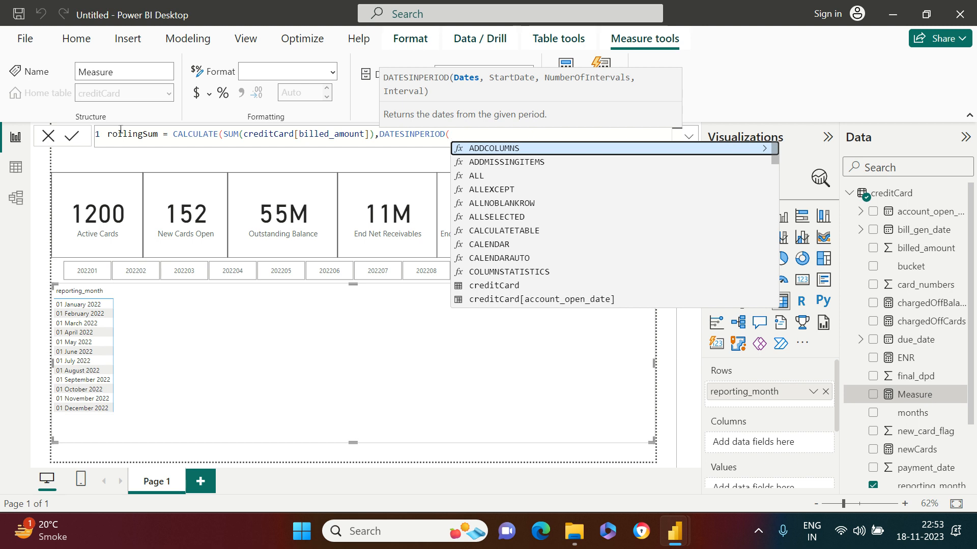
type("date")
key("Down")
key("Down")
key("Down")
key("Down")
key("Down")
key("Down")
key("Down")
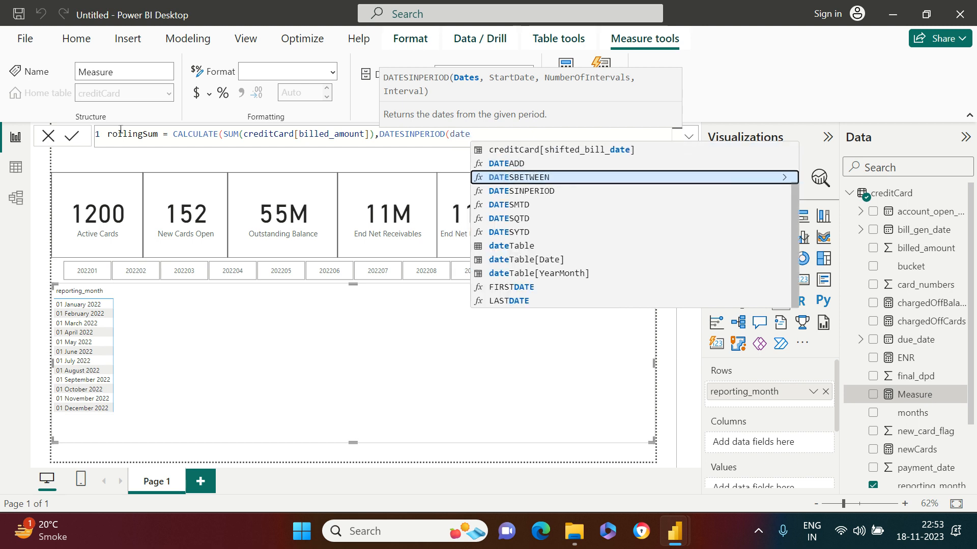
key("Tab")
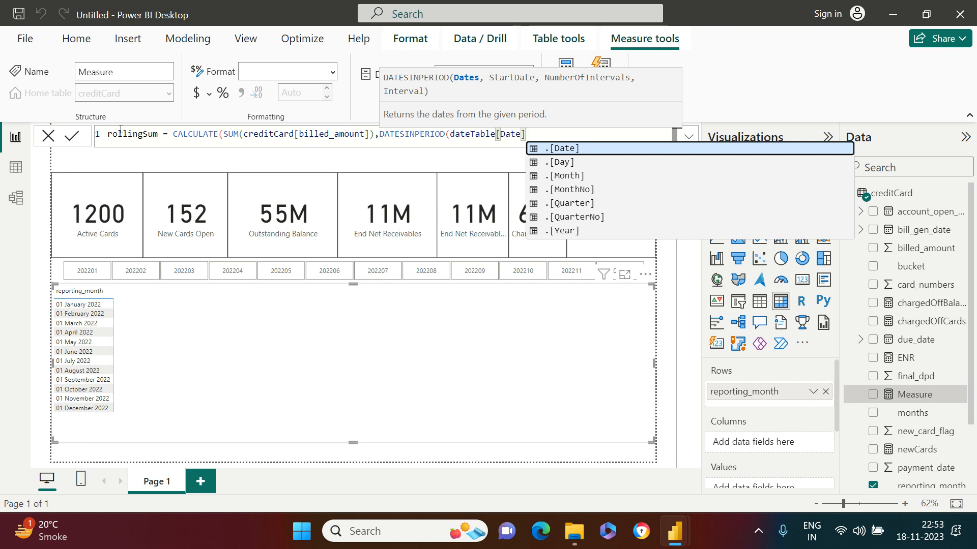
type(",")
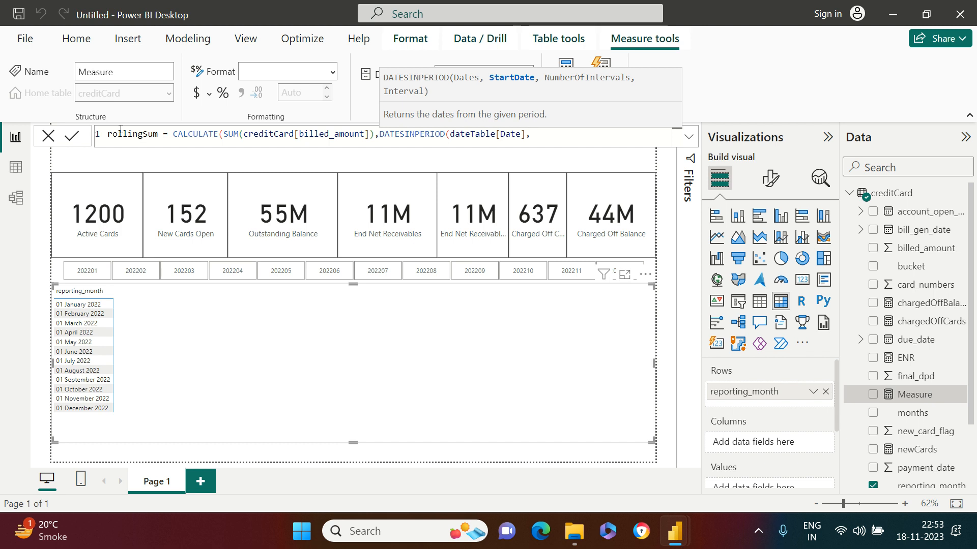
- Enter MAX of dateTable[Date] as the start date of the DATESINPERIOD function
type("max")
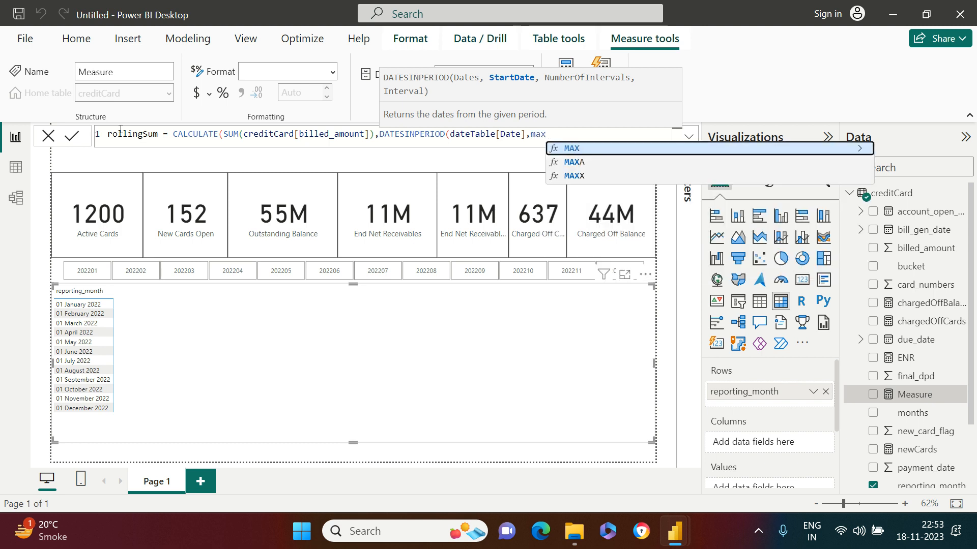
key("Tab")
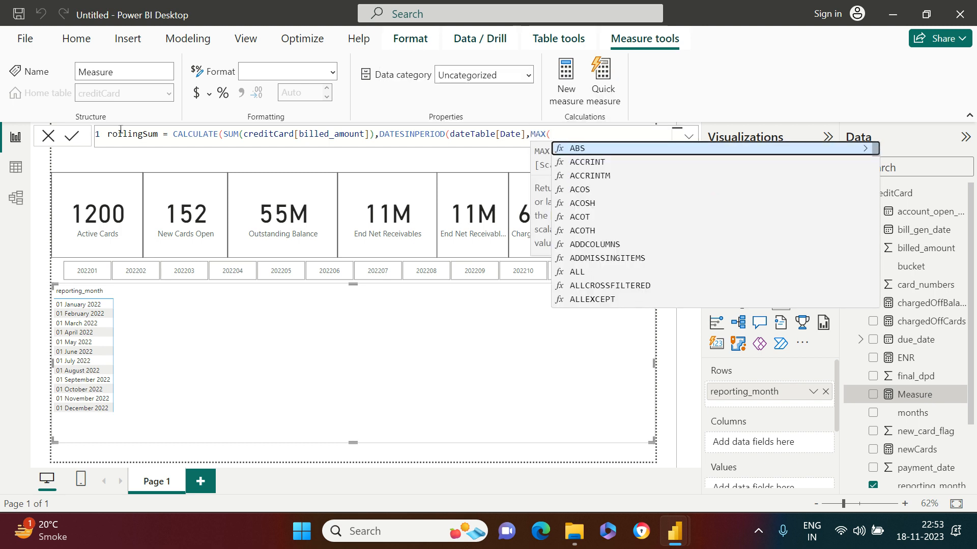
type("date")
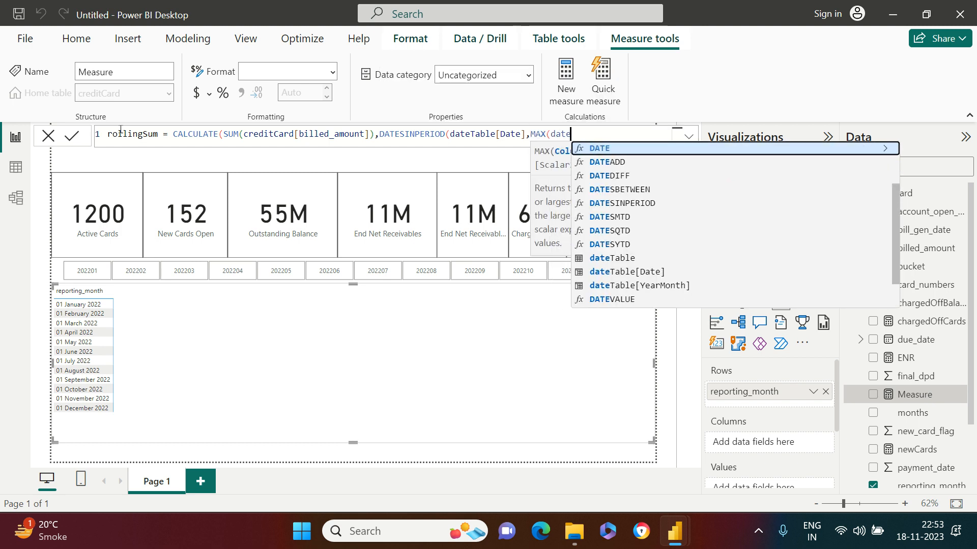
key("Down")
key("Down")
key("Down")
key("Down")
key("Down")
key("Down")
key("Down")
key("Down")
key("Down")
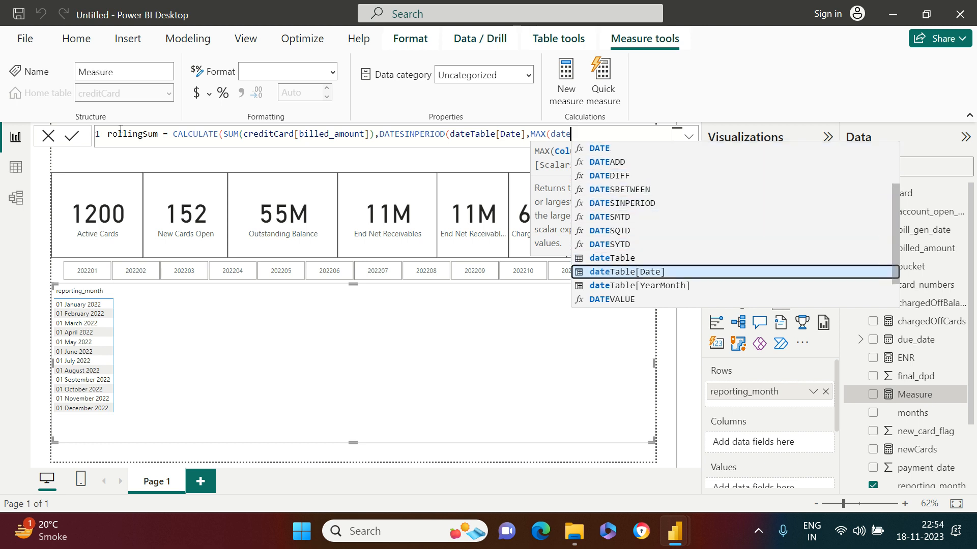
key("Tab")
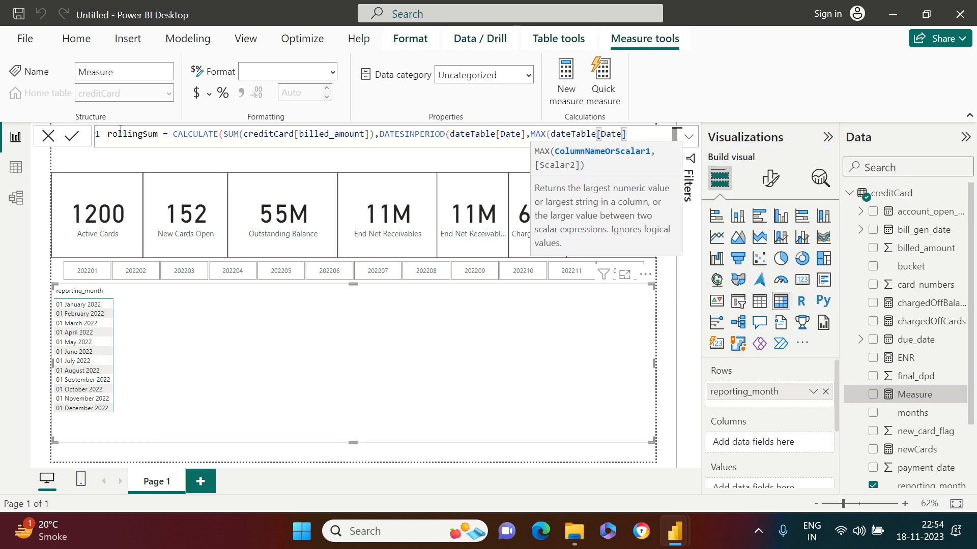
- Complete DATESINPERIOD with -6 intervals of MONTH, close the formula and commit the rollingSum measure
type("),-6")
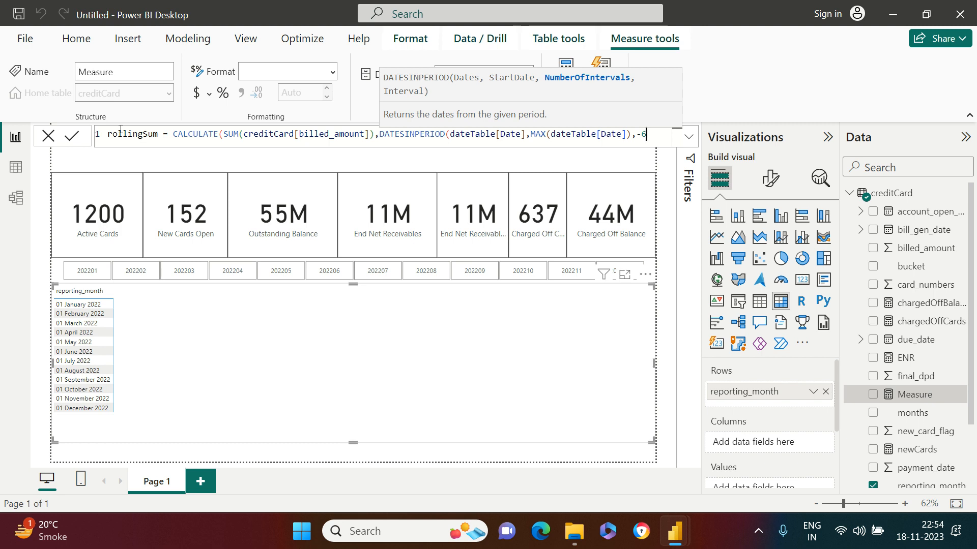
type(",")
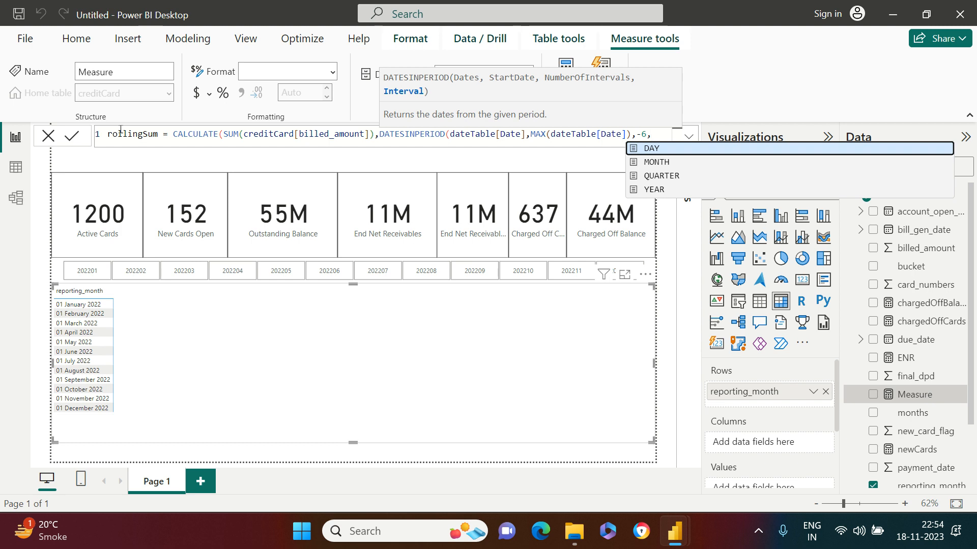
key("Down")
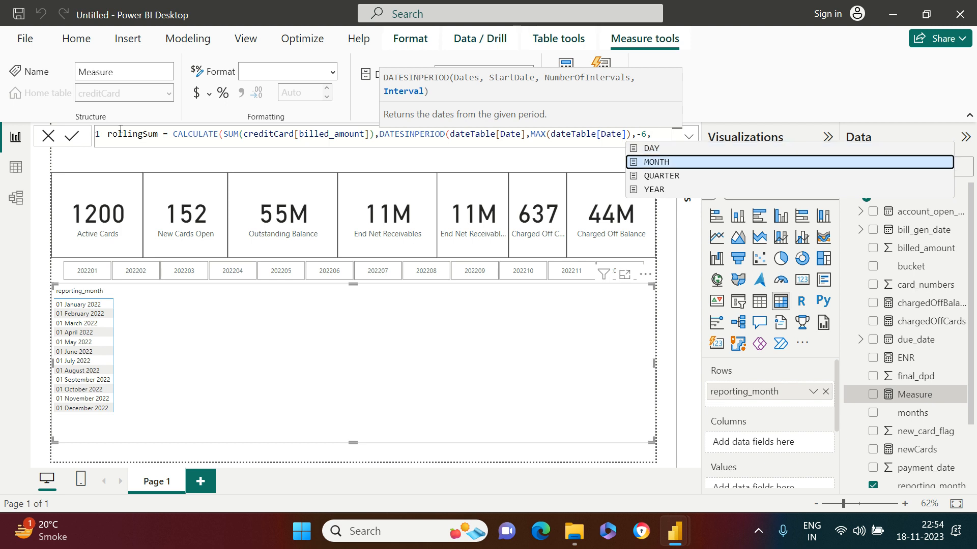
key("Tab")
type(")")
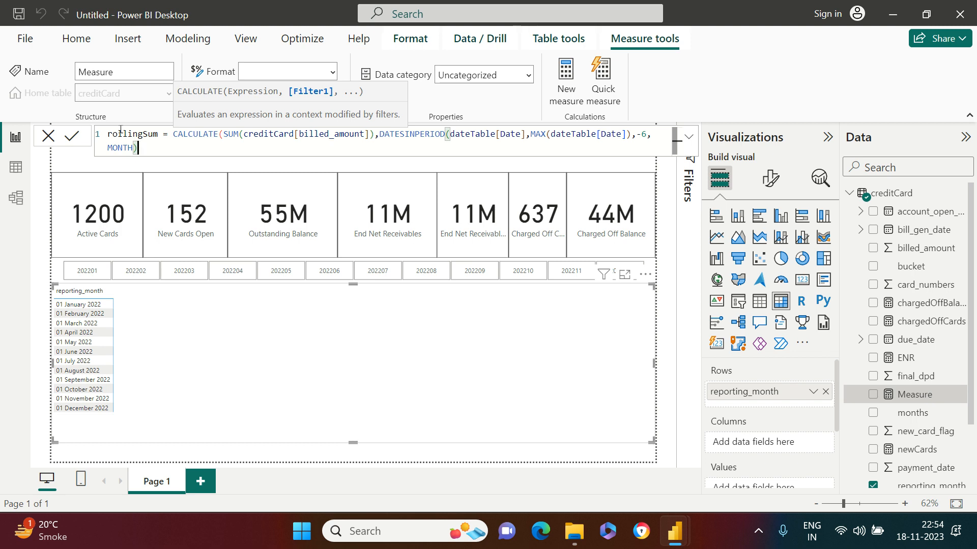
key("ctrl+a")
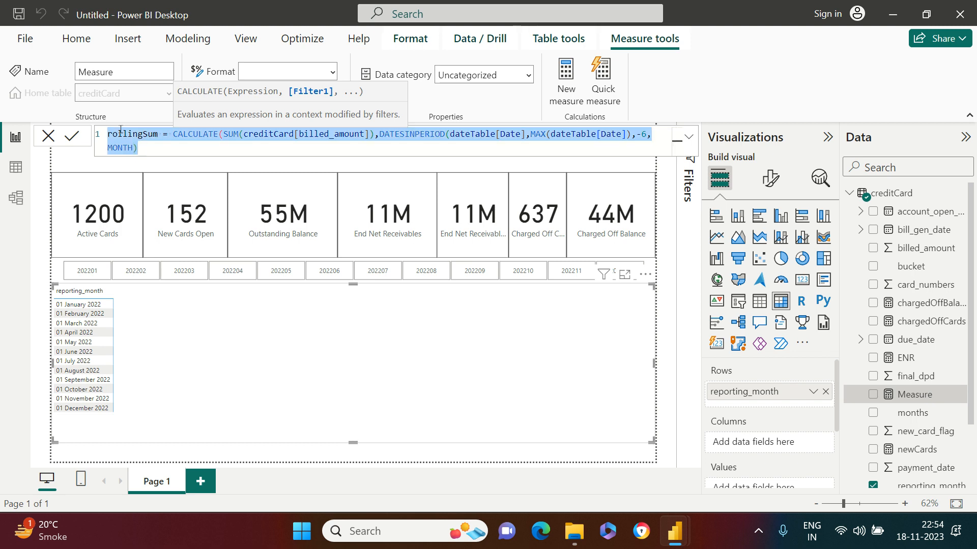
key("Right")
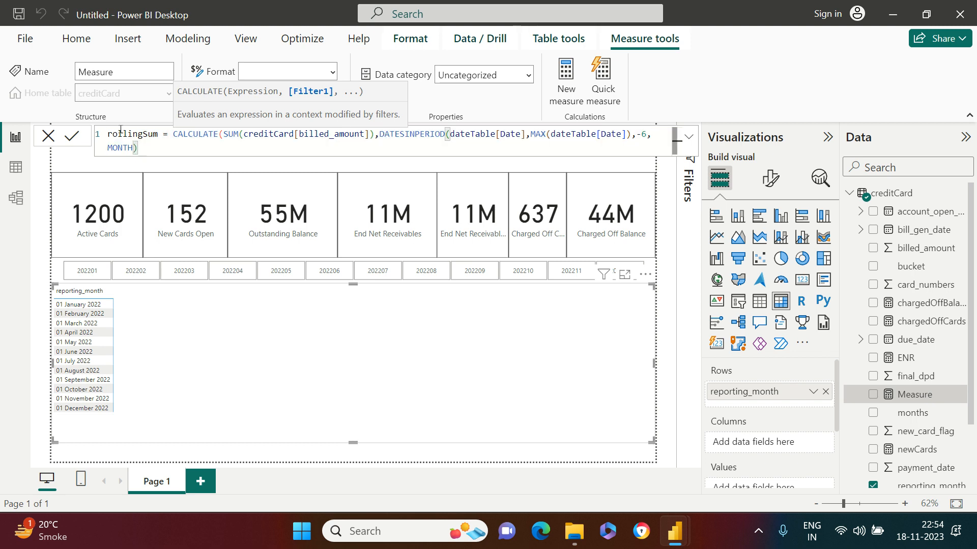
key("Return")
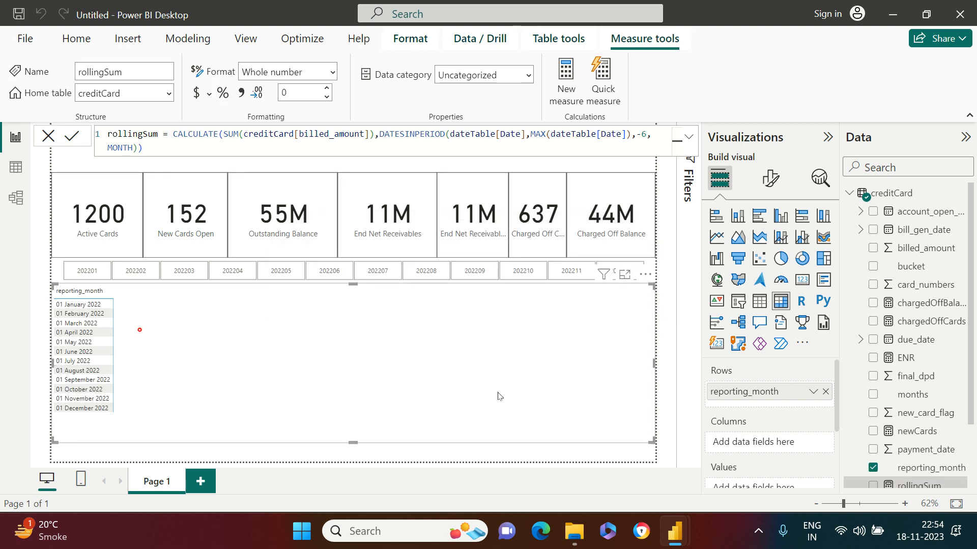
- Narrow the reporting_month matrix to about four-fifths of the page width and add the rollingSum measure as its values
mouse_move(655, 363)
left_mouse_down()
mouse_move(401, 377)
mouse_move(654, 365)
left_mouse_up()
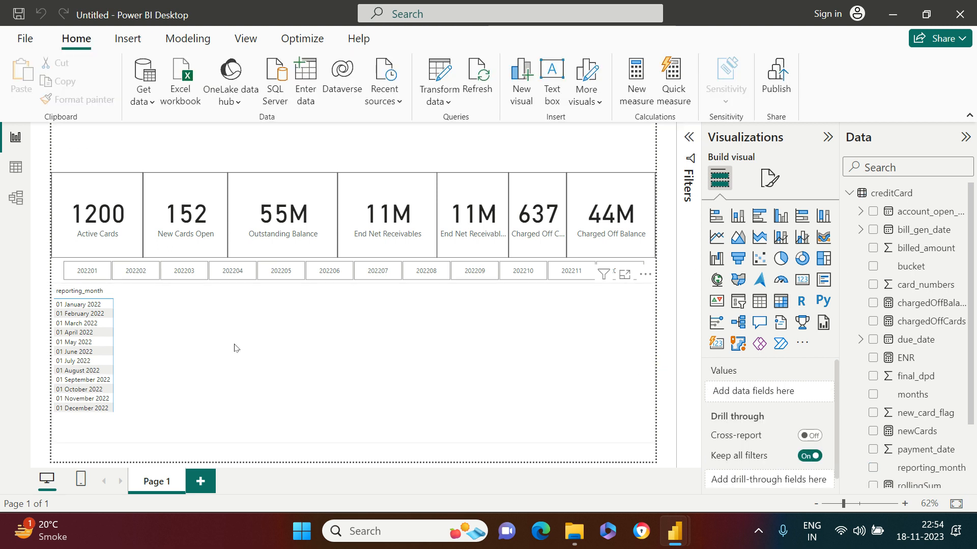
left_click(214, 342)
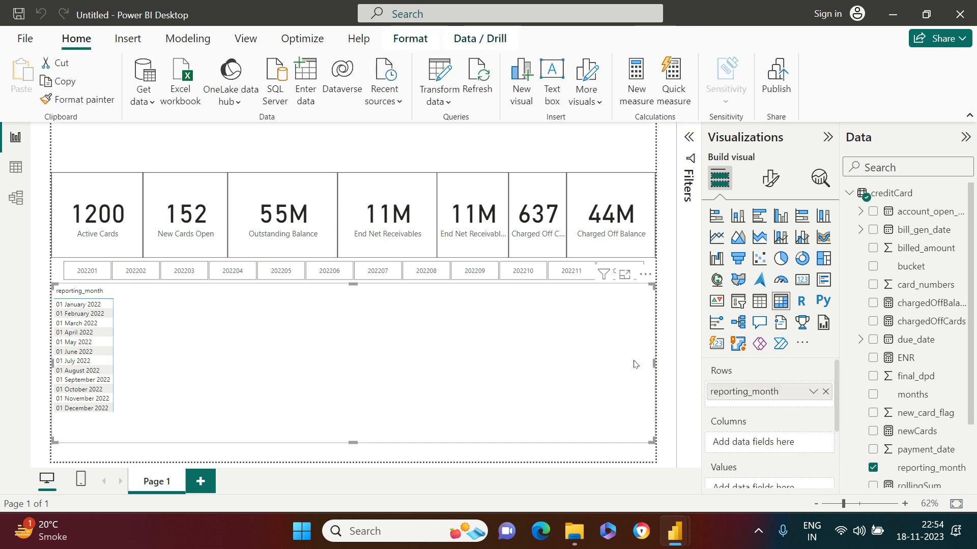
left_click_drag(604, 362, 419, 361)
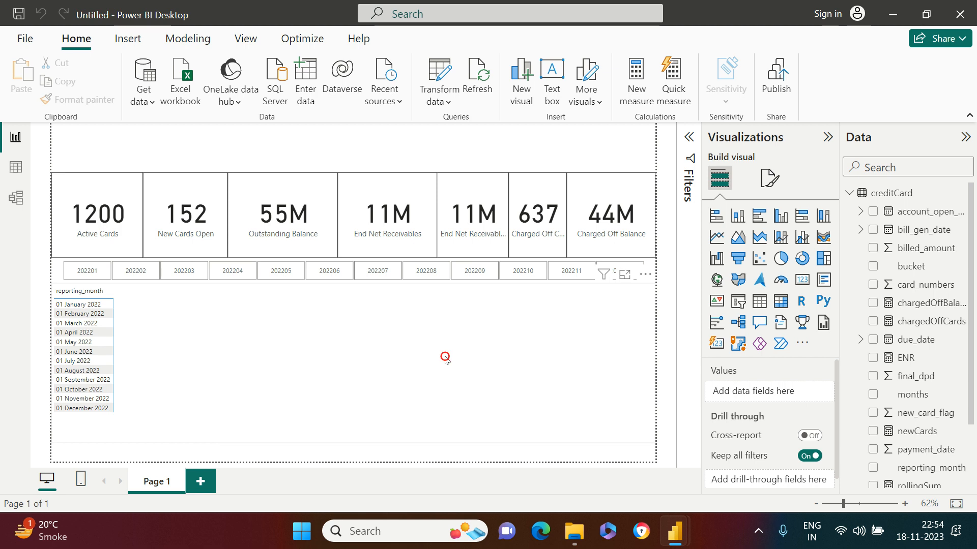
left_click(446, 360)
left_click_drag(655, 362, 485, 362)
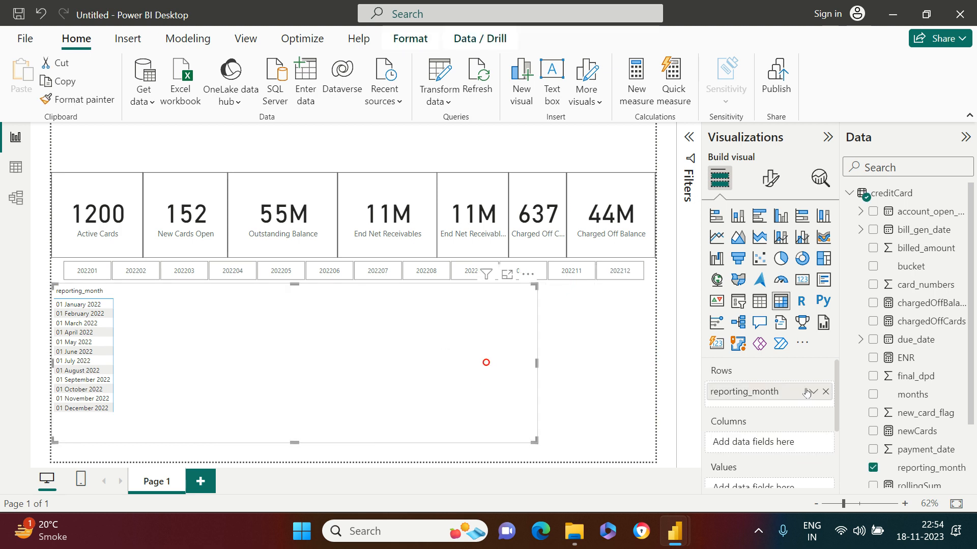
scroll(763, 448, "down", 3)
scroll(747, 463, "up", 2)
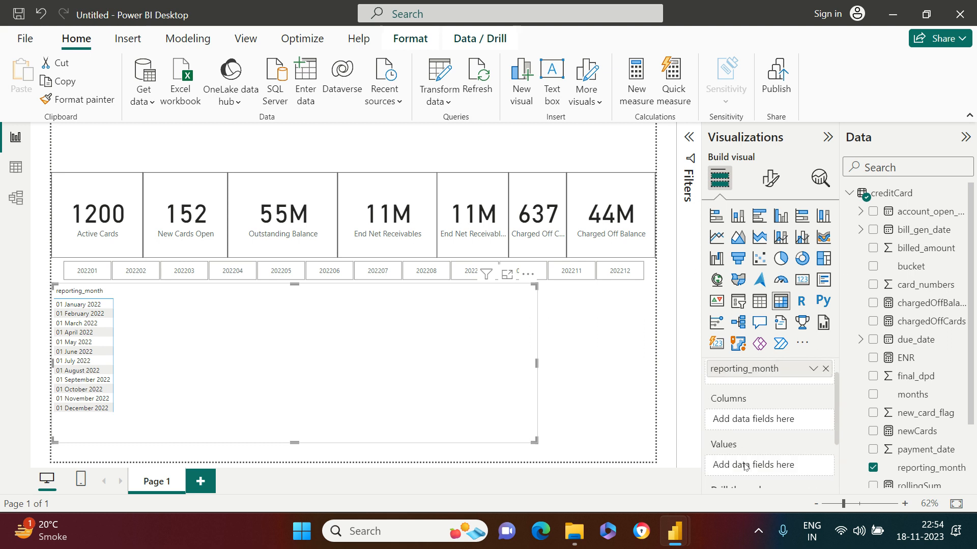
scroll(946, 437, "down", 3)
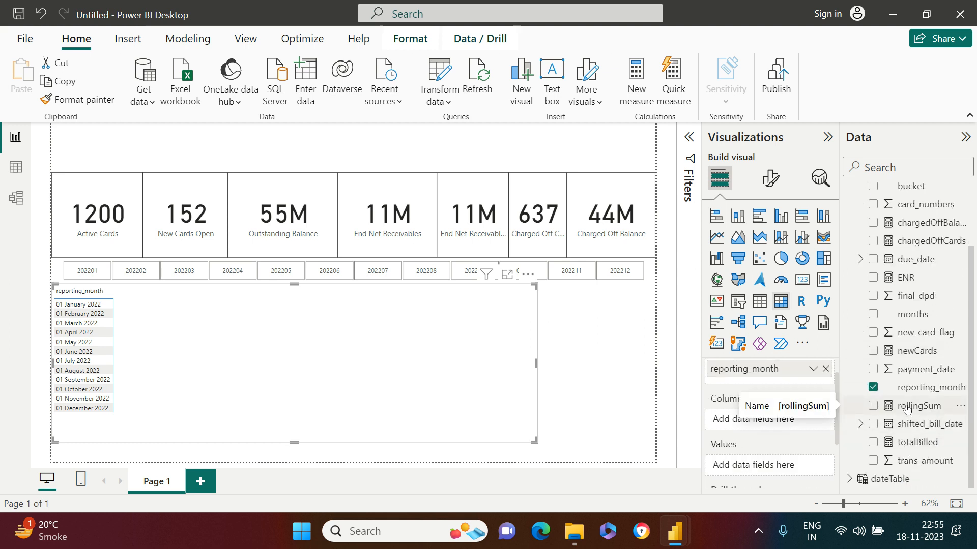
left_click_drag(907, 408, 751, 468)
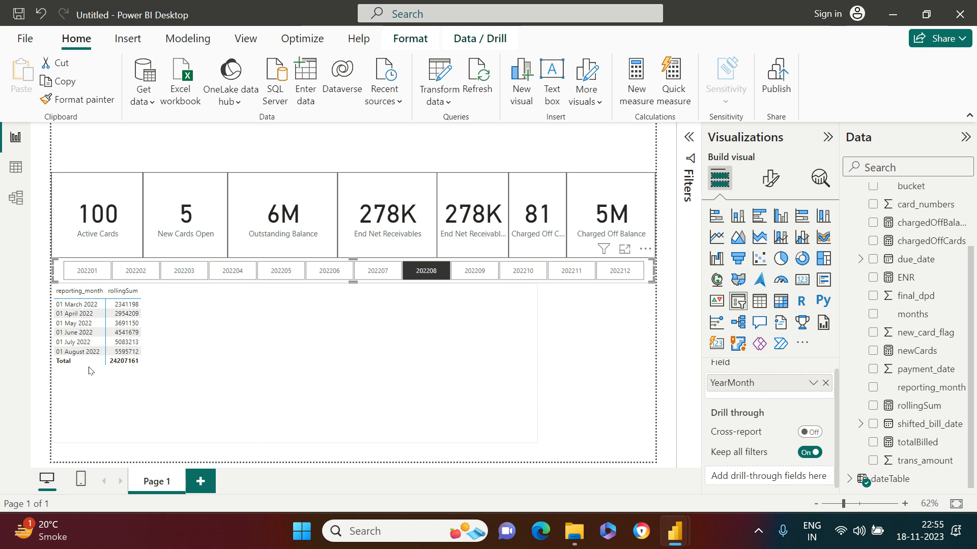
- Narrow the matrix further, move it toward the lower middle of the page and reduce its height from the upper edge
left_click(230, 338)
left_click_drag(538, 360, 238, 361)
left_click_drag(208, 355, 372, 381)
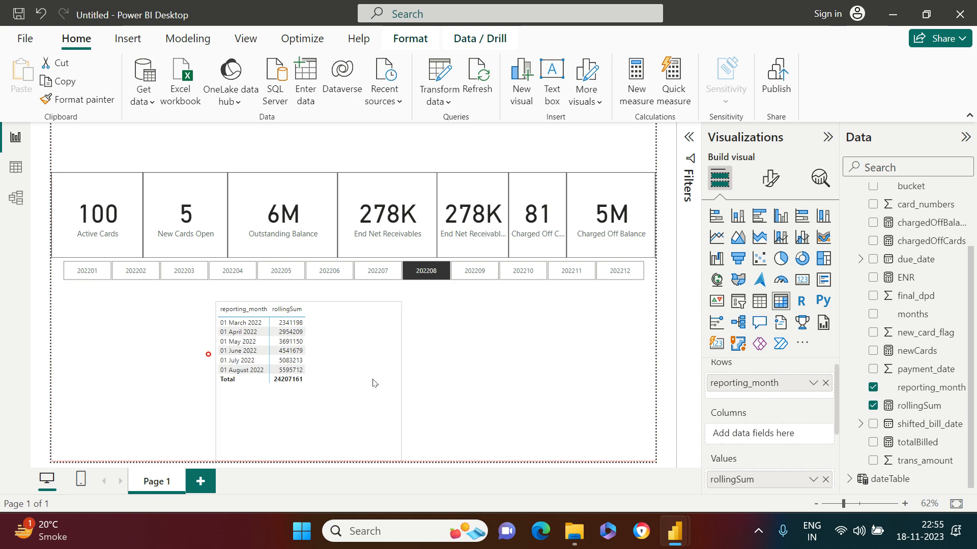
left_click_drag(309, 304, 311, 340)
left_click(360, 370)
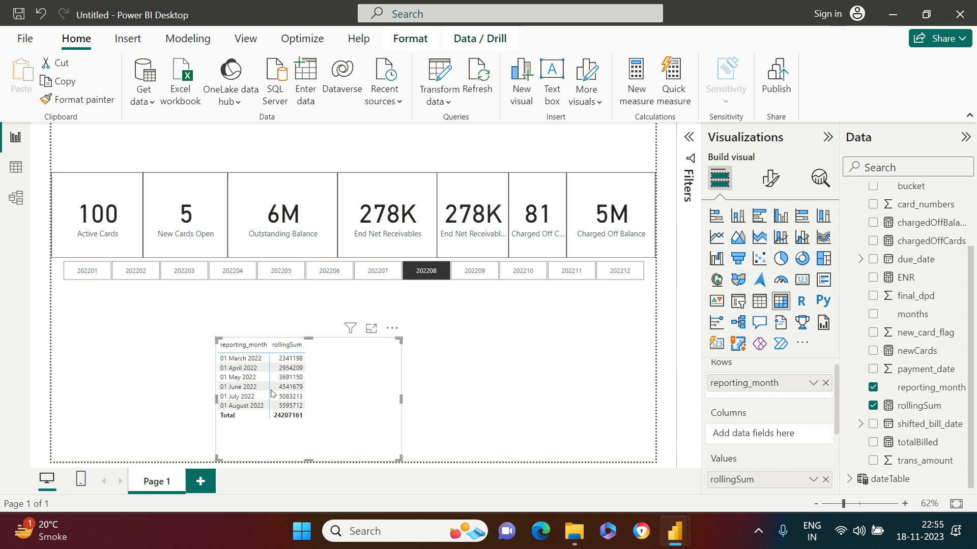
- Convert the matrix to a line chart, move it closer to the YearMonth slicer and widen it to about two-thirds of the page
left_click(376, 380)
left_click(716, 235)
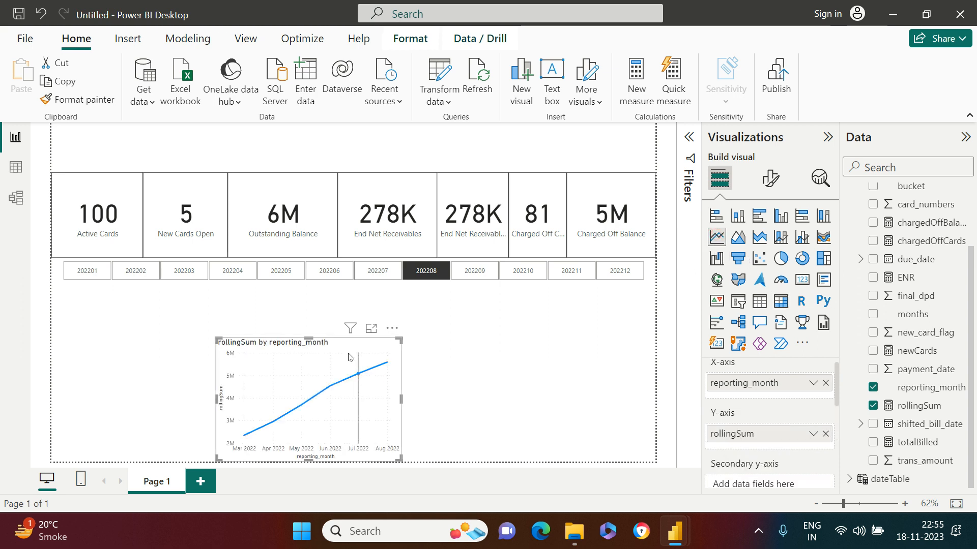
left_click_drag(354, 342, 274, 313)
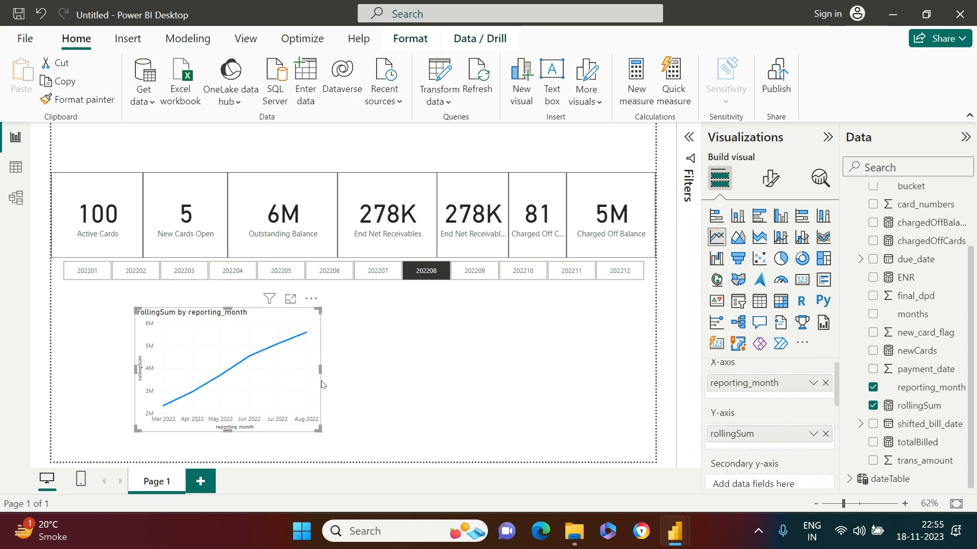
left_click_drag(320, 370, 531, 371)
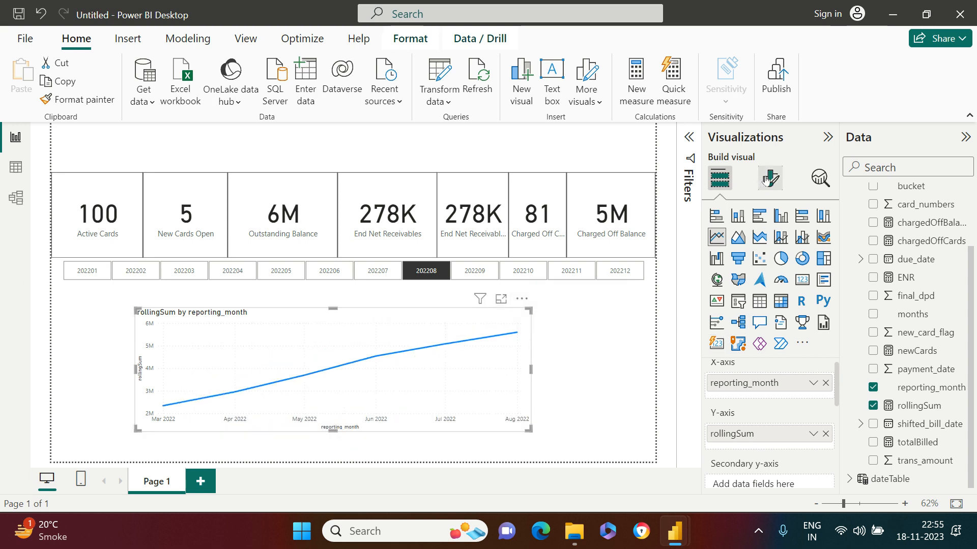
- Add creditCard's bucket field as the line chart's legend and shift the chart up to just below the YearMonth slicer
scroll(934, 278, "up", 3)
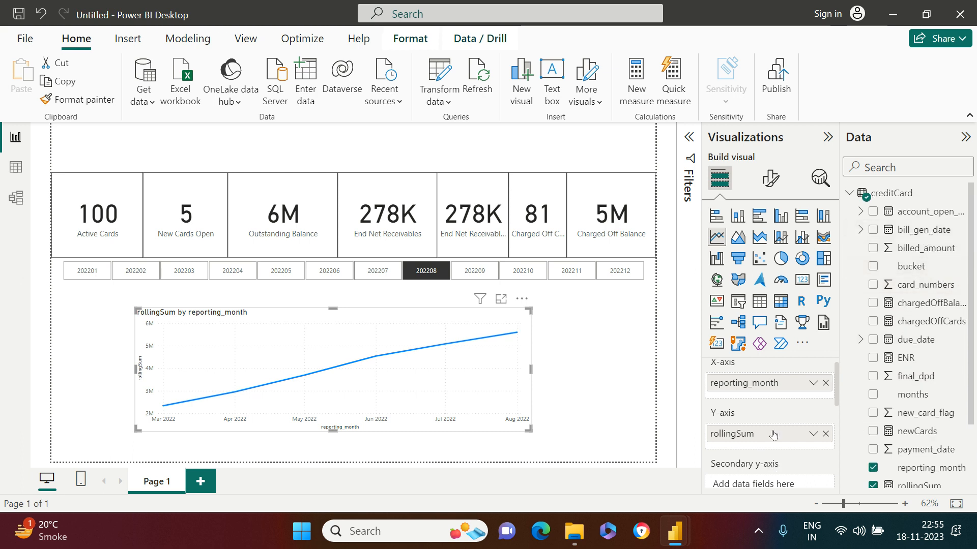
scroll(776, 407, "up", 1)
scroll(778, 409, "down", 2)
scroll(779, 410, "up", 2)
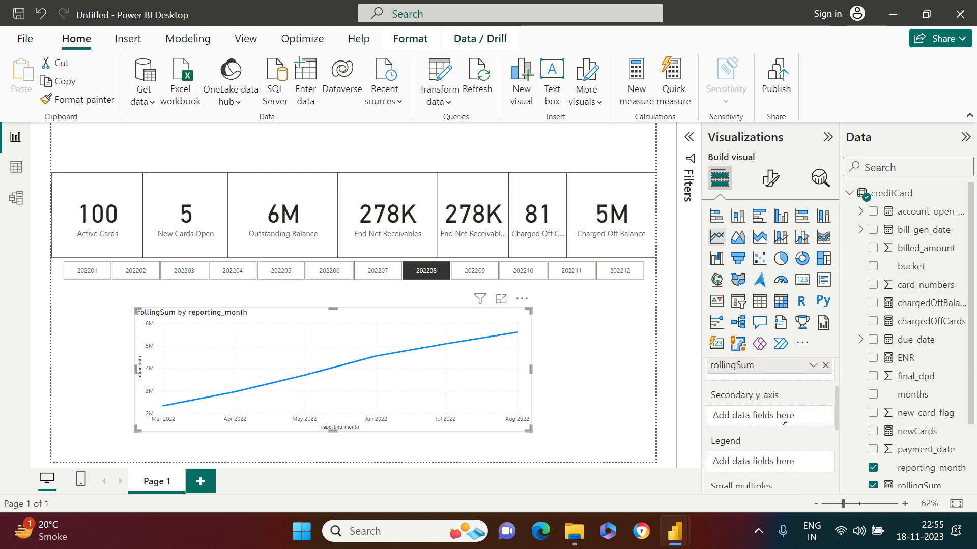
scroll(787, 418, "down", 2)
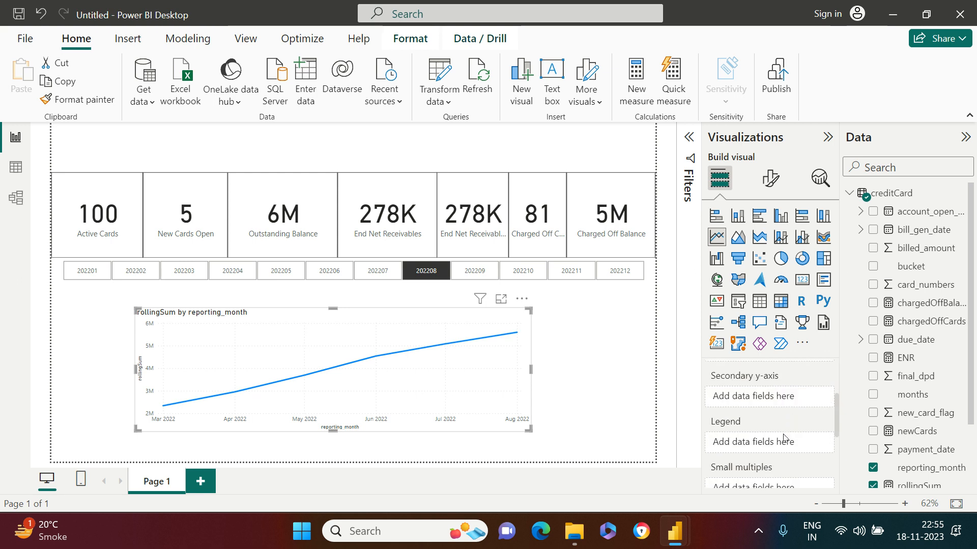
left_click_drag(911, 266, 771, 448)
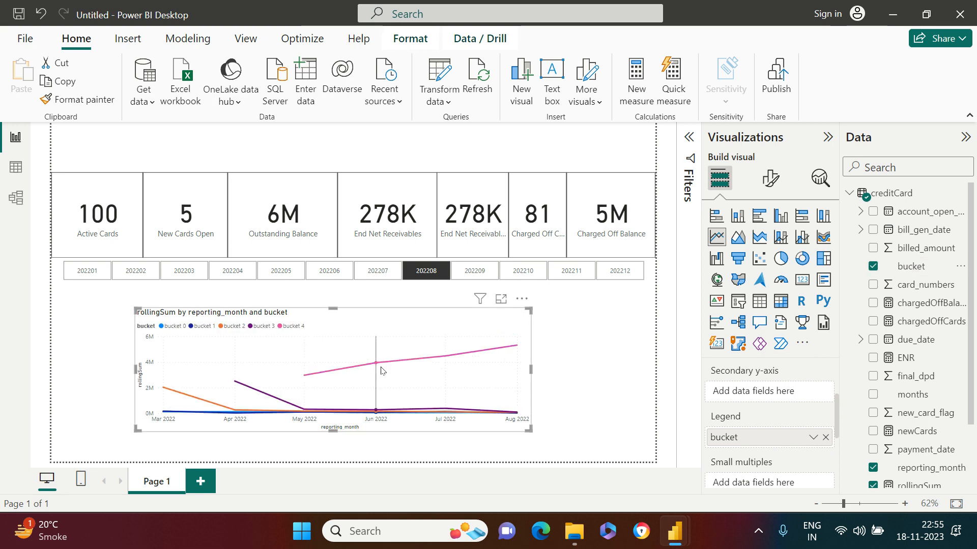
left_click_drag(422, 326, 405, 311)
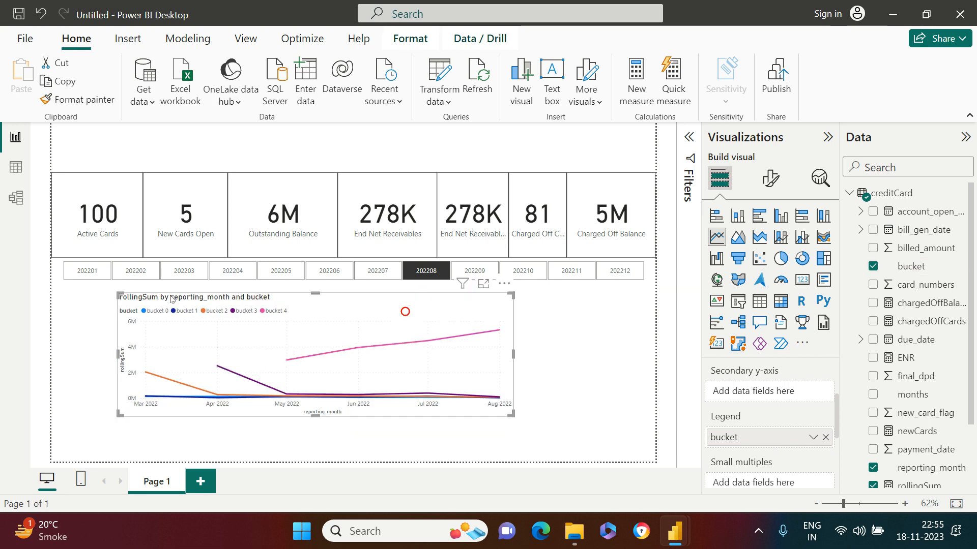
- Turn off the line chart's title
left_click(771, 178)
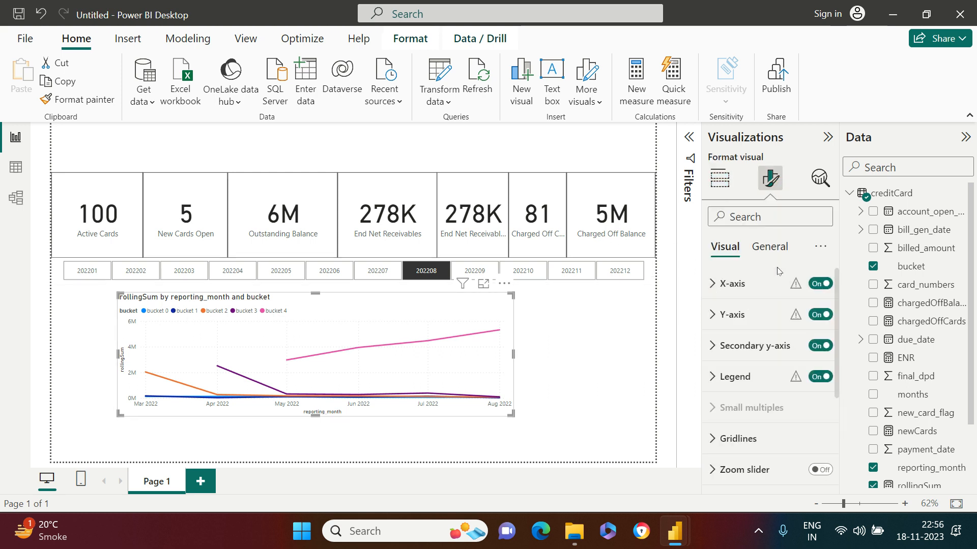
left_click(769, 247)
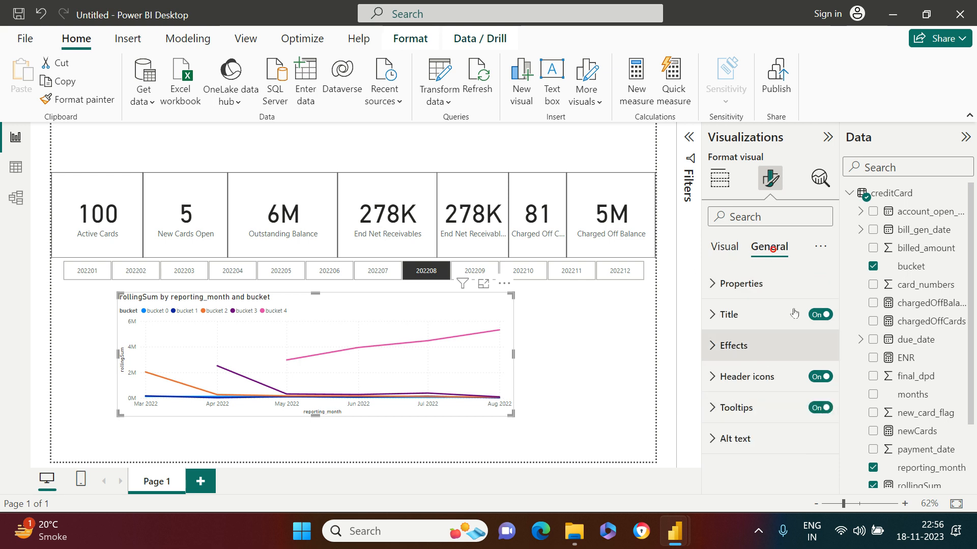
left_click(815, 315)
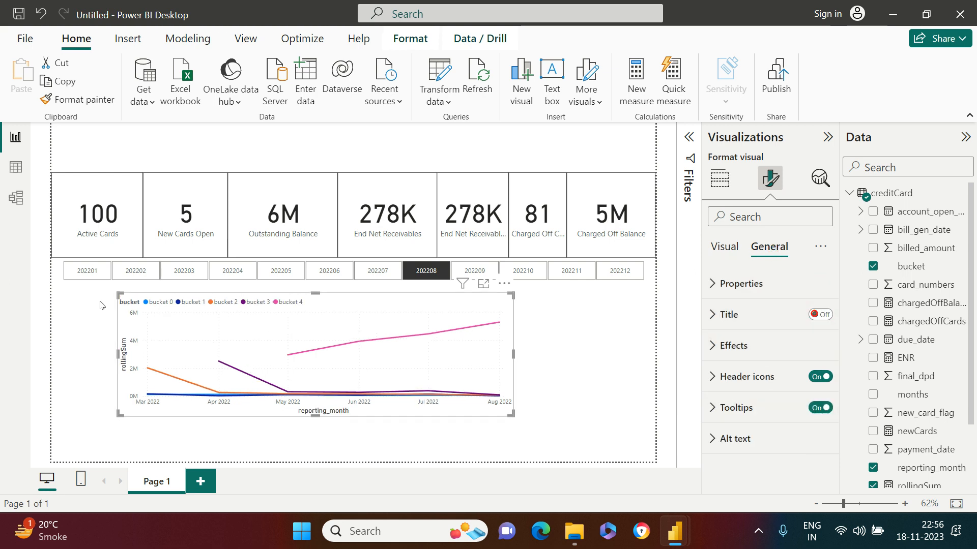
- Turn off the line chart's legend title and set the legend position to Top center
left_click(720, 249)
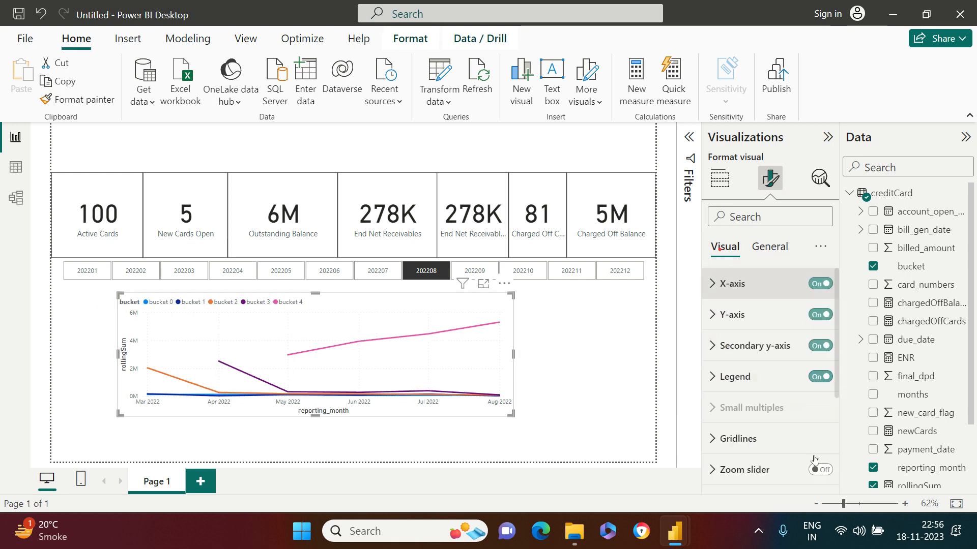
left_click(732, 377)
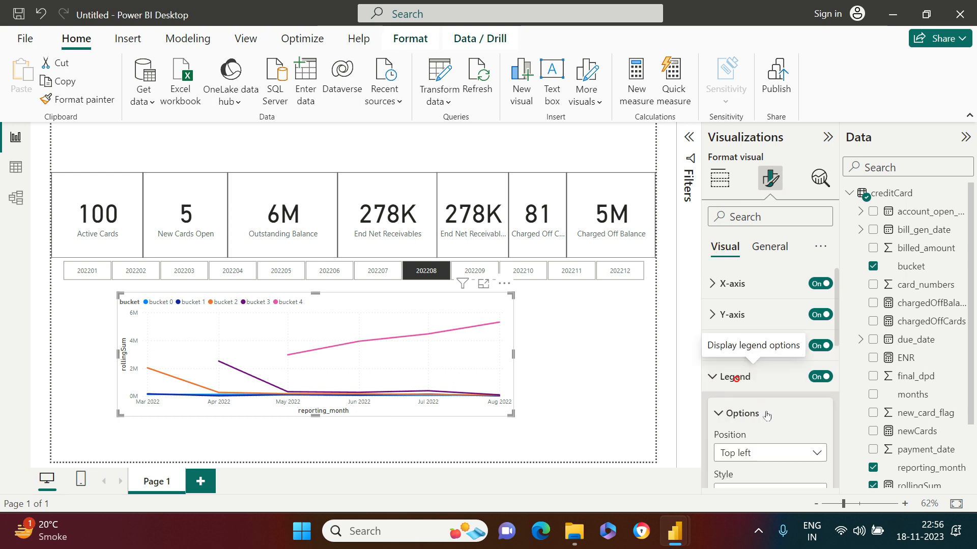
scroll(738, 386, "down", 3)
left_click(814, 455)
scroll(777, 400, "up", 1)
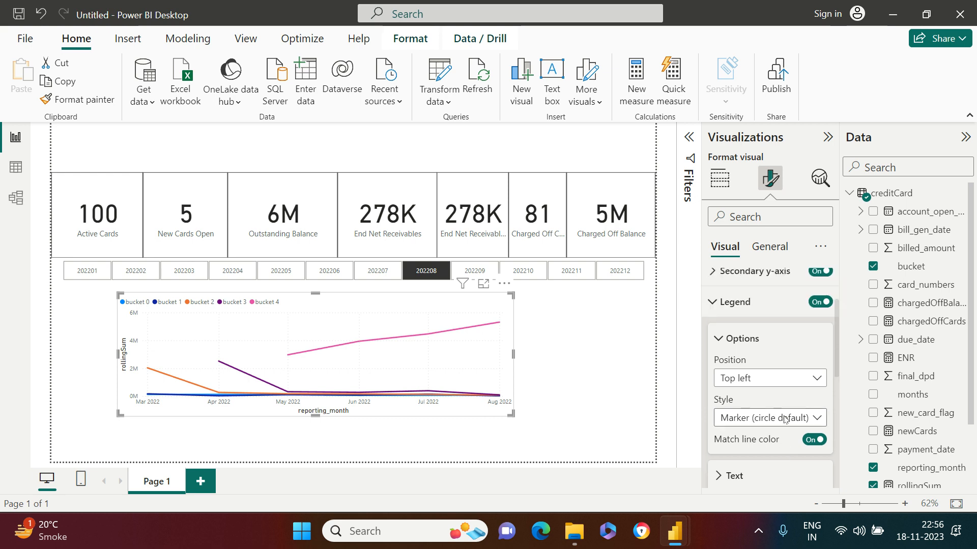
left_click(736, 386)
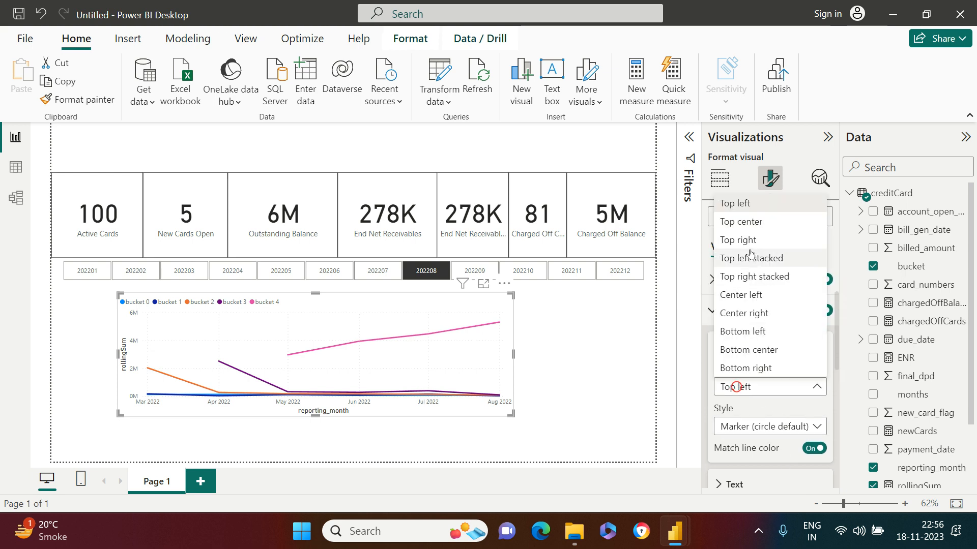
left_click(750, 222)
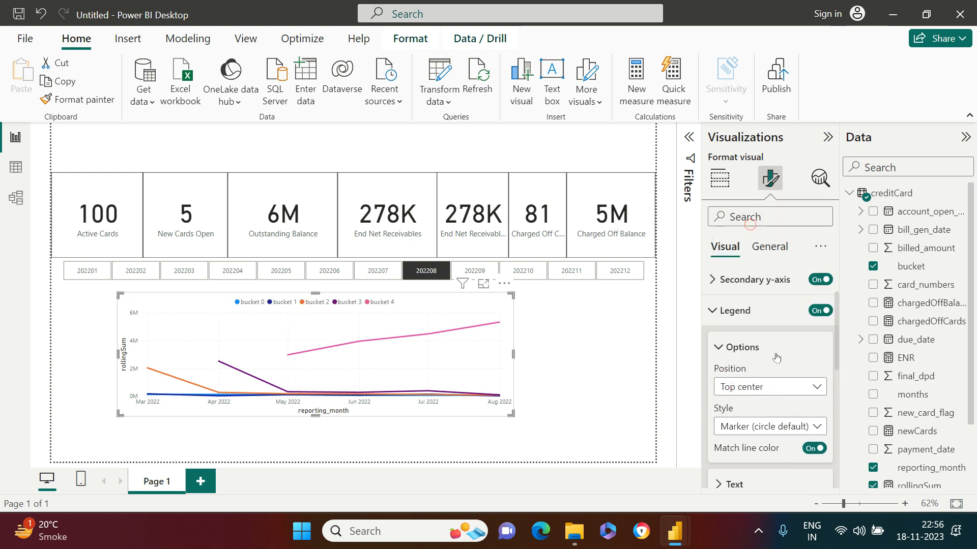
- Make the line chart's legend text bold
scroll(765, 391, "down", 2)
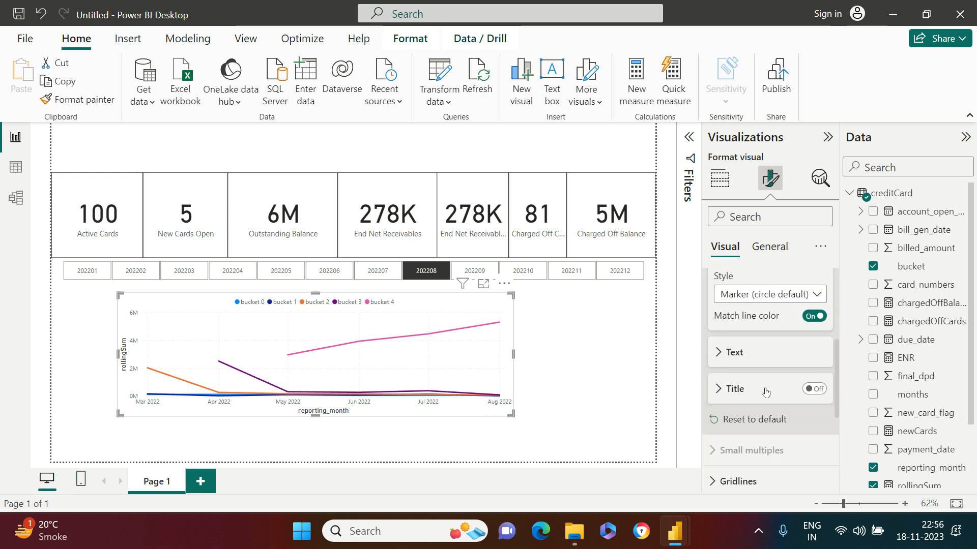
left_click(720, 353)
left_click(722, 413)
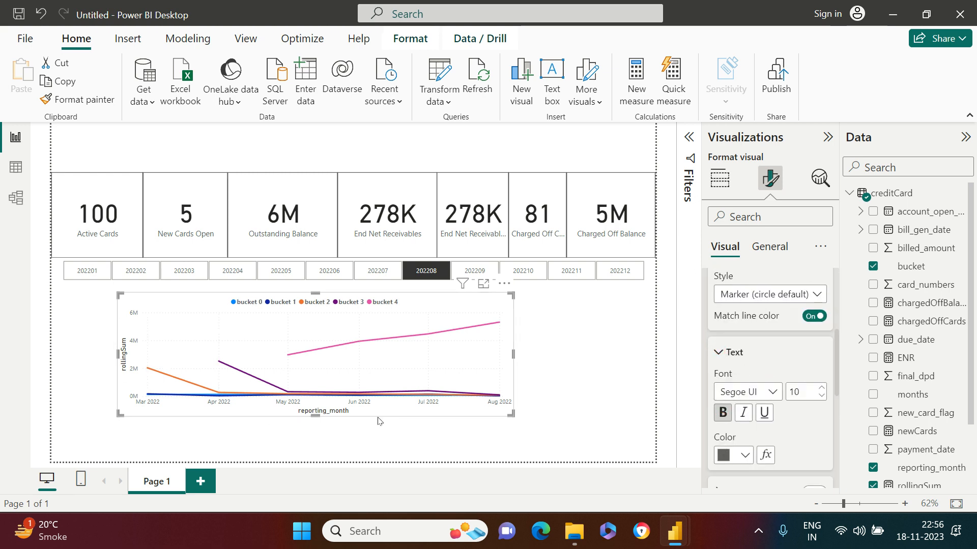
- Narrow the line chart to about half the page width, move it to the page's lower-right corner and reduce its height from the upper edge
left_click(442, 413)
left_click_drag(118, 353, 186, 367)
left_click_drag(503, 367, 651, 431)
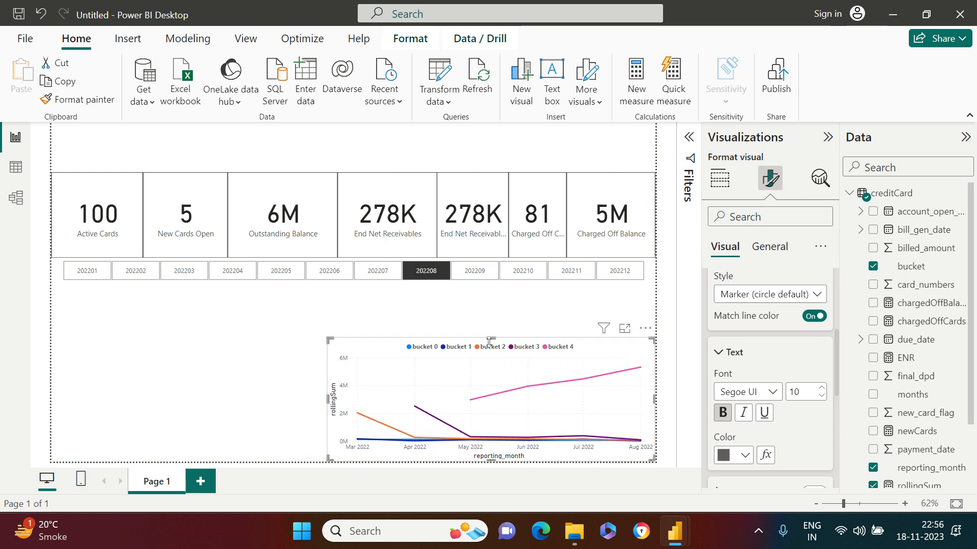
left_click_drag(491, 340, 491, 358)
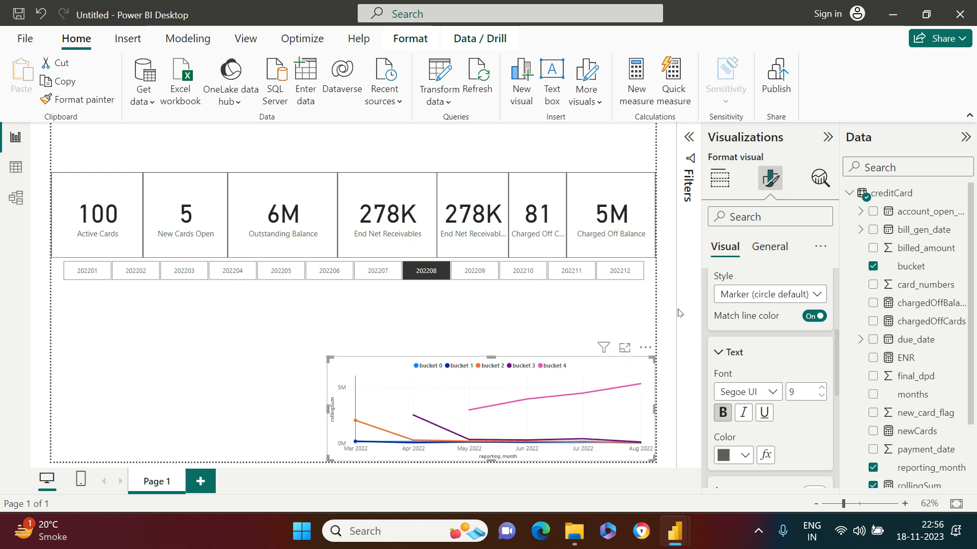
- Rename the chart's rollingSum y-axis field for this visual as "Billed Amount in Last Six Months"
left_click(719, 179)
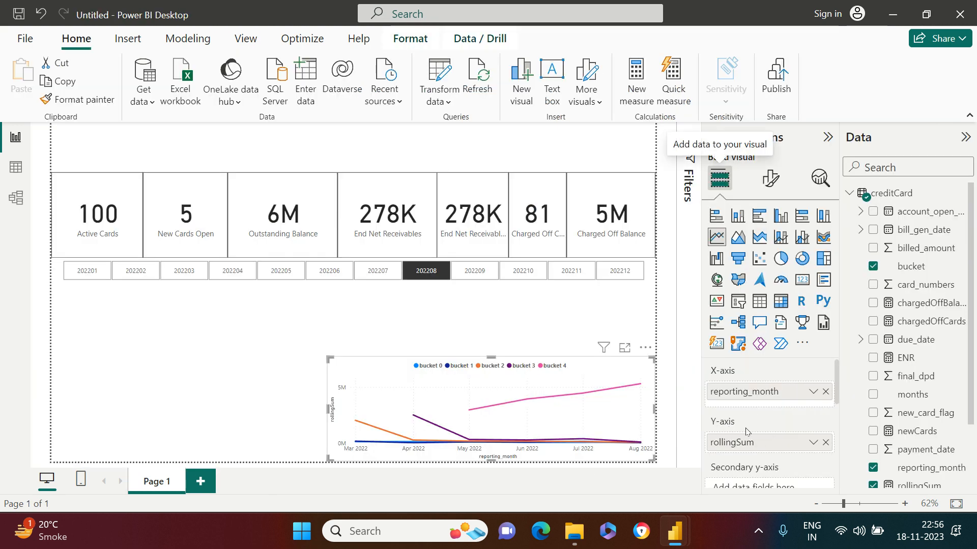
right_click(743, 449)
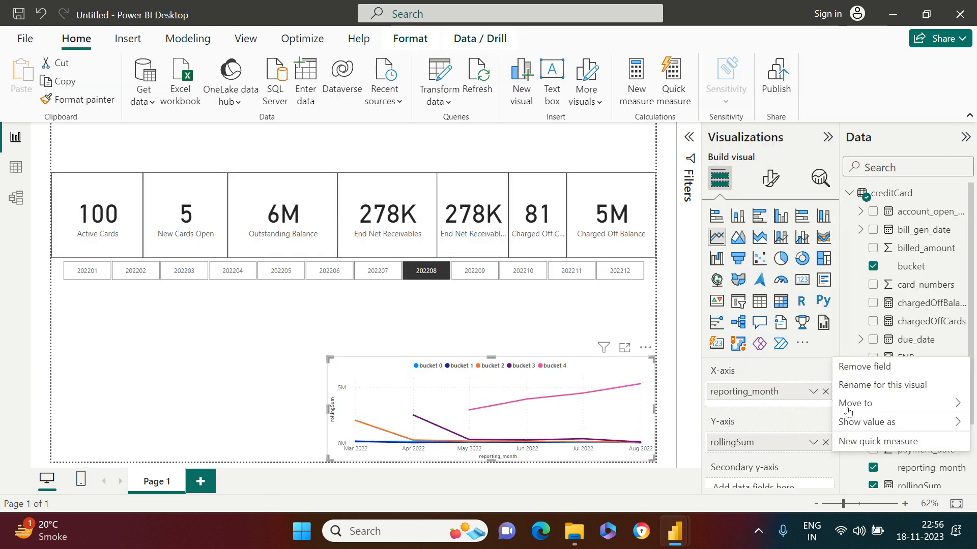
left_click(863, 384)
type("Billed Amount")
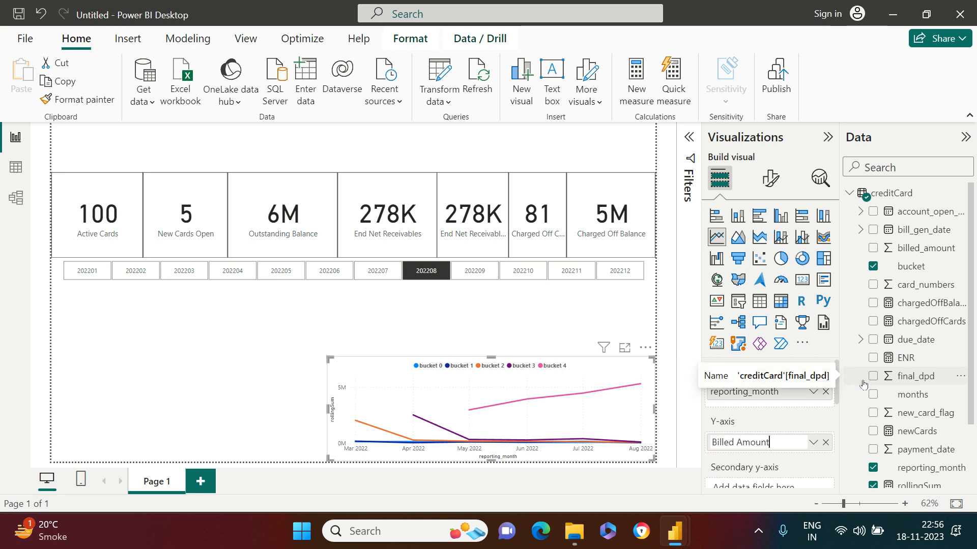
type(" in Last Six MOnt")
key("BackSpace")
key("BackSpace")
key("BackSpace")
type("ont")
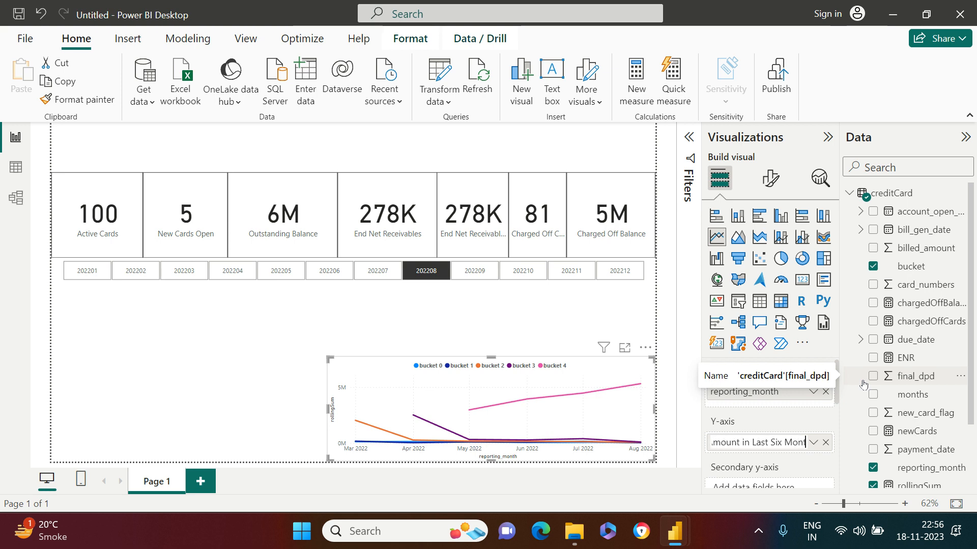
type("hs")
key("Return")
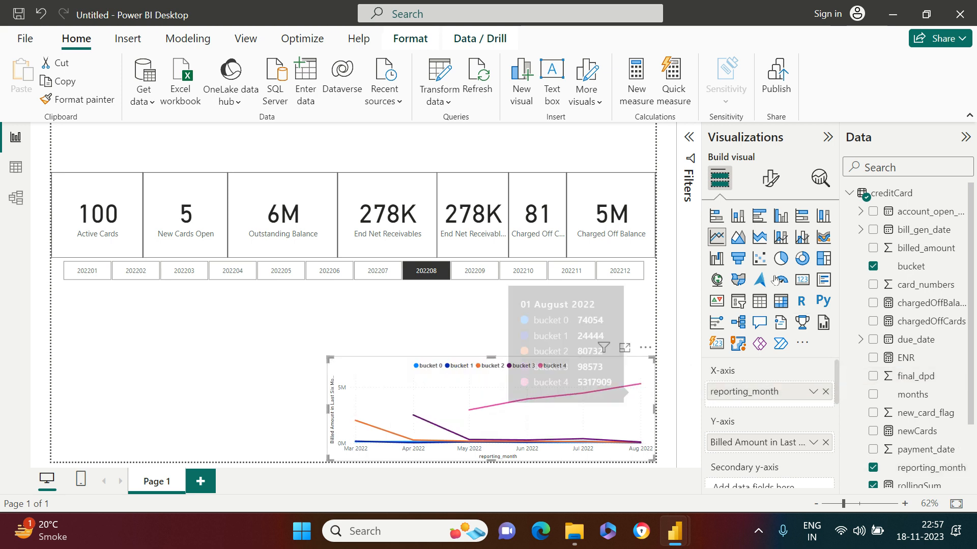
left_click(770, 178)
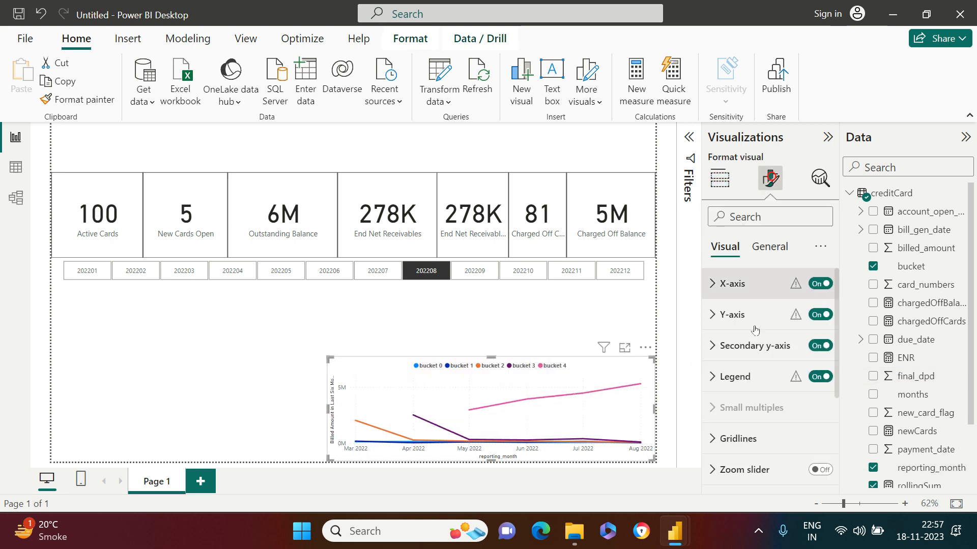
scroll(762, 416, "down", 3)
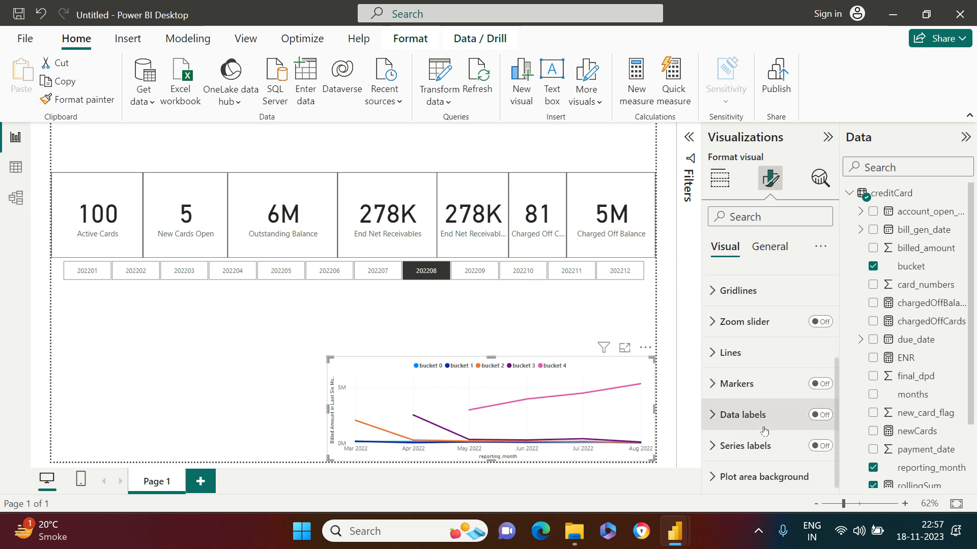
scroll(715, 351, "up", 3)
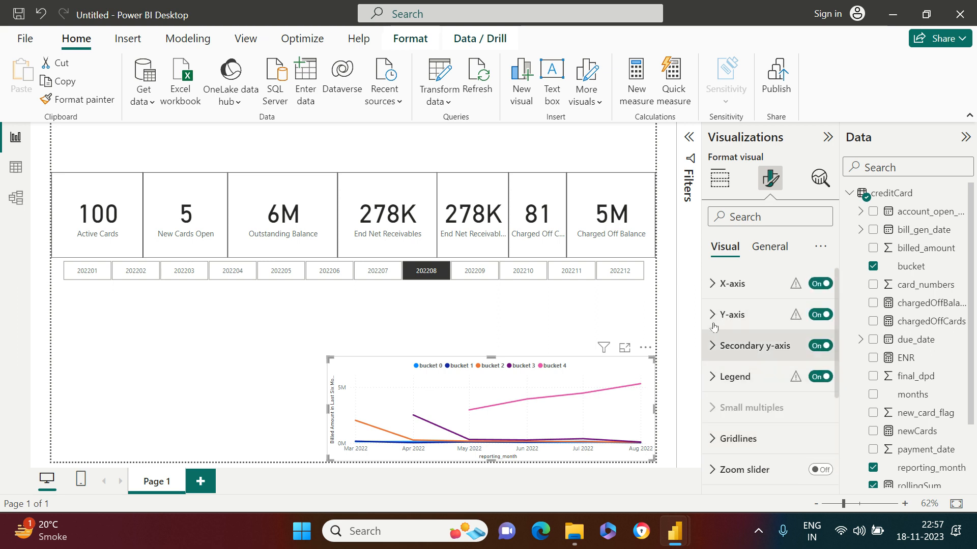
left_click(712, 316)
left_click(712, 316)
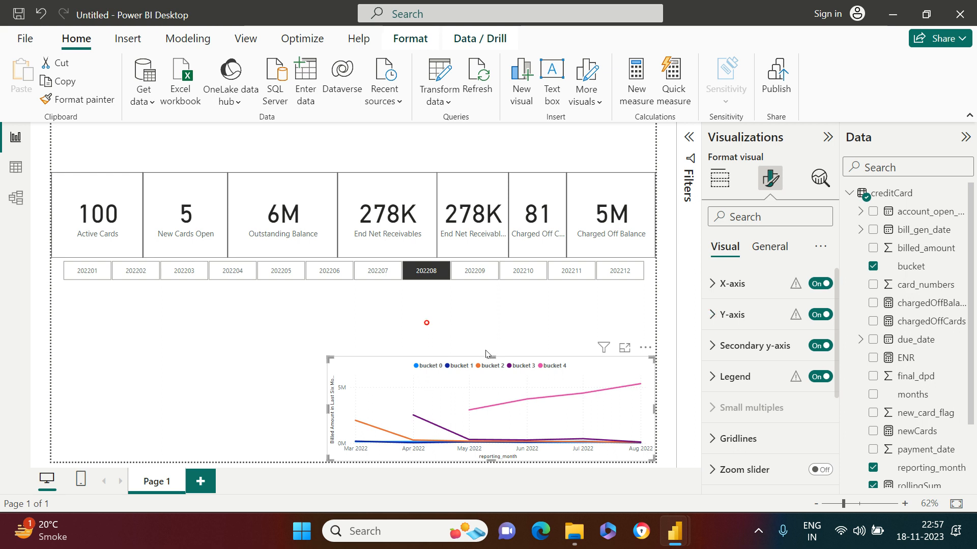
left_click(612, 359)
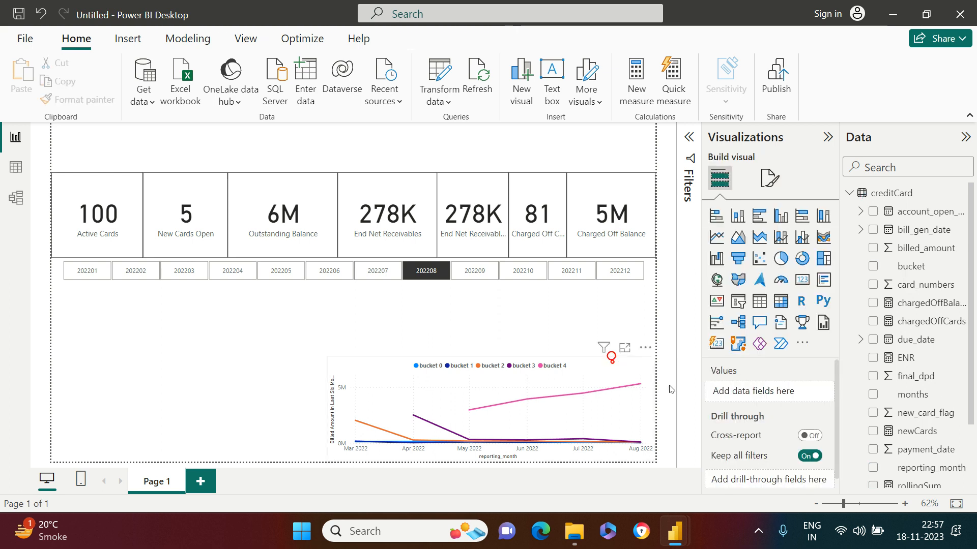
left_click(631, 362)
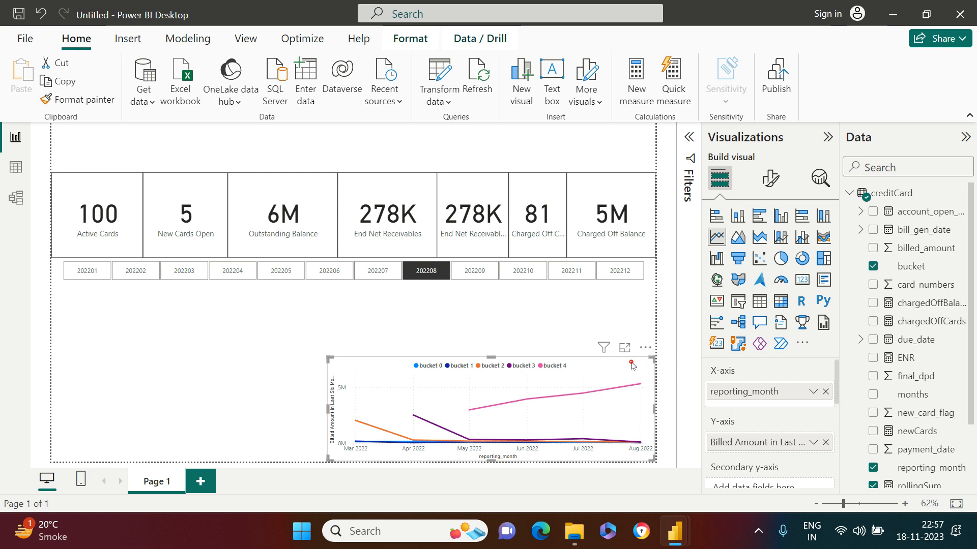
- Turn on the visual border in the line chart's effects and keep the chart selected
left_click(771, 178)
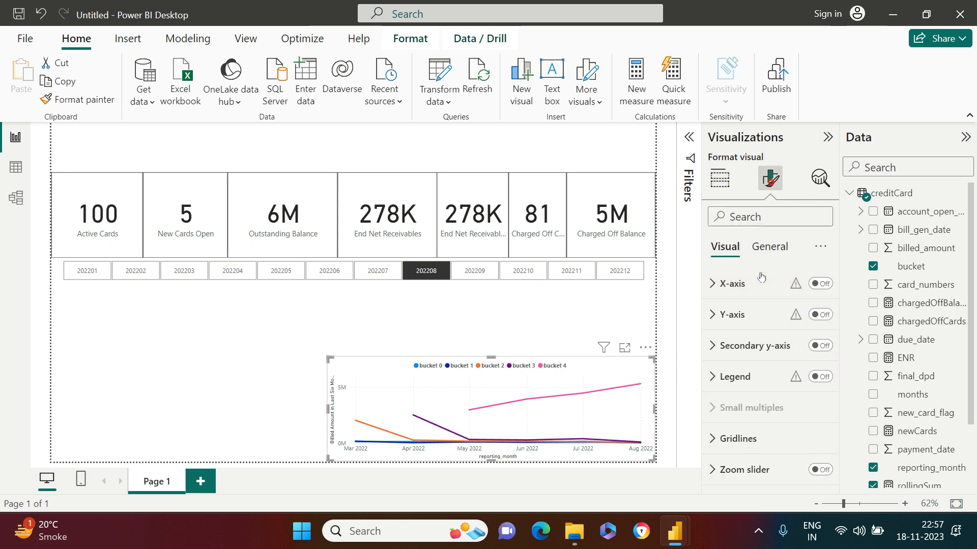
left_click(771, 247)
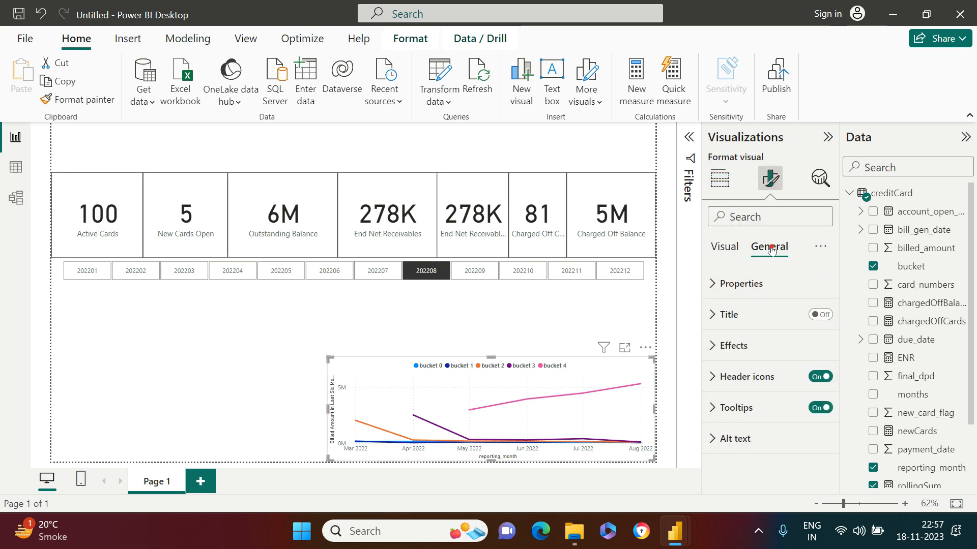
left_click(736, 345)
scroll(814, 356, "down", 3)
left_click(815, 342)
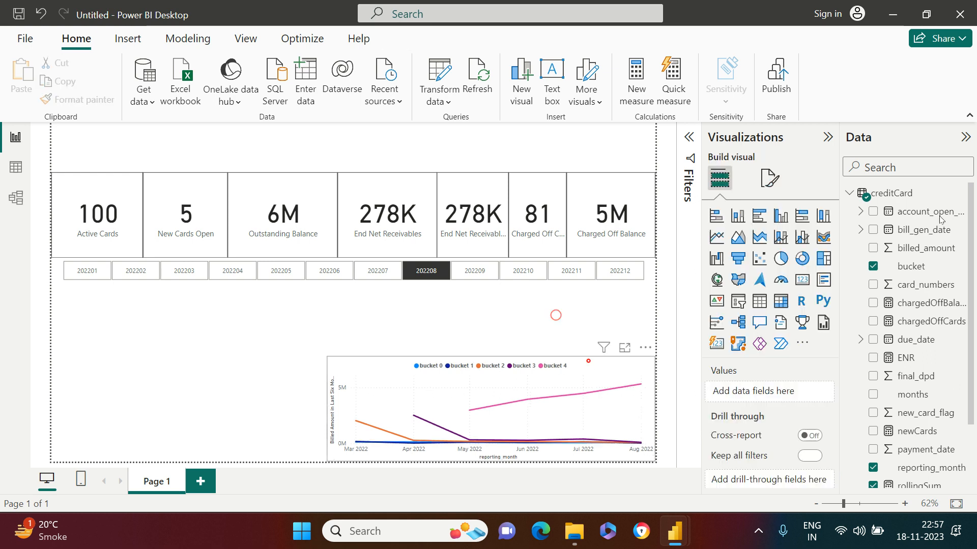
left_click(588, 364)
- Create a creditCard measure with the formula rollingSum = CALCULATE(SUM(creditCard[billed_amount]),DATESINPERIOD(dateTable[Date],MAX(dateTable[Date]),-6,MONTH)
right_click(900, 189)
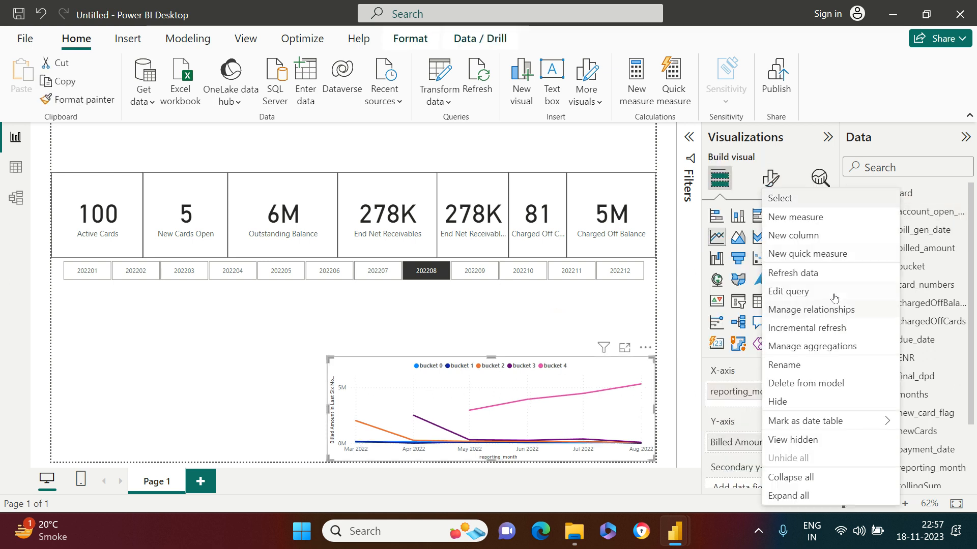
left_click(830, 217)
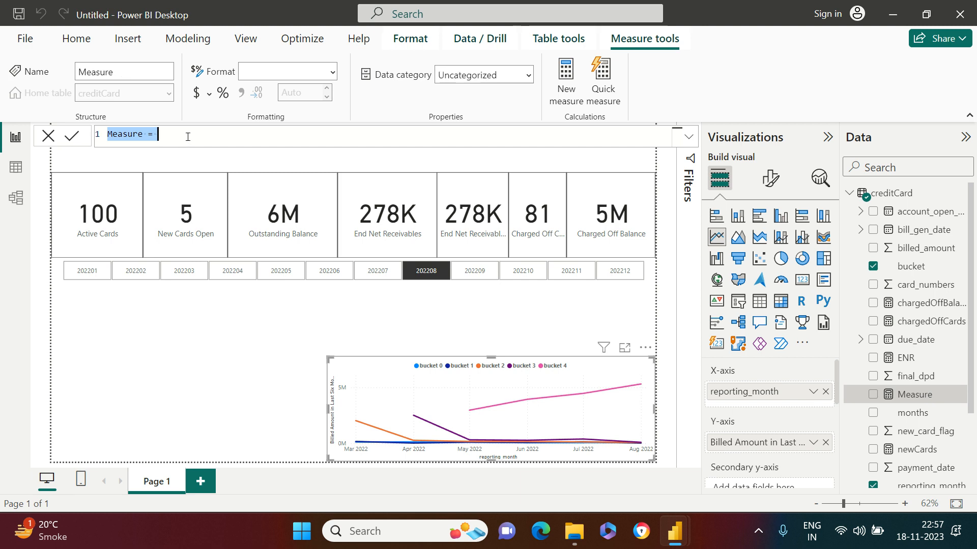
type("rollingSum = CALCULATE(SUM(creditCard[billed_amount]),DATESINPERIOD(dateTable[Date],MAX(dateTable[Date]),-6, MONTH)")
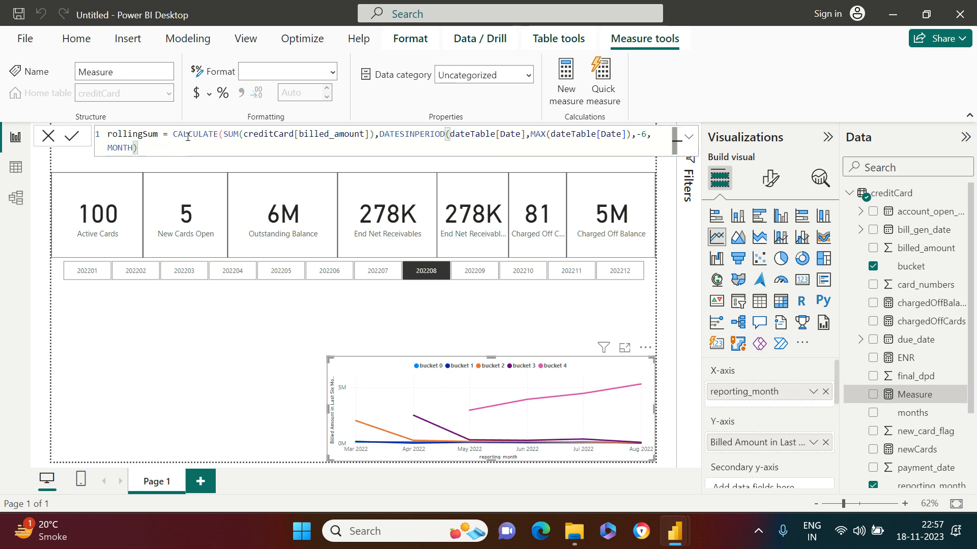
- Rename the new measure rollingCount in its formula and replace the SUM function with COUNT
left_click_drag(144, 134, 158, 134)
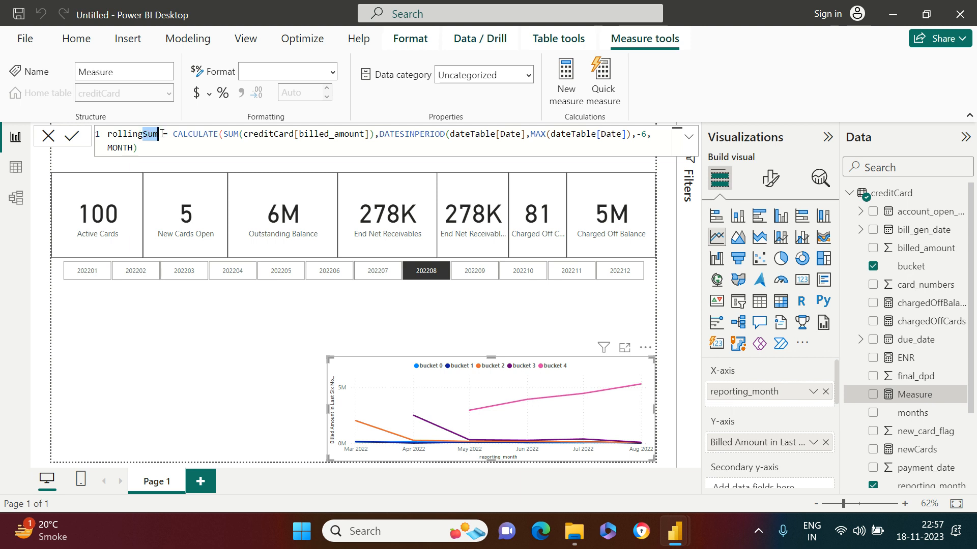
type("c")
key("BackSpace")
type("Count")
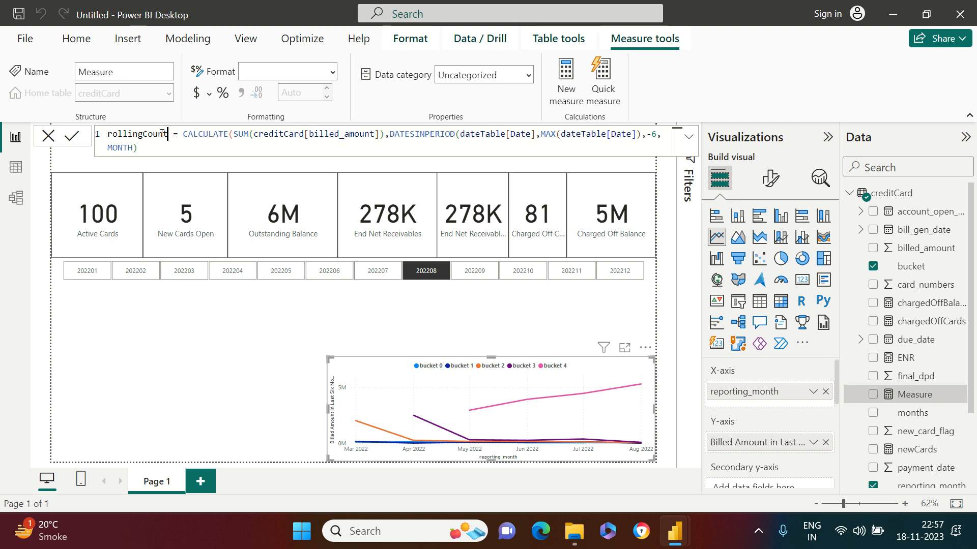
key("ctrl+shift+Right")
key("ctrl+shift+Left")
key("ctrl+shift+Left")
type("COUNT")
- Make the rollingCount measure count creditCard[card_numbers] instead of billed_amount and commit the formula
key("ctrl+Right")
key("ctrl+Right")
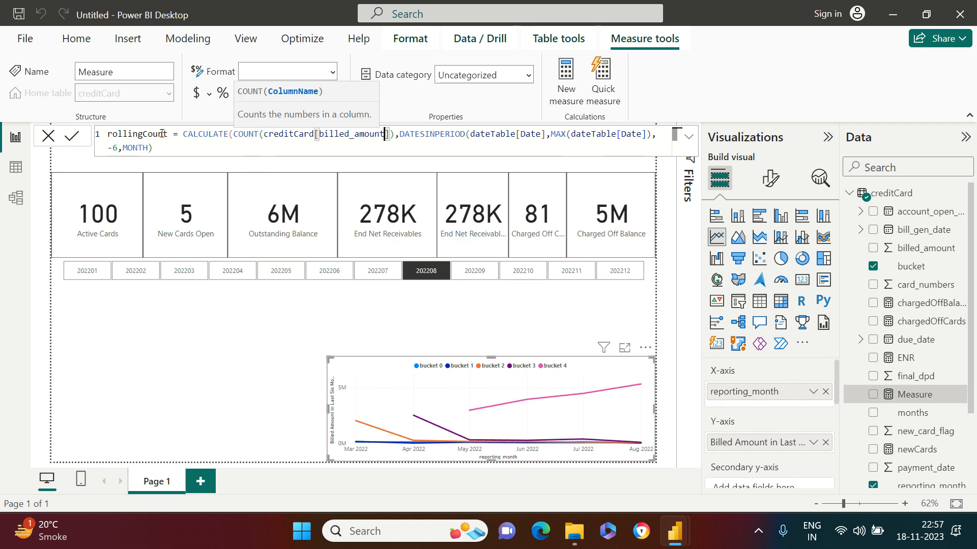
key("ctrl+shift+Left")
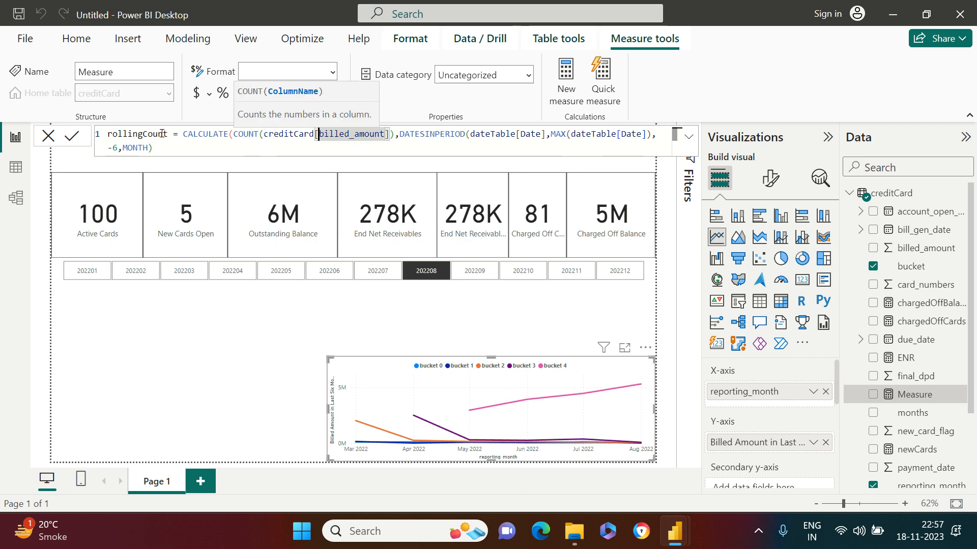
key("ctrl+Left")
key("ctrl+shift+Right")
key("ctrl+shift+Right")
key("ctrl+shift+Right")
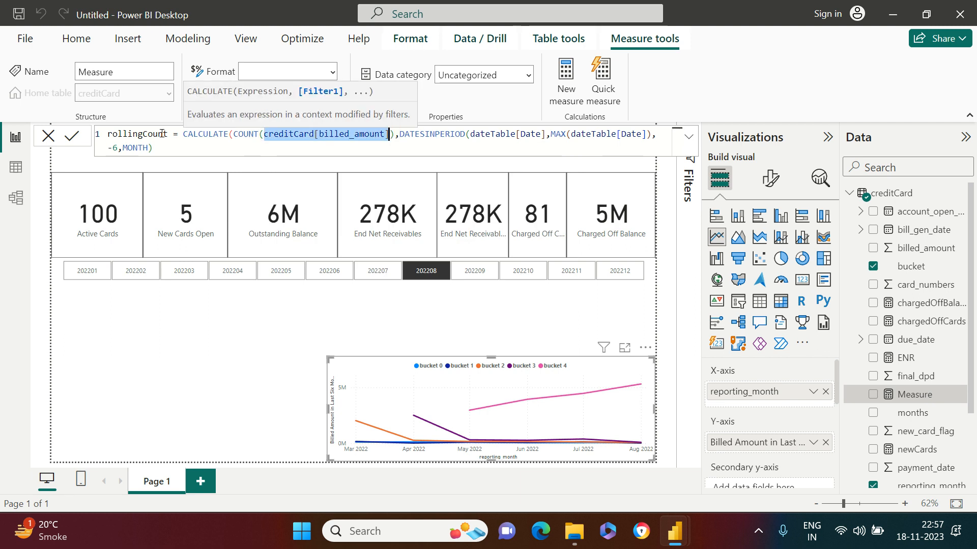
type("card")
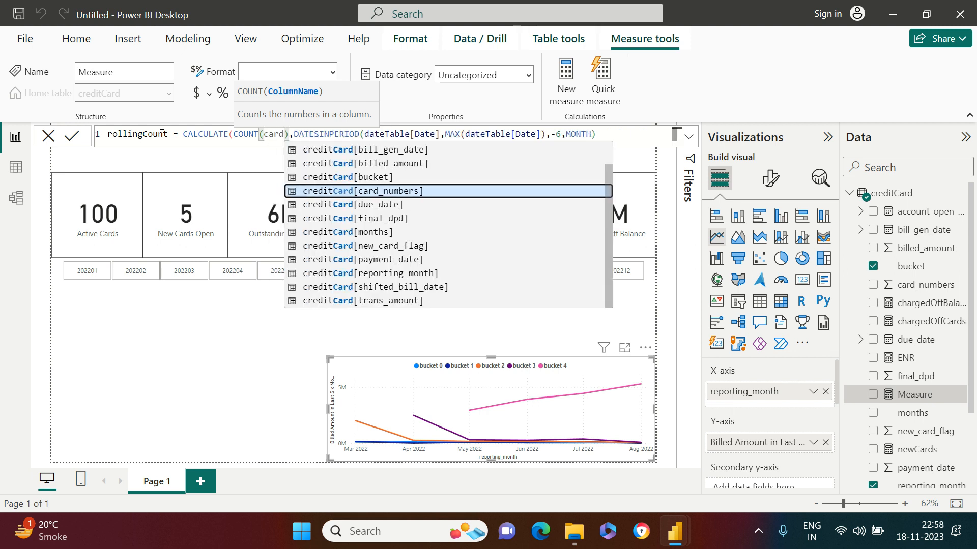
key("Tab")
key("End")
key("End")
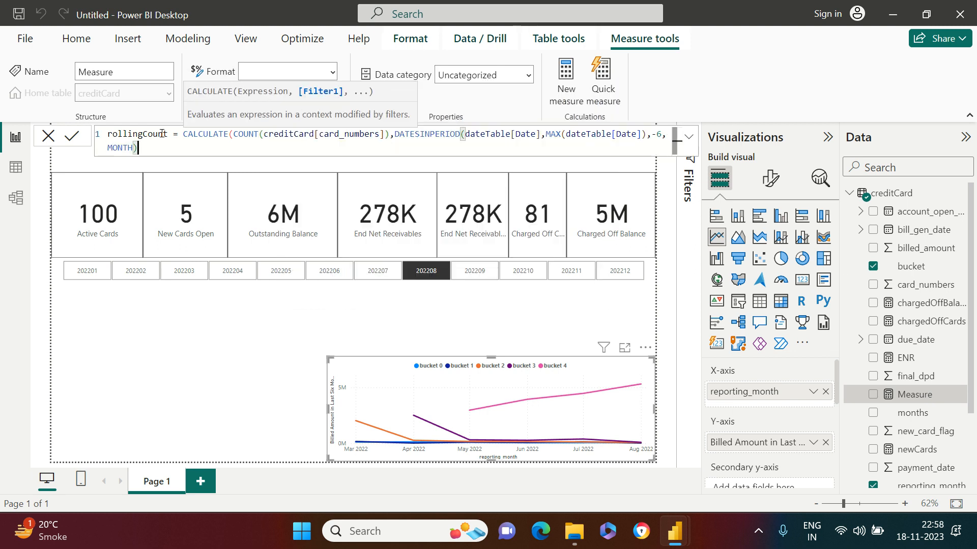
key("Return")
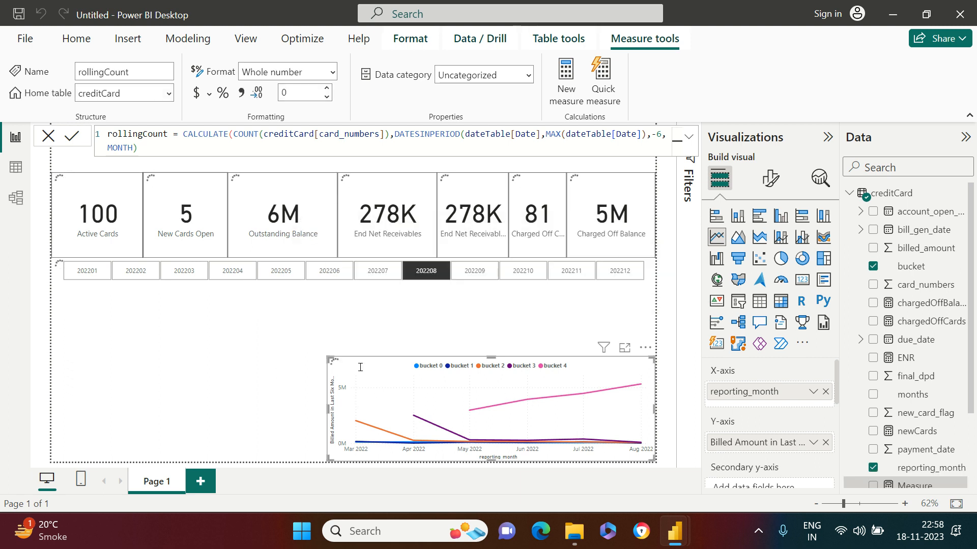
- Duplicate the billed amount line chart and place the copy in the lower-left area of the report page
left_click(377, 360)
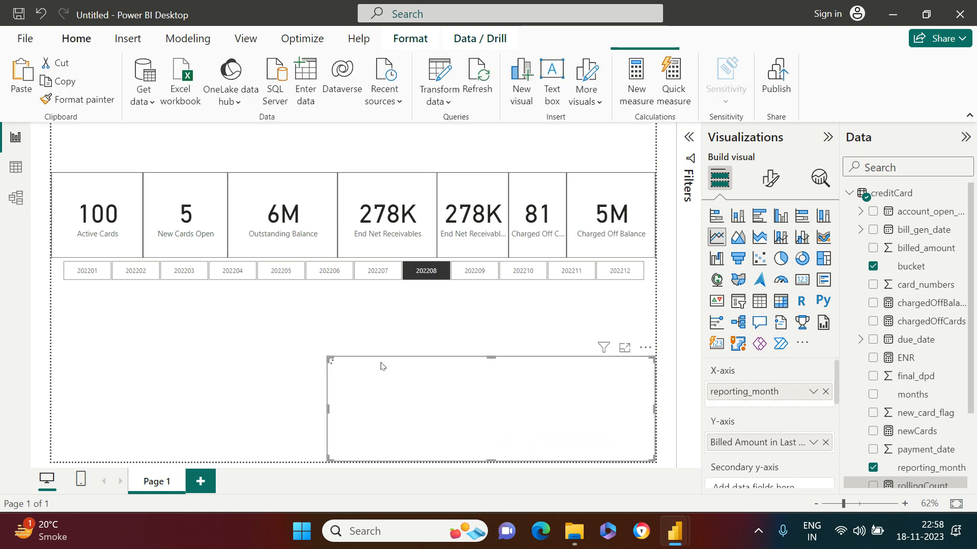
left_click_drag(379, 365, 127, 339)
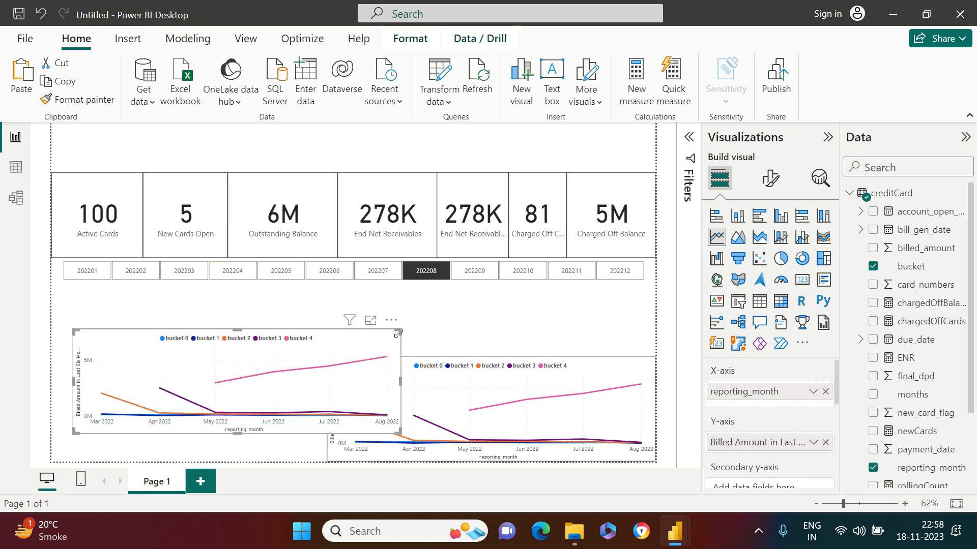
left_click(389, 342)
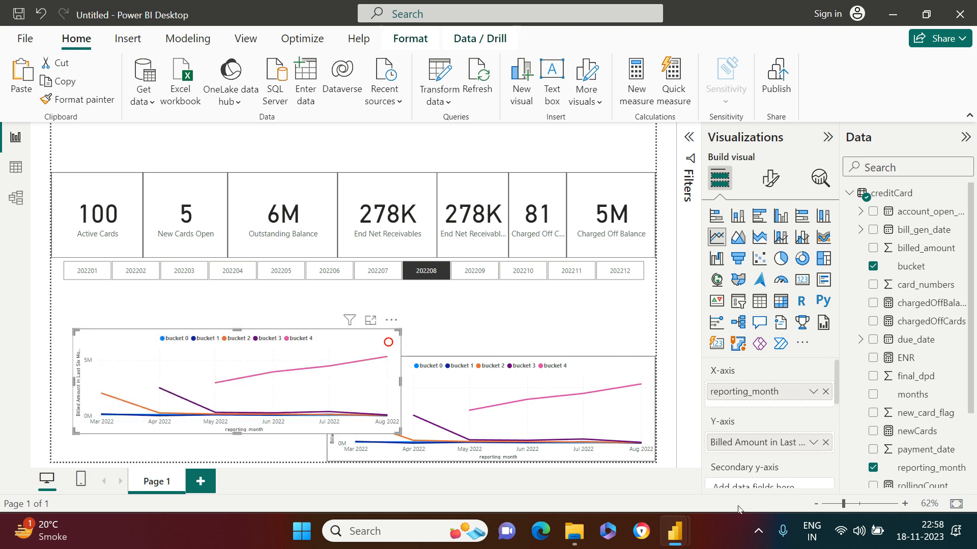
- Replace the billed amount y-axis field of the copied line chart with the rollingCount measure
scroll(782, 432, "down", 5)
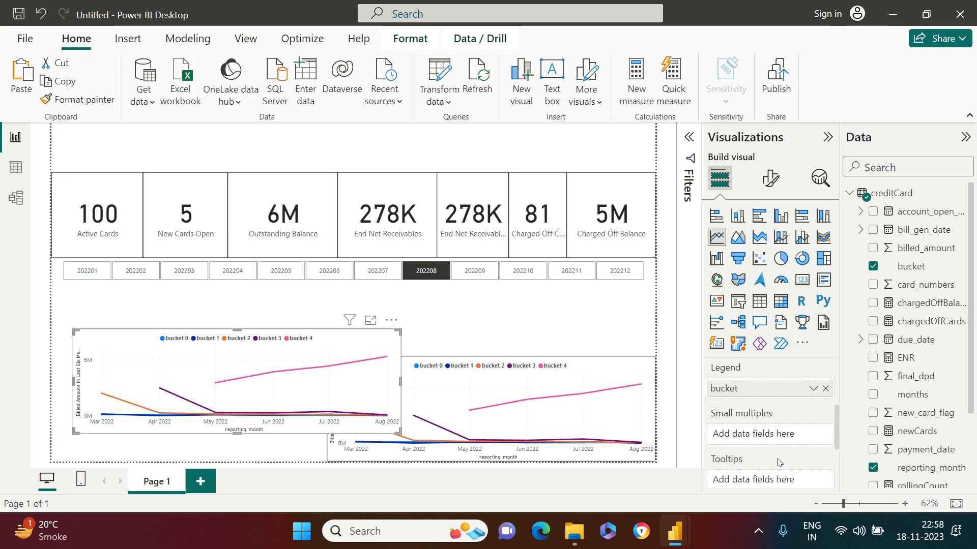
scroll(775, 429, "up", 5)
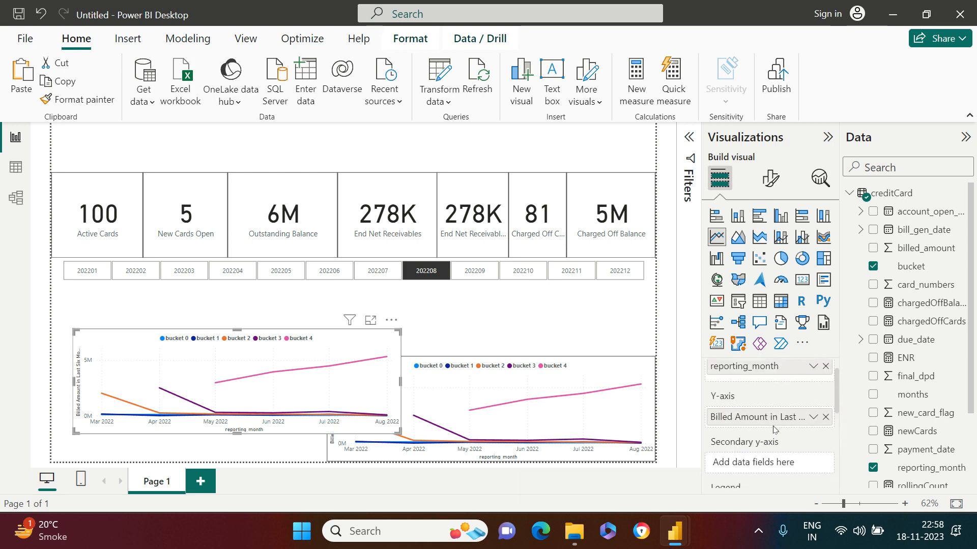
scroll(762, 443, "down", 1)
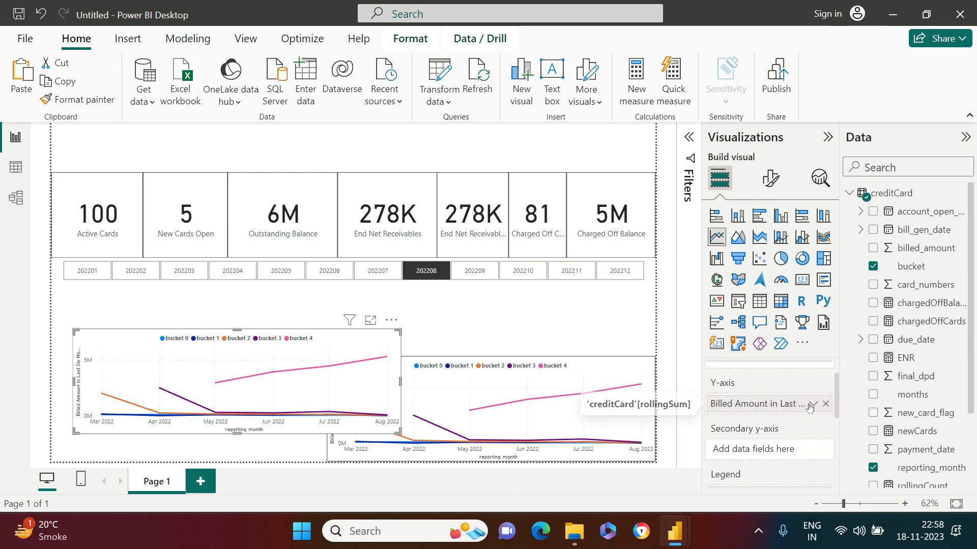
left_click(825, 404)
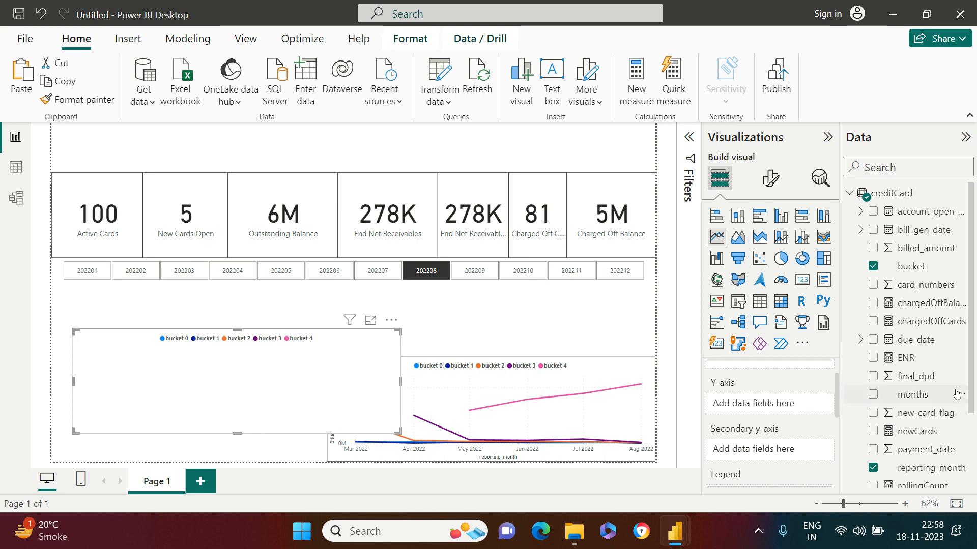
scroll(957, 389, "down", 3)
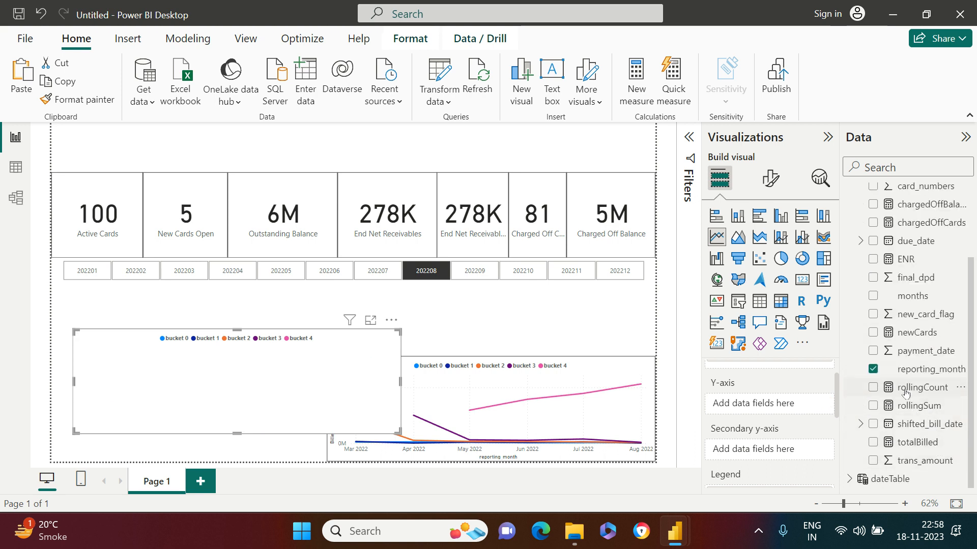
left_click(873, 388)
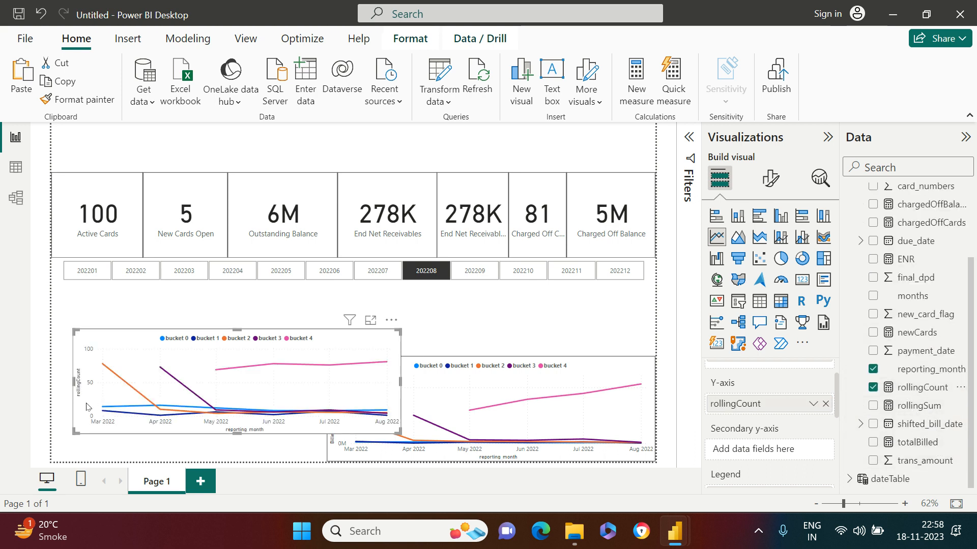
- Check the axis wording in the credit_risk_dashboard report, then rename the copied chart's rollingCount field for this visual as "Count of Active Cards"
left_click(813, 404)
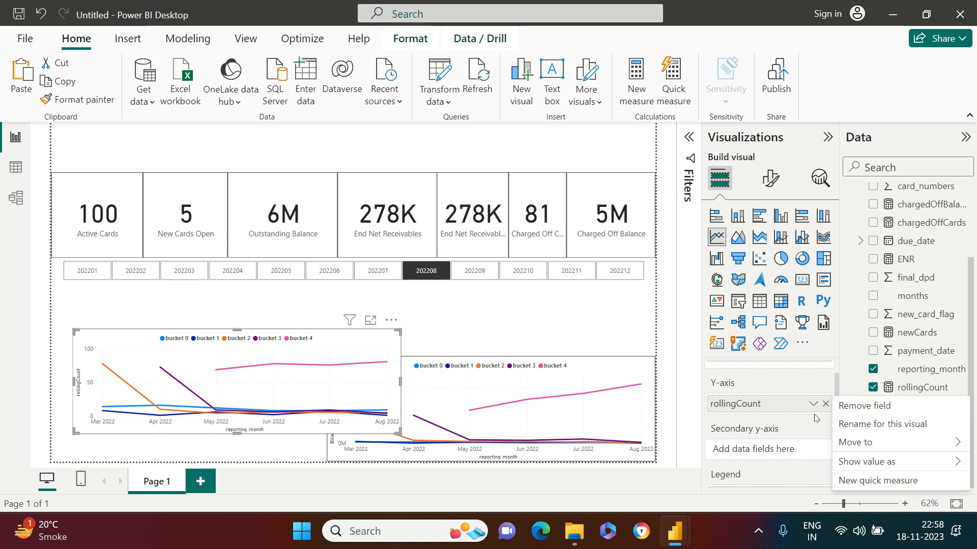
left_click(852, 422)
mouse_move(674, 532)
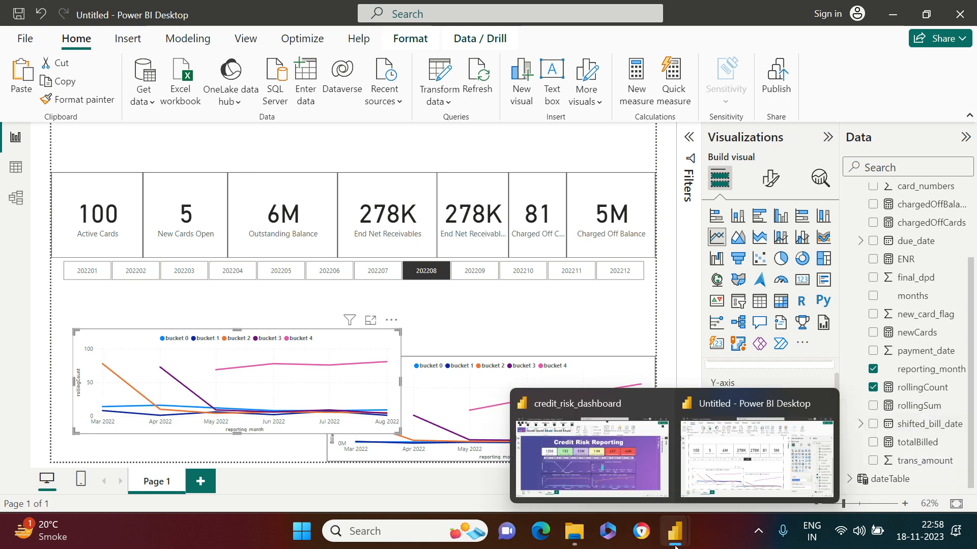
left_click(593, 476)
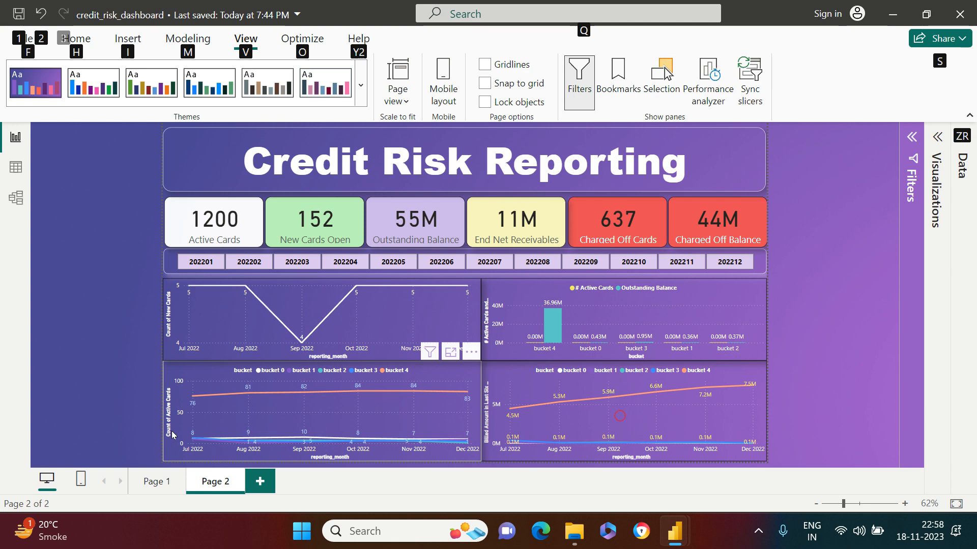
key("alt+Tab")
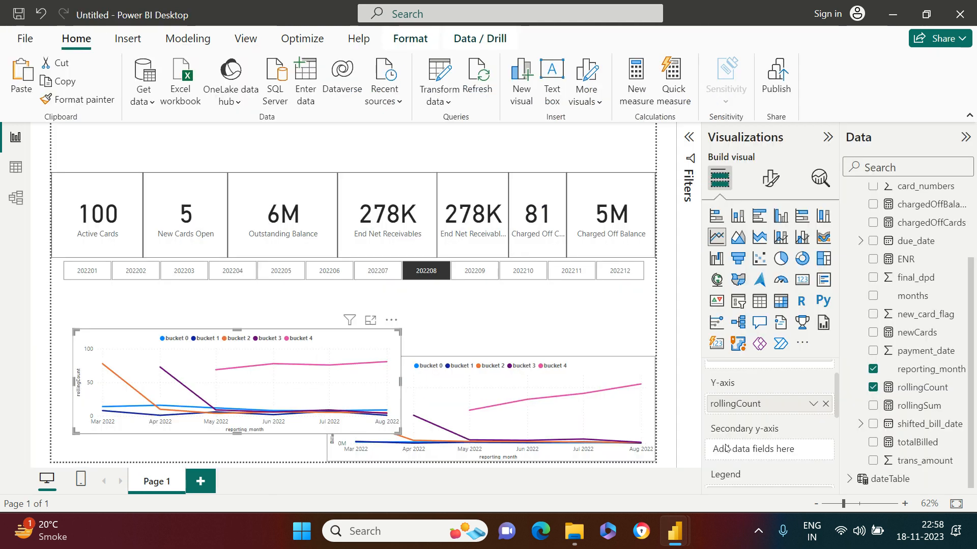
right_click(749, 406)
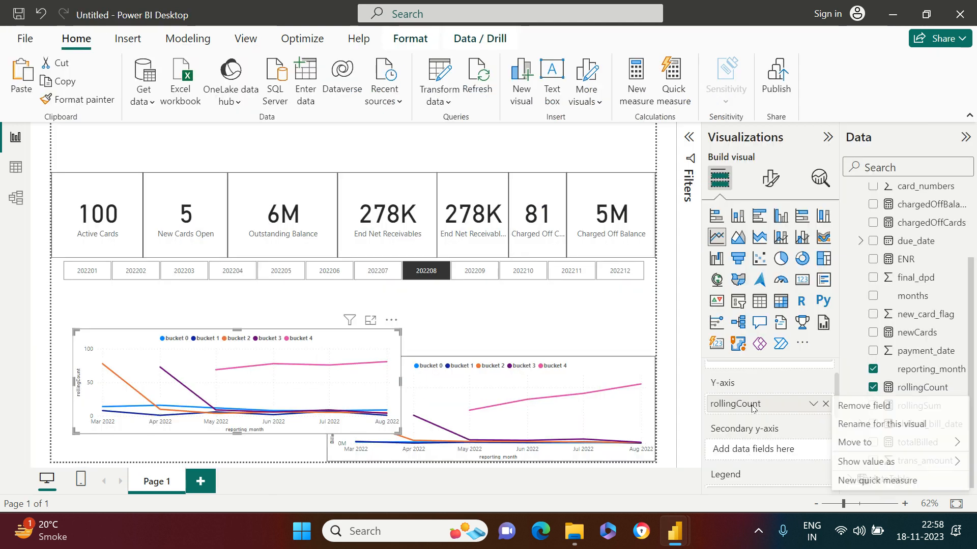
left_click(867, 429)
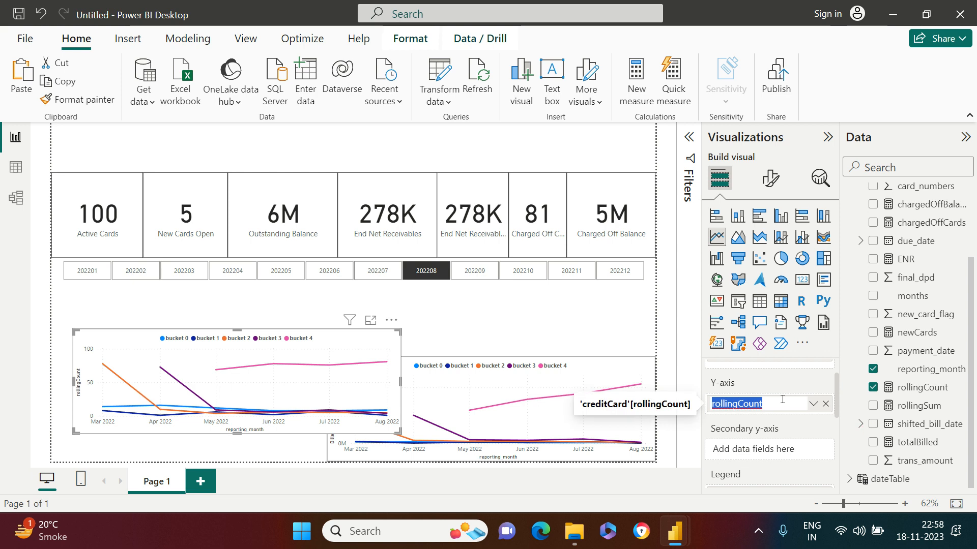
type("Count of Active Card")
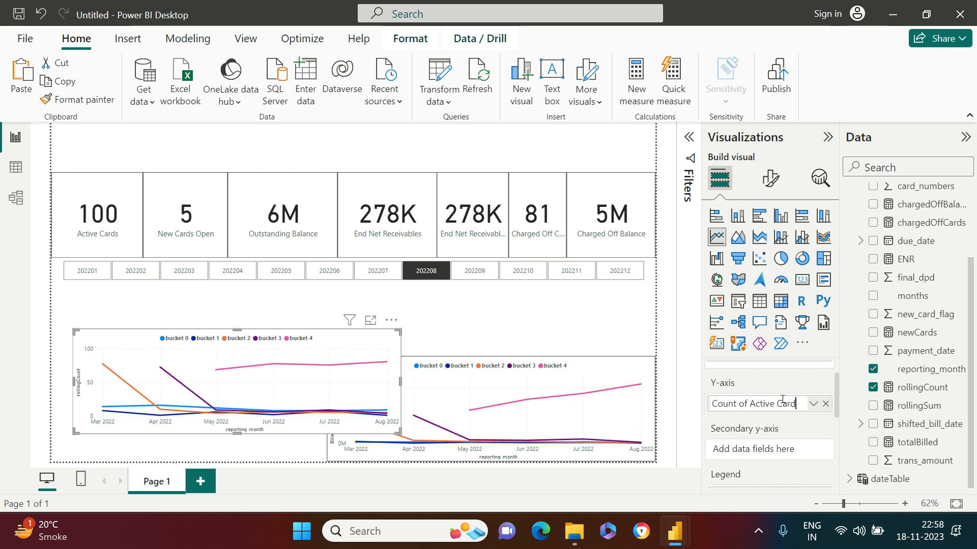
key("Return")
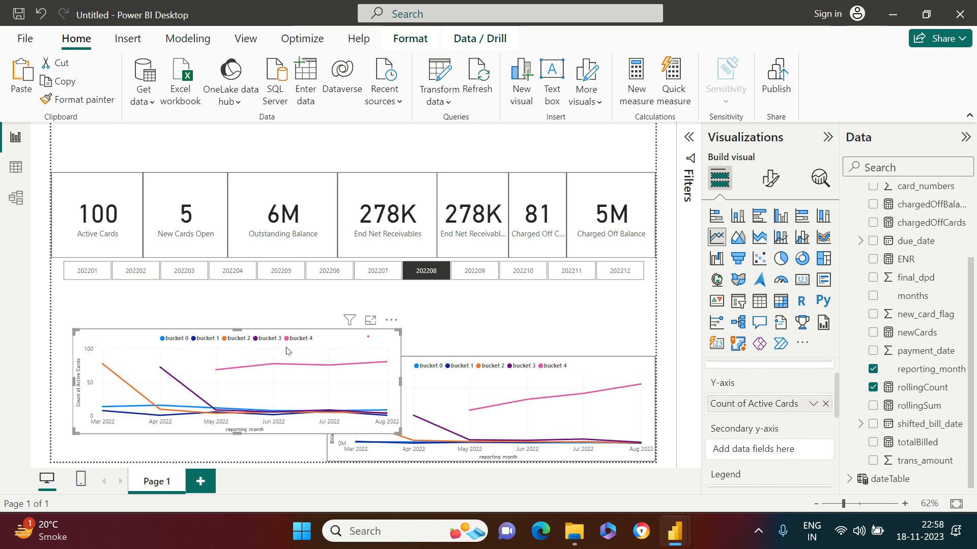
- Align the active cards chart with the page's left edge and narrow the billed amount chart from its left side
left_click_drag(288, 351, 267, 362)
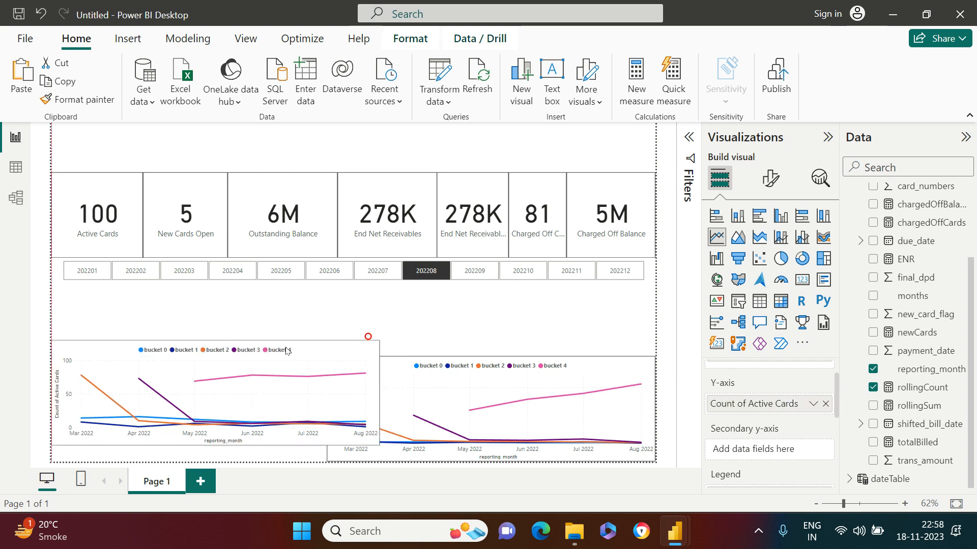
left_click(404, 362)
left_click_drag(328, 409, 352, 415)
left_click(361, 342)
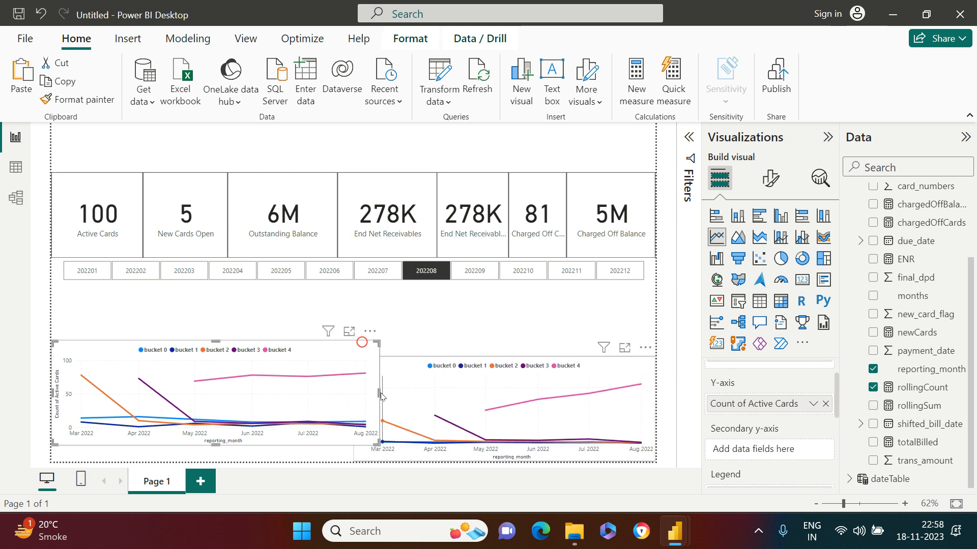
- Fit the active-cards line chart beside the billed-amount chart at the page bottom and reduce both charts to the same height
left_click_drag(375, 395, 352, 400)
left_click_drag(298, 347, 298, 385)
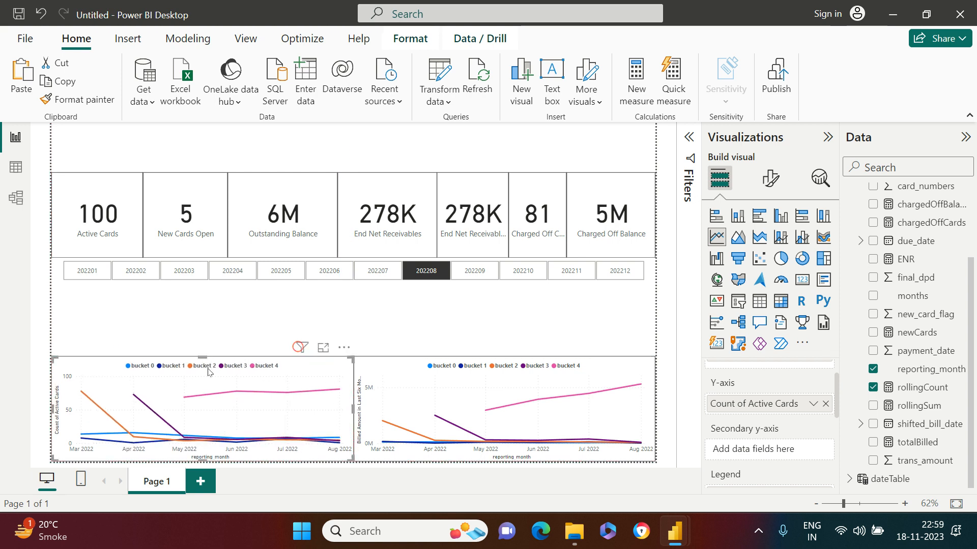
left_click_drag(203, 359, 206, 374)
left_click(372, 360)
left_click_drag(503, 373, 503, 369)
left_click(465, 321)
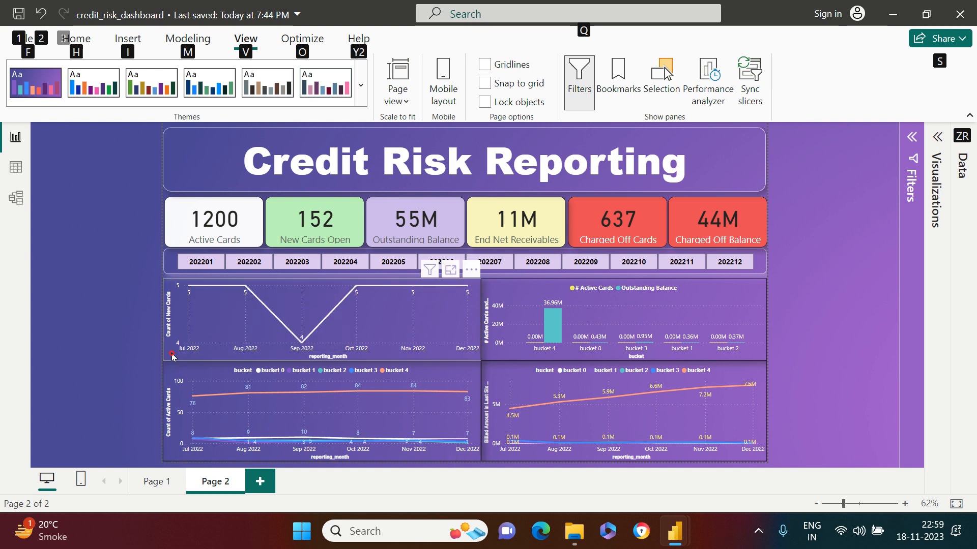
- Switch to the credit_risk_dashboard report and examine the axis fields used by its new-cards line chart
left_click(201, 356)
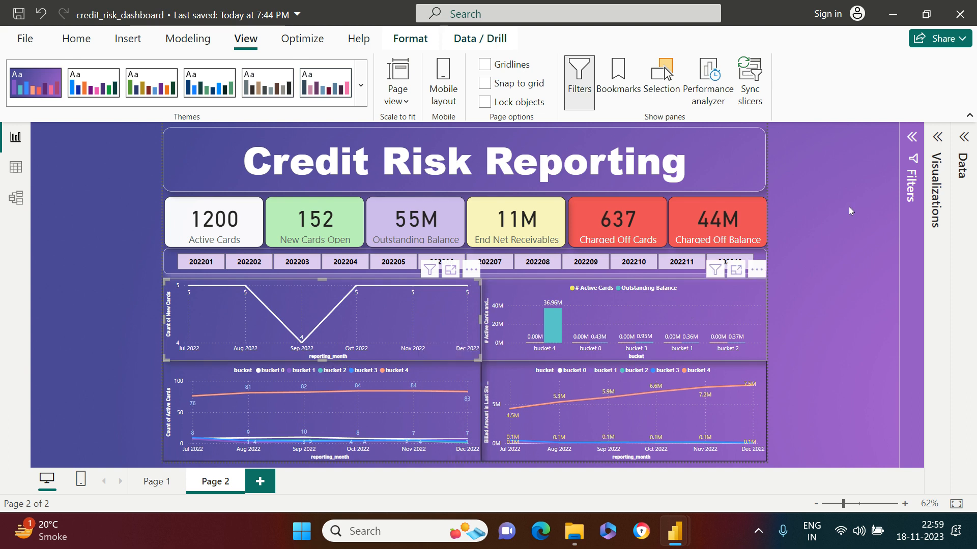
left_click(939, 138)
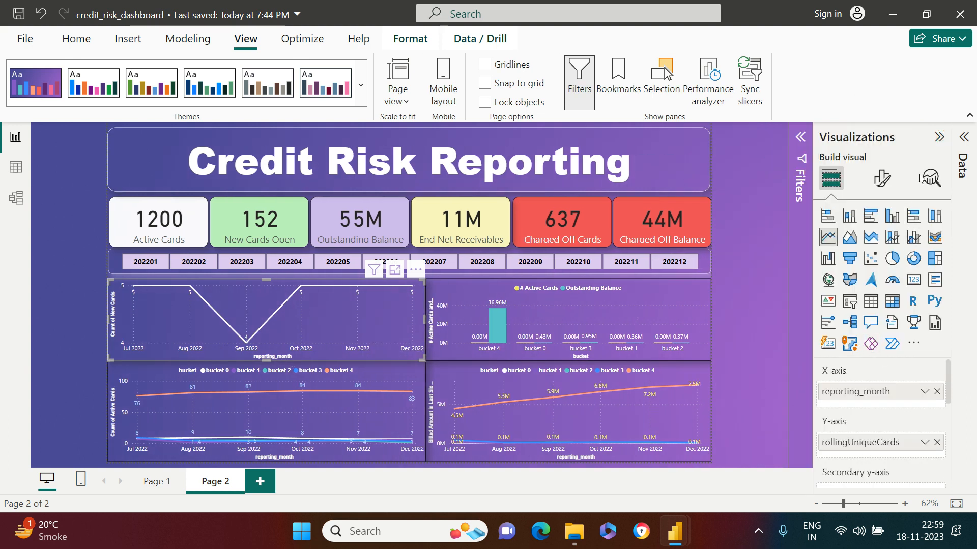
left_click(964, 138)
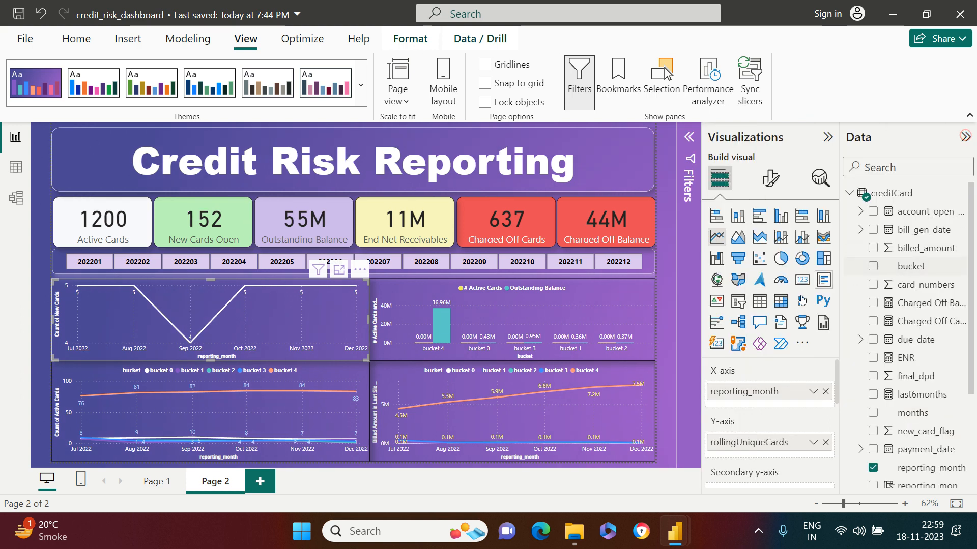
scroll(798, 416, "down", 1)
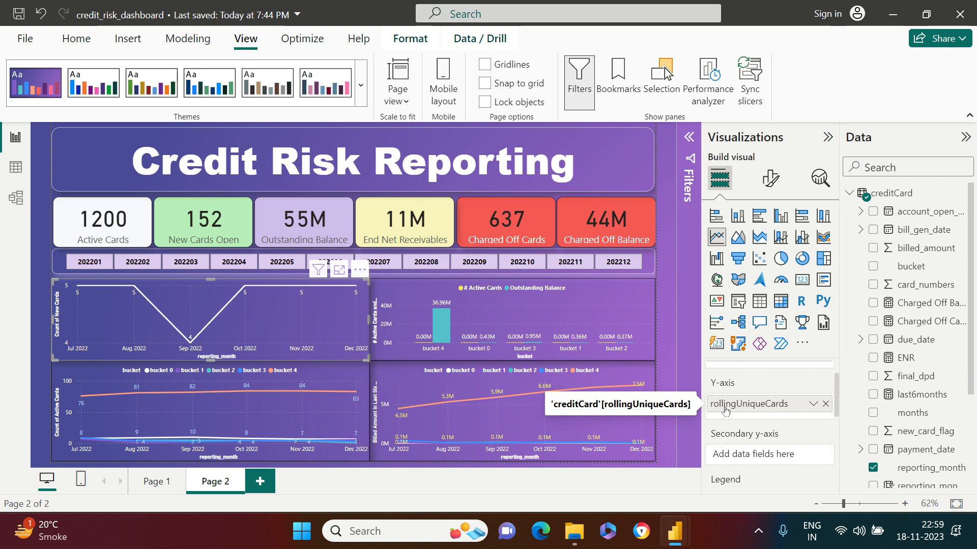
left_click(827, 136)
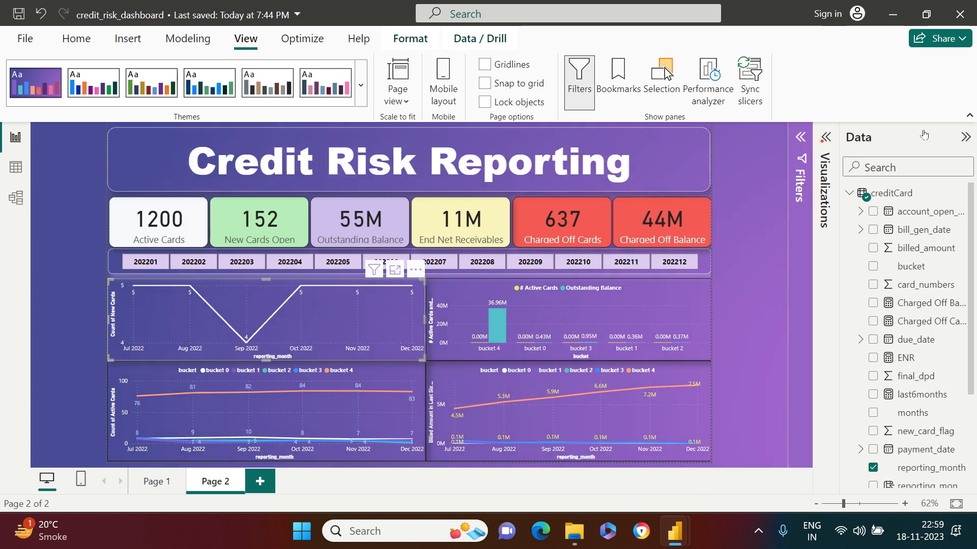
left_click(966, 137)
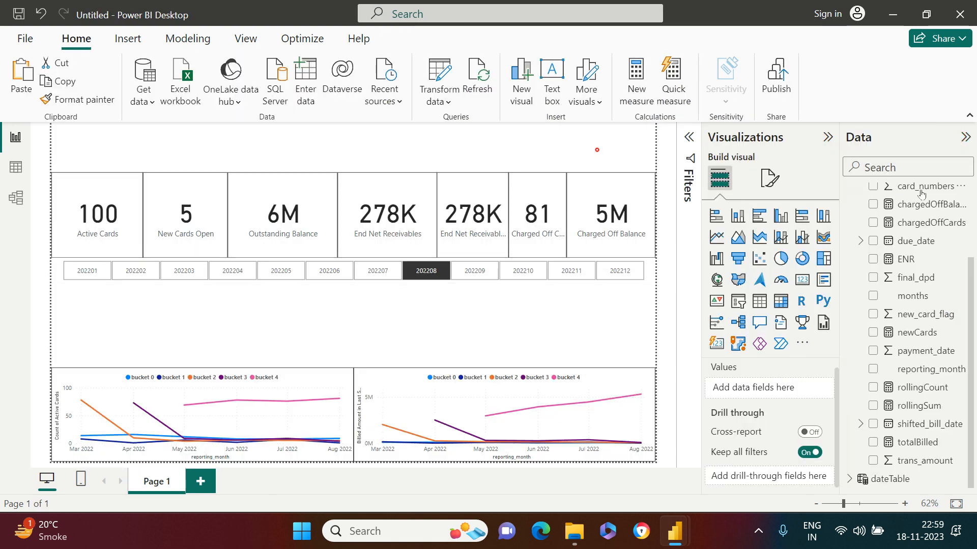
- Create a measure rollingUniqueCards in the creditCard table of the untitled report, beginning with CALCULATE(SUM(creditCard[new_card_flag]),
right_click(903, 197)
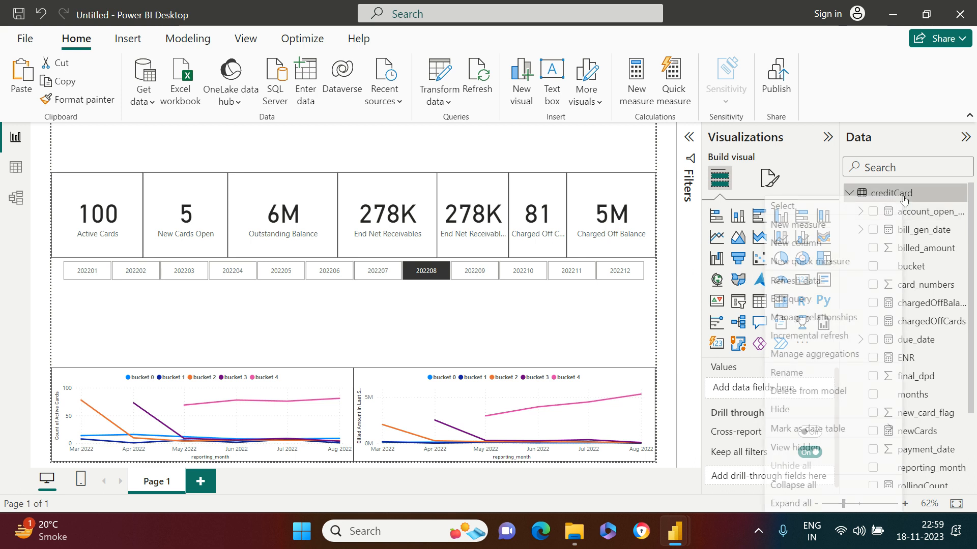
left_click(843, 228)
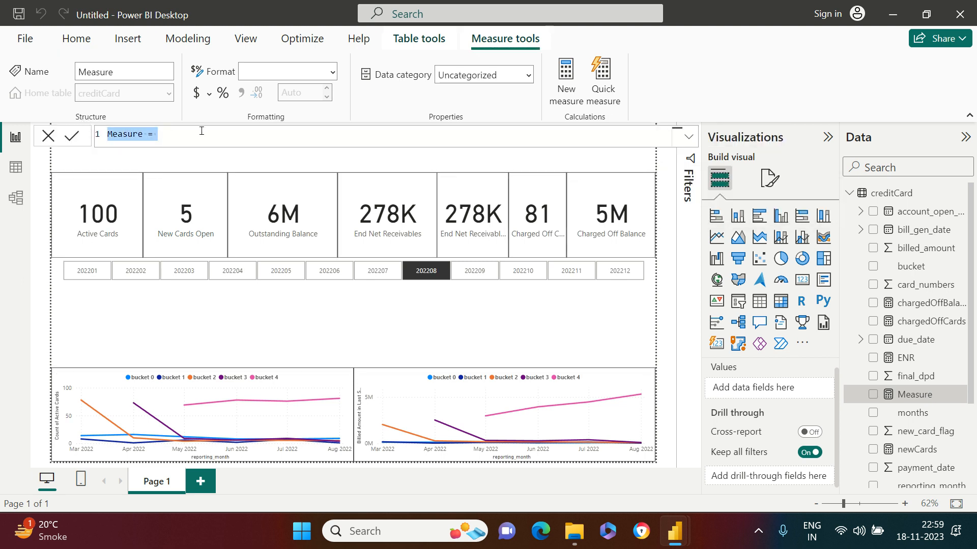
left_click(188, 141)
double_click(130, 135)
type("rolling")
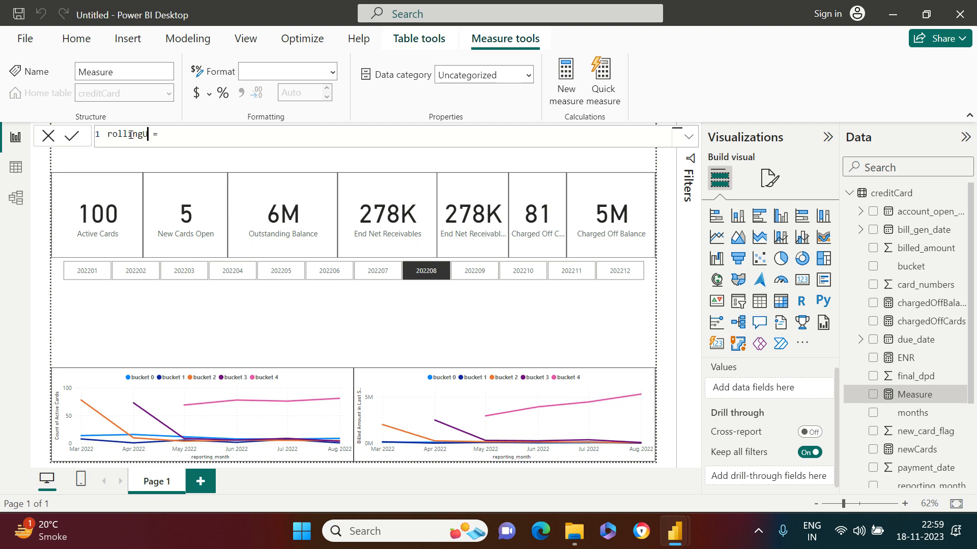
type("UniqueCards = CALCULATE(")
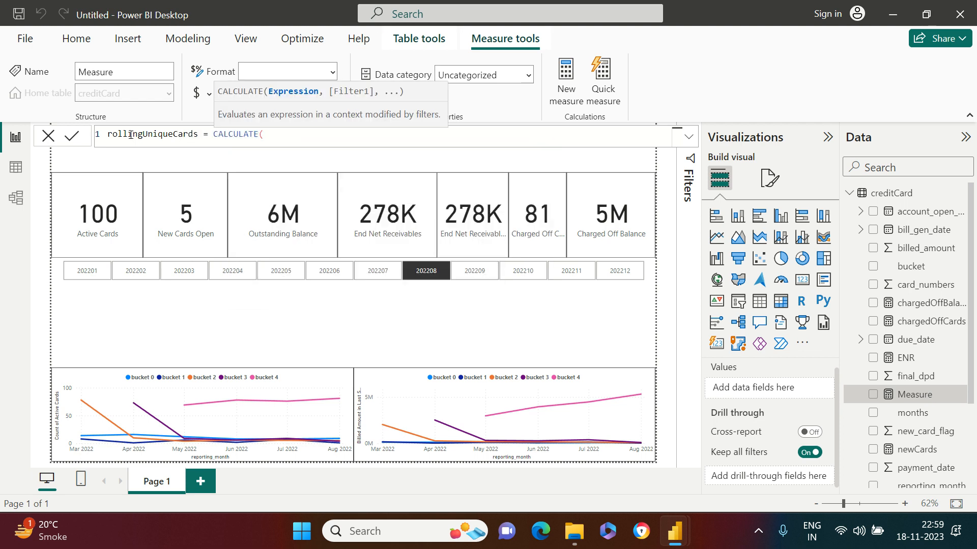
type("SUM(")
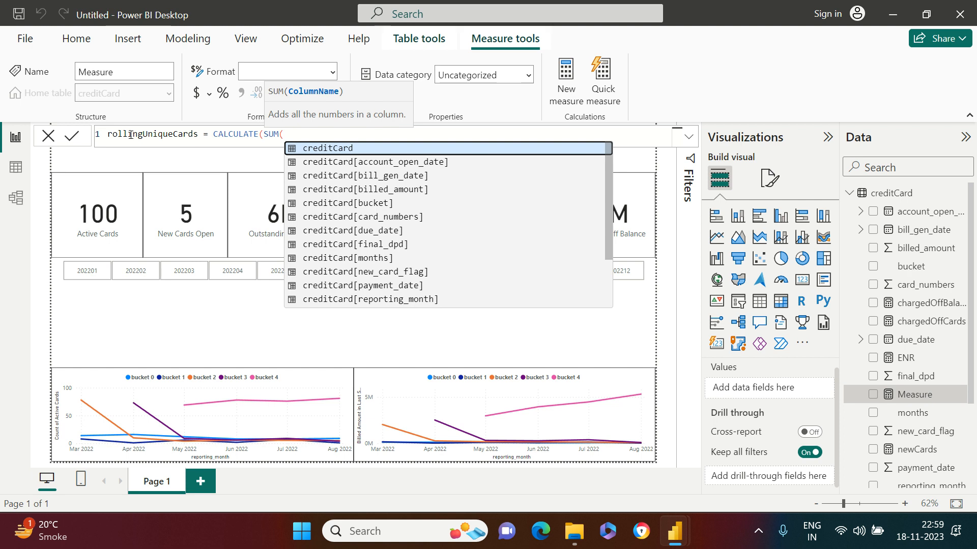
type("creditCard[new_card_flag]), date")
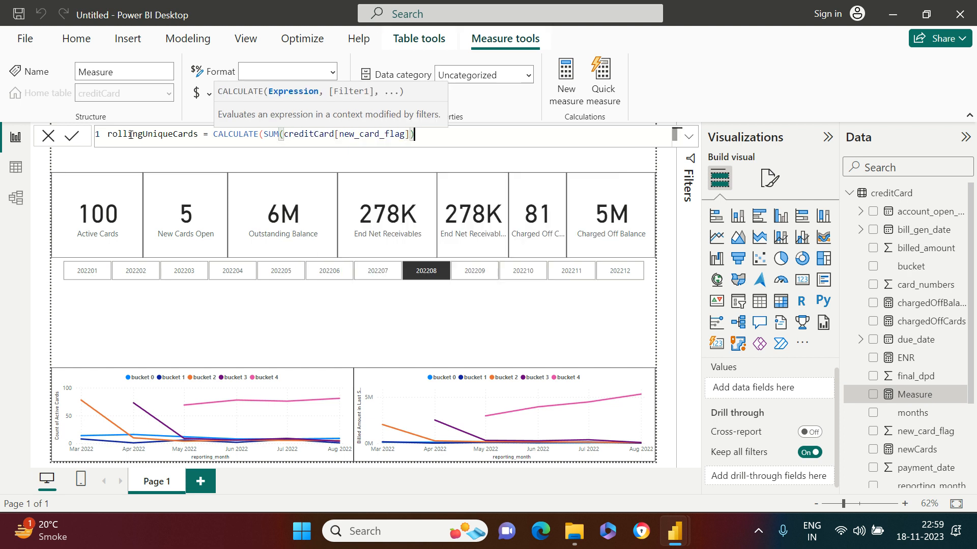
- Add a DATESINPERIOD filter to the rollingUniqueCards formula with dateTable[Date] as its dates argument
key("Down")
key("Down")
key("Down")
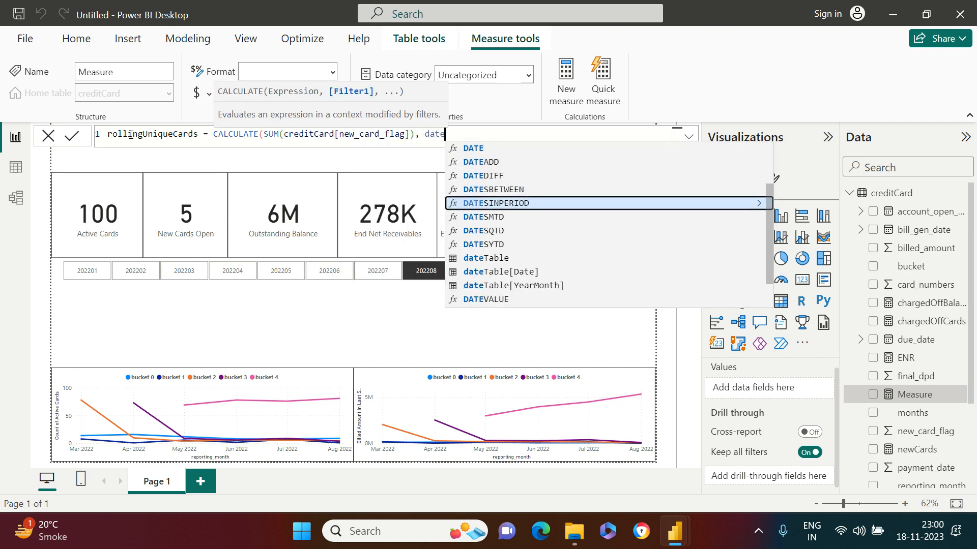
key("Tab")
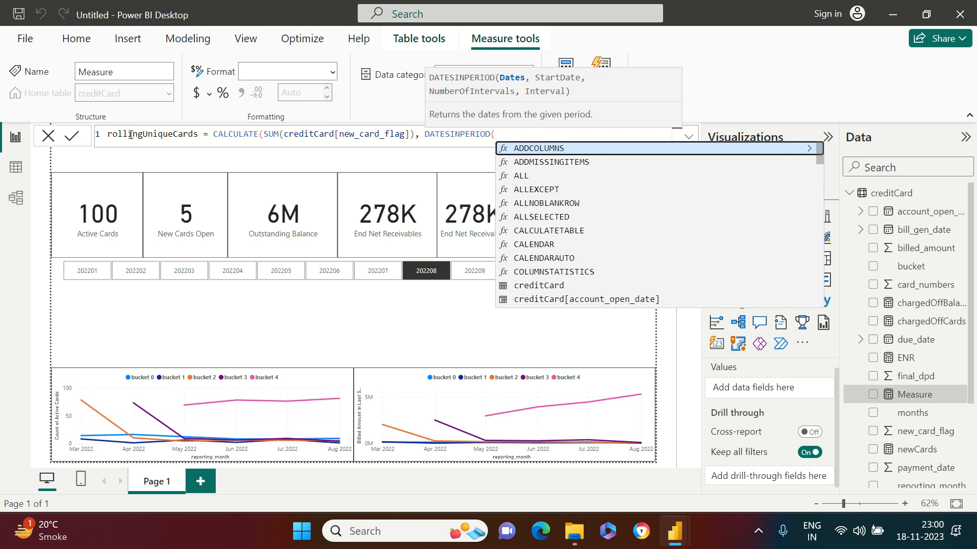
type("datet")
key("Down")
key("Tab")
- Enter MAX(dateTable[Date]) as the start date of the DATESINPERIOD filter
type(",max")
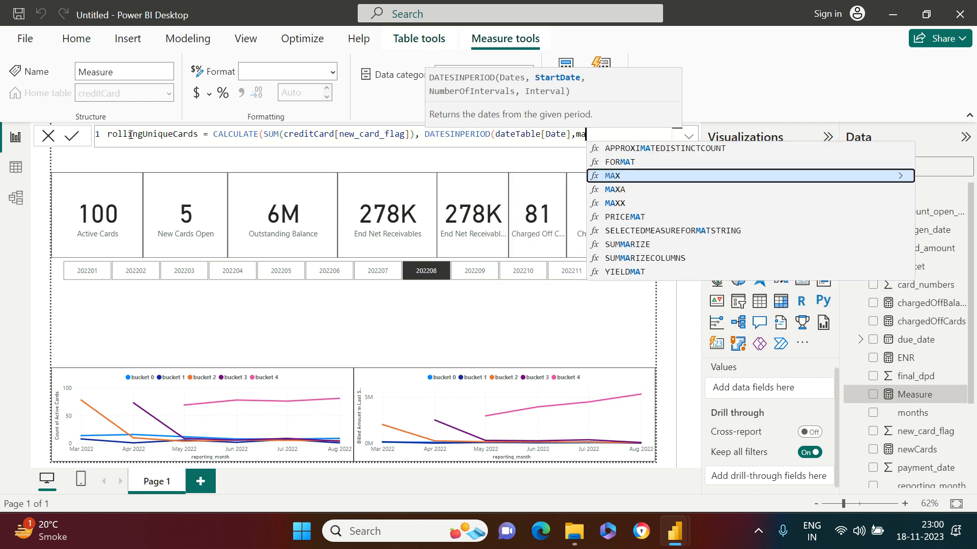
key("Tab")
type("date")
key("Down")
key("Down")
key("Down")
key("Down")
key("Down")
key("Down")
key("Down")
key("Down")
key("Down")
key("Tab")
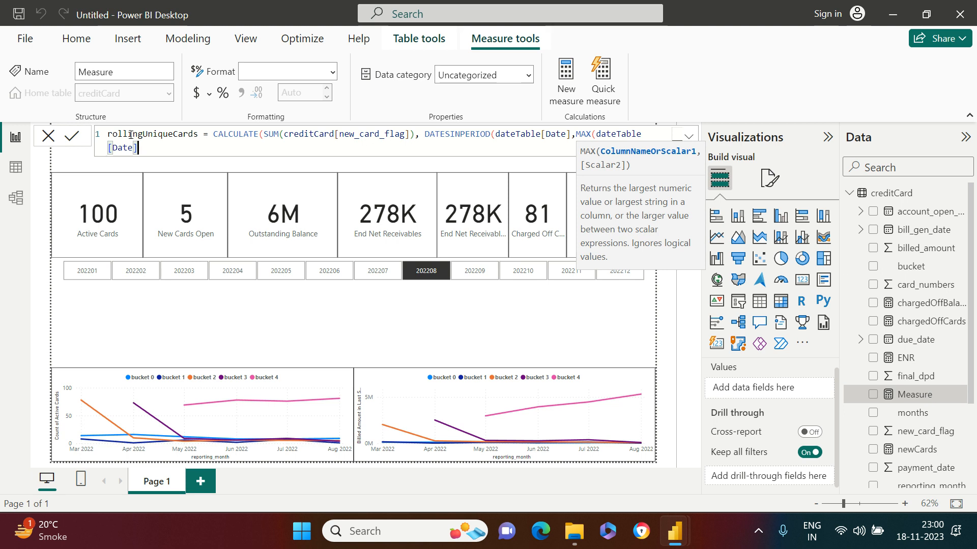
type("),")
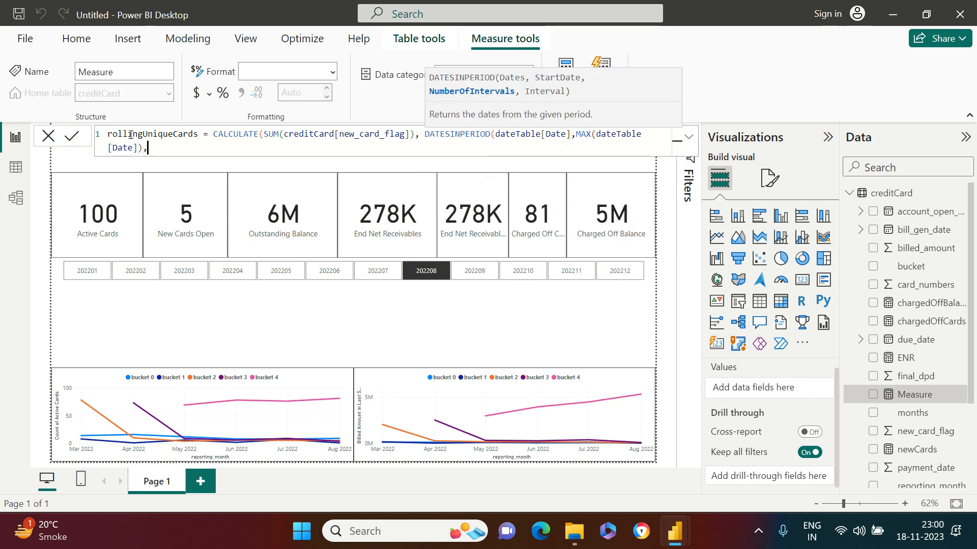
- Complete the DATESINPERIOD filter with -6 and MONTH, close the formula and commit the rollingUniqueCards measure
type("-6,m")
key("Tab")
type(")")
key("Return")
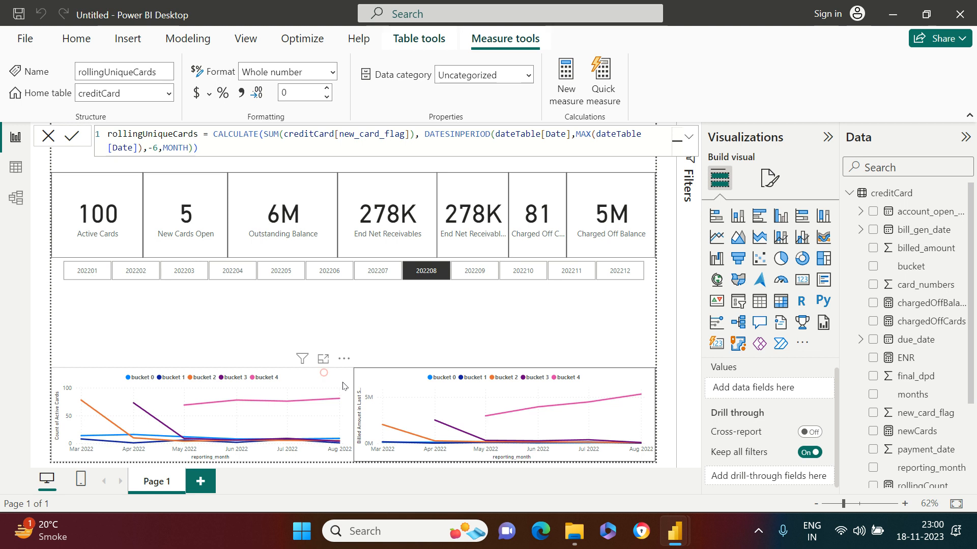
- Duplicate the active-cards line chart, place the copy between the slicer and the original, and shorten it to fit
left_click(326, 381)
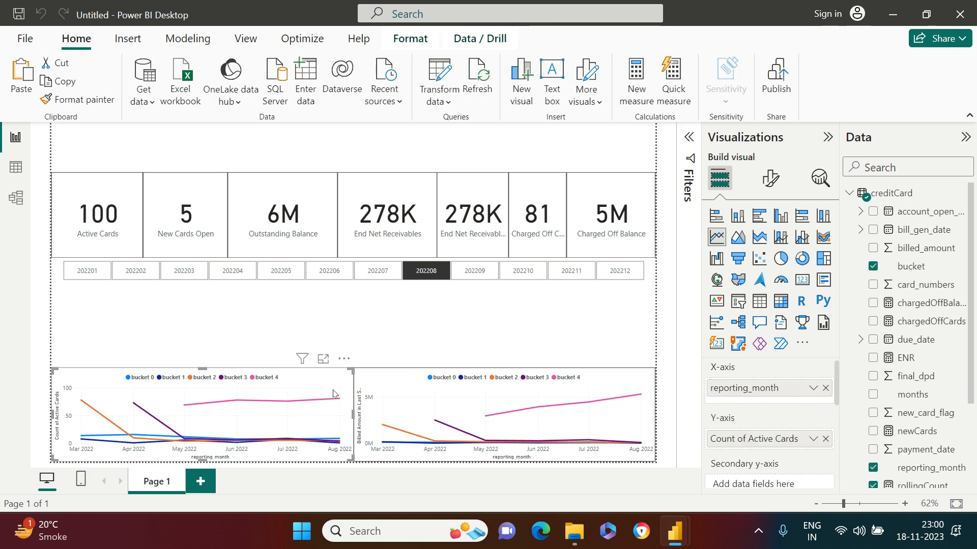
left_click_drag(331, 380, 320, 299)
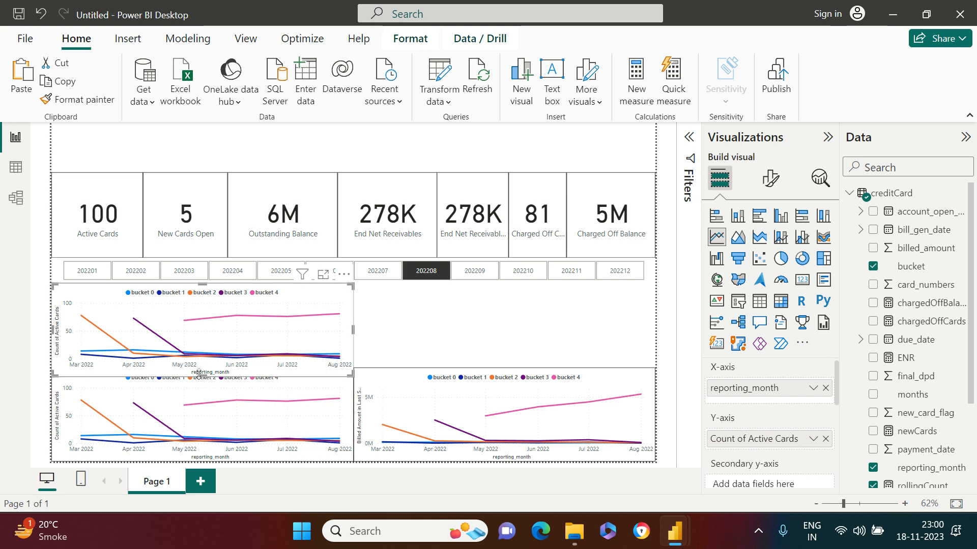
left_click_drag(198, 374, 214, 365)
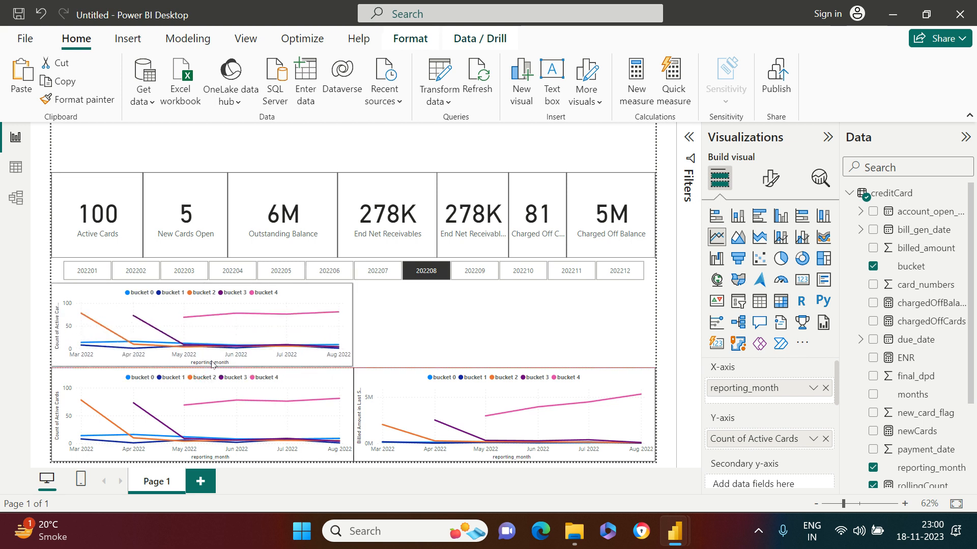
- Remove the bucket field from the legend of the copied line chart
scroll(814, 422, "down", 3)
scroll(808, 422, "down", 3)
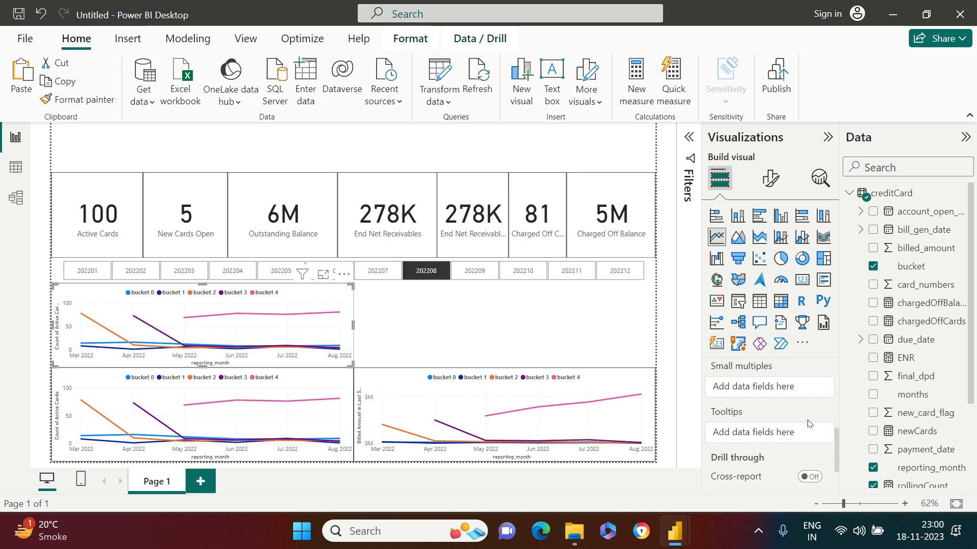
scroll(808, 423, "up", 2)
left_click(823, 420)
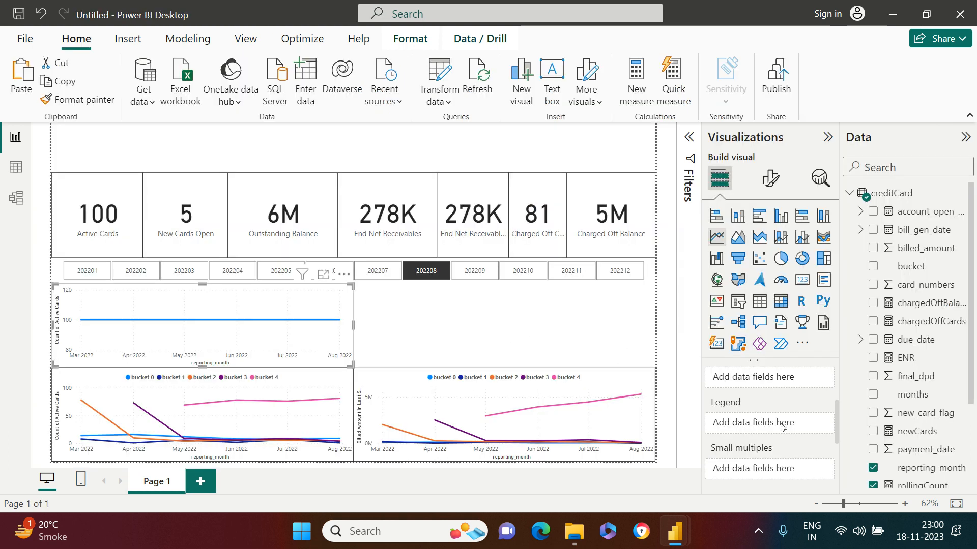
- Replace Count of Active Cards with rollingUniqueCards on the Y-axis of the copied line chart
scroll(782, 427, "up", 3)
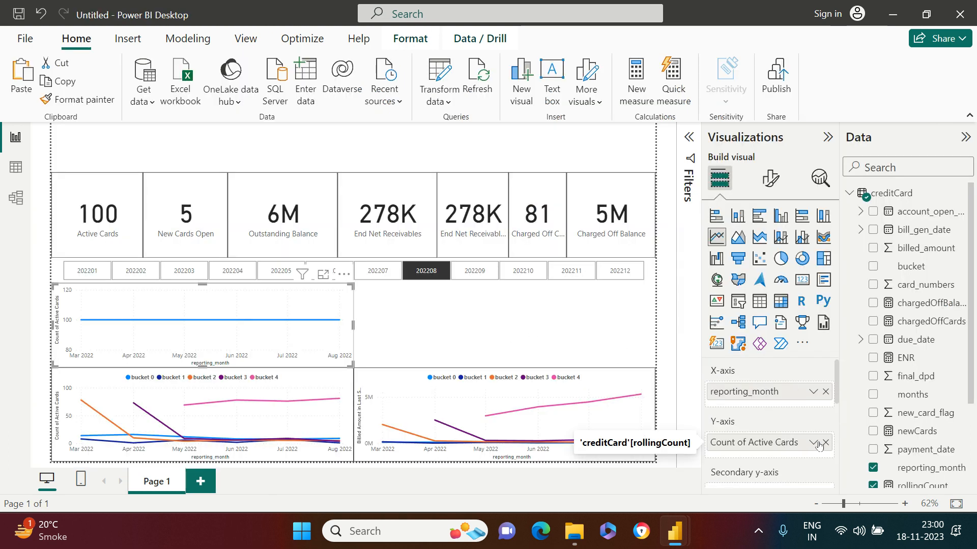
right_click(825, 444)
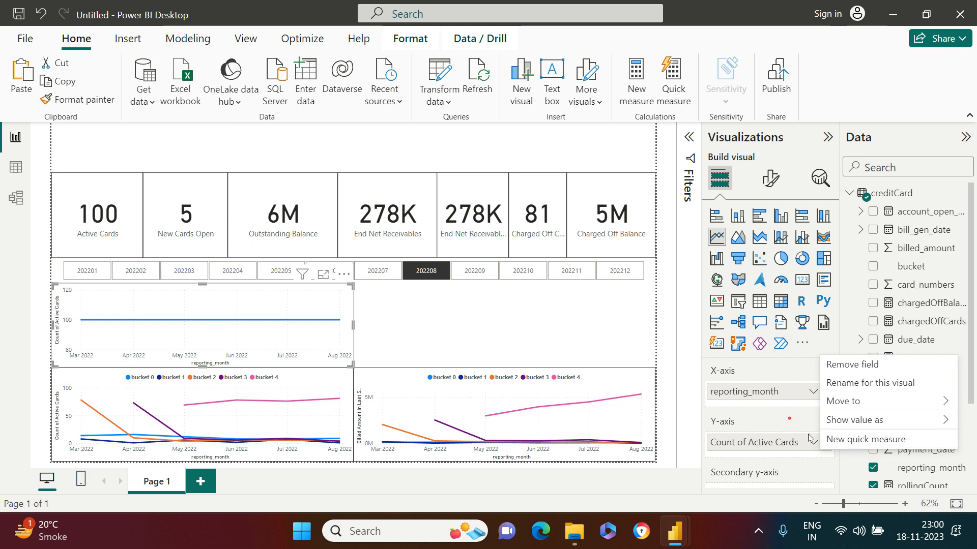
key("Escape")
left_click(825, 442)
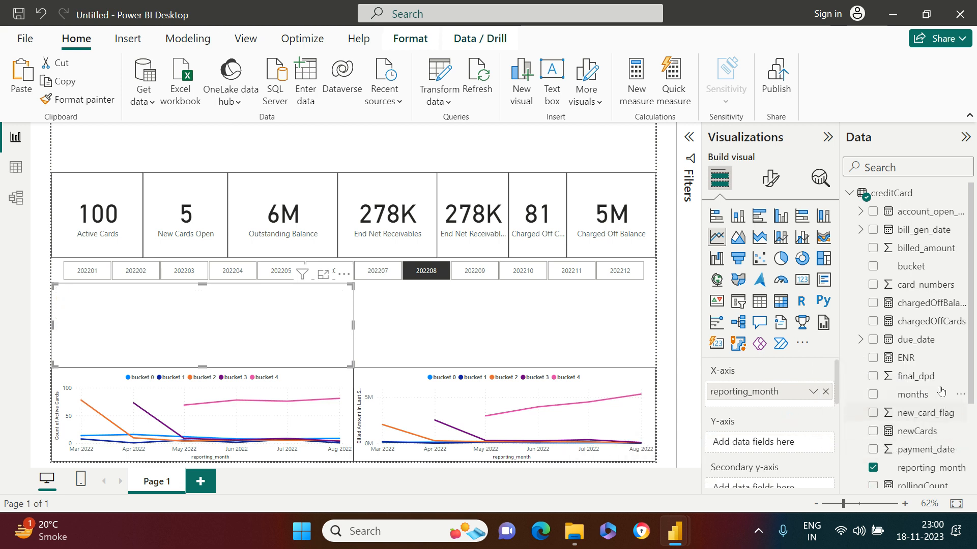
scroll(947, 382, "down", 3)
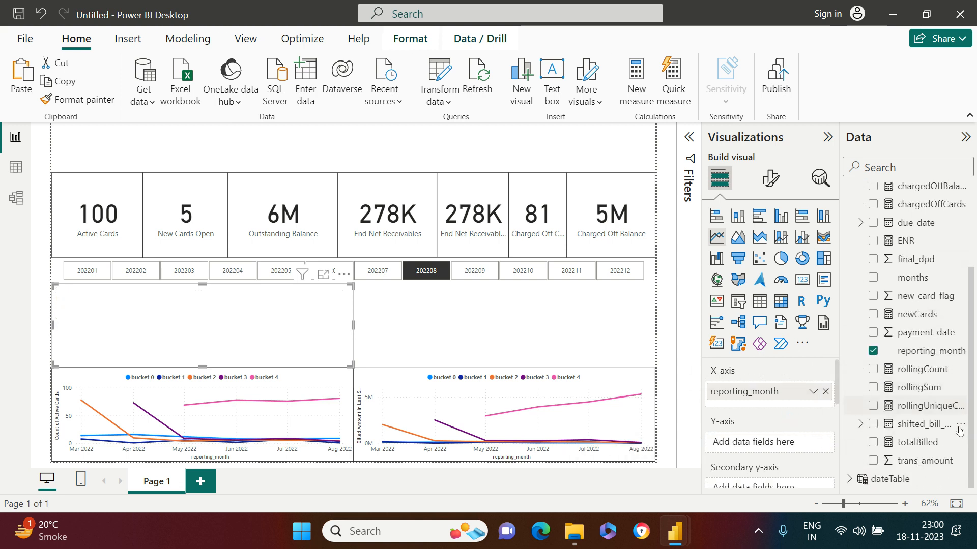
left_click(873, 406)
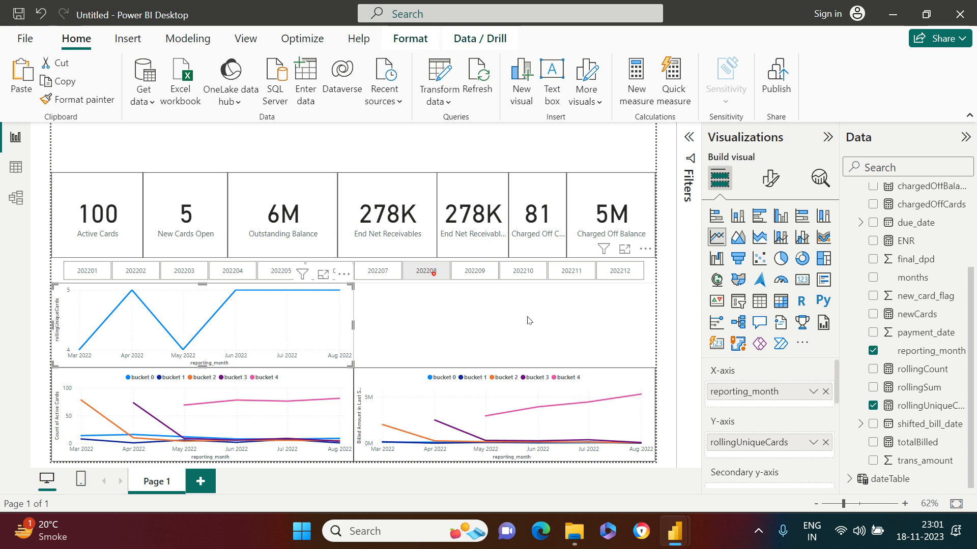
- Clear the 202208 selection in the YearMonth slicer
left_click(432, 274)
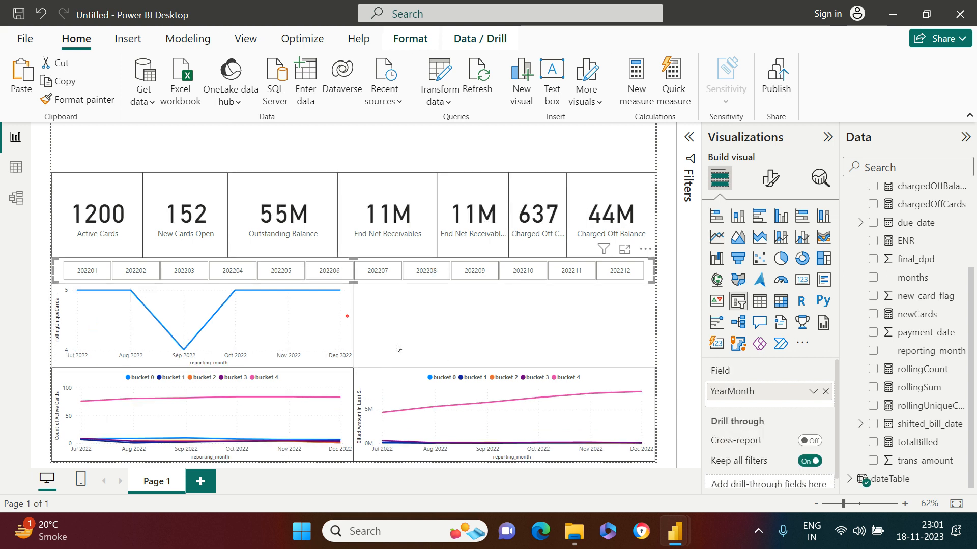
left_click(348, 317)
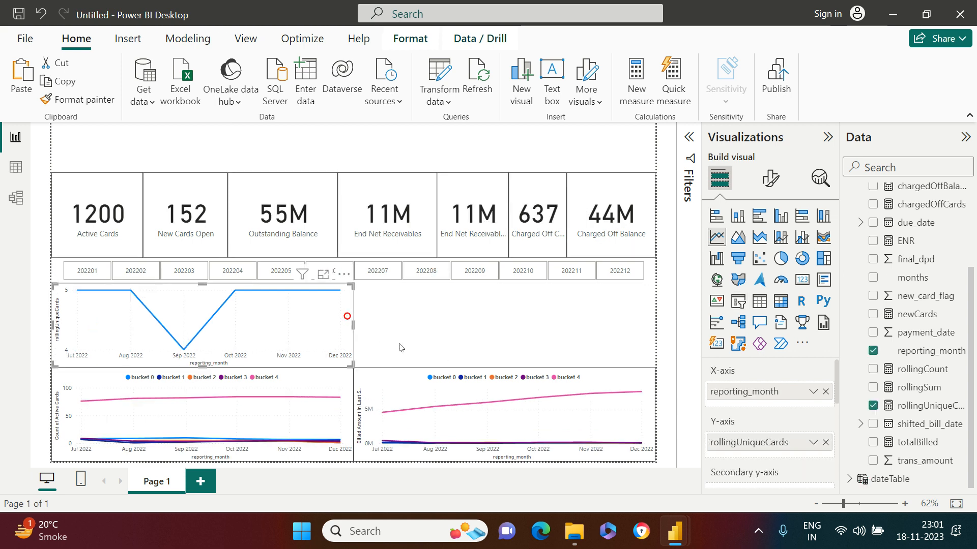
left_click(472, 340)
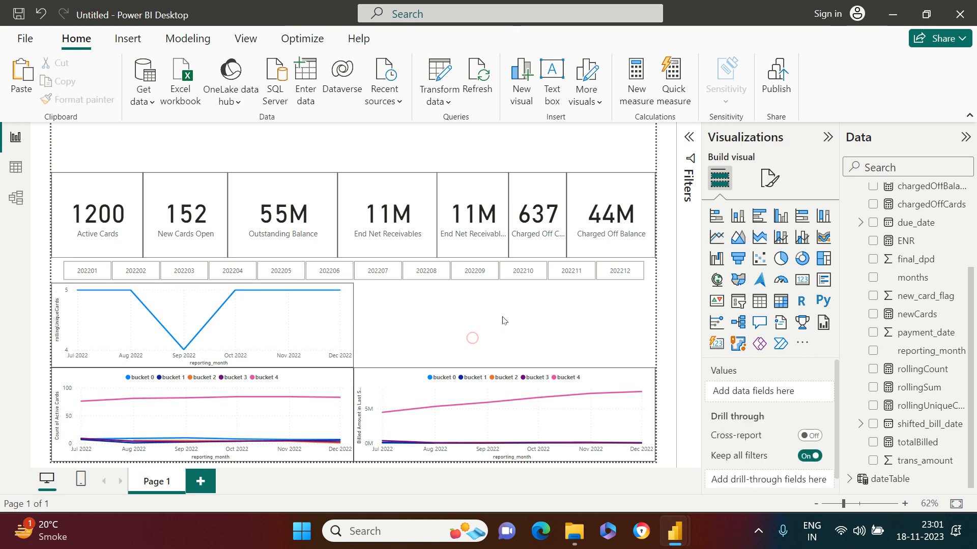
- Duplicate the rollingUniqueCards line chart into the empty space beside it and convert the copy to a clustered column chart
left_click(349, 329)
key("ctrl+c")
key("ctrl+v")
left_click_drag(346, 342, 649, 340)
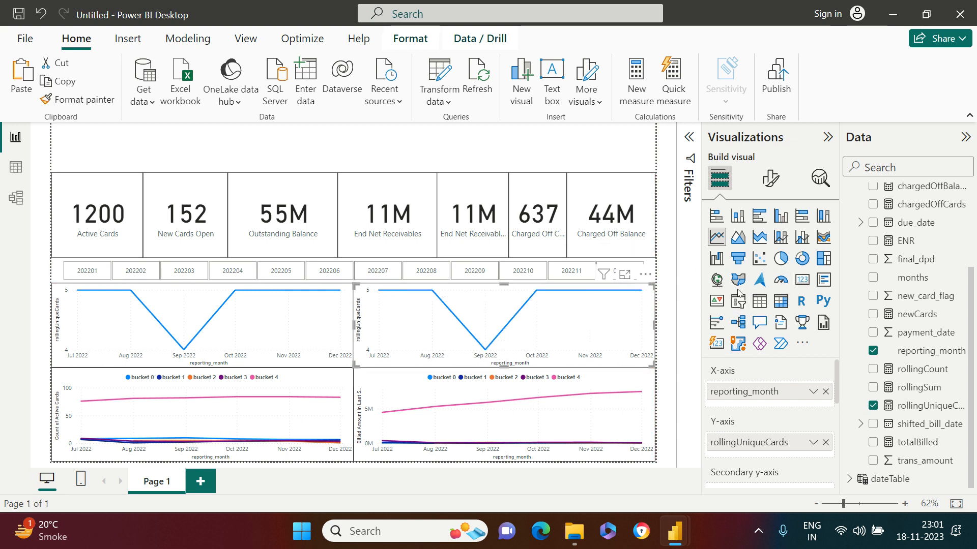
left_click(782, 216)
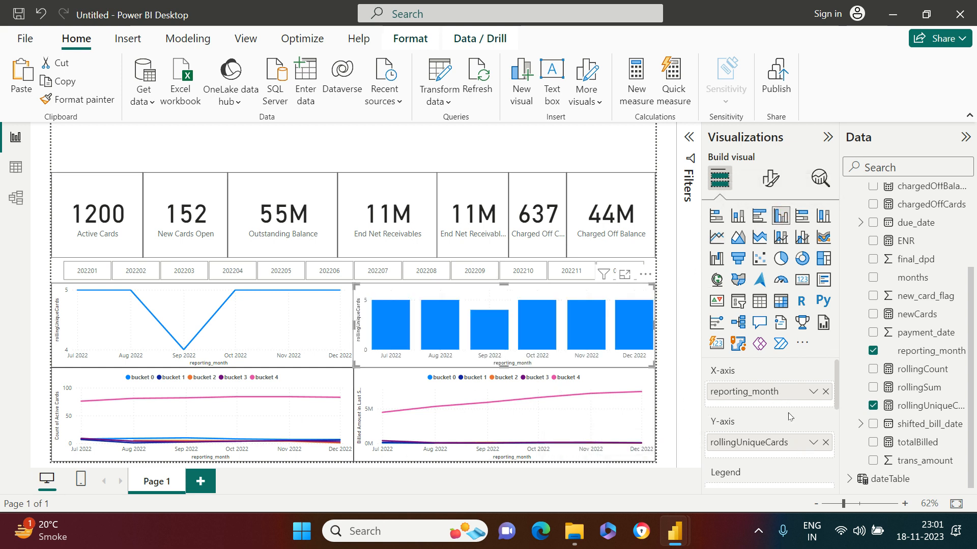
- Replace rollingUniqueCards with rollingCount and rollingSum on the Y-axis of the clustered column chart
left_click(826, 443)
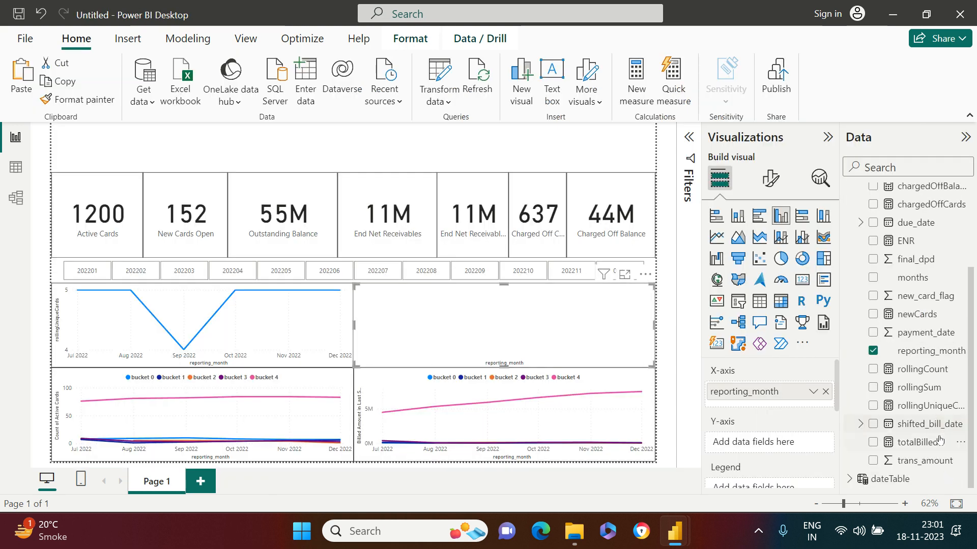
left_click(873, 371)
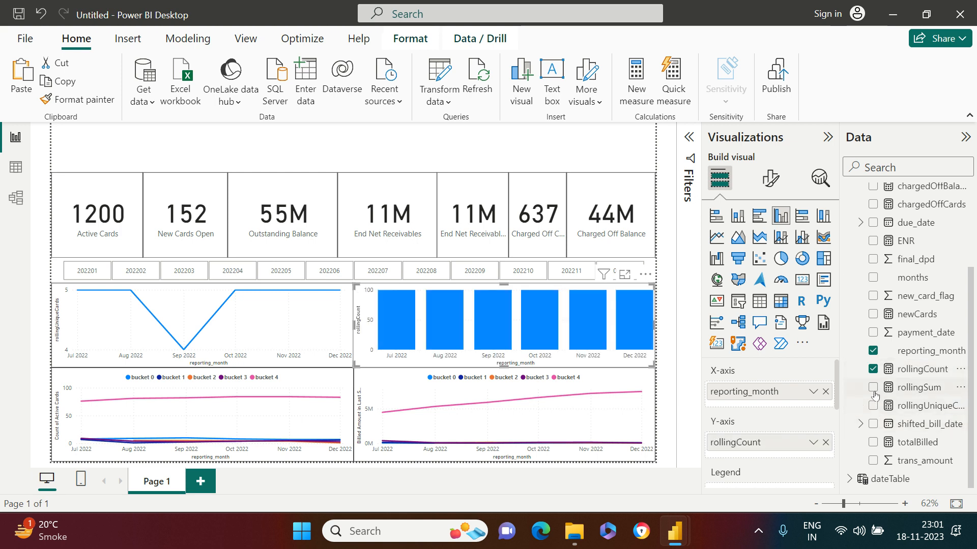
left_click(873, 388)
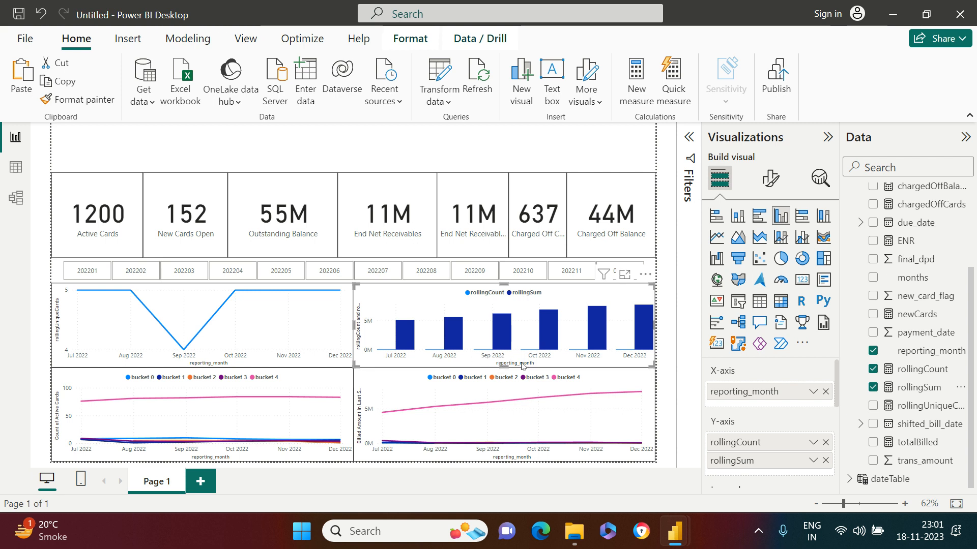
- Replace reporting_month with the bucket field on the X-axis of the clustered column chart
left_click(825, 391)
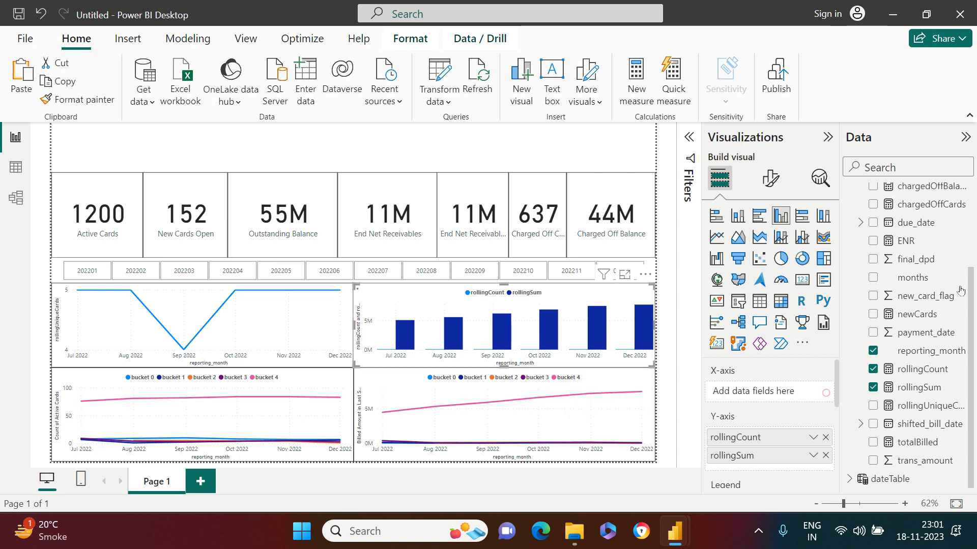
scroll(947, 265, "up", 2)
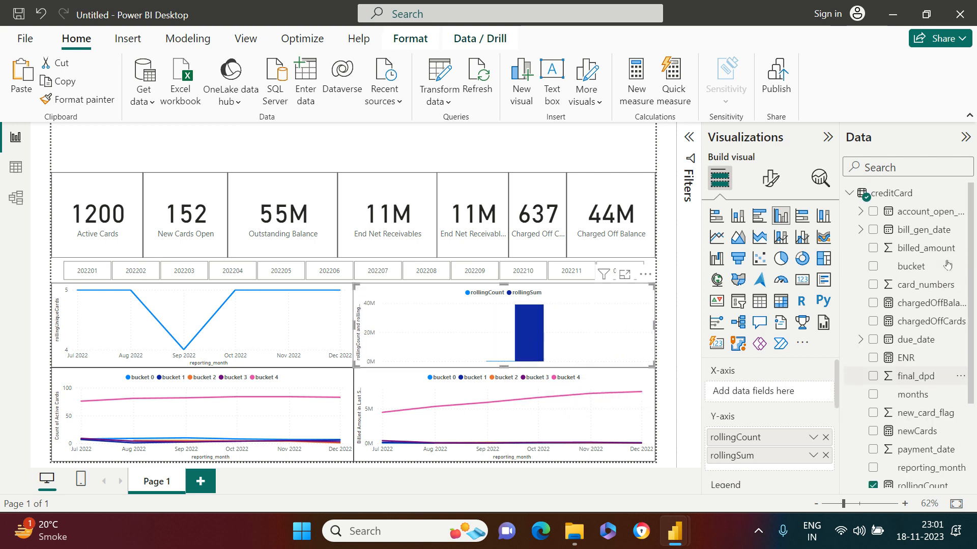
left_click(873, 266)
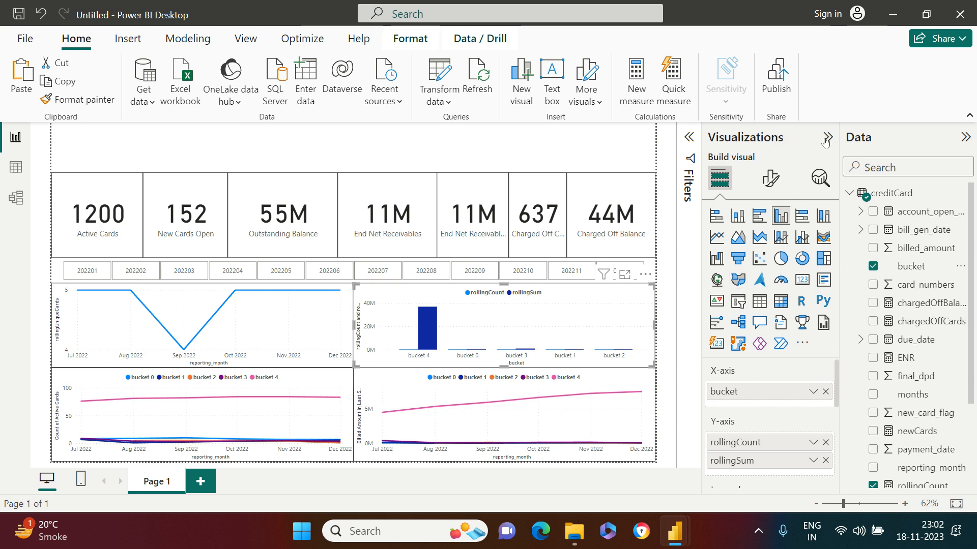
left_click(965, 137)
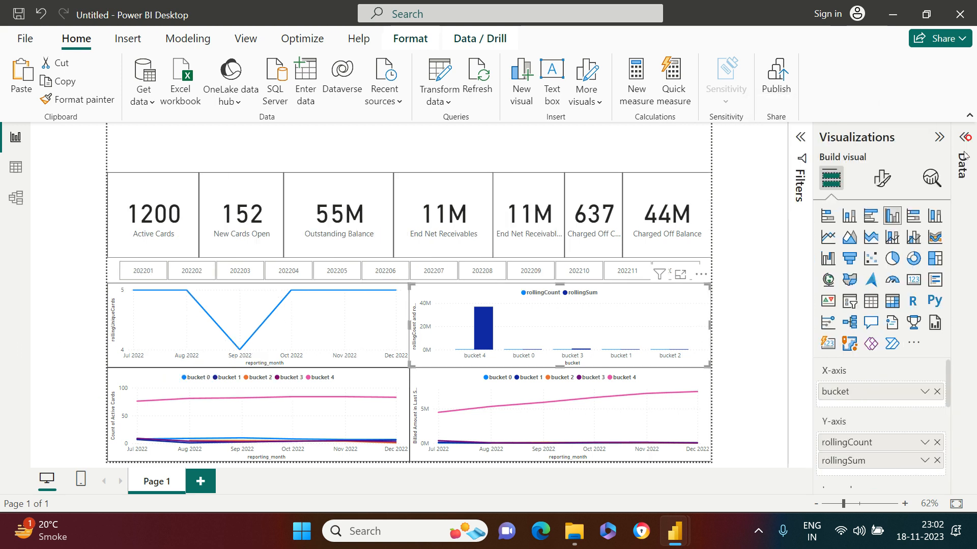
left_click(757, 261)
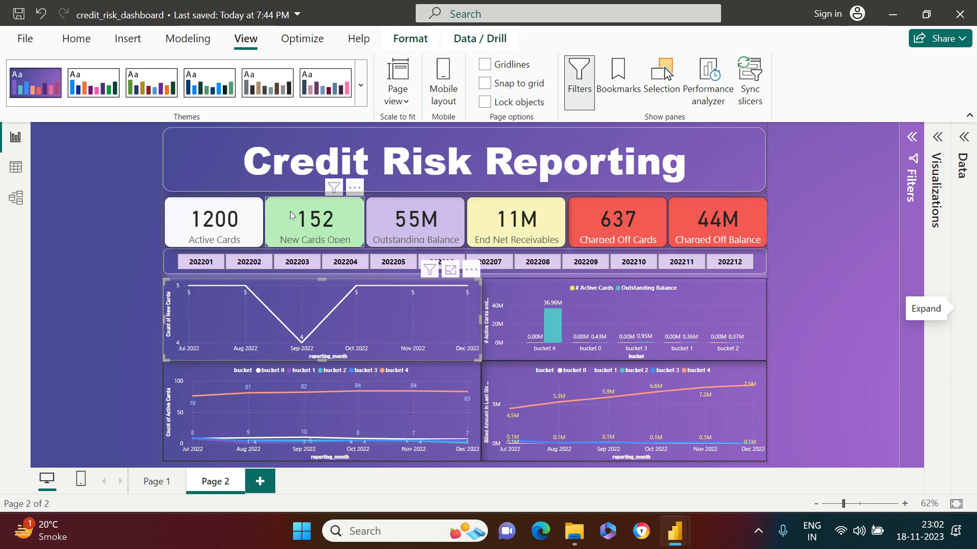
- Examine the size properties of the Active Cards card in the finished credit_risk_dashboard report
left_click(244, 220)
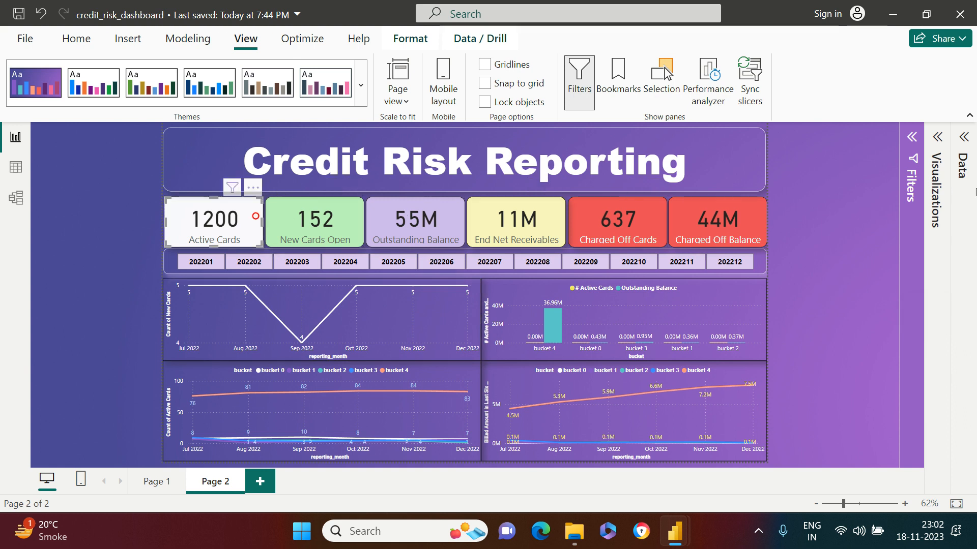
left_click(962, 138)
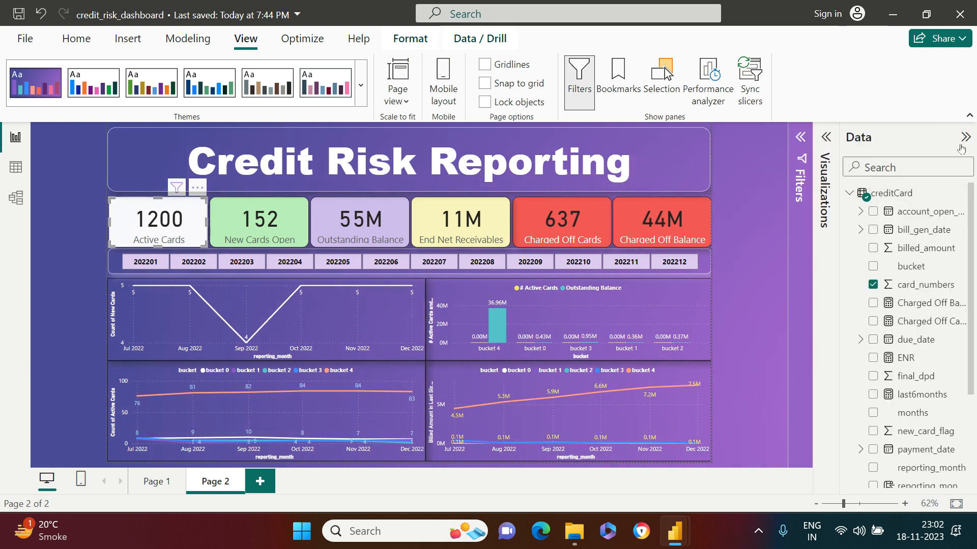
left_click(965, 137)
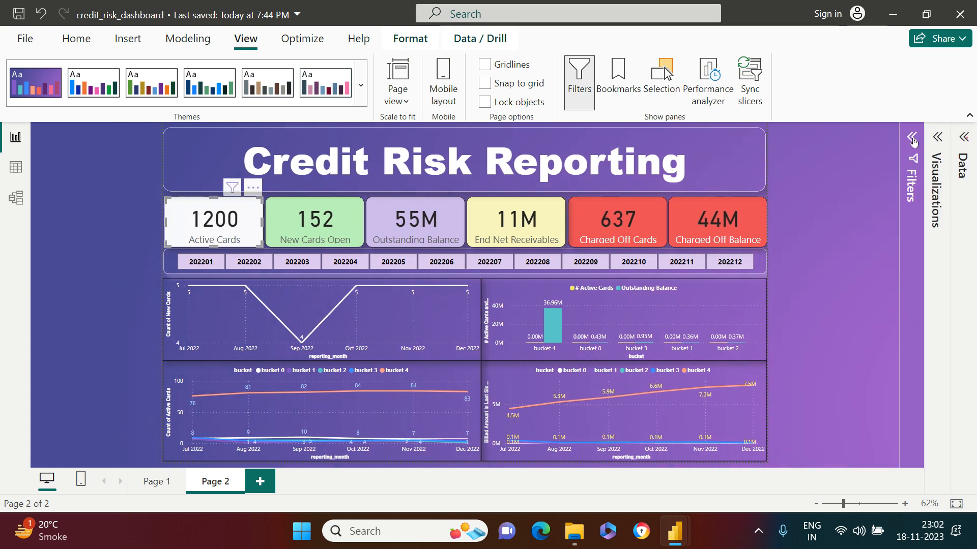
left_click(942, 139)
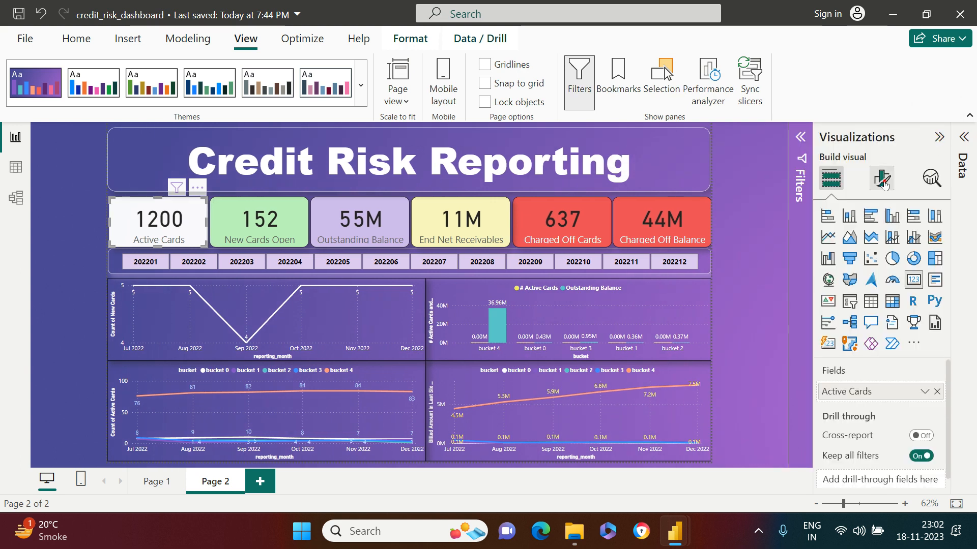
left_click(883, 185)
left_click(874, 247)
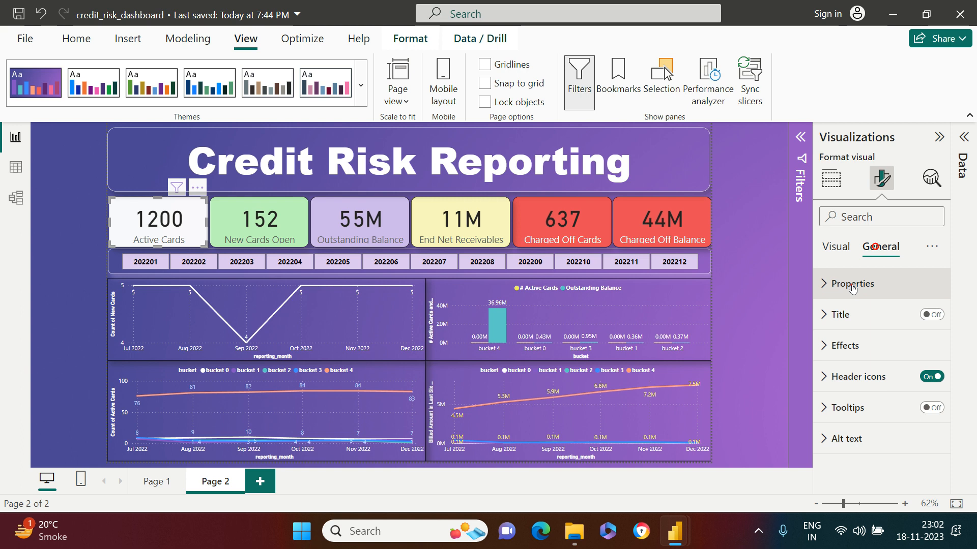
left_click(852, 284)
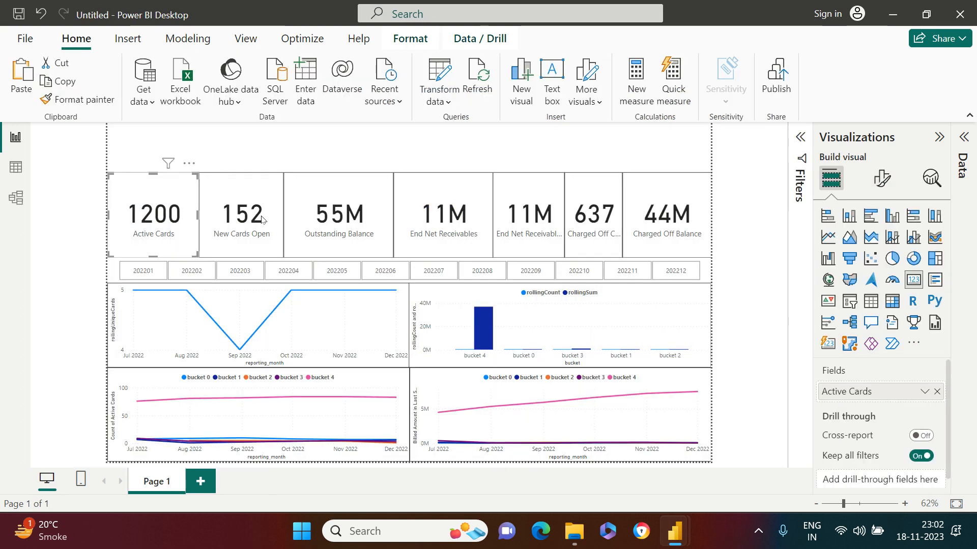
left_click(341, 184, "ctrl")
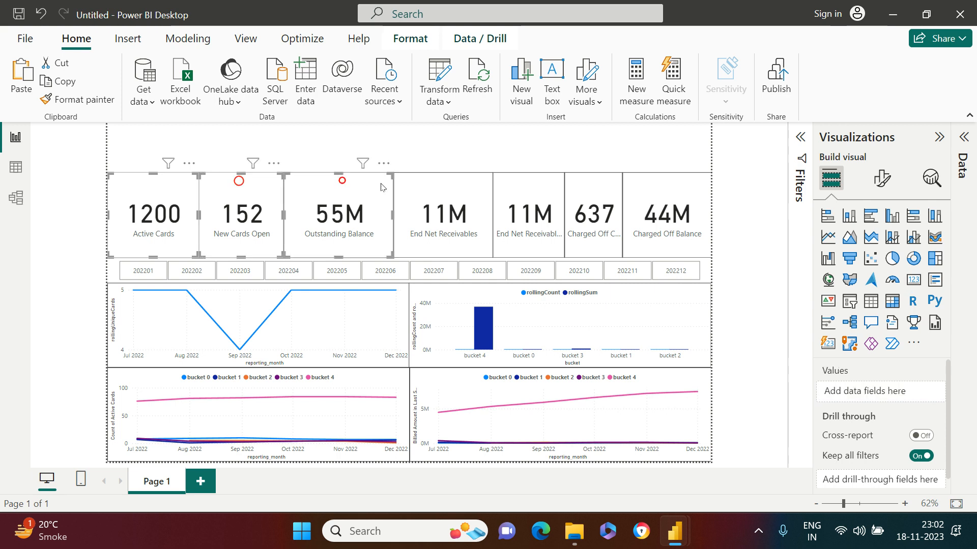
left_click(425, 183, "ctrl")
left_click(540, 187, "ctrl")
left_click(595, 184, "ctrl")
left_click(642, 183, "ctrl")
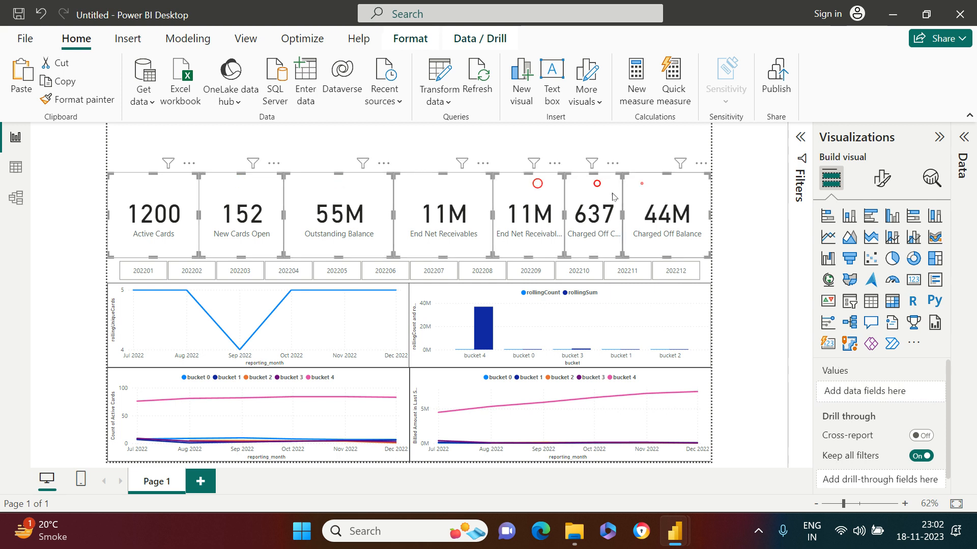
left_click(260, 137)
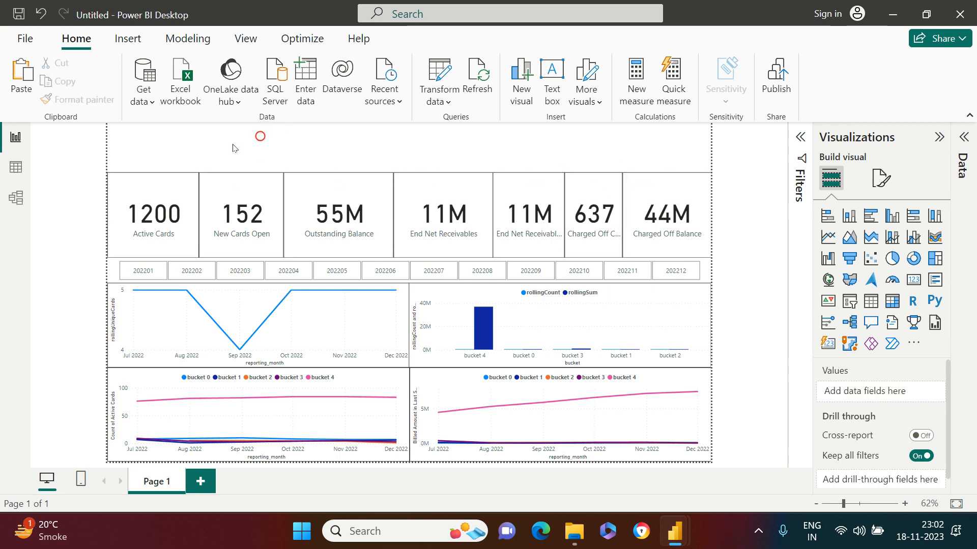
- Set the height of all seven KPI cards to 107 and their width to 210
left_click(196, 209)
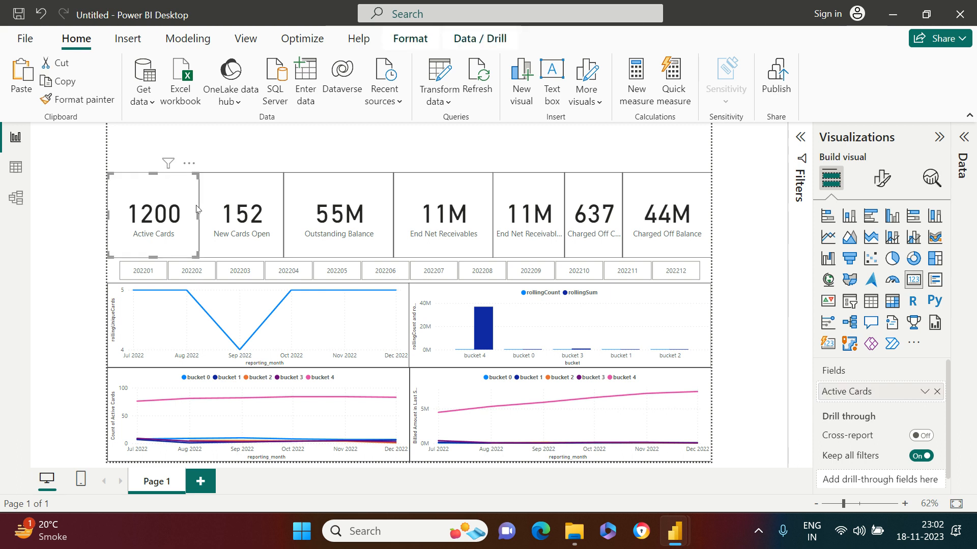
left_click(254, 188, "ctrl")
left_click(326, 185, "ctrl")
left_click(409, 187, "ctrl")
left_click(504, 198, "ctrl")
left_click(603, 191, "ctrl")
left_click(646, 189, "ctrl")
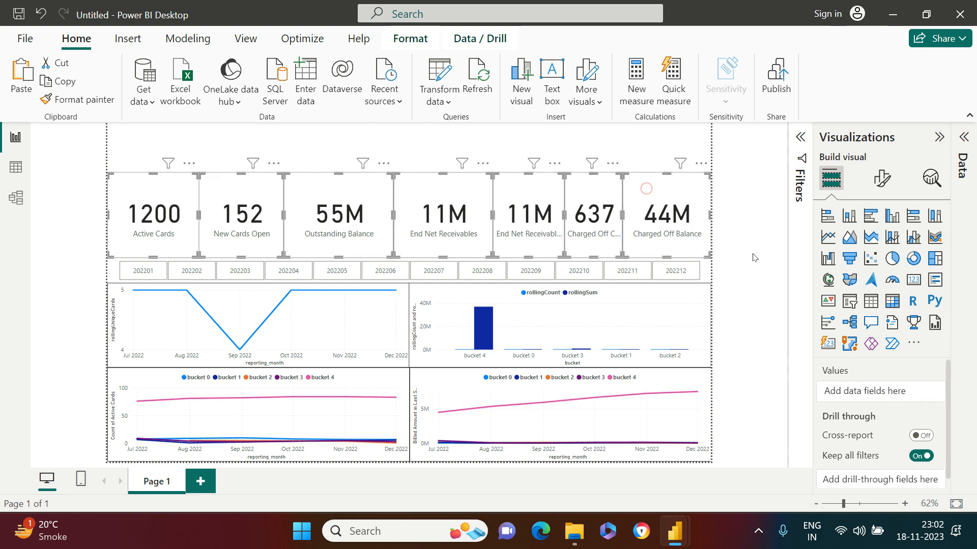
left_click(884, 179)
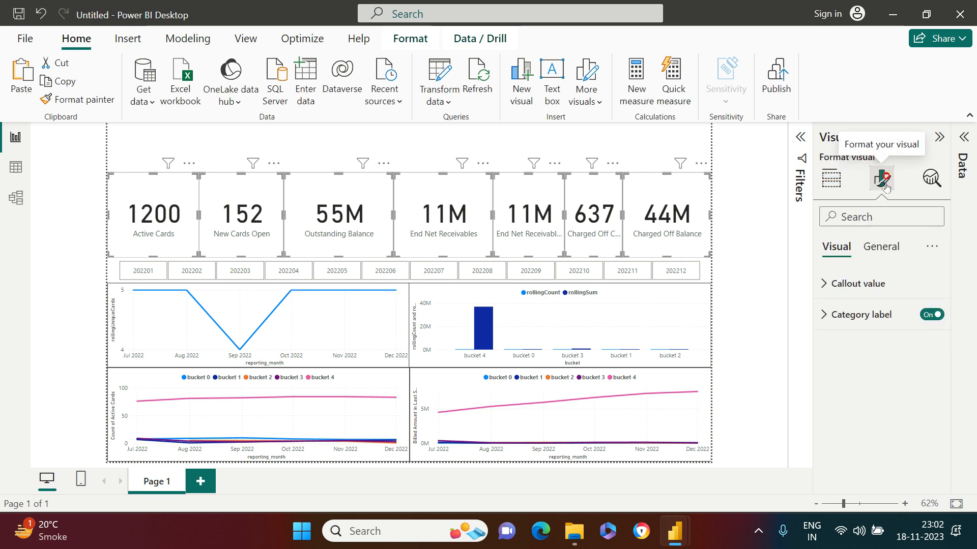
left_click(880, 249)
left_click(849, 283)
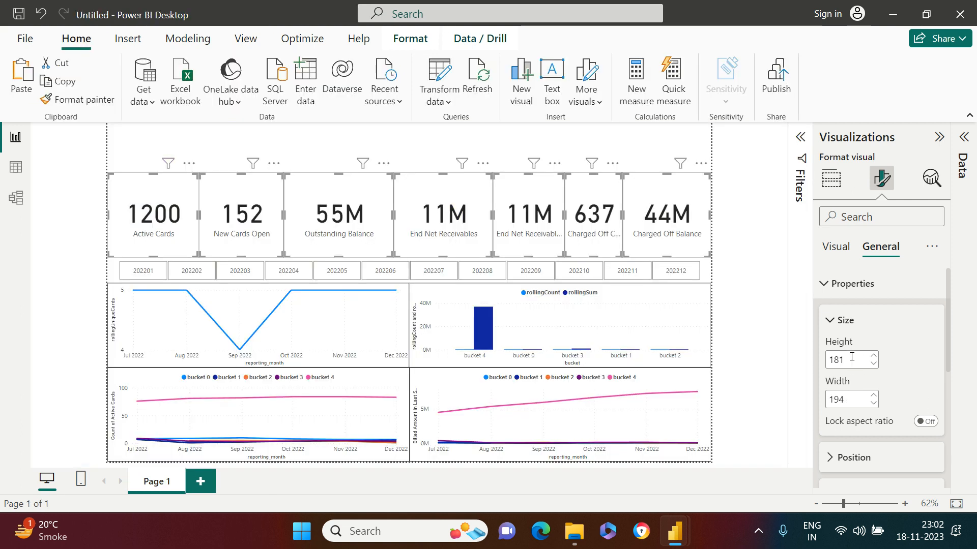
double_click(843, 362)
type("107")
double_click(851, 402)
type("210")
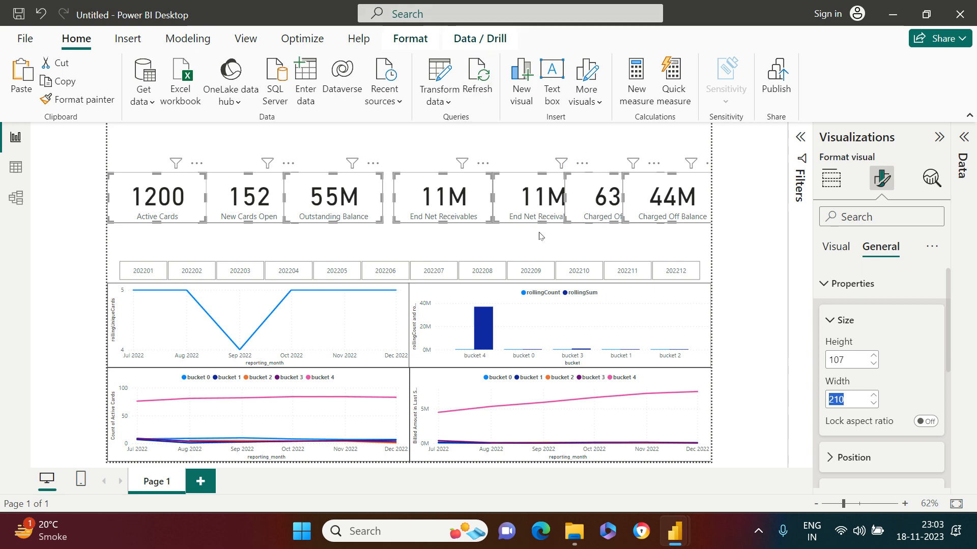
- Distribute the seven KPI cards horizontally across the report page
left_click(410, 38)
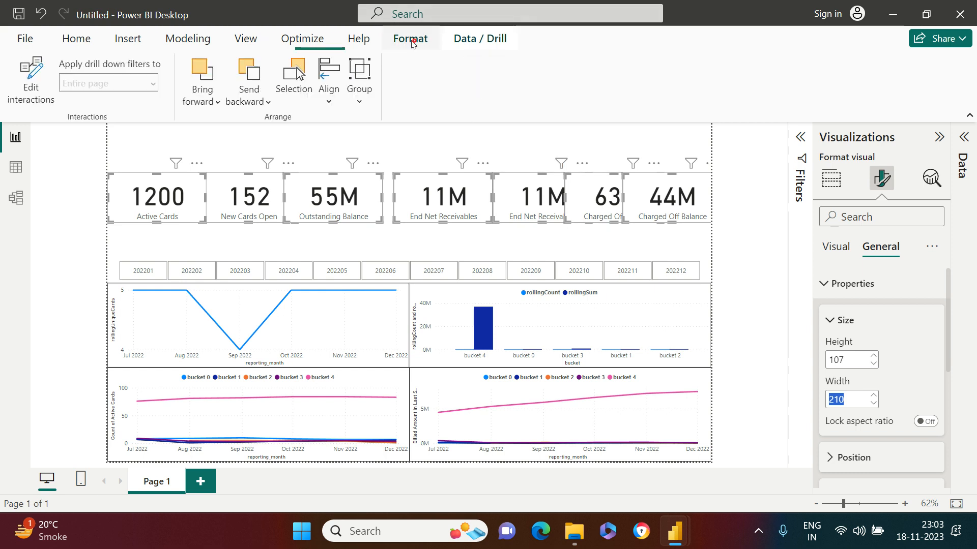
left_click(330, 100)
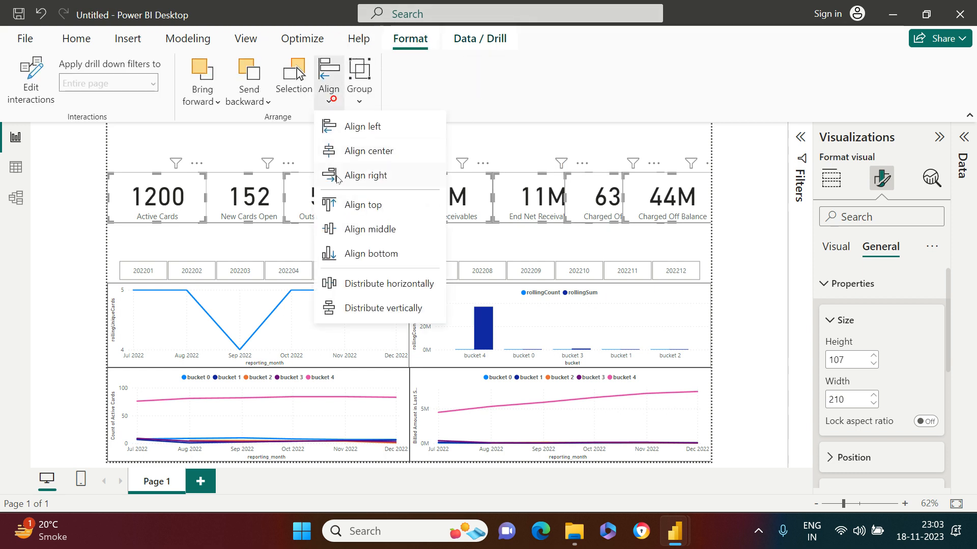
left_click(375, 283)
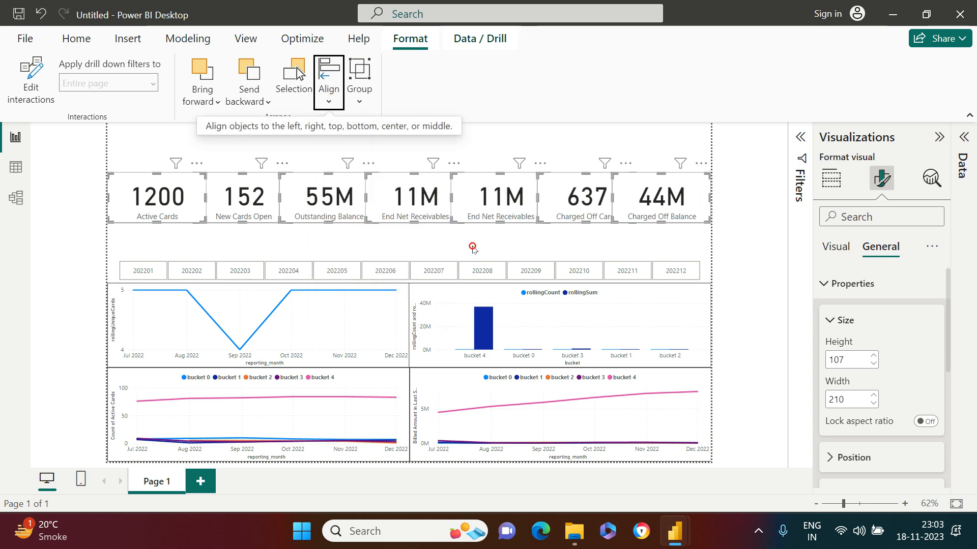
left_click(473, 248)
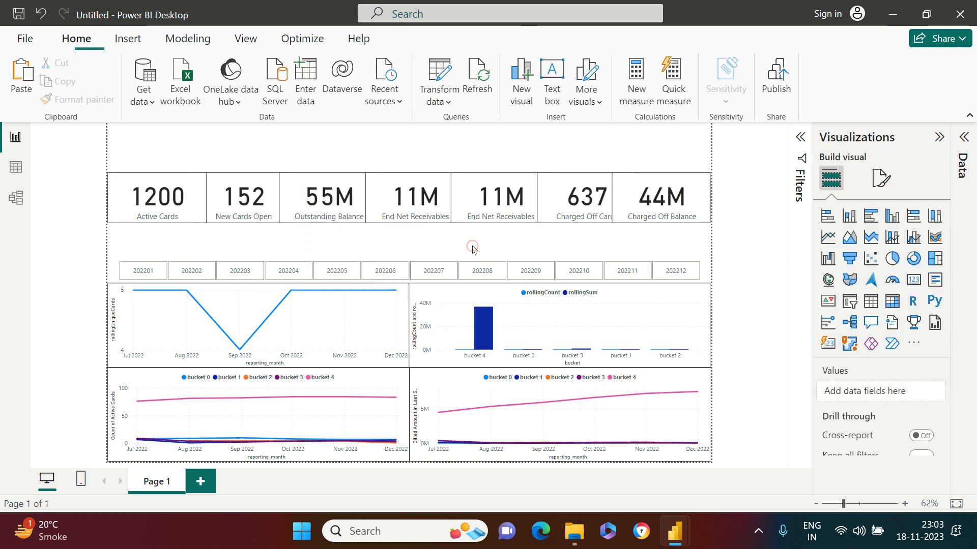
- Check the size properties of the Active Cards and New Cards Open cards for matching dimensions
left_click(493, 224)
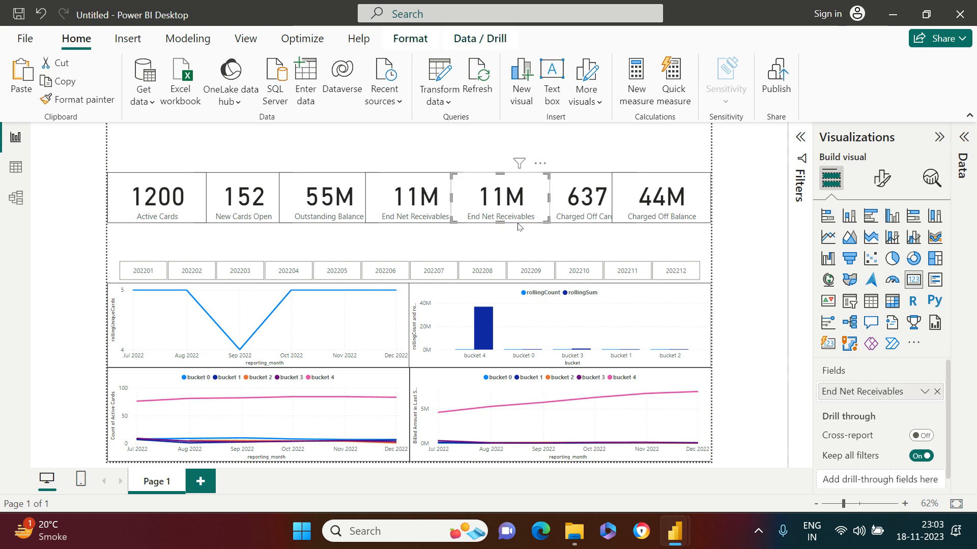
left_click(579, 237)
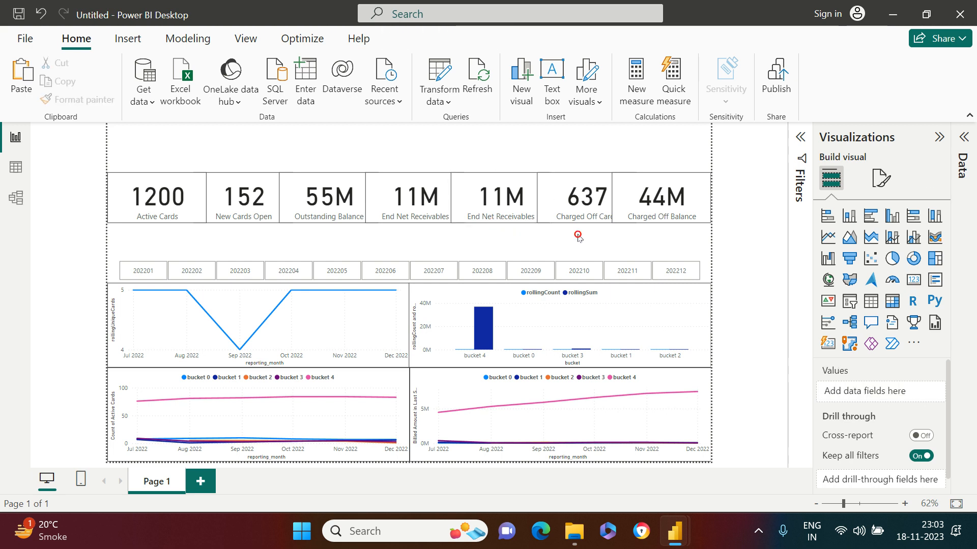
left_click(199, 219)
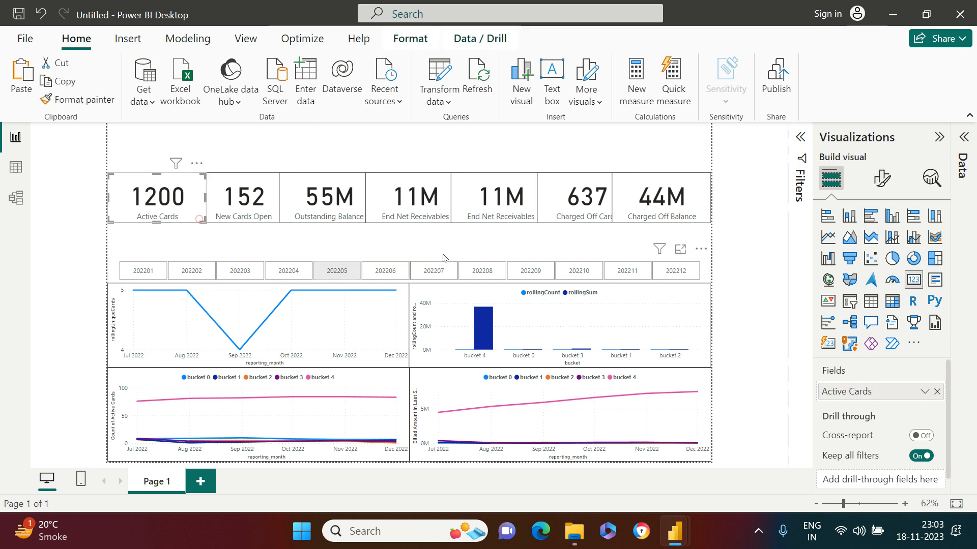
left_click(882, 179)
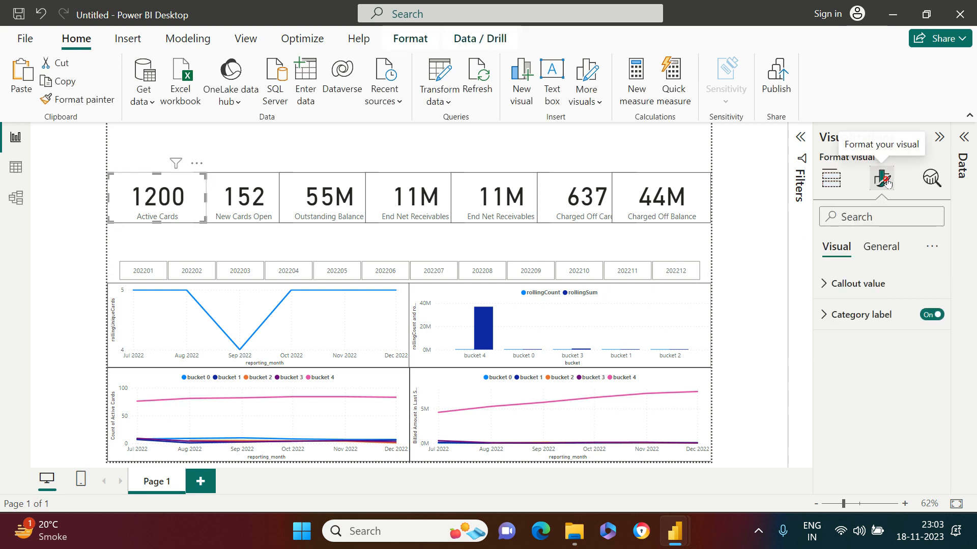
left_click(880, 247)
left_click(853, 284)
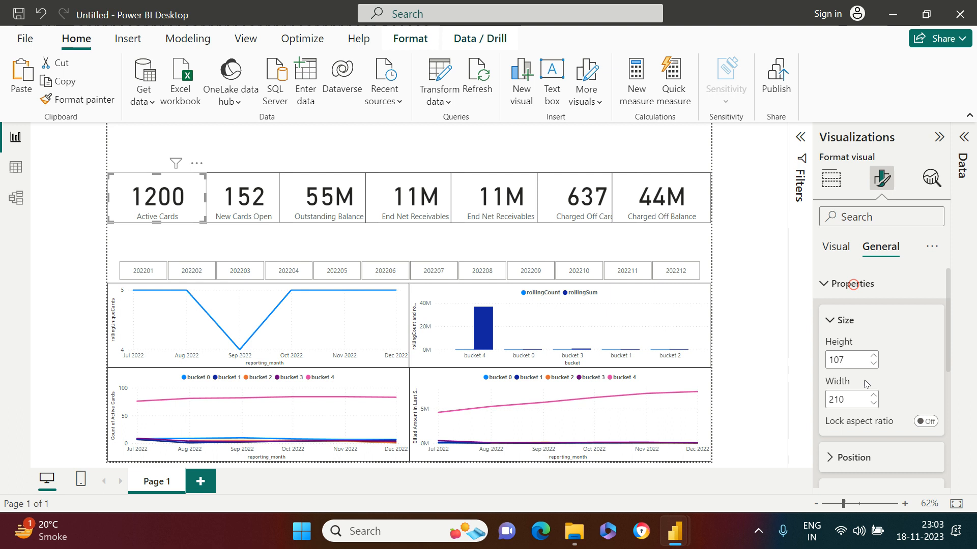
left_click(248, 226)
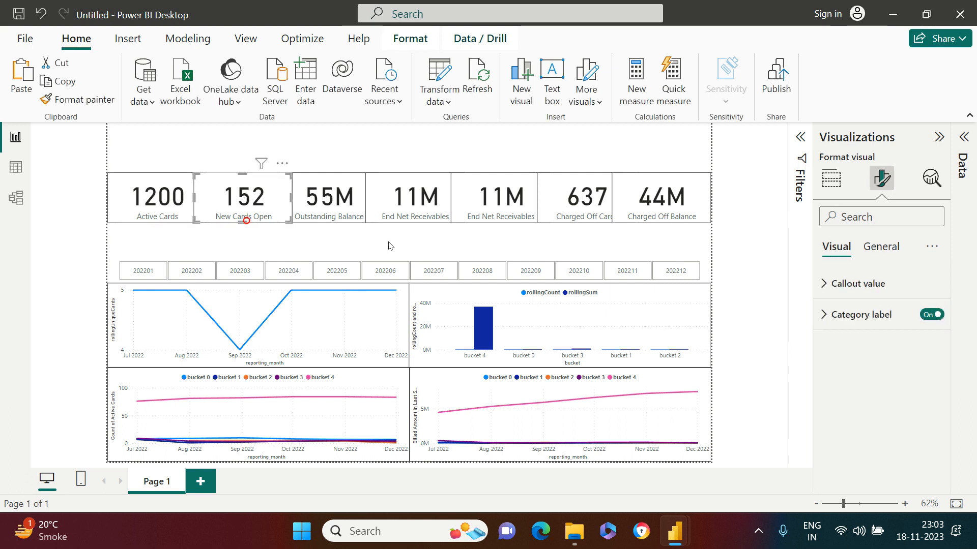
left_click(898, 248)
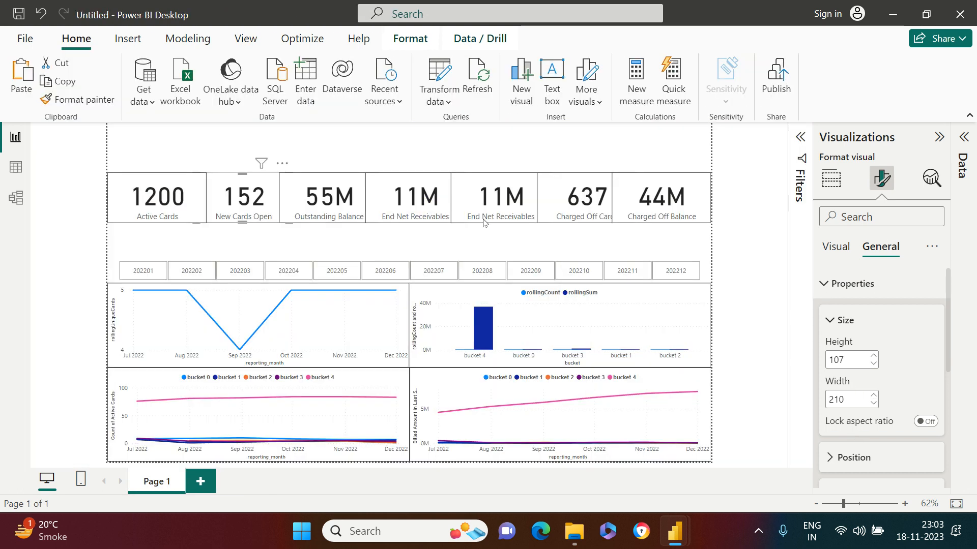
left_click(281, 245)
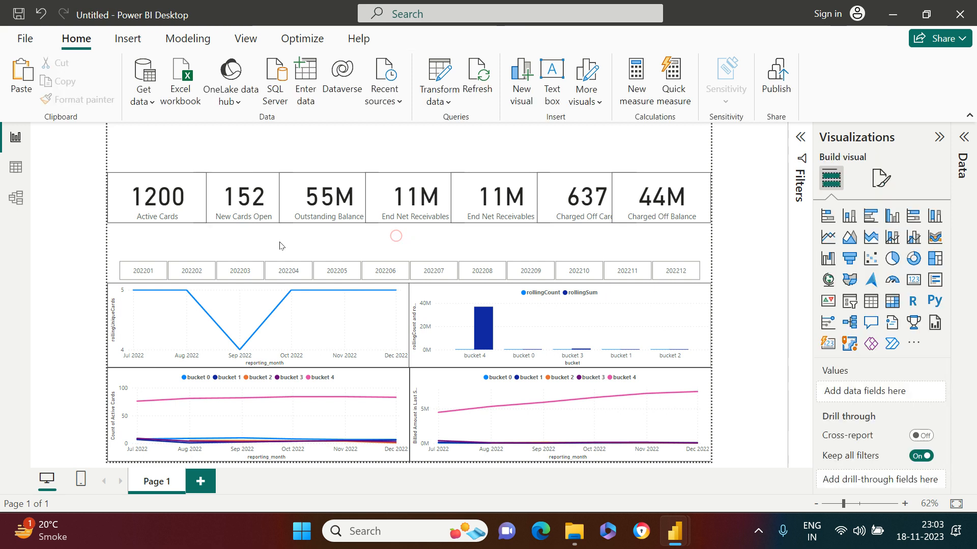
- Narrow the Active Cards card from its outer edge so it no longer overlaps the New Cards Open card
left_click(198, 217)
left_click_drag(205, 199, 193, 199)
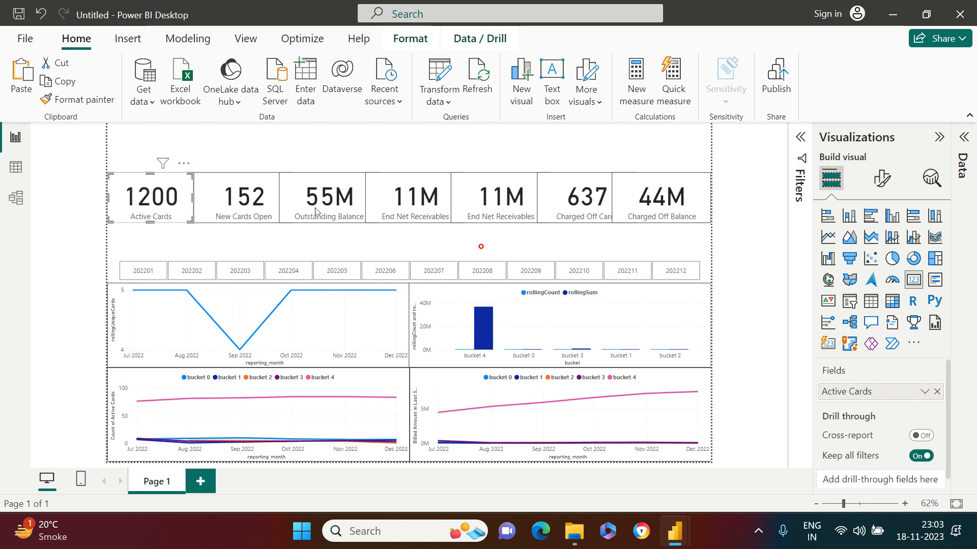
- Check the size properties of the New Cards Open card
left_click(312, 240)
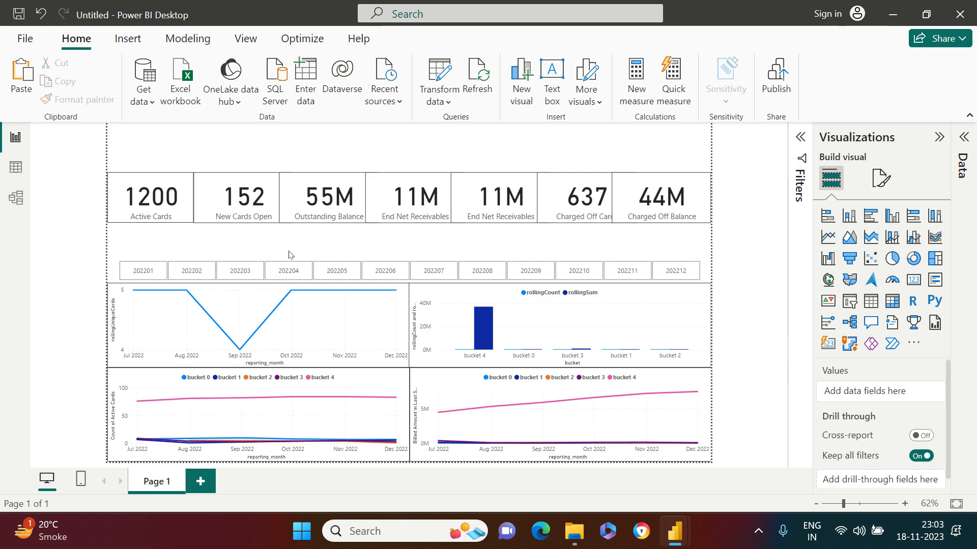
left_click(271, 222)
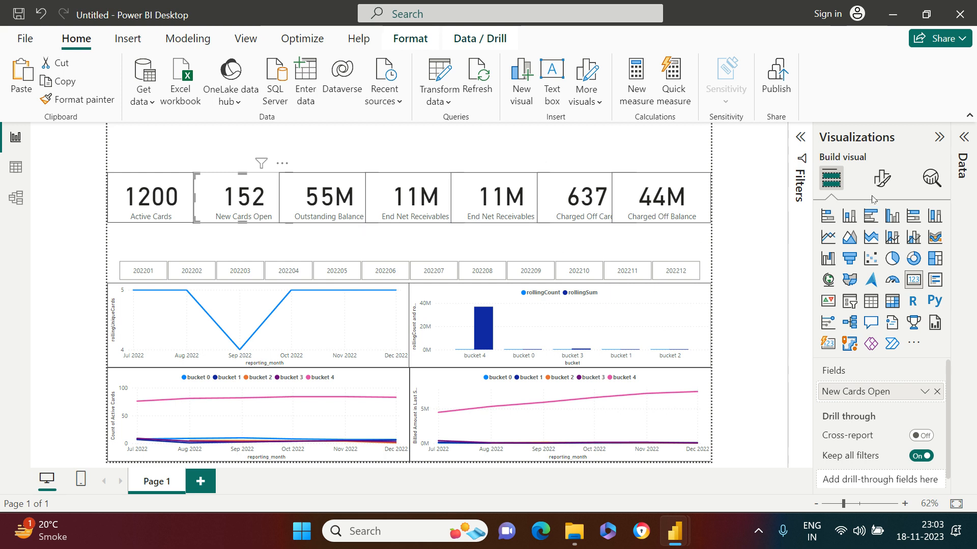
left_click(882, 178)
left_click(872, 254)
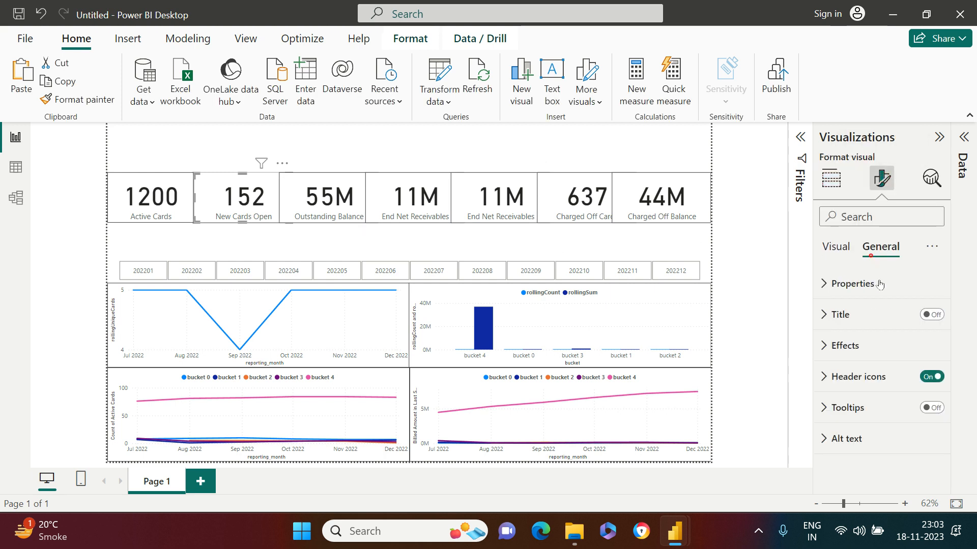
left_click(879, 284)
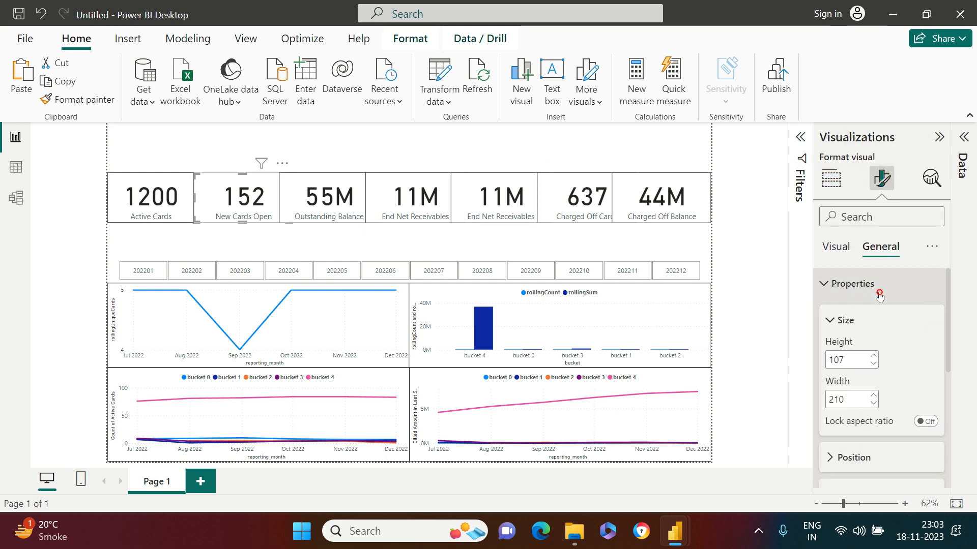
left_click(354, 244)
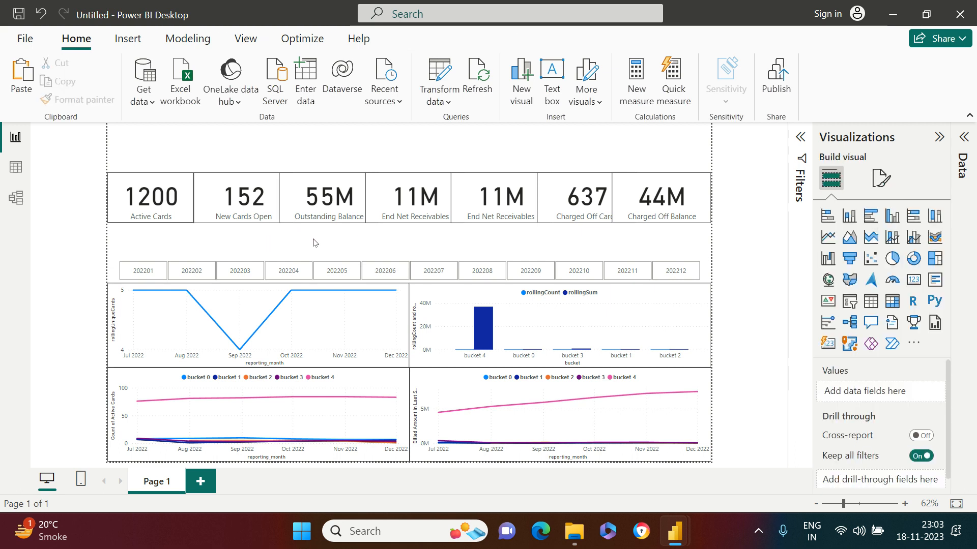
- Narrow the Charged Off Balance and Charged Off Cards cards from their inner edges so they no longer cover the neighbouring cards
left_click(621, 218)
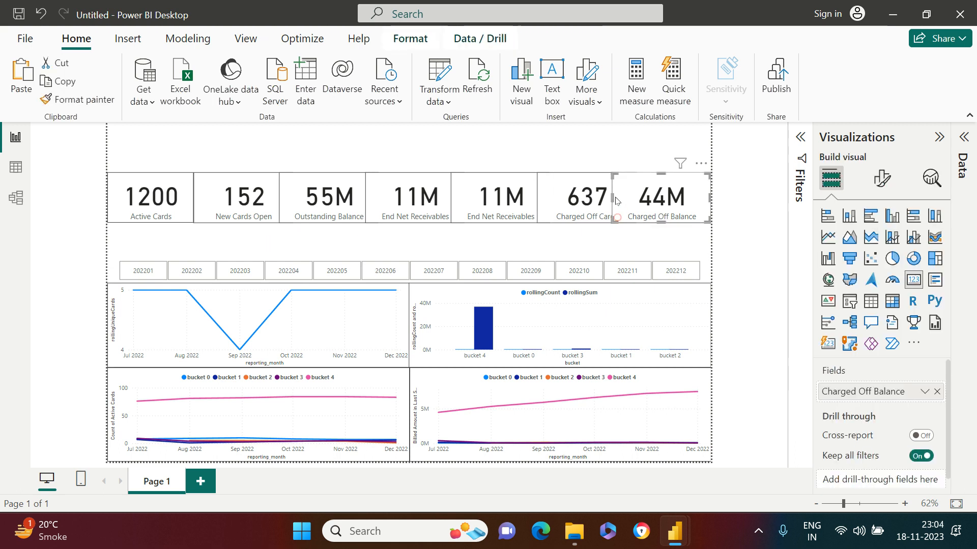
left_click_drag(612, 197, 640, 203)
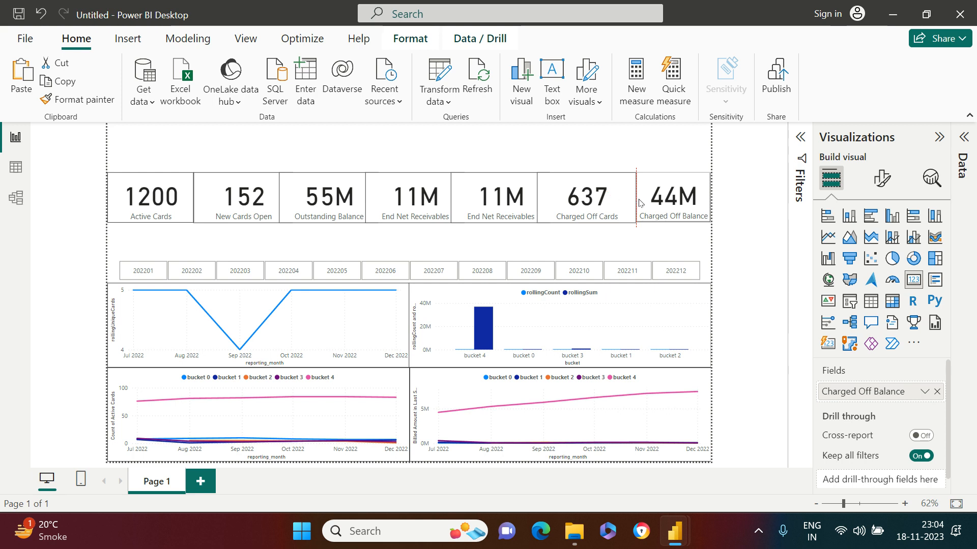
left_click(540, 201)
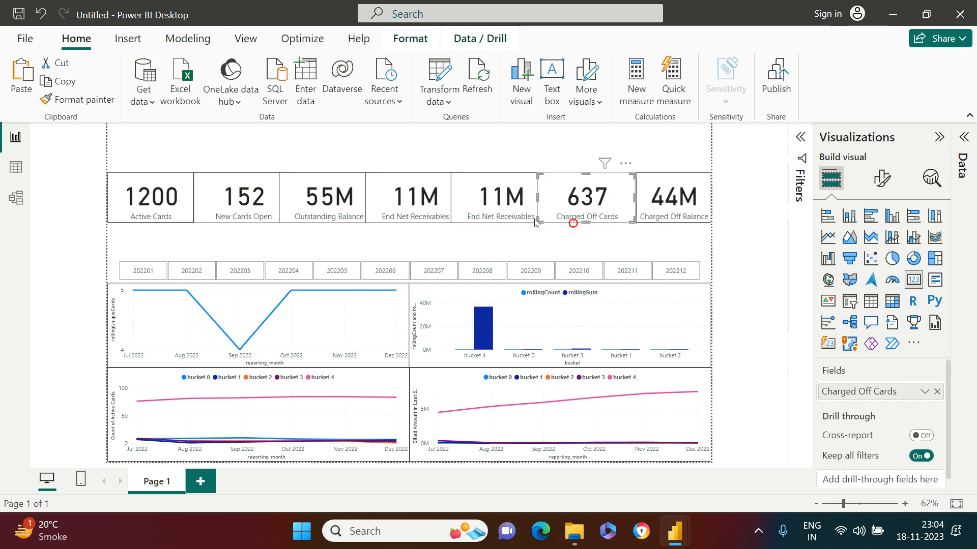
left_click_drag(536, 197, 550, 197)
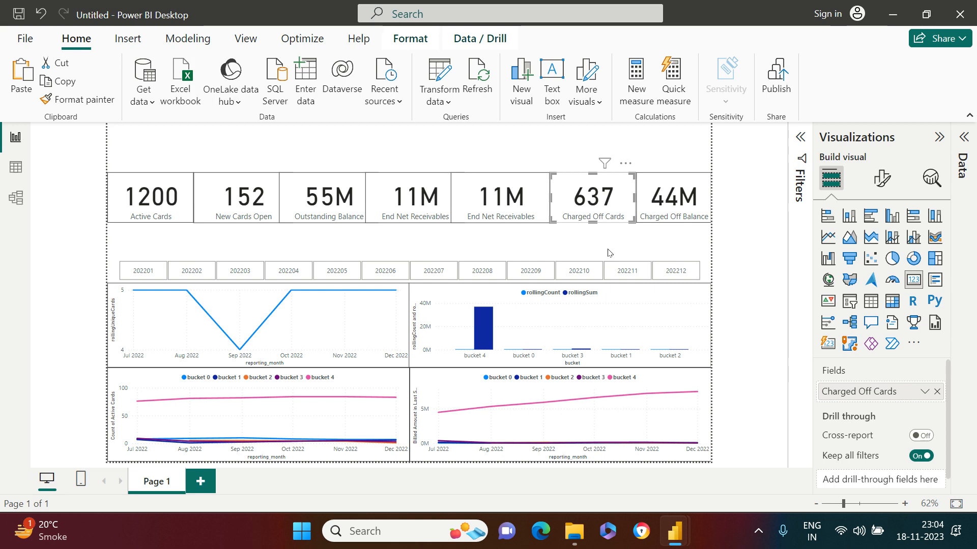
left_click(536, 257)
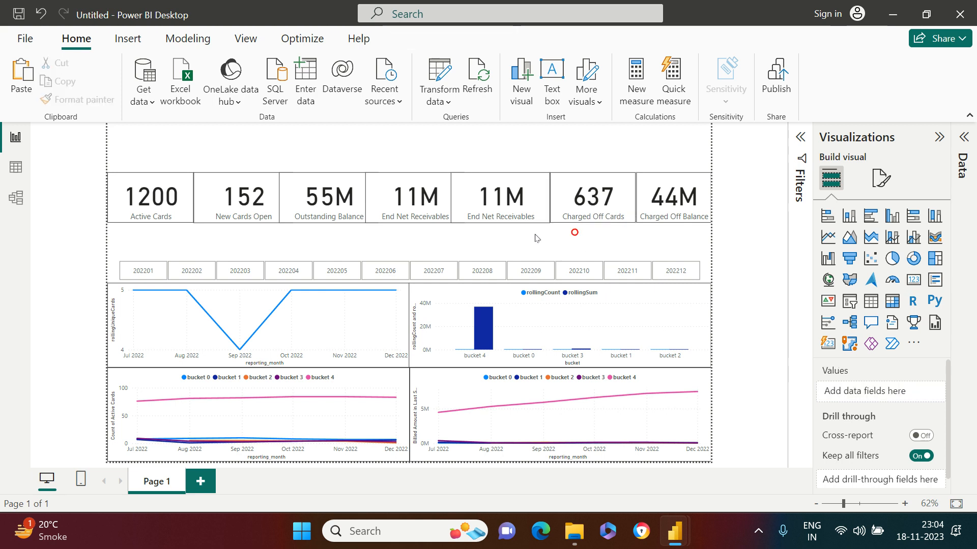
left_click(536, 223)
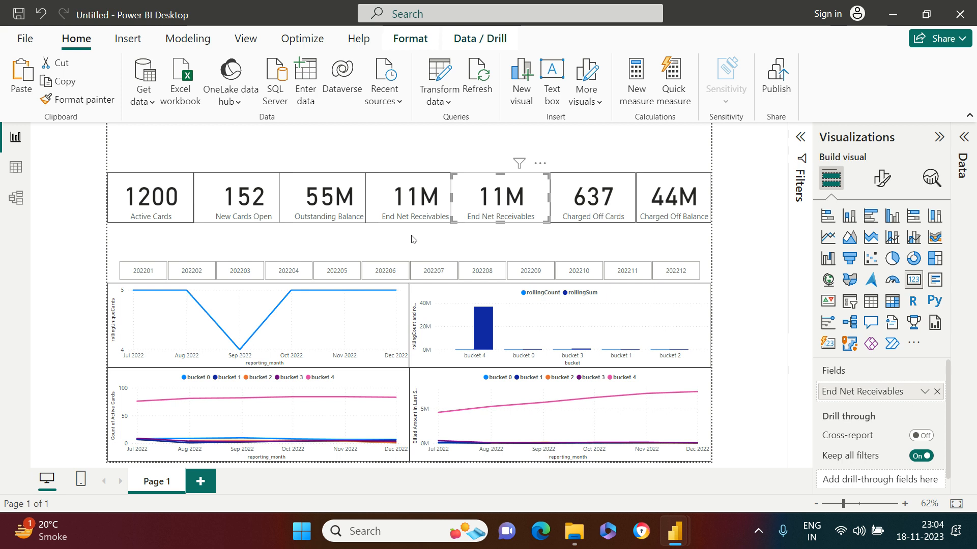
left_click(348, 233)
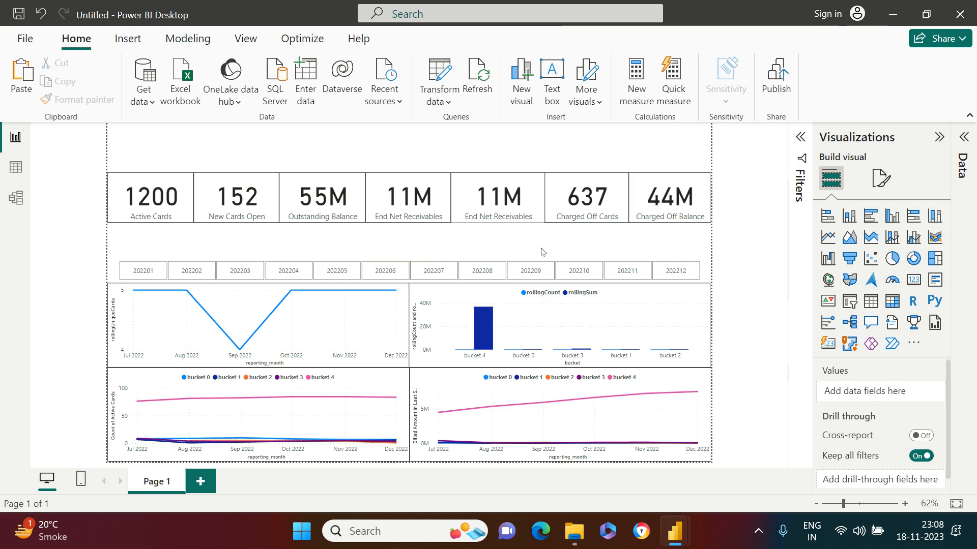
- Round the visual border corners of all seven KPI cards to 13 px
left_click(153, 176)
left_click(249, 178, "ctrl")
left_click(295, 179, "ctrl")
left_click(385, 177, "ctrl")
left_click(474, 182, "ctrl")
left_click(573, 185, "ctrl")
left_click(653, 186, "ctrl")
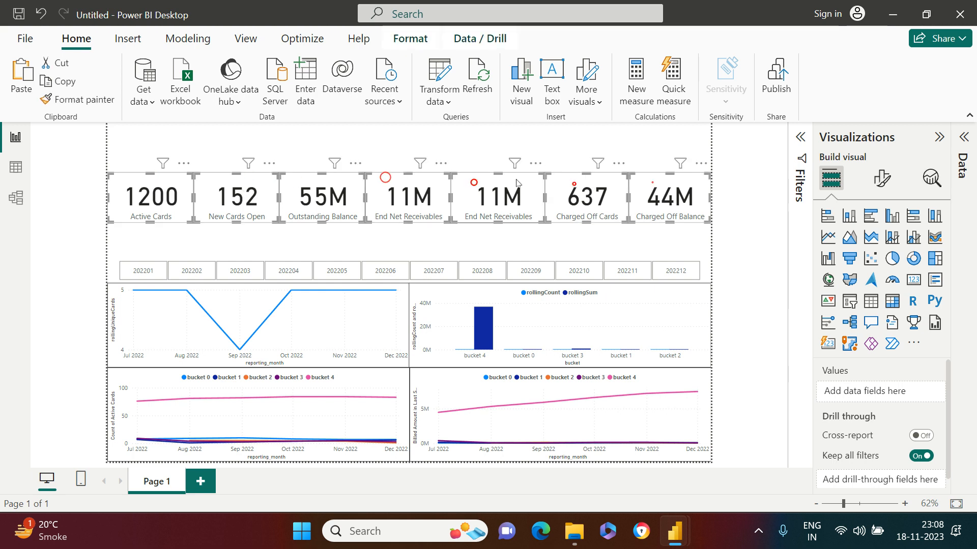
left_click(882, 178)
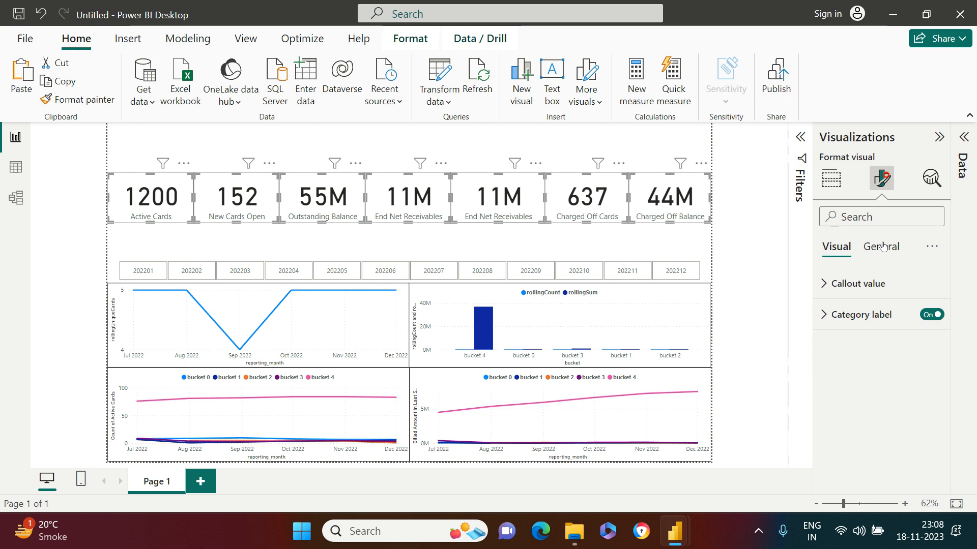
left_click(881, 249)
left_click(856, 291)
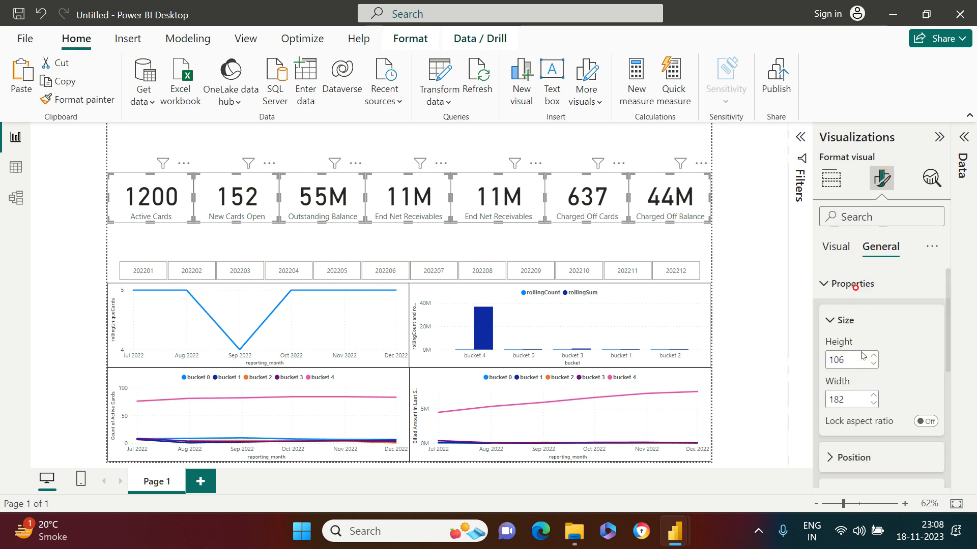
left_click(864, 284)
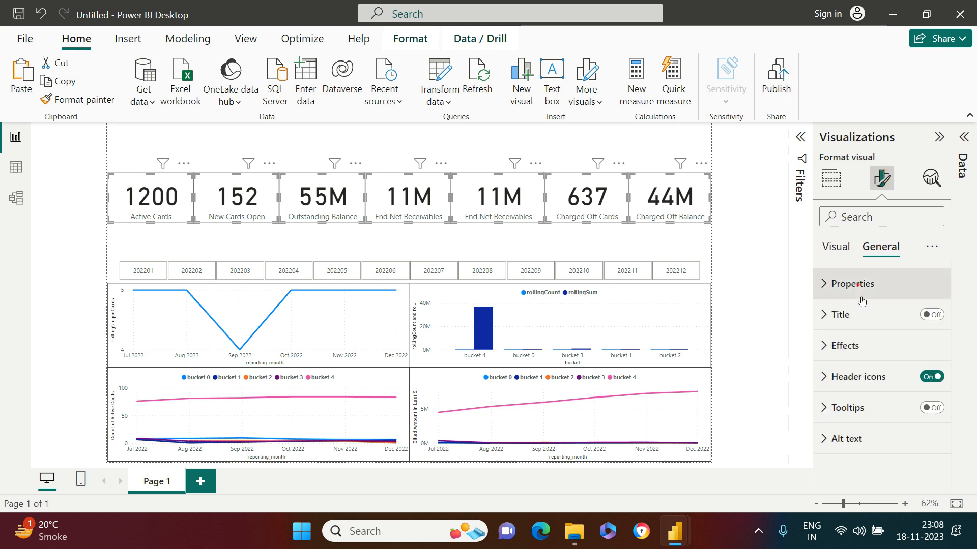
left_click(861, 344)
scroll(889, 384, "down", 1)
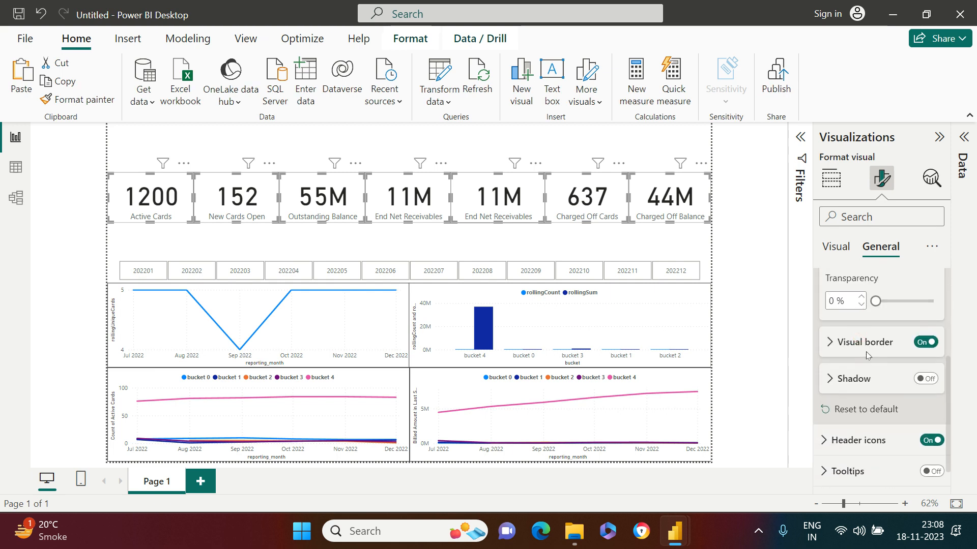
left_click(828, 342)
scroll(879, 393, "down", 2)
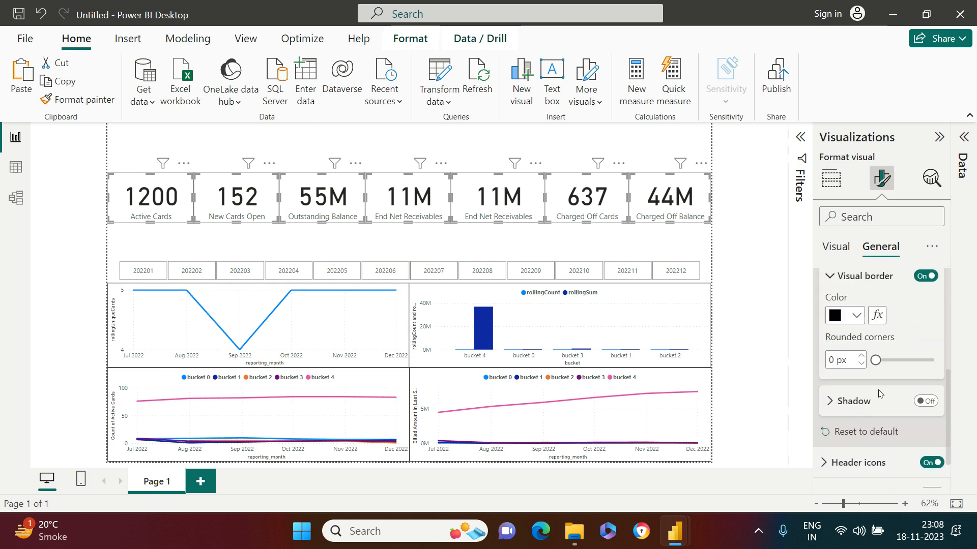
triple_click(862, 357)
triple_click(862, 357)
triple_click(861, 356)
triple_click(862, 357)
left_click(861, 357)
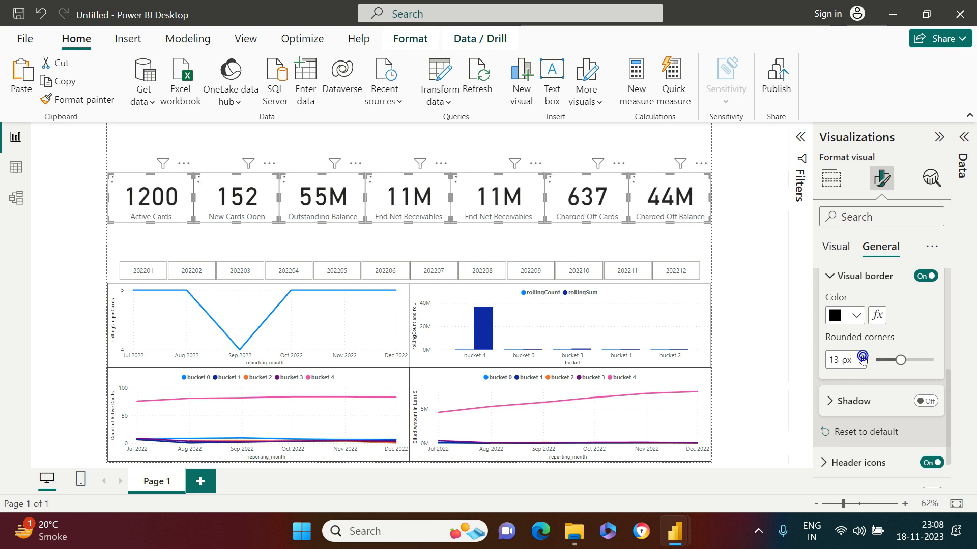
left_click(739, 297)
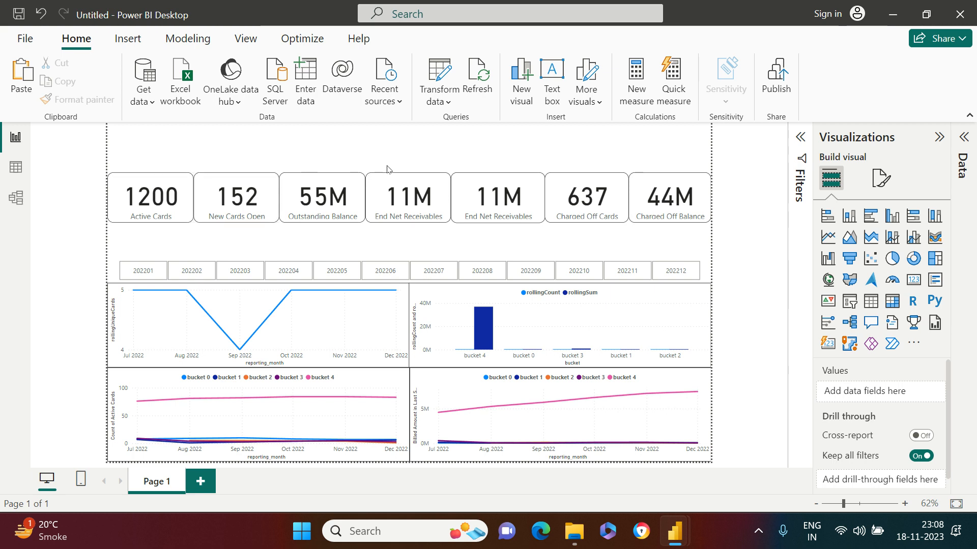
- Apply the Bloom theme to the report
left_click(245, 38)
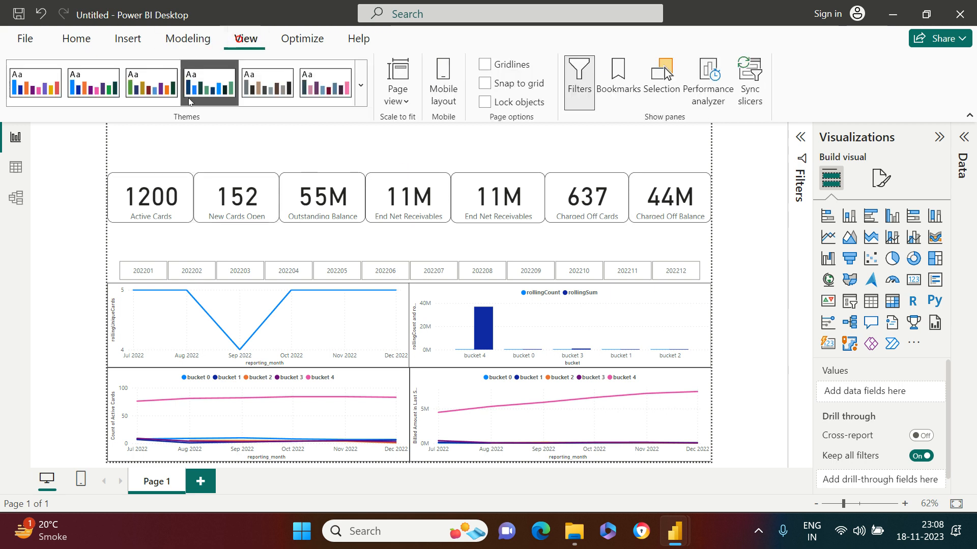
left_click(361, 97)
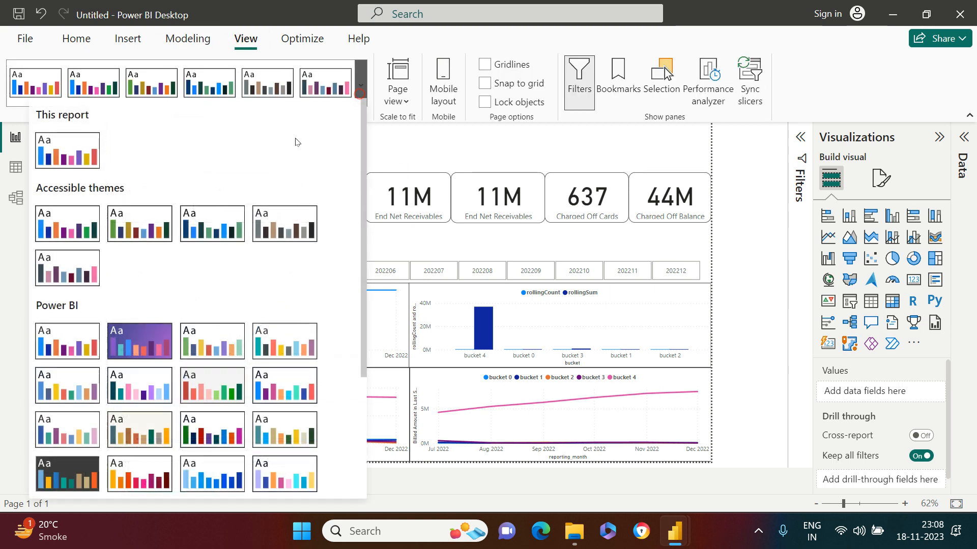
left_click(125, 333)
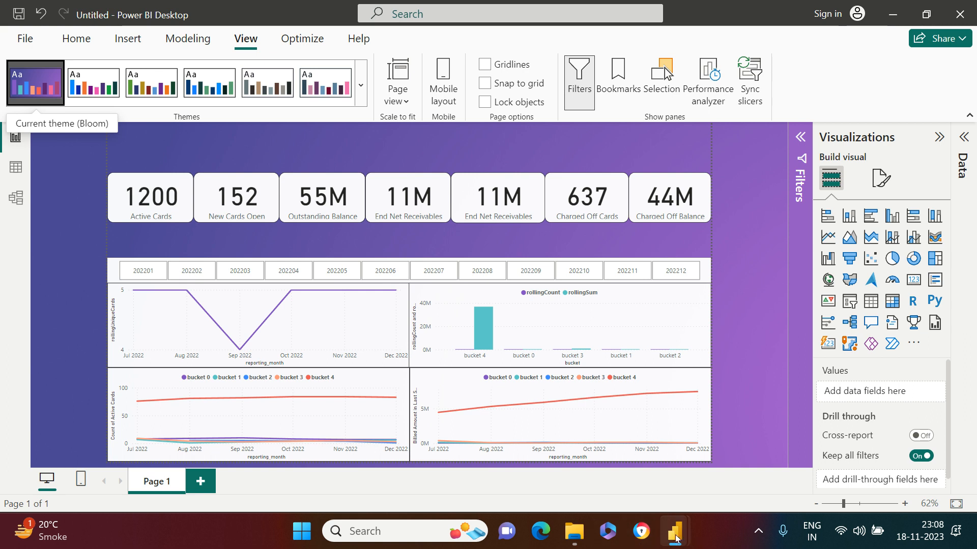
- Examine the title and KPI card layout in the finished credit_risk_dashboard report and return to the untitled report
left_click(590, 453)
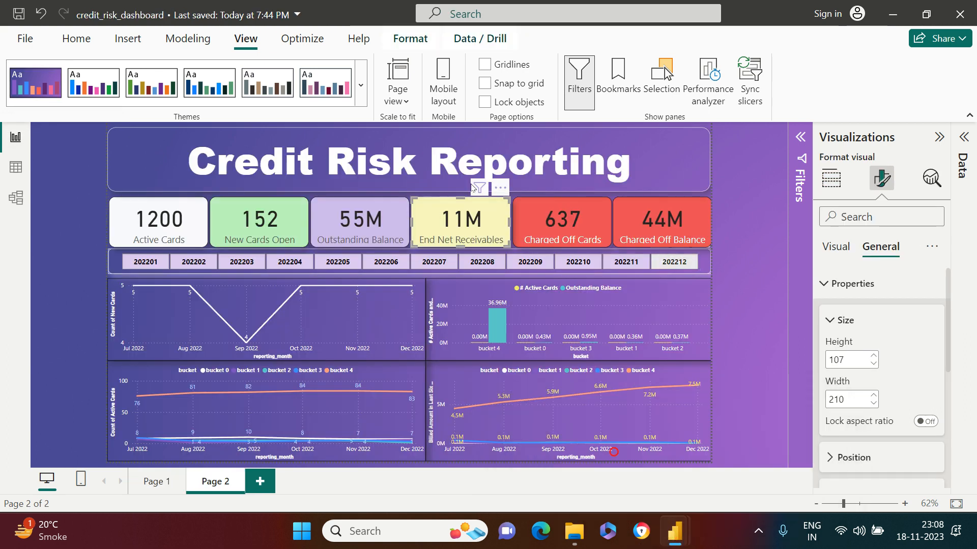
key("alt+Tab")
left_click(134, 157)
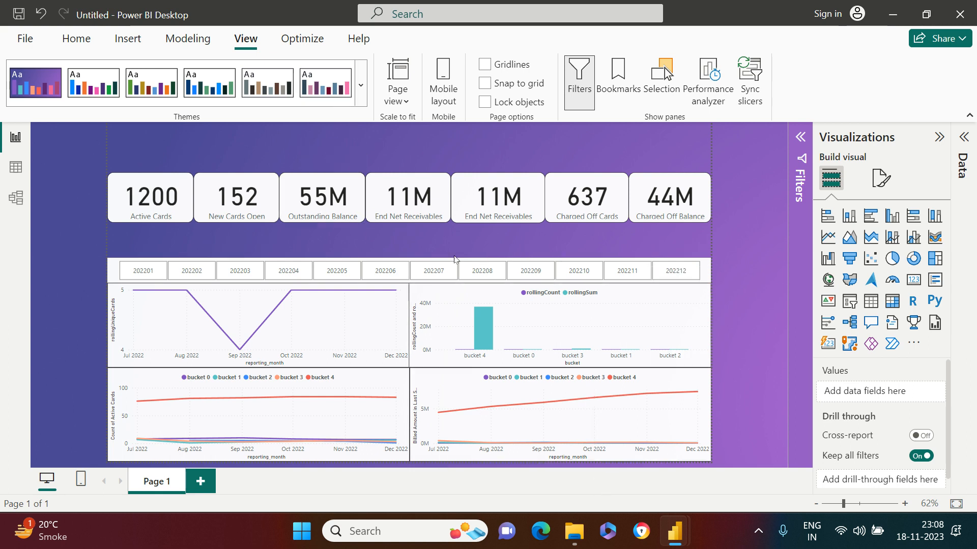
- Move all seven KPI cards down together so they sit just above the month slicer
left_click(187, 221)
left_click(240, 218, "ctrl")
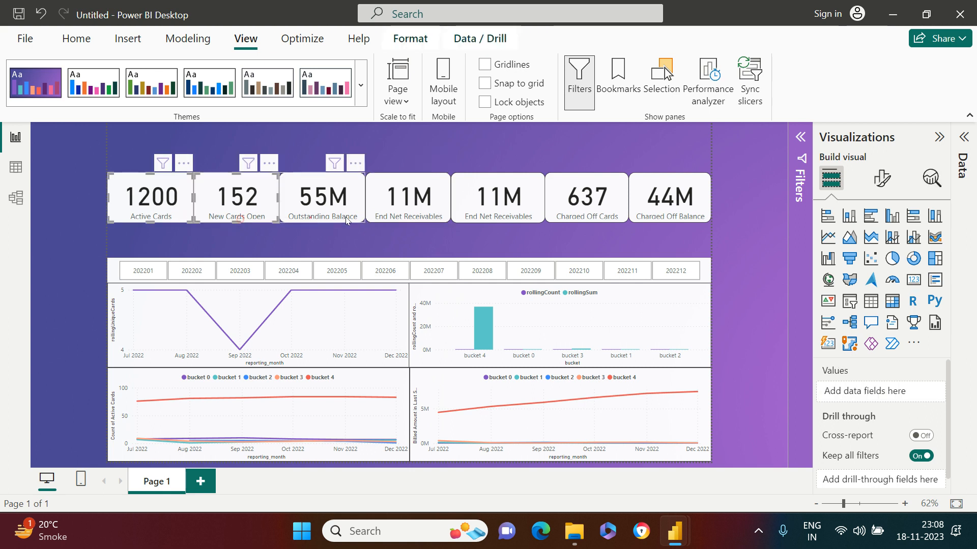
left_click(310, 216, "ctrl")
left_click(381, 214, "ctrl")
left_click(480, 218, "ctrl")
left_click(577, 216, "ctrl")
left_click(659, 215, "ctrl")
left_click_drag(660, 215, 659, 248)
left_click(358, 142)
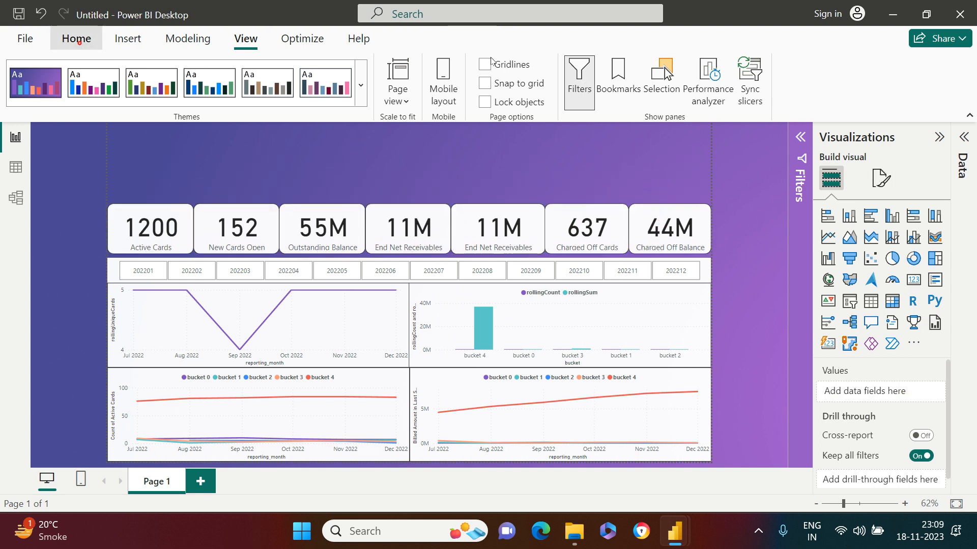
- Insert a text box above the KPI cards with the title "Credit Risk Reporting"
left_click(76, 39)
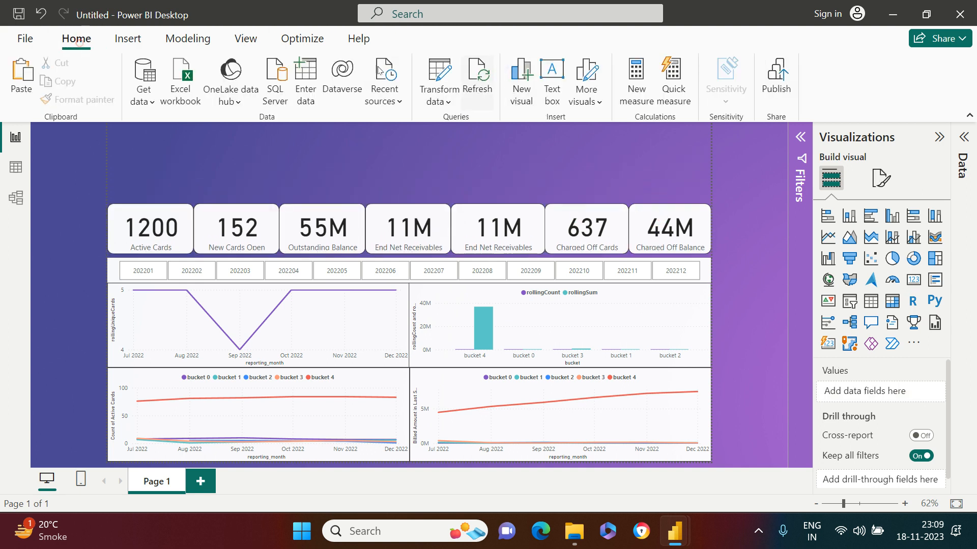
left_click(134, 37)
left_click(77, 38)
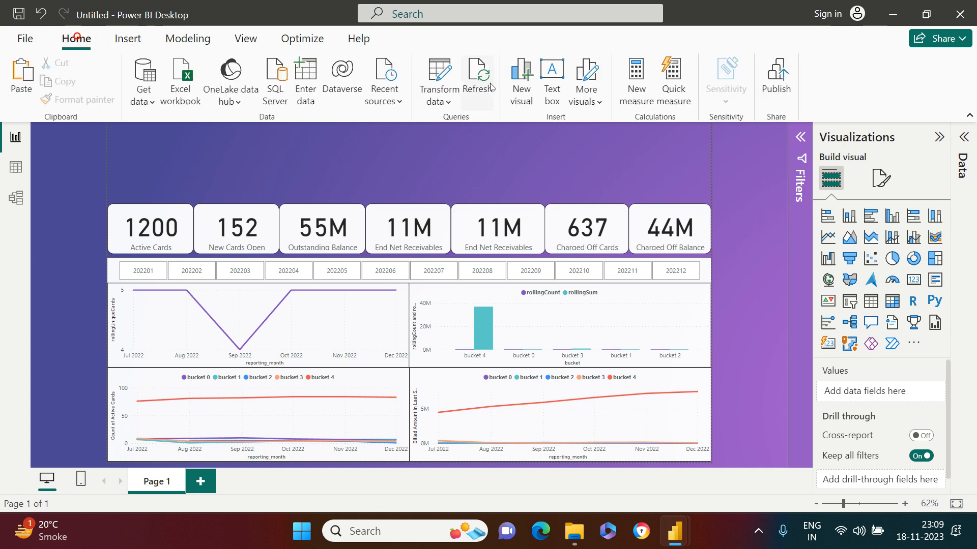
left_click(546, 79)
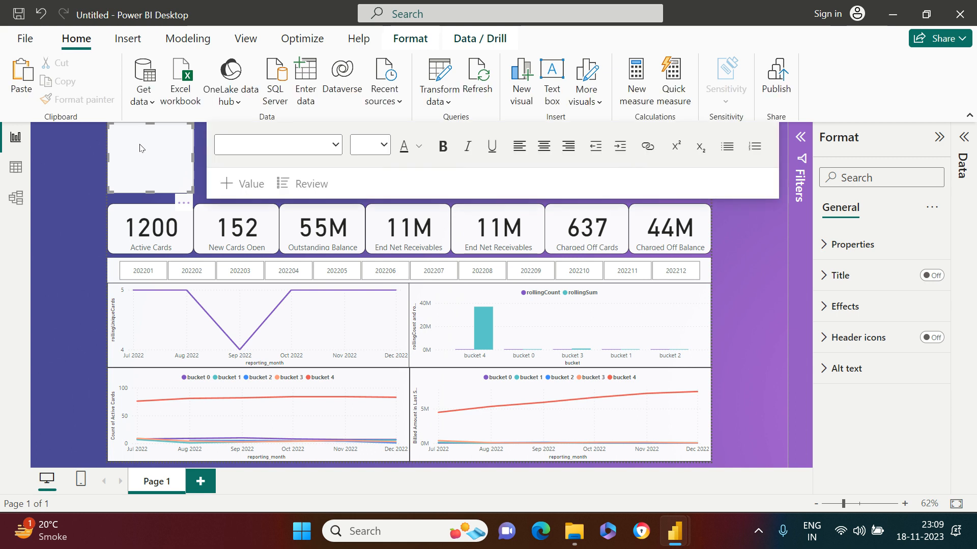
left_click(142, 148)
type("Credit Risk Reporting")
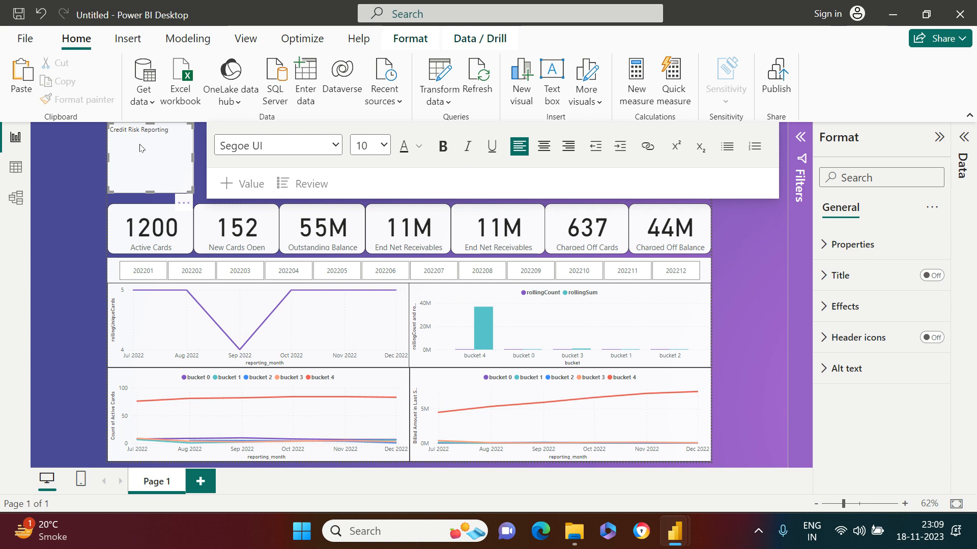
- Format the whole title text in Arial Black at font size 60
key("ctrl+a")
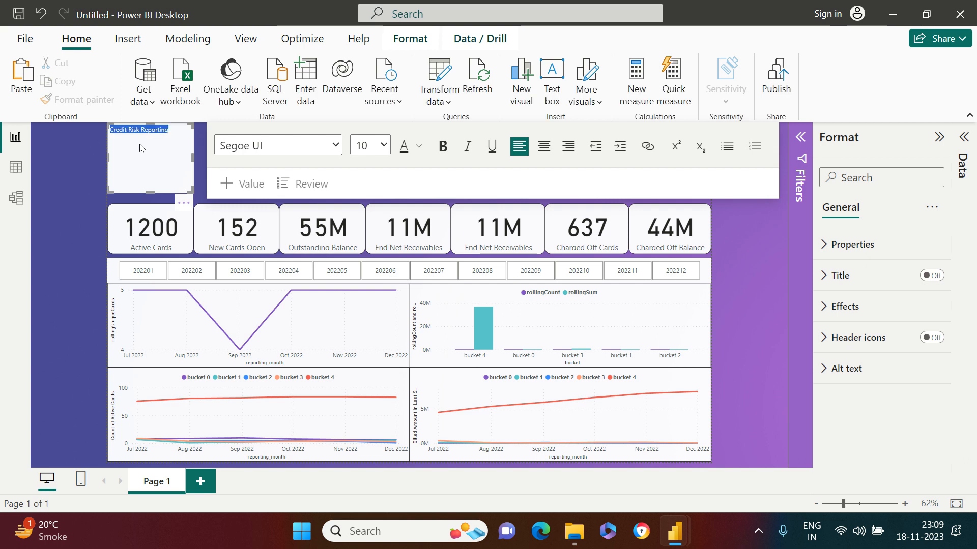
left_click(336, 145)
left_click(290, 182)
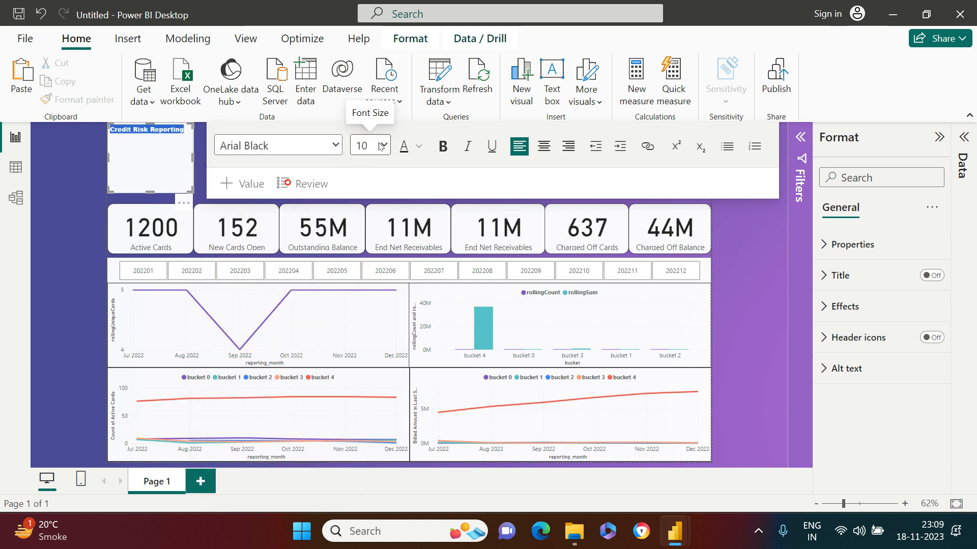
left_click(380, 145)
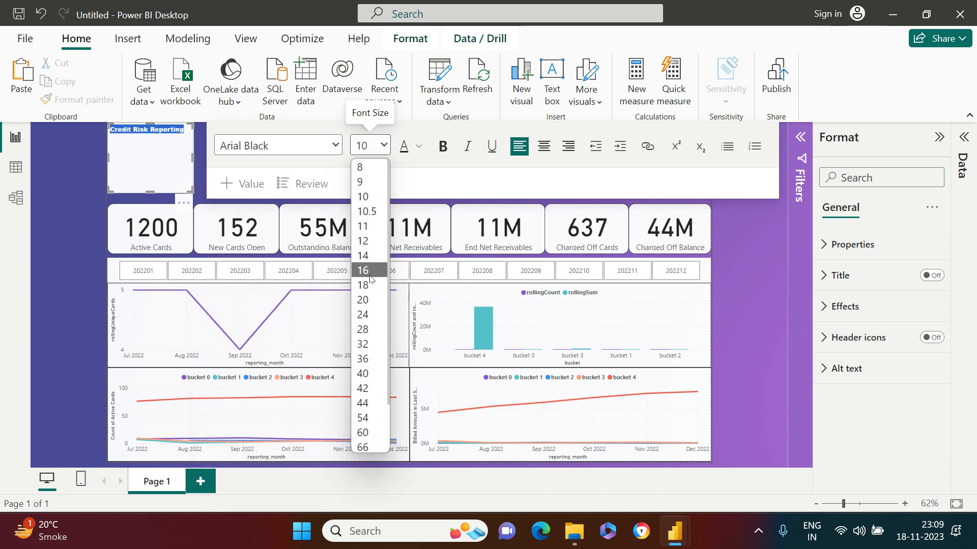
left_click(366, 433)
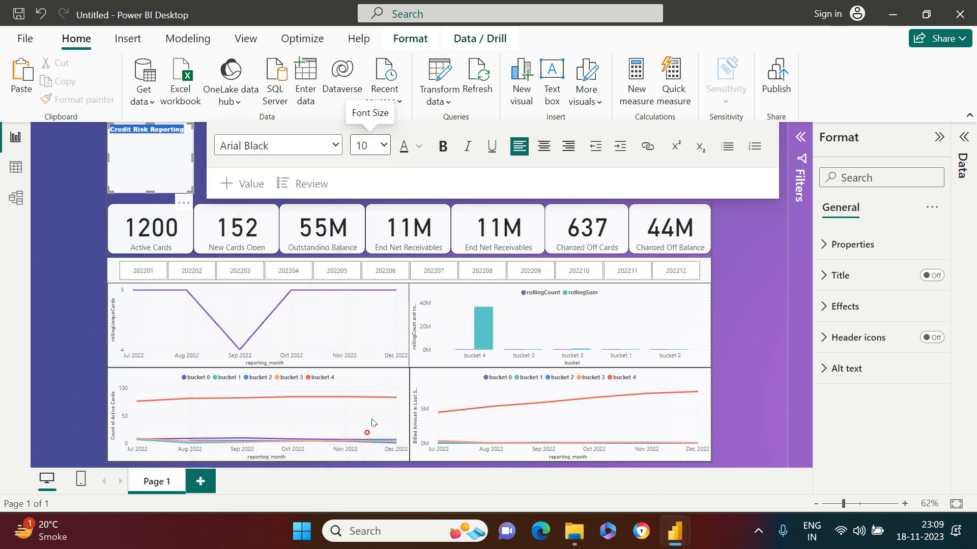
- Centre the title text and widen its text box to span the full width of the KPI card row
left_click(544, 146)
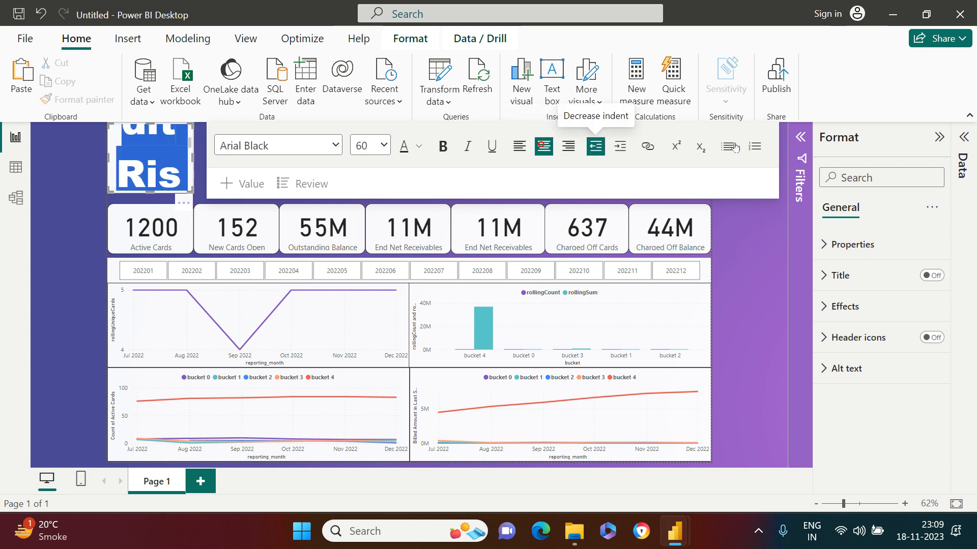
left_click_drag(191, 158, 712, 164)
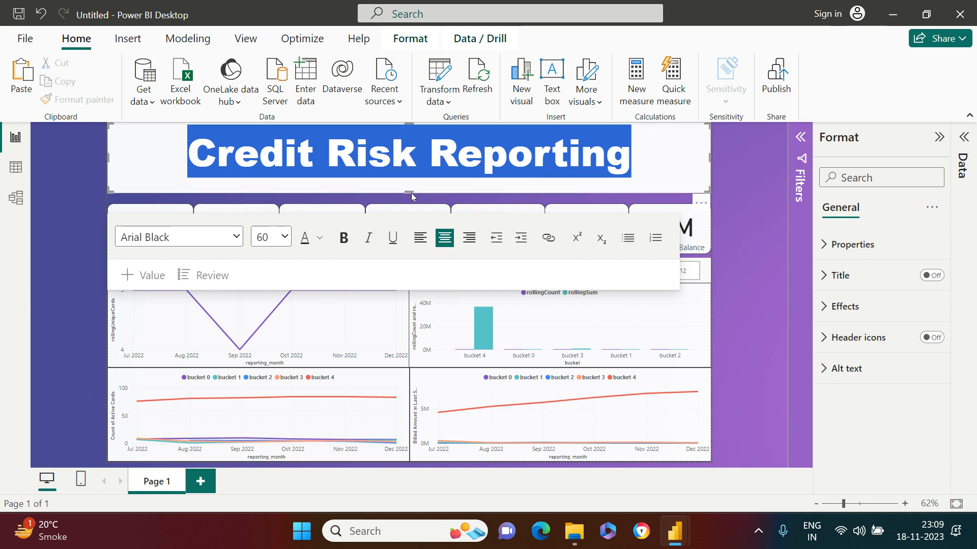
left_click(643, 191)
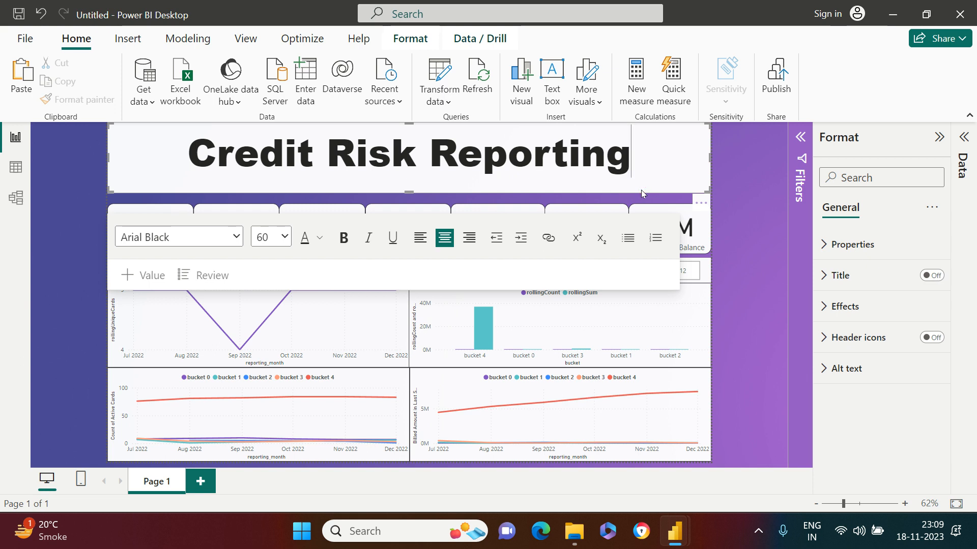
left_click(639, 193)
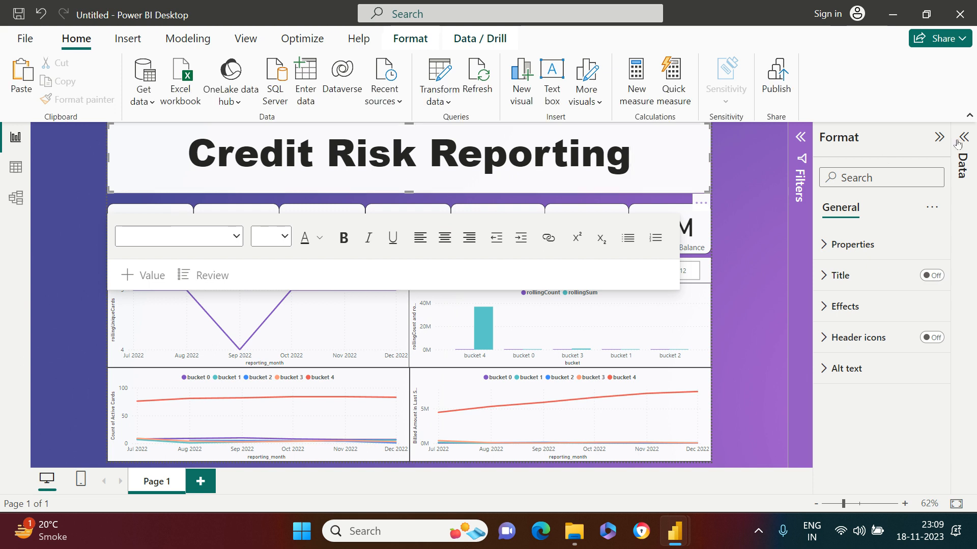
left_click(939, 138)
left_click(934, 139)
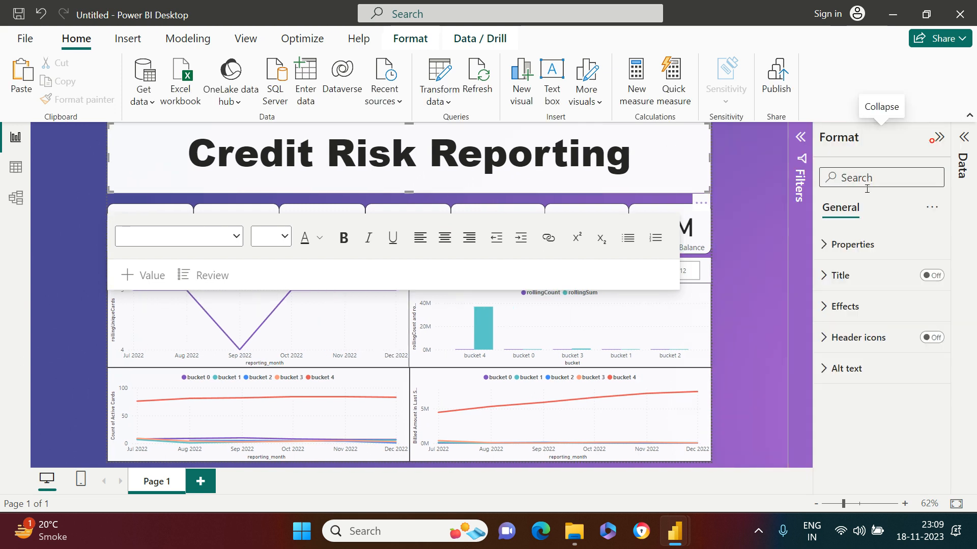
left_click(863, 246)
scroll(874, 343, "down", 3)
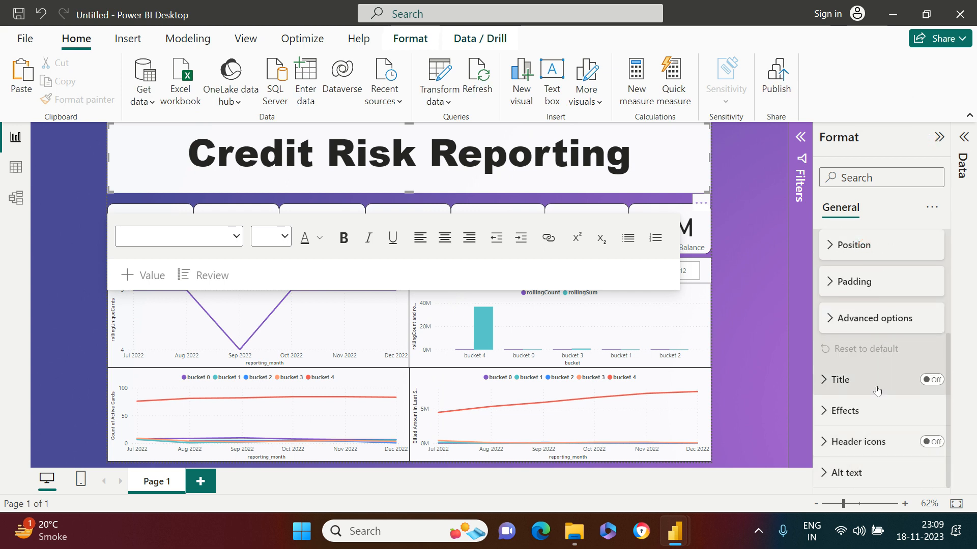
scroll(879, 385, "up", 3)
left_click(858, 249)
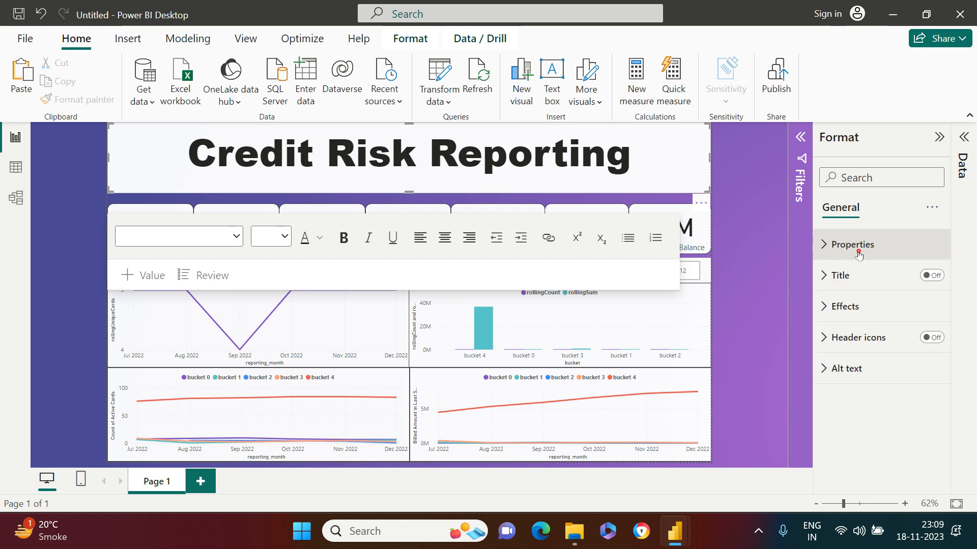
- Turn on a white visual border and a shadow for the title text box
left_click(844, 307)
scroll(865, 397, "down", 2)
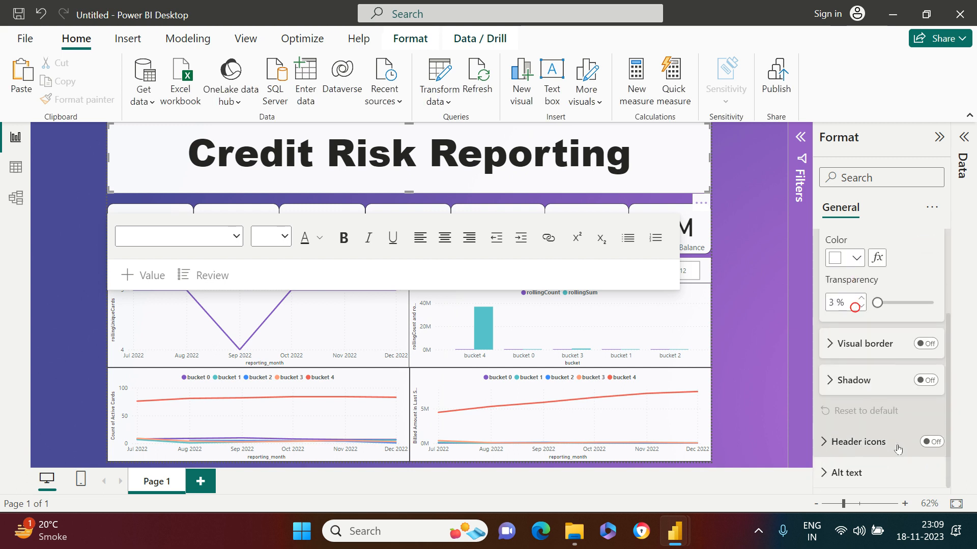
left_click(924, 344)
left_click(833, 343)
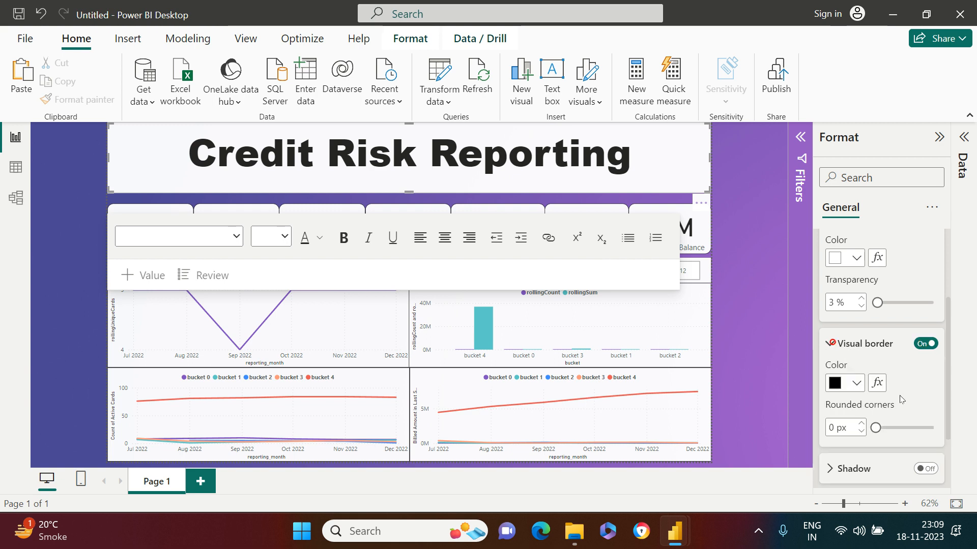
scroll(873, 350, "down", 2)
left_click(856, 306)
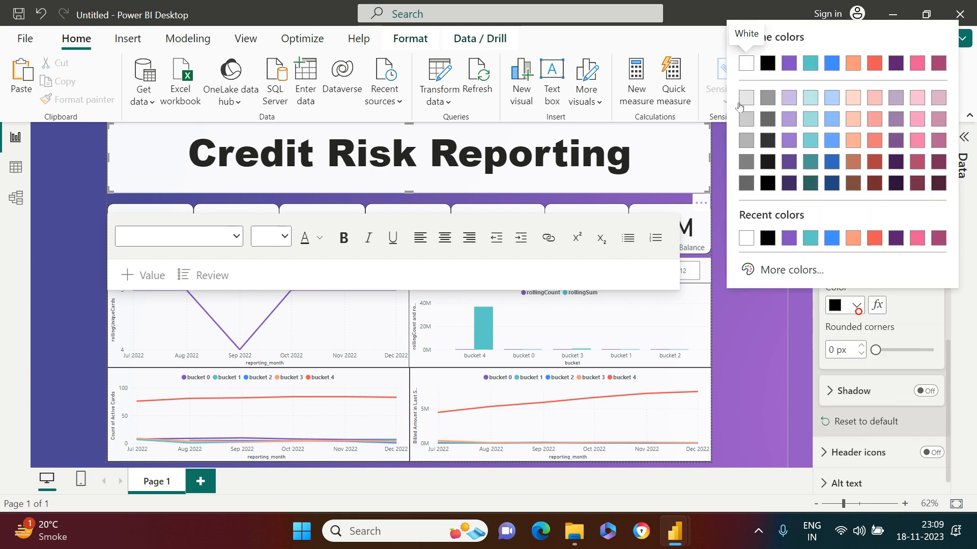
left_click(742, 69)
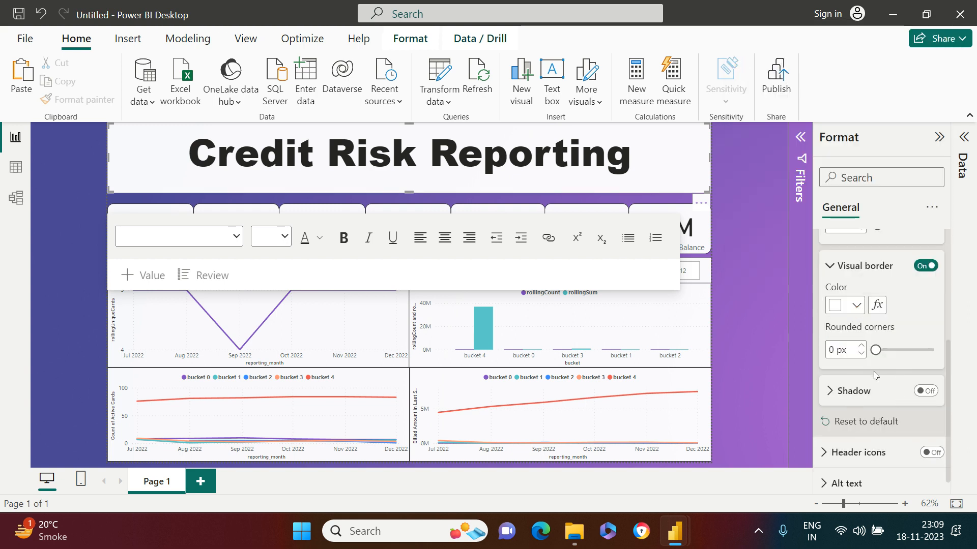
left_click(928, 393)
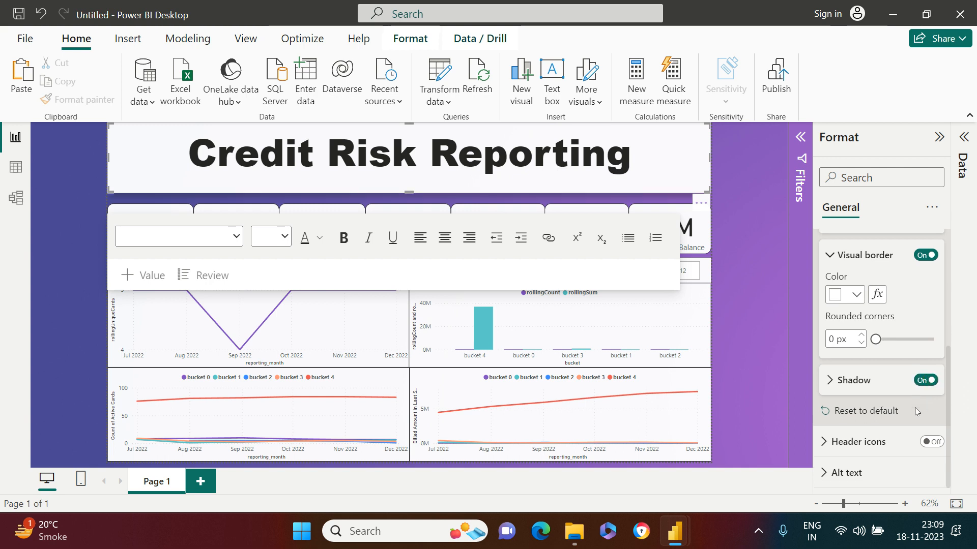
- Set the title text box's background transparency to 100%
scroll(886, 434, "up", 5)
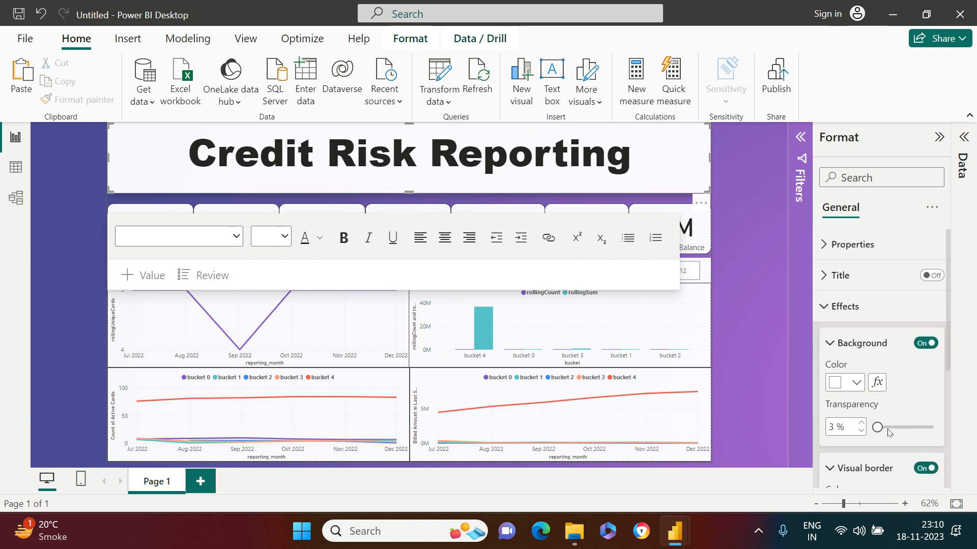
left_click(856, 382)
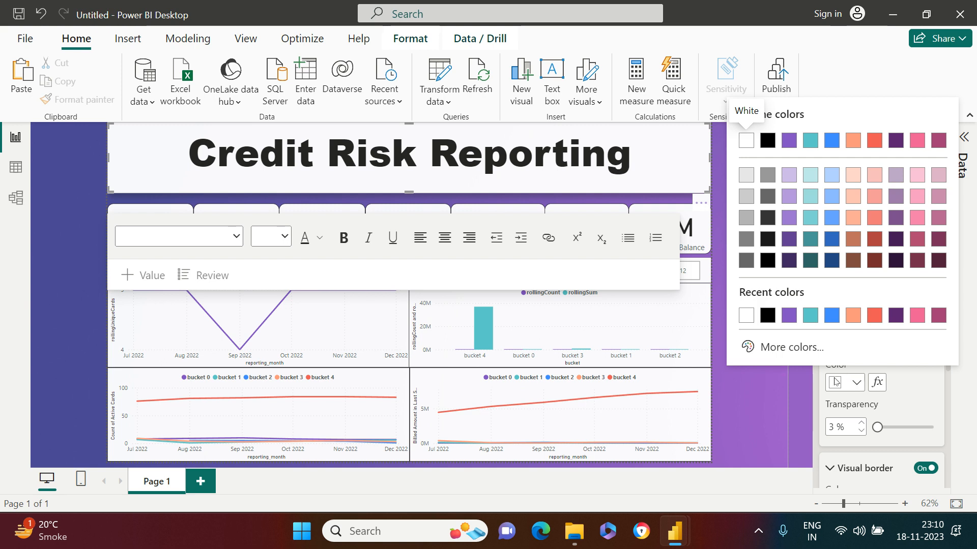
left_click(879, 429)
left_click_drag(877, 427, 936, 428)
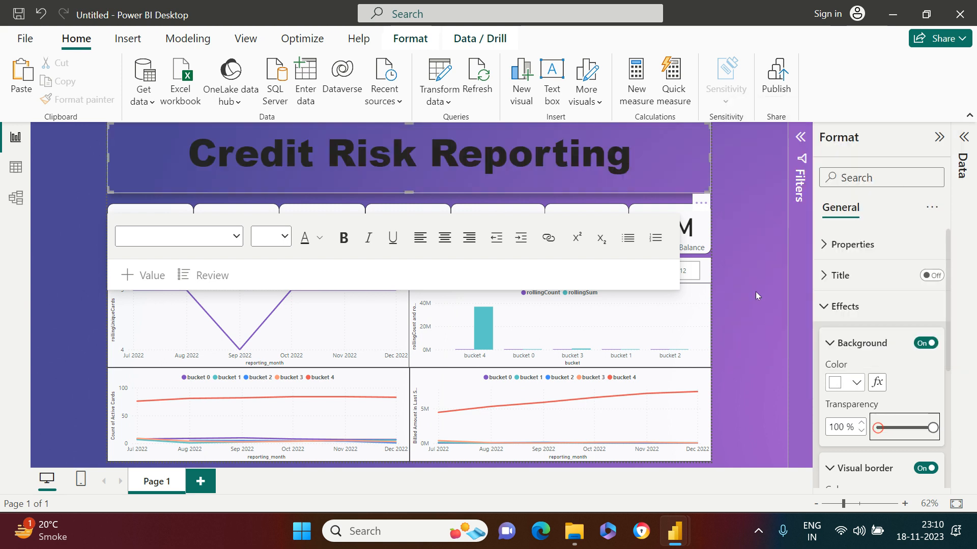
- Make the whole "Credit Risk Reporting" title text white and bold
left_click_drag(627, 156, 186, 162)
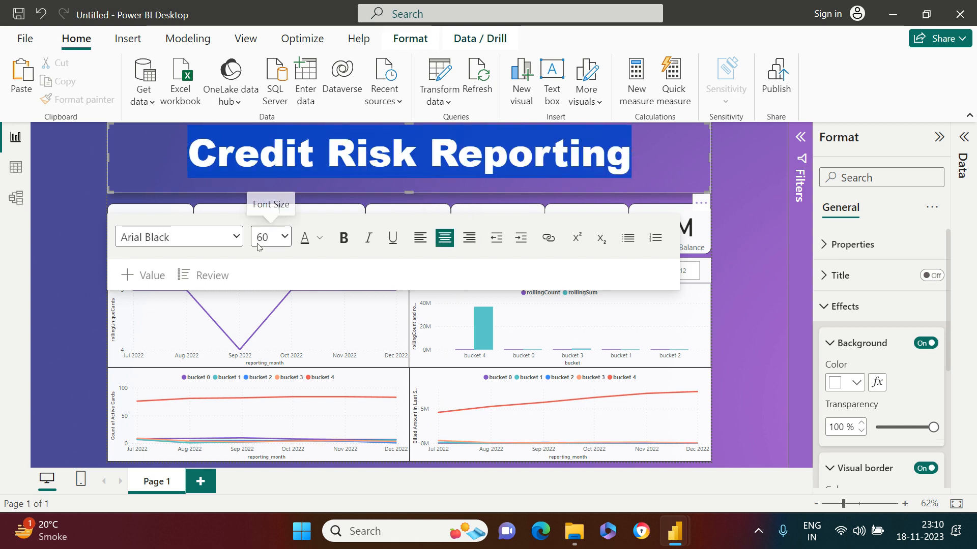
left_click(320, 239)
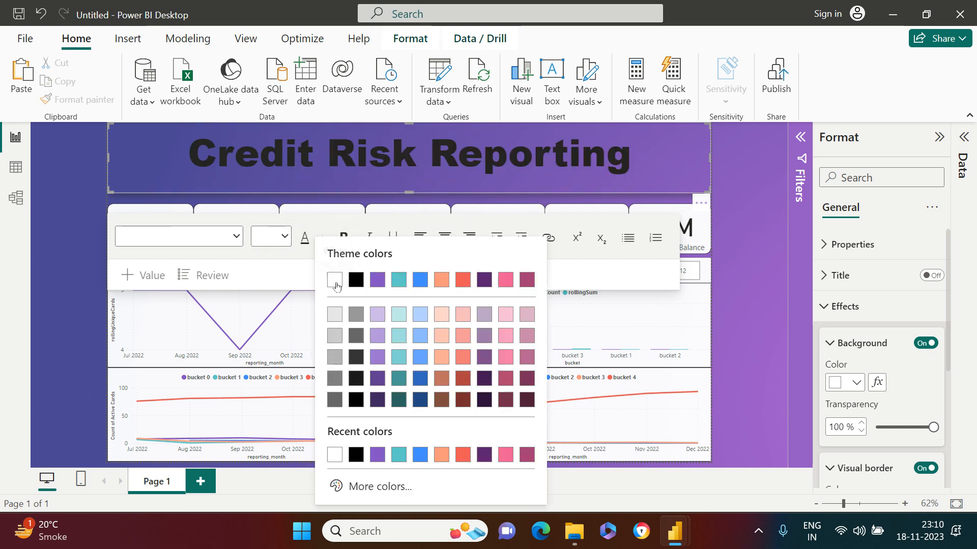
left_click(336, 282)
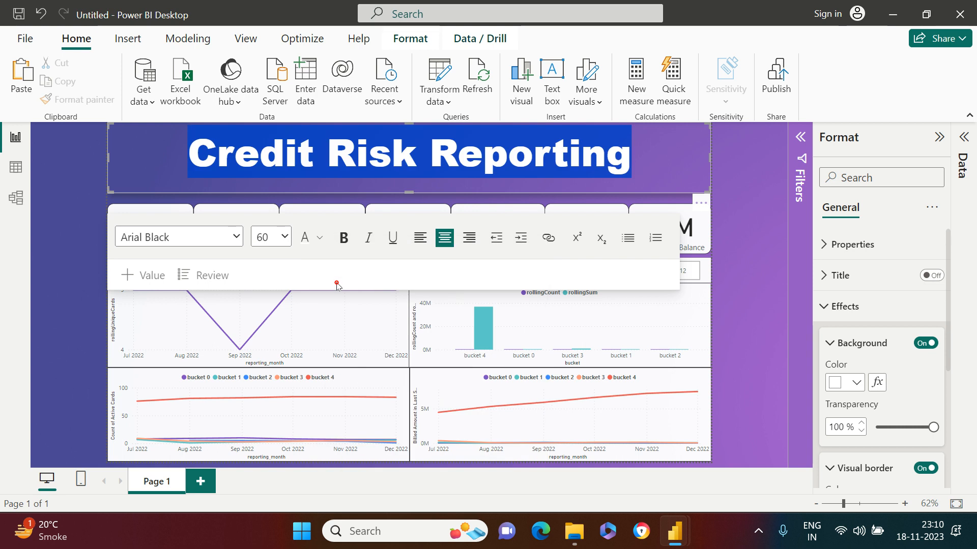
left_click(343, 238)
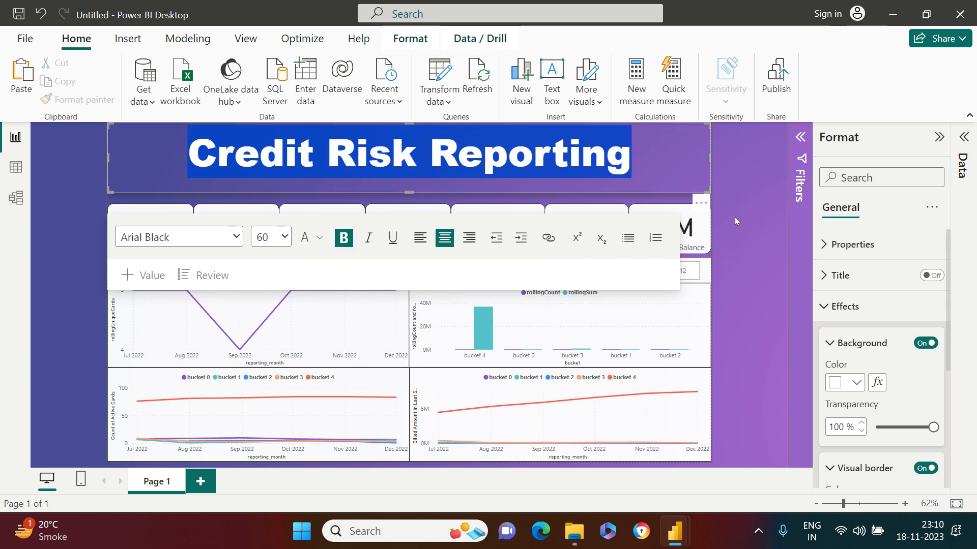
left_click(737, 214)
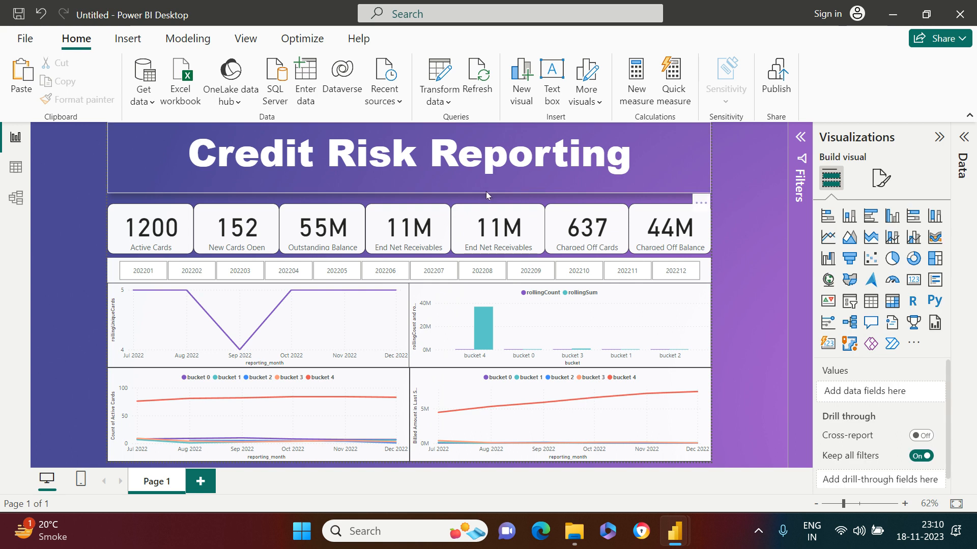
left_click_drag(485, 192, 486, 208)
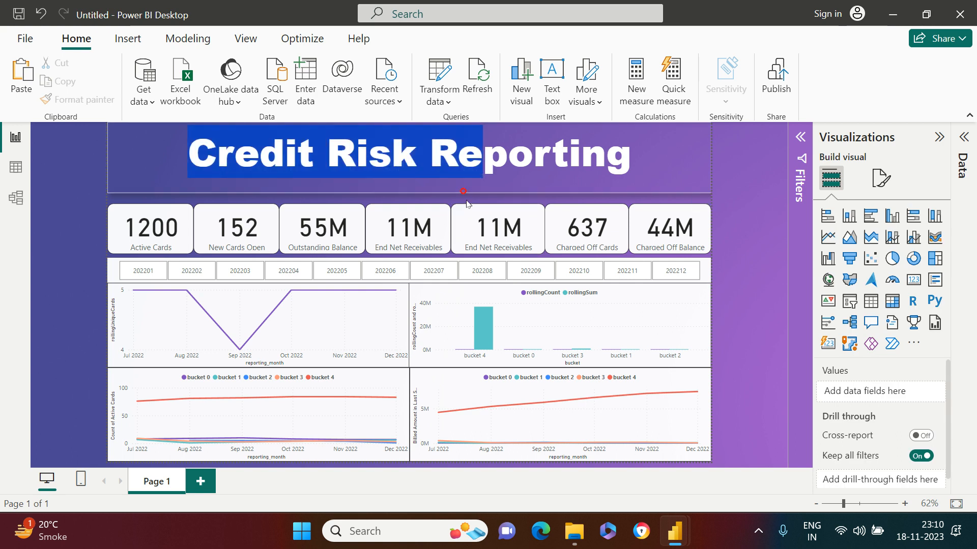
left_click(473, 194)
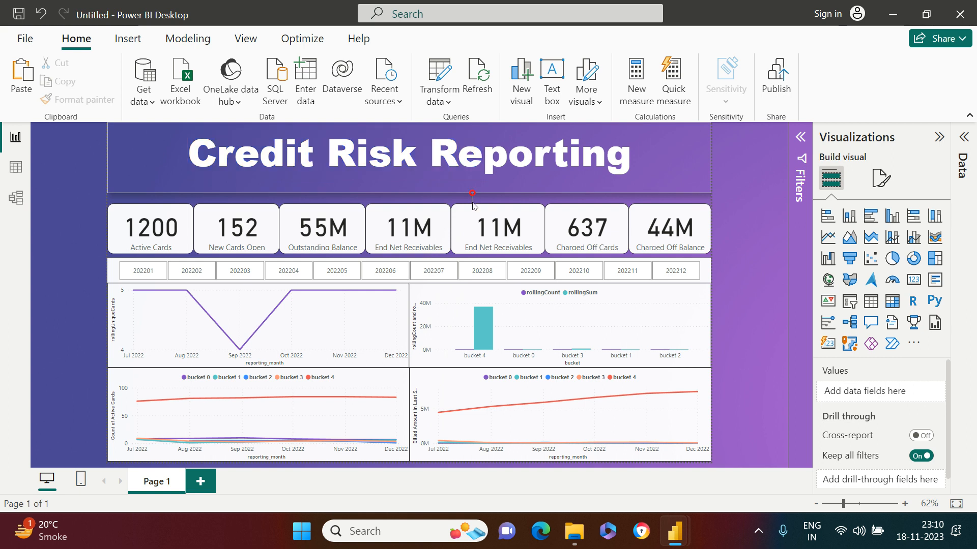
left_click(701, 191)
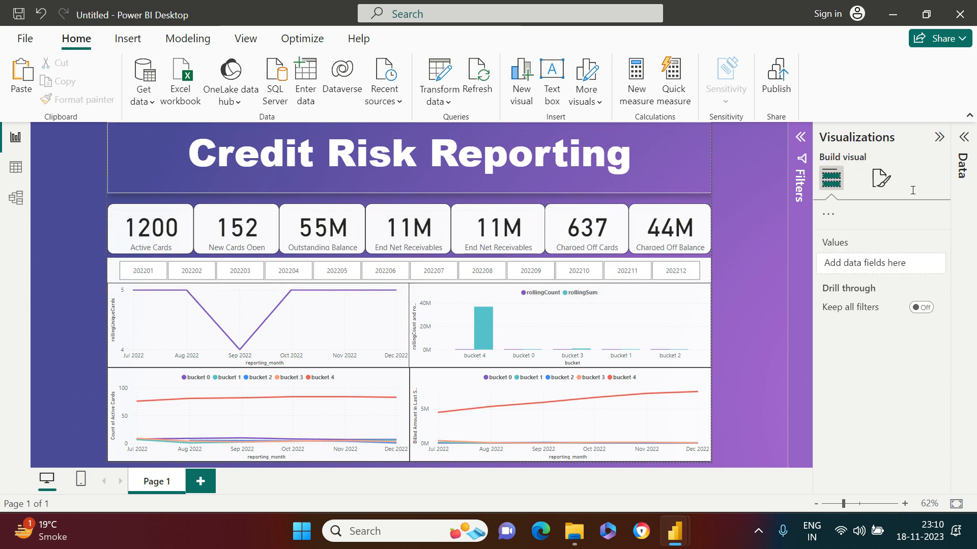
left_click(671, 181)
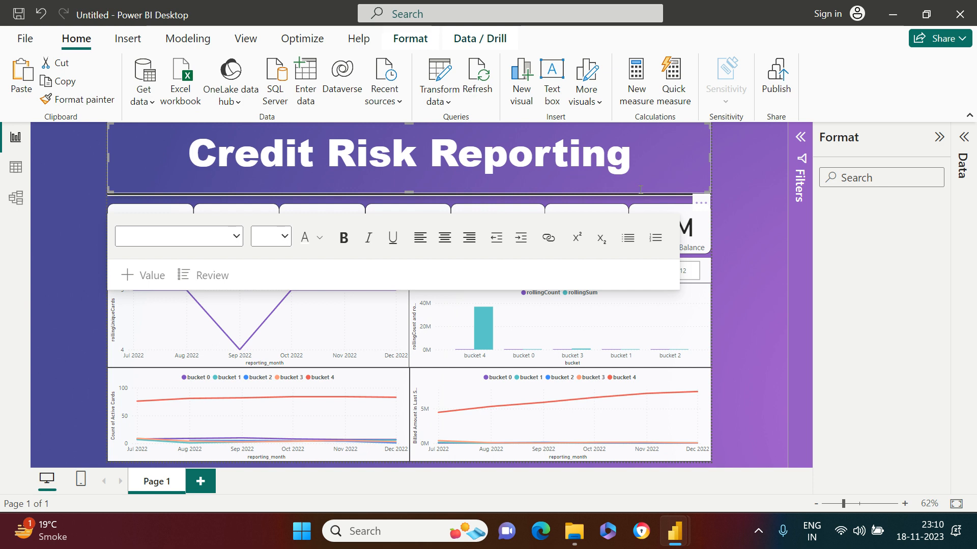
left_click(645, 160)
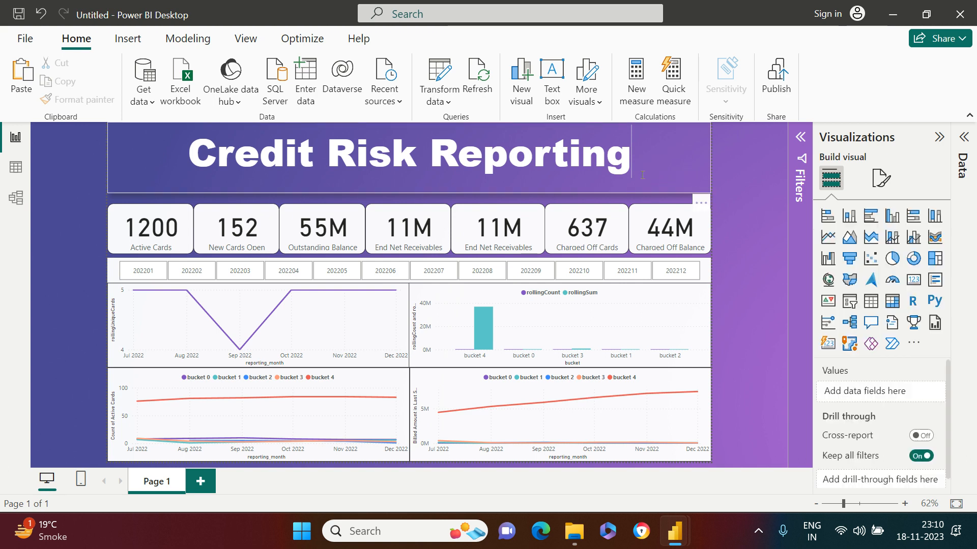
- Set the rounded corners of the title text box's visual border to 13 px
left_click(513, 170)
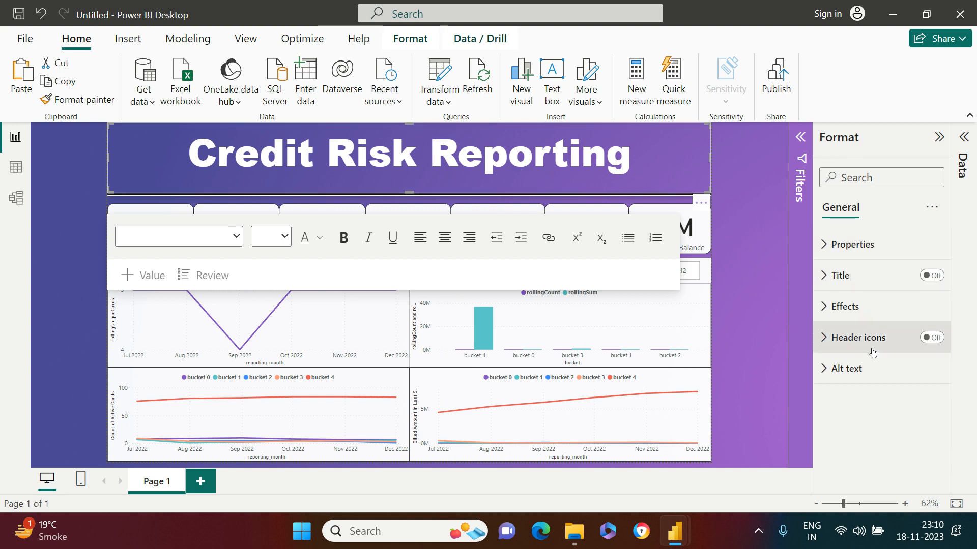
left_click(863, 309)
scroll(865, 325, "down", 3)
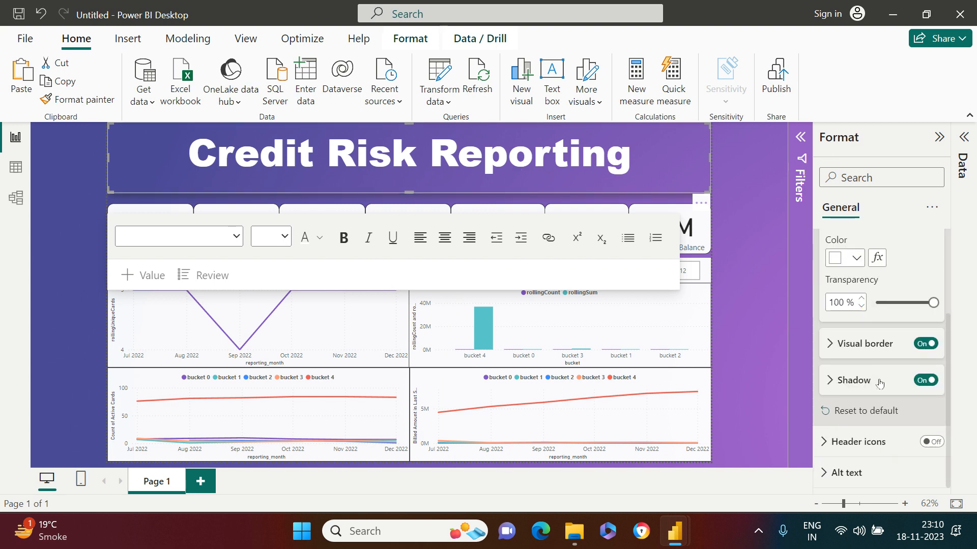
left_click(865, 344)
scroll(865, 341, "down", 2)
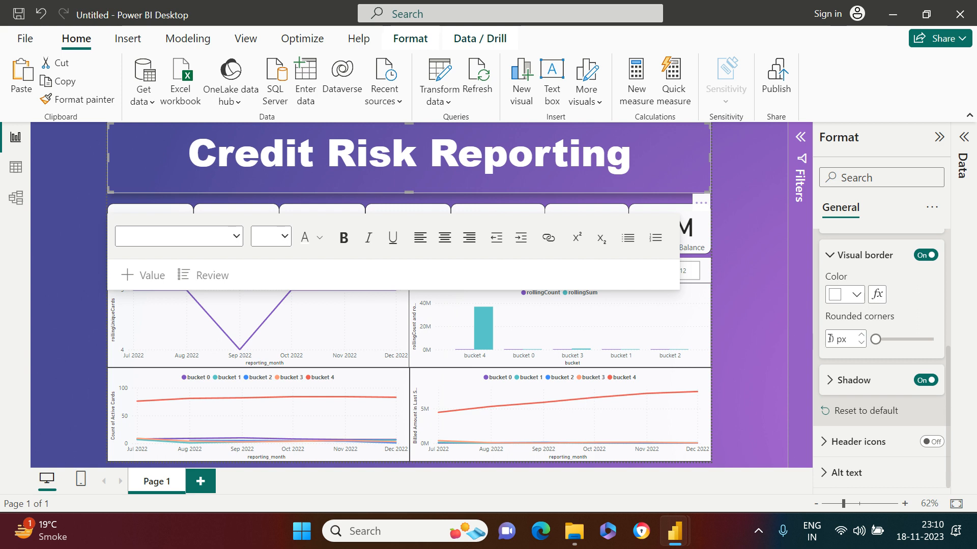
left_click_drag(832, 339, 827, 341)
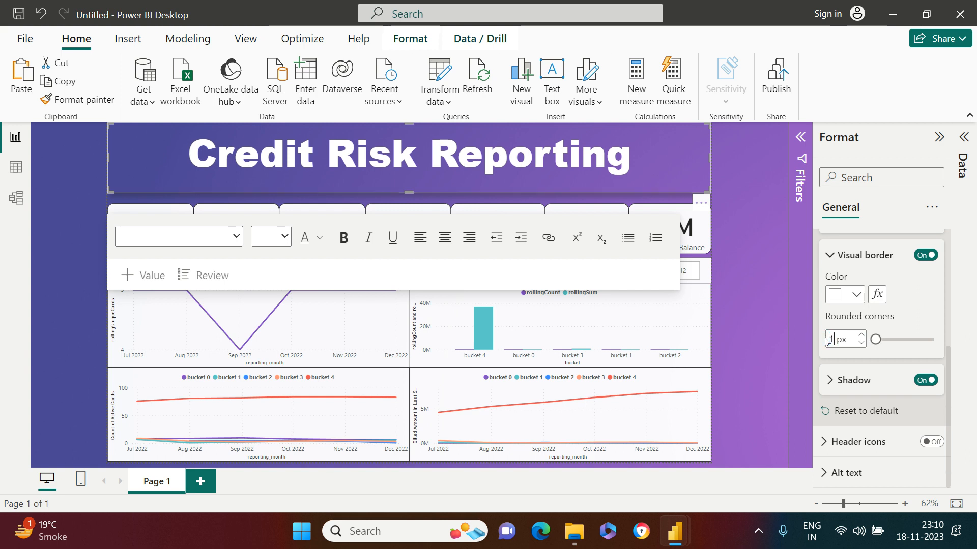
type("13")
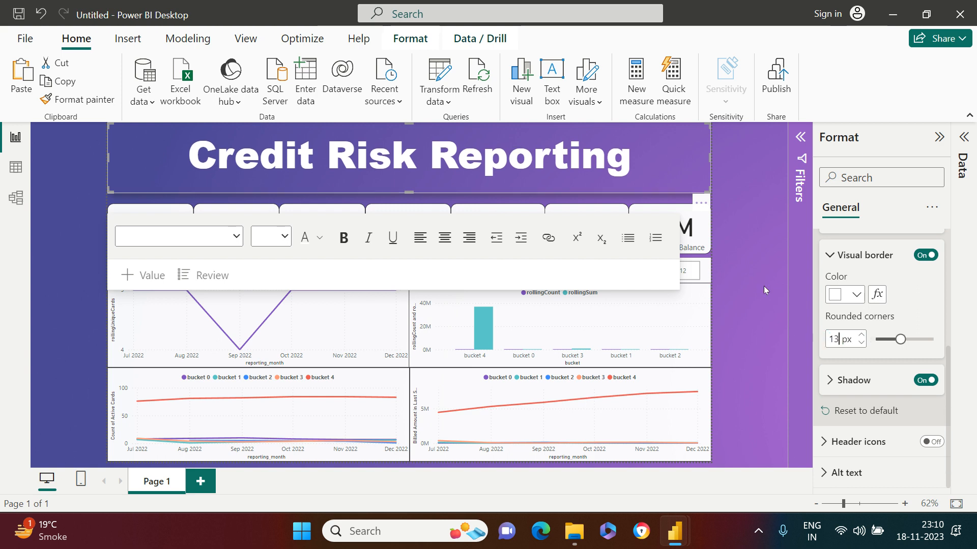
left_click(738, 275)
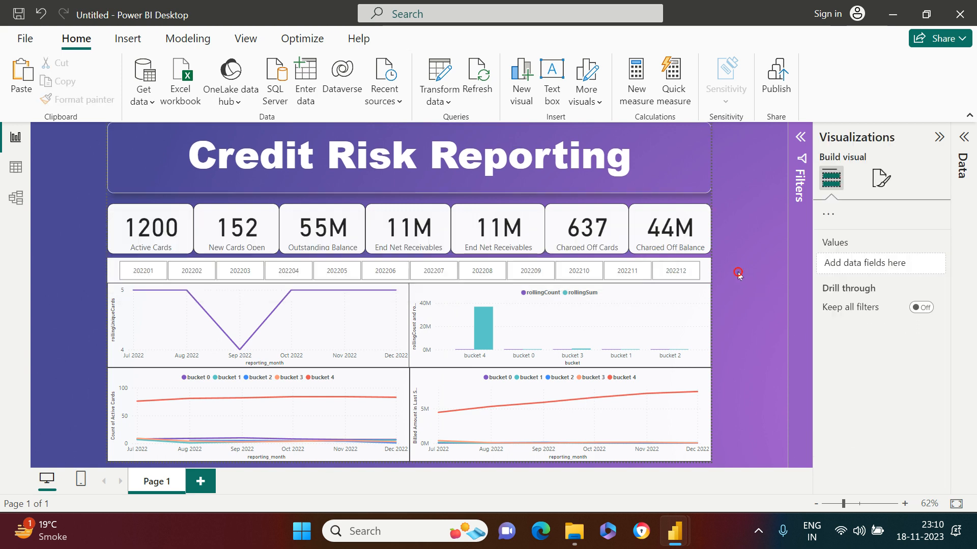
left_click(667, 196)
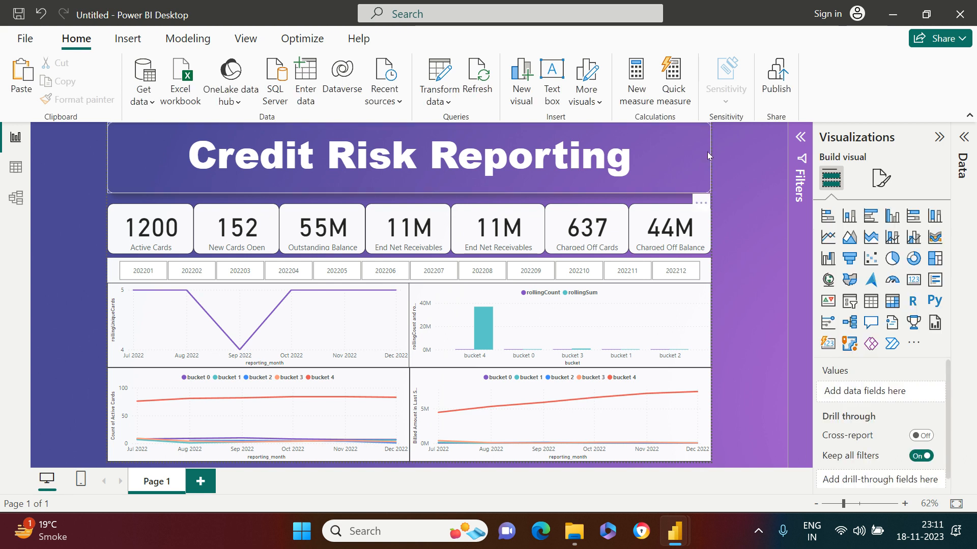
left_click(661, 179)
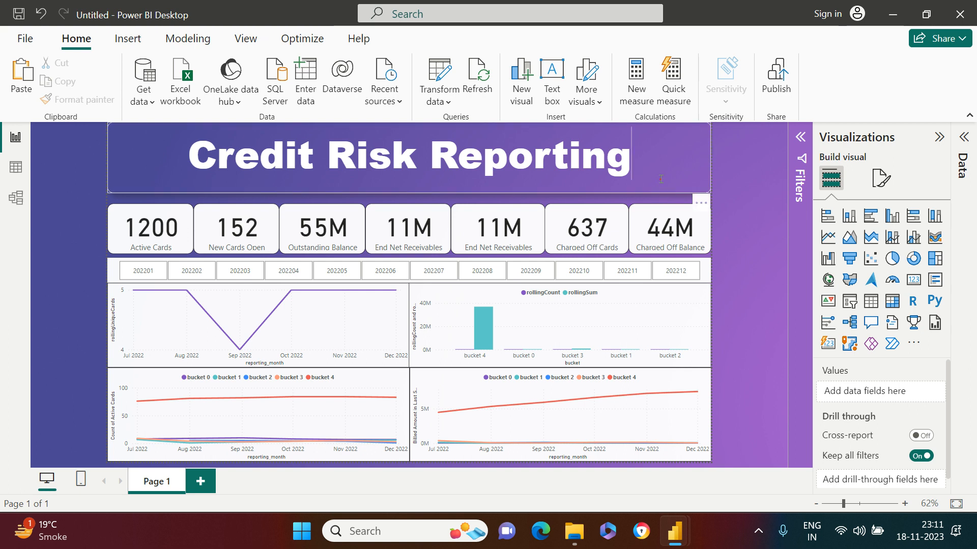
left_click(708, 159)
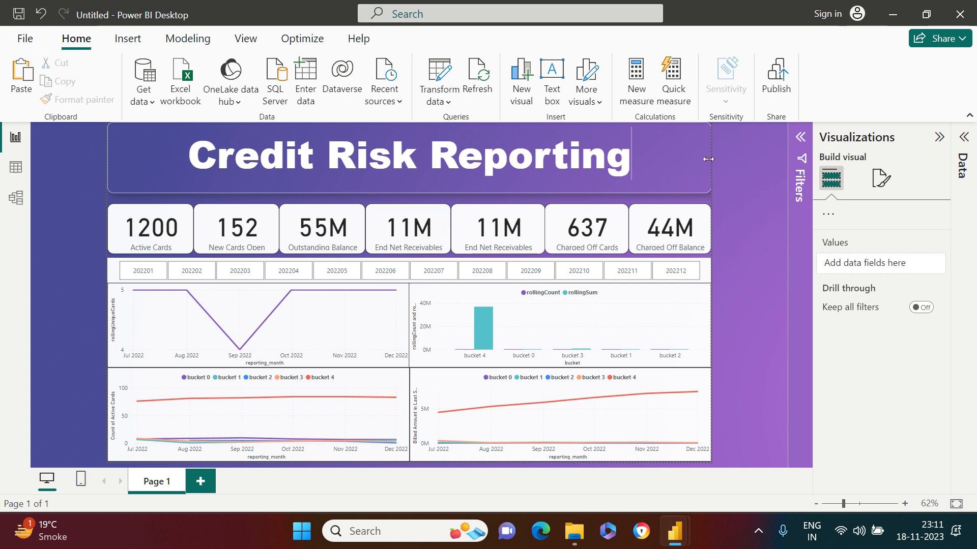
left_click(708, 161)
left_click(705, 162)
left_click(705, 161)
left_click(736, 184)
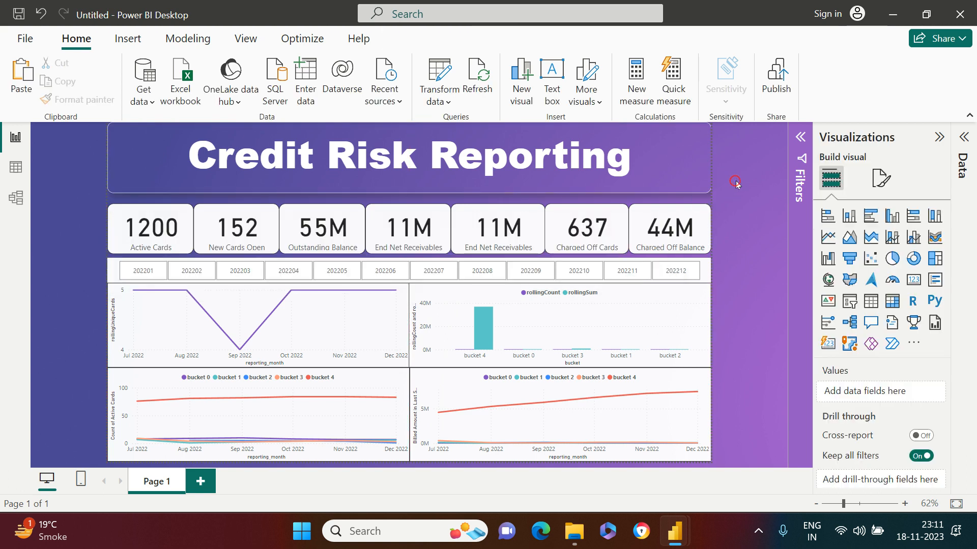
- Move the "Credit Risk Reporting" title text box slightly down, closer to the row of KPI cards
left_click(645, 193)
left_click_drag(645, 193, 651, 202)
left_click(755, 212)
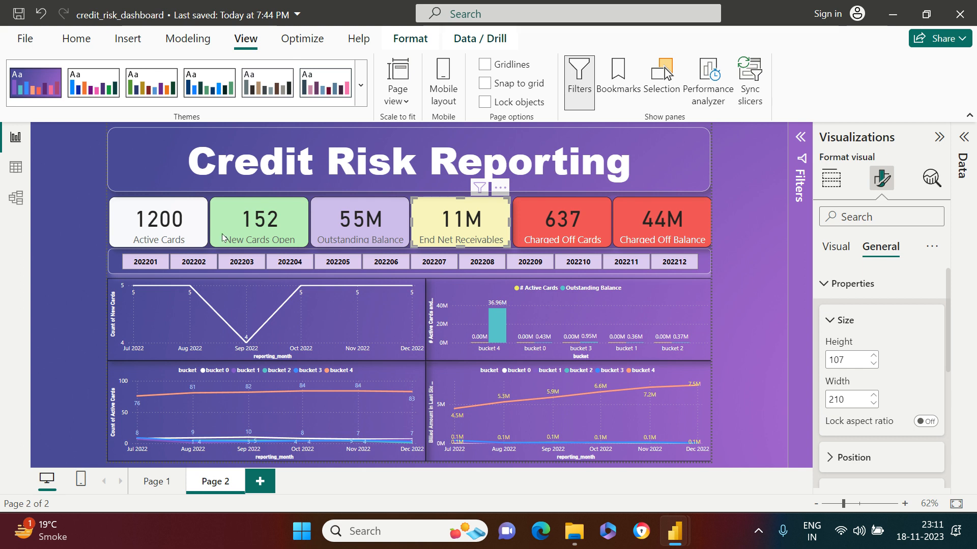
- In the finished credit_risk_dashboard report, copy the hex code of the New Cards Open card's background colour
left_click(303, 229)
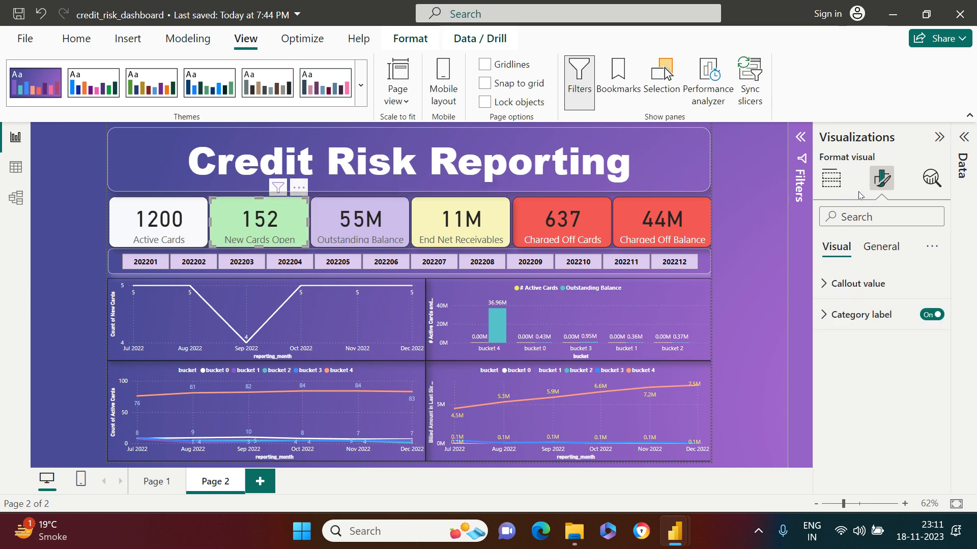
left_click(886, 246)
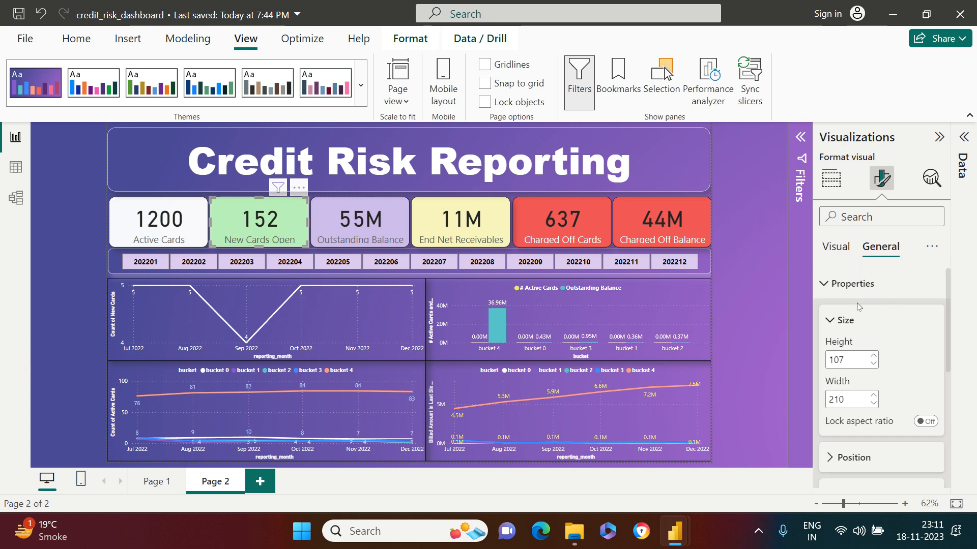
left_click(840, 285)
left_click(846, 342)
scroll(884, 370, "down", 2)
left_click(856, 289)
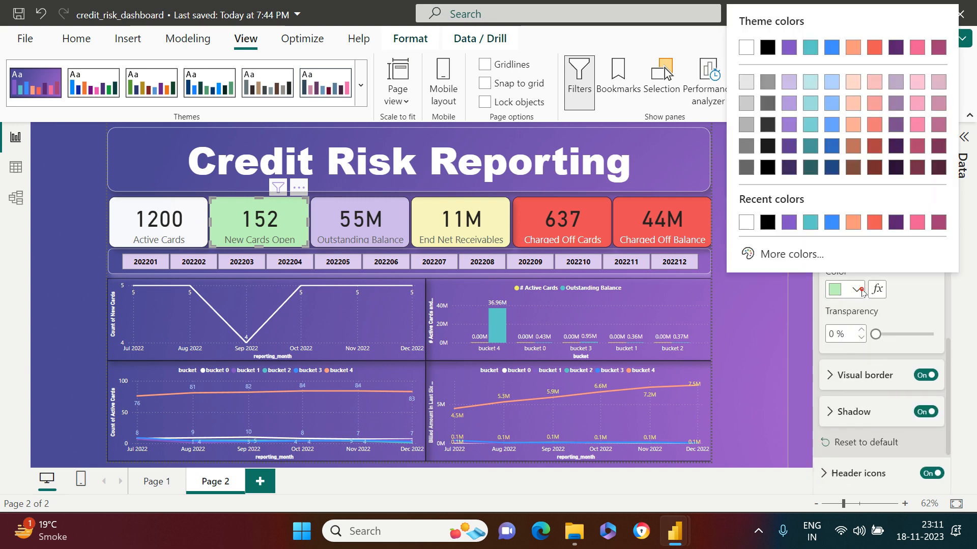
left_click(796, 254)
key("ctrl+c")
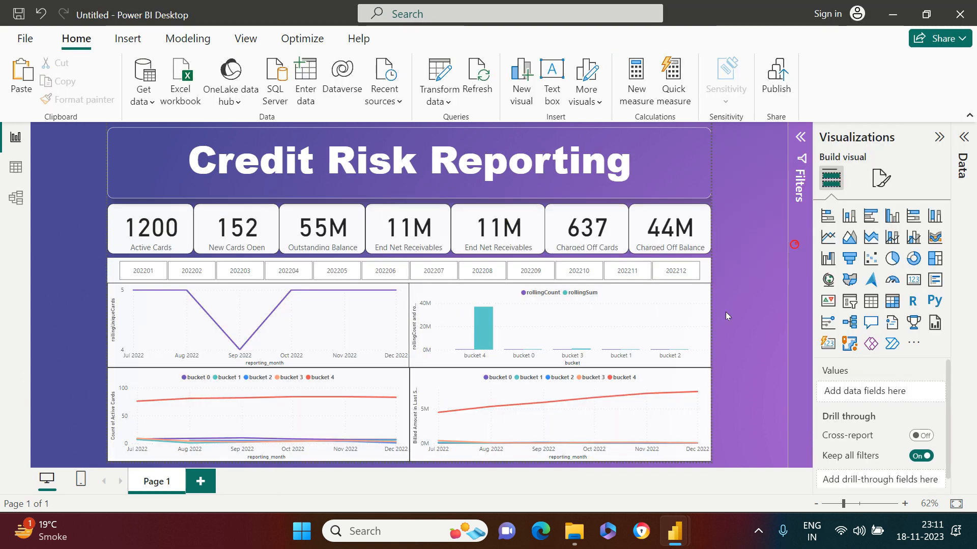
- Set the New Cards Open card's background colour to #BDF7BA in the untitled report
left_click(267, 216)
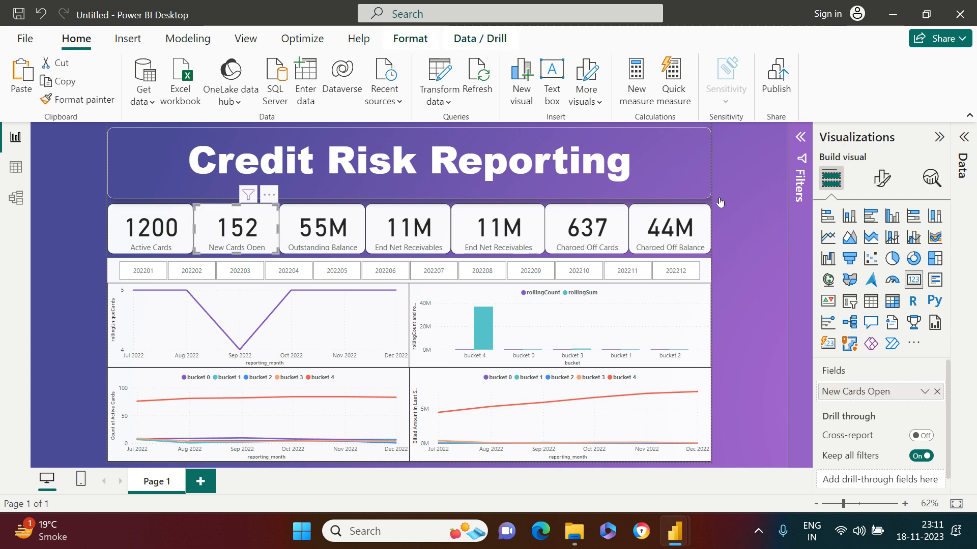
left_click(882, 178)
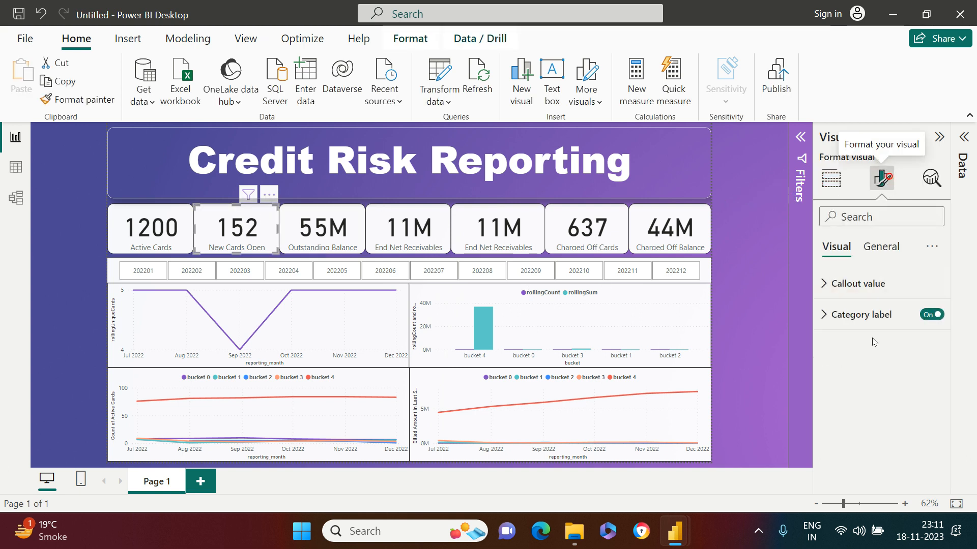
left_click(888, 248)
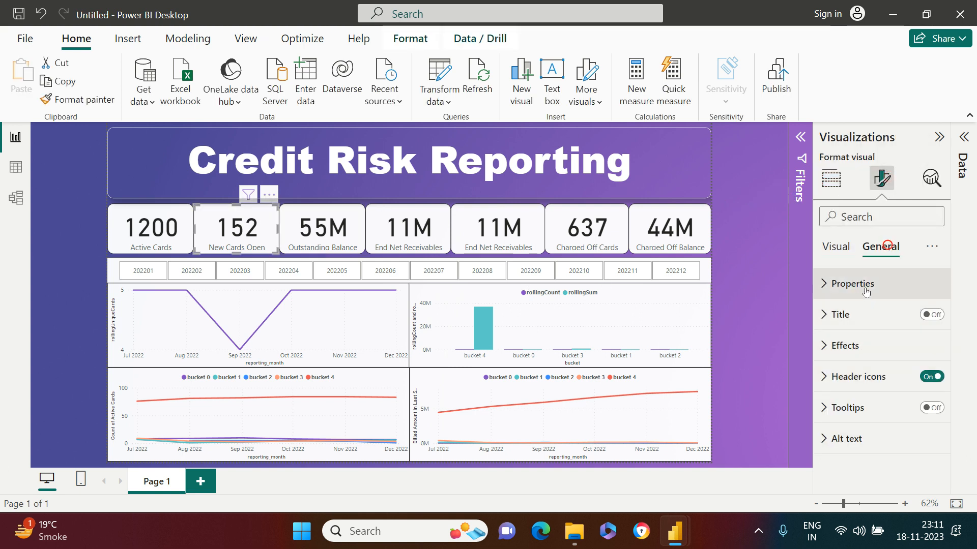
left_click(866, 346)
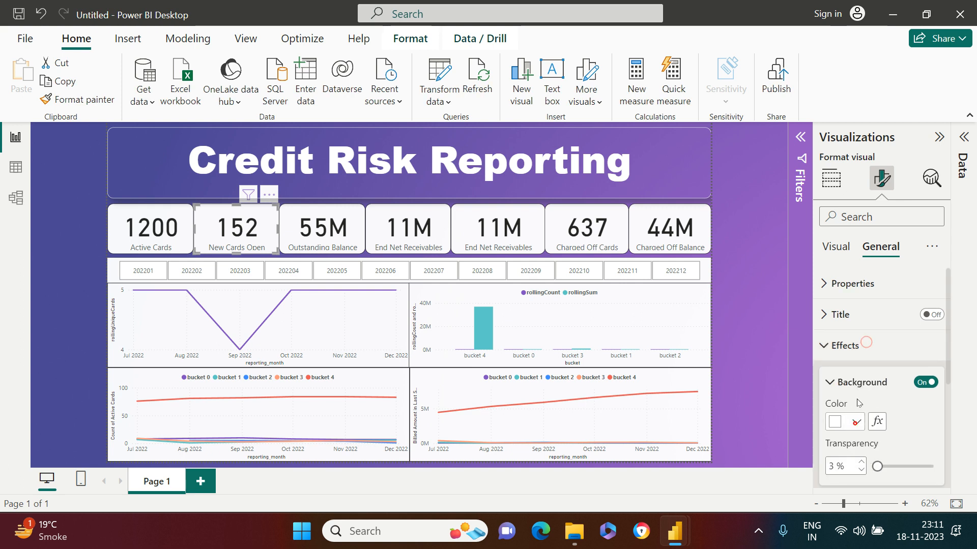
left_click(856, 422)
left_click(807, 387)
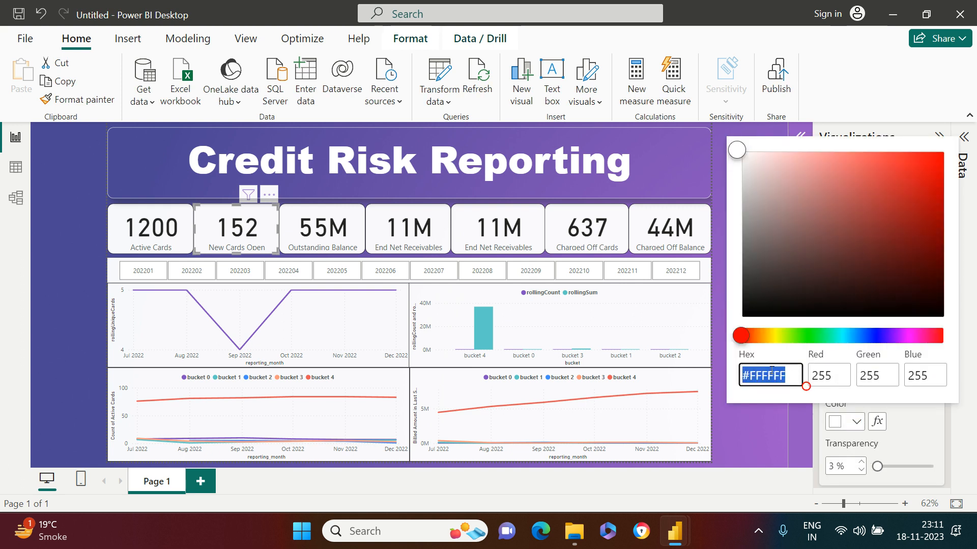
key("ctrl+v")
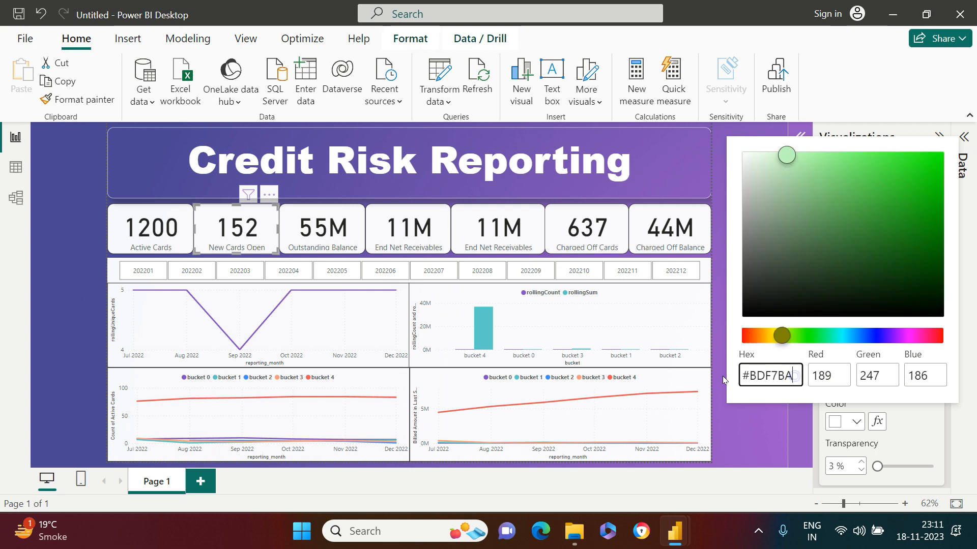
left_click(747, 426)
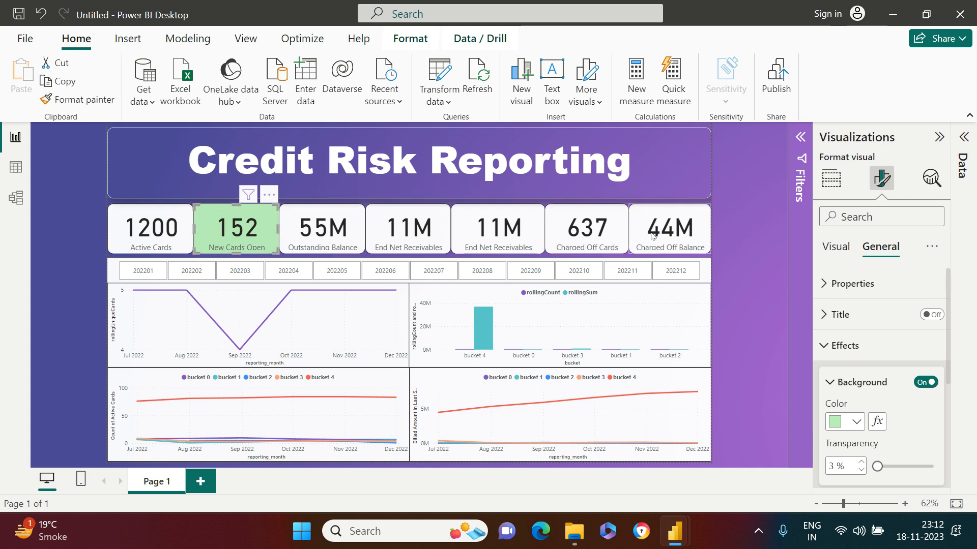
left_click(771, 288)
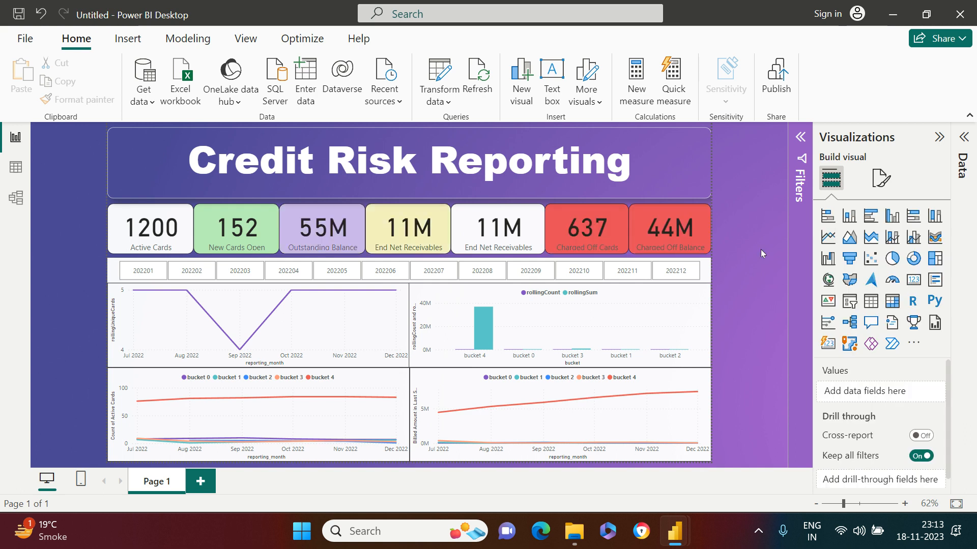
- Delete the duplicate white End Net Receivables card from the KPI row
key("alt")
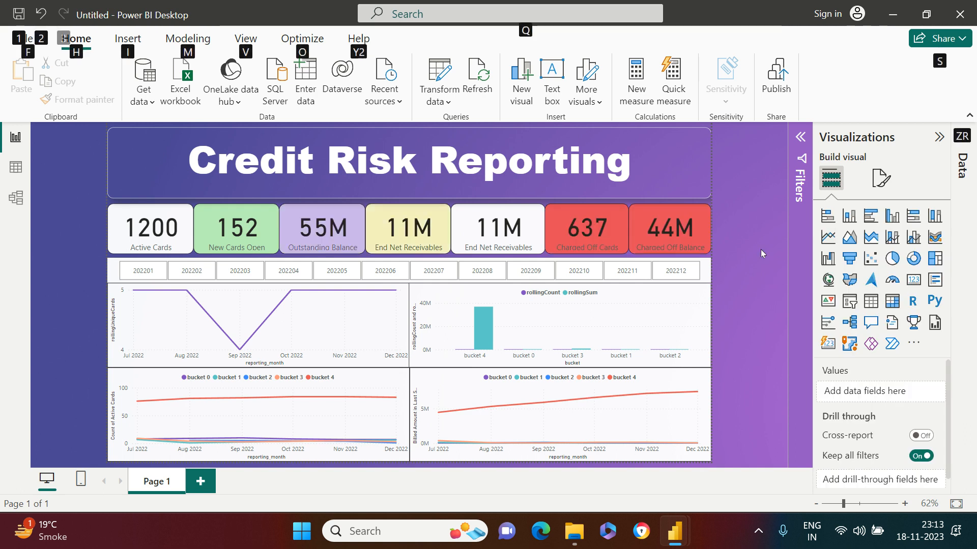
left_click(761, 253)
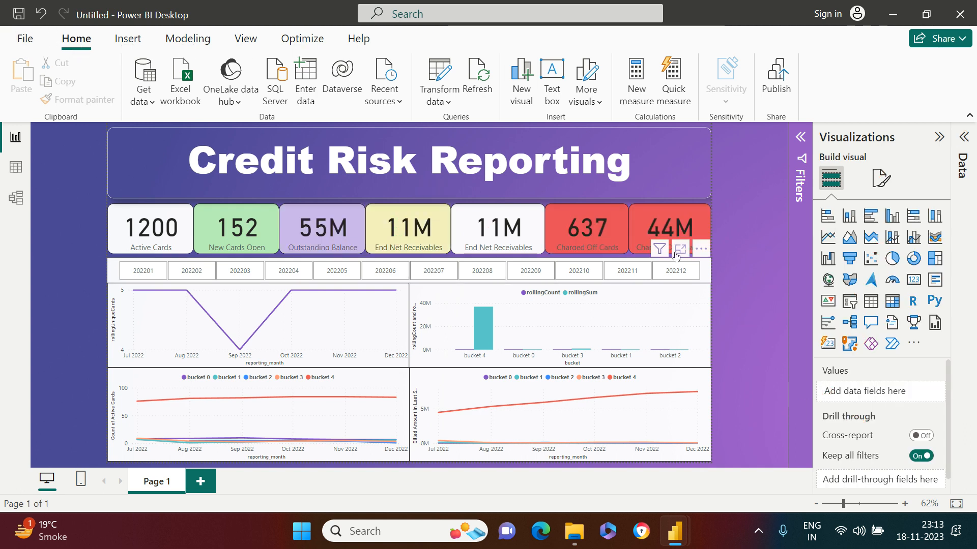
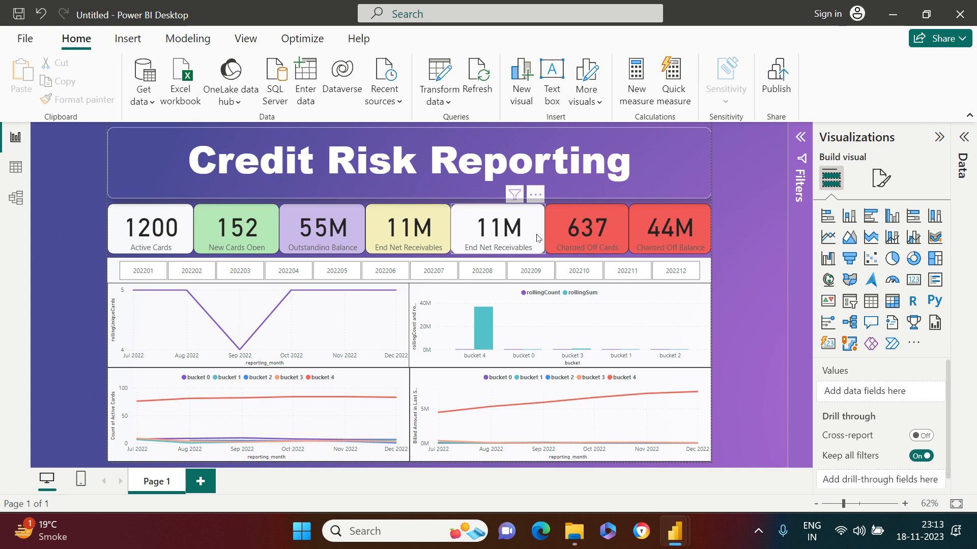
left_click(537, 238)
key("Delete")
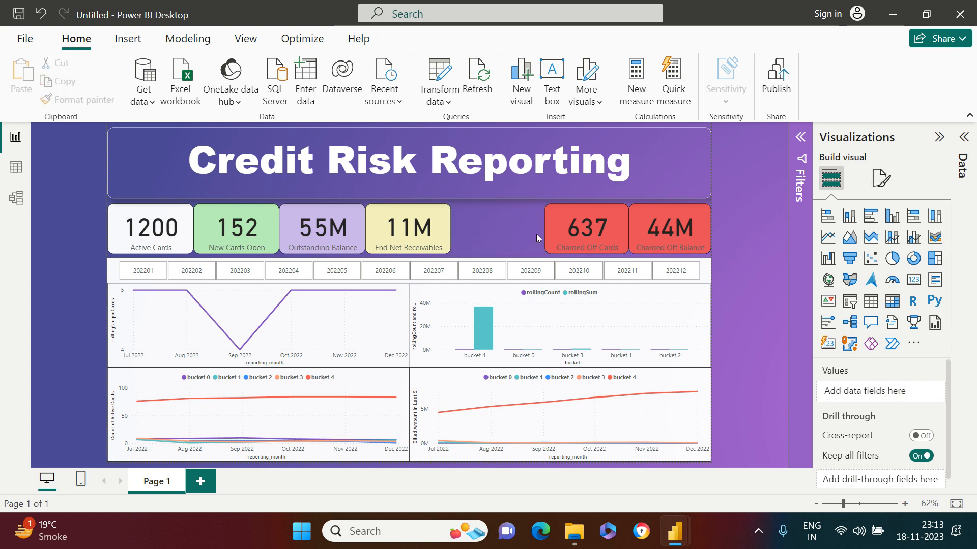
- Resize all six KPI cards together to height 107 and width 210, matching the cards of the finished dashboard
left_click(168, 235)
left_click(246, 242, "ctrl")
left_click(325, 235, "ctrl")
left_click(403, 227, "ctrl")
left_click(585, 227, "ctrl")
left_click(677, 227, "ctrl")
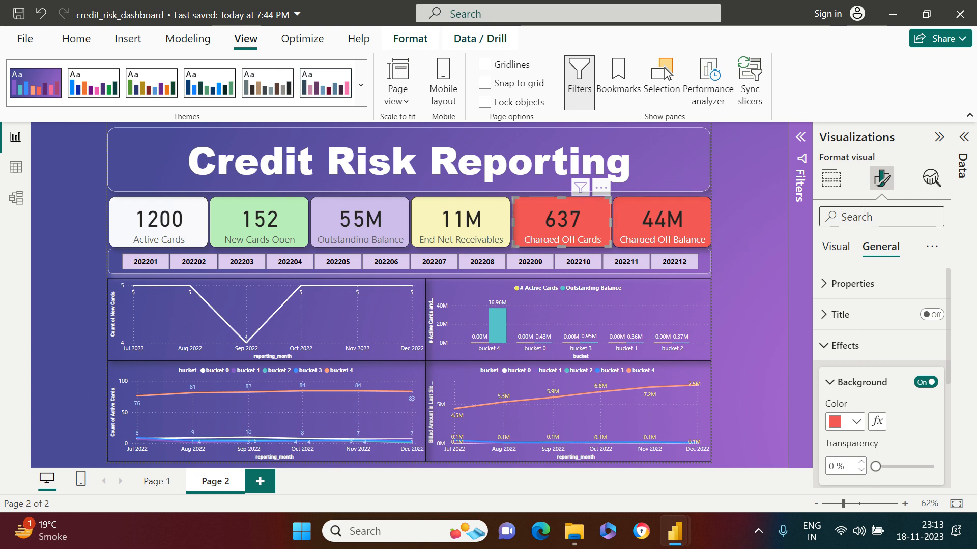
left_click(852, 280)
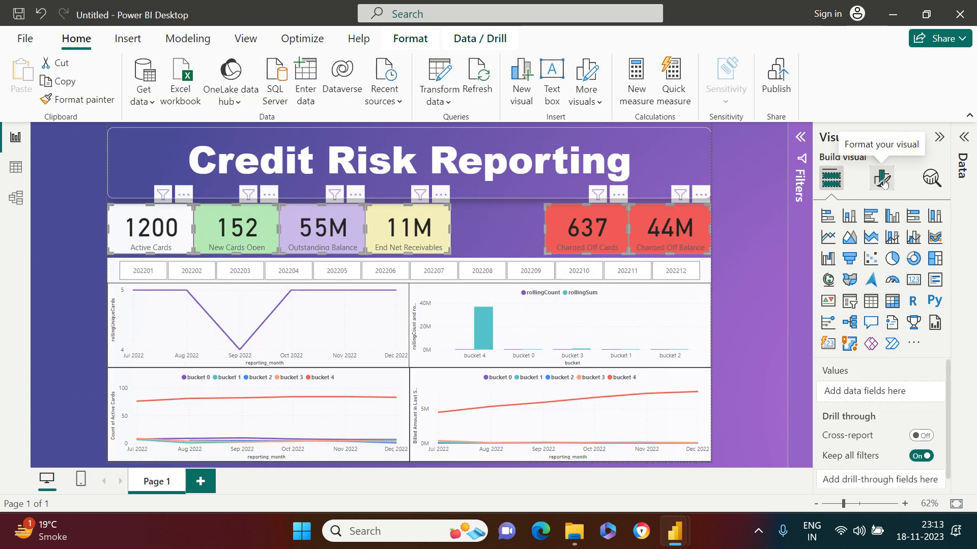
left_click(883, 180)
left_click(881, 247)
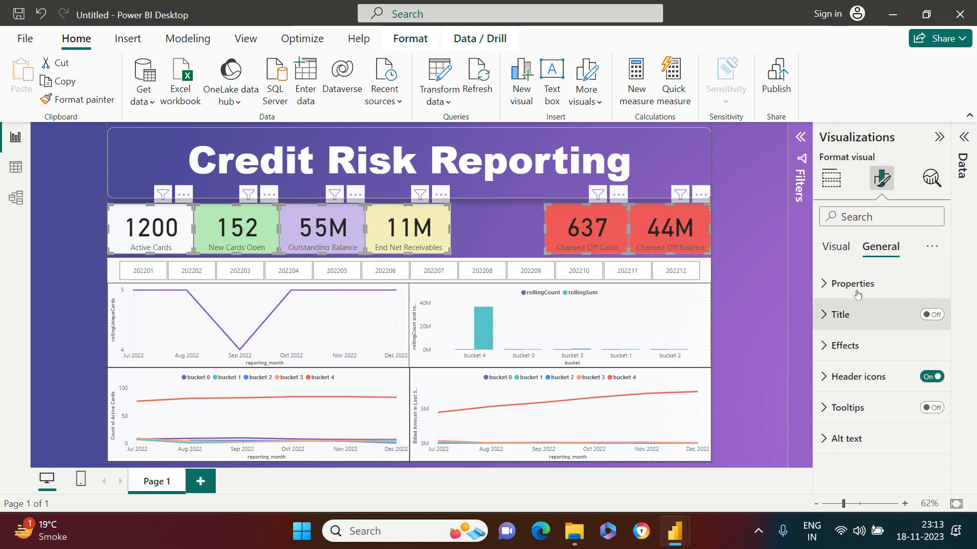
left_click(851, 283)
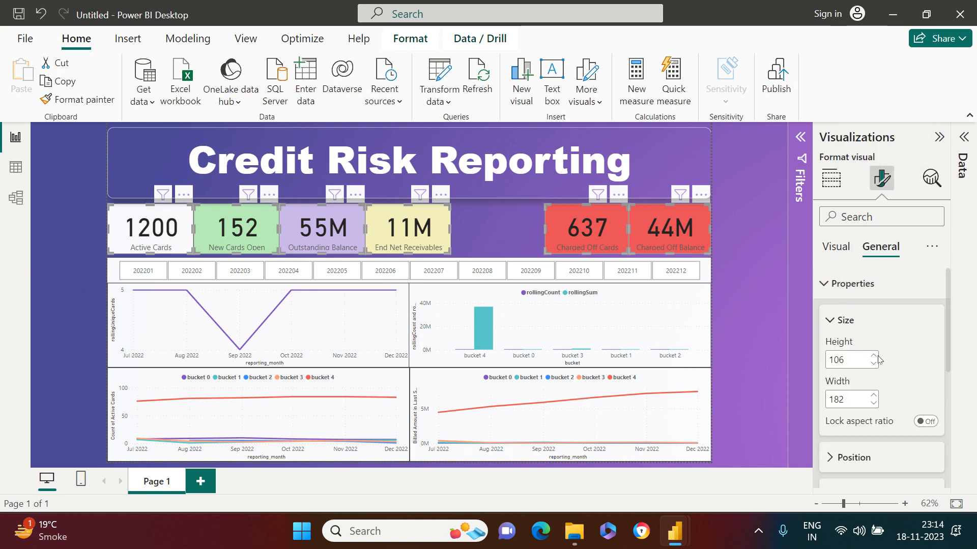
left_click(859, 397)
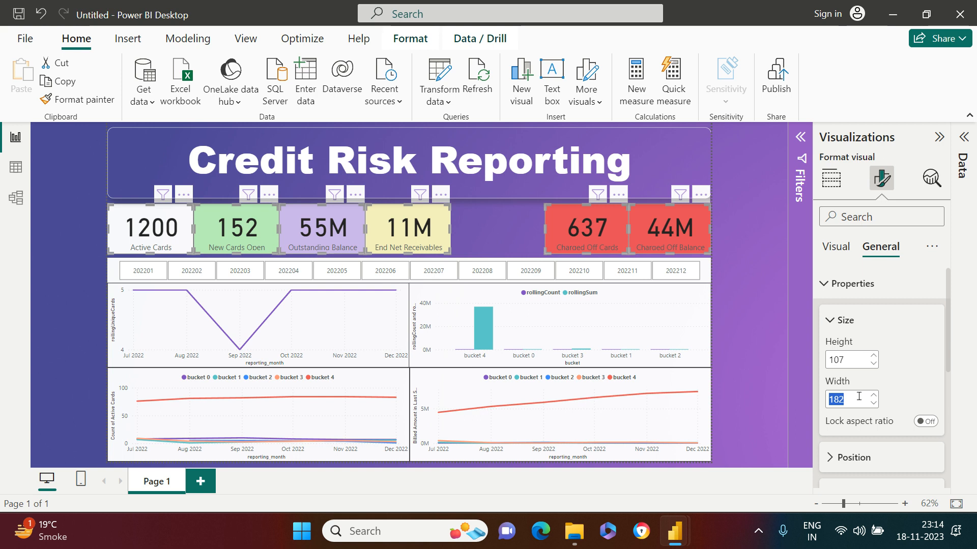
type("210")
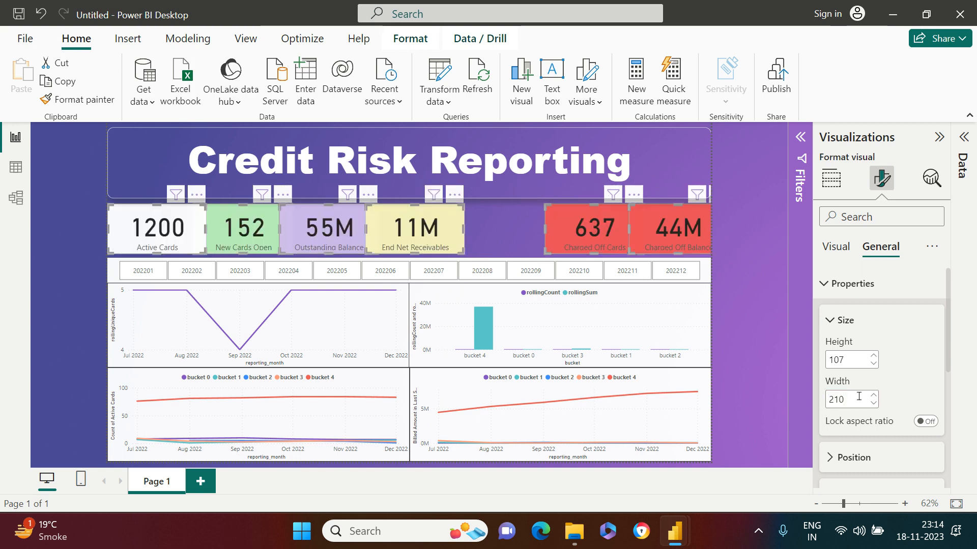
- Distribute the six selected KPI cards horizontally across the row
left_click(411, 39)
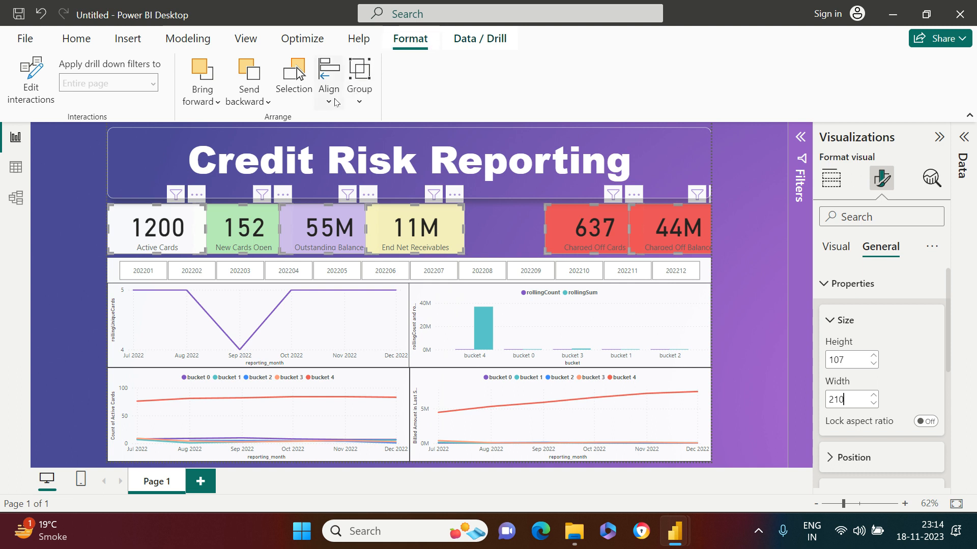
left_click(329, 81)
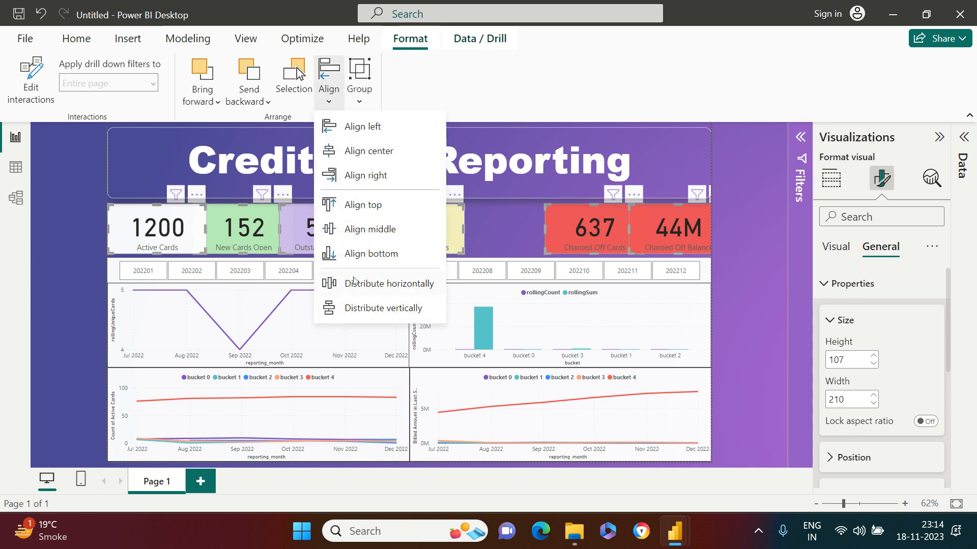
left_click(358, 287)
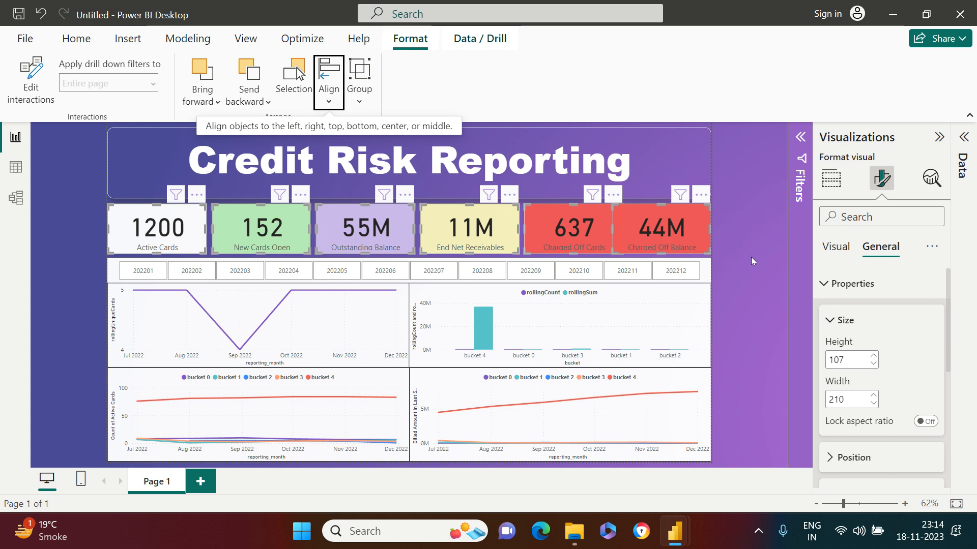
left_click(754, 237)
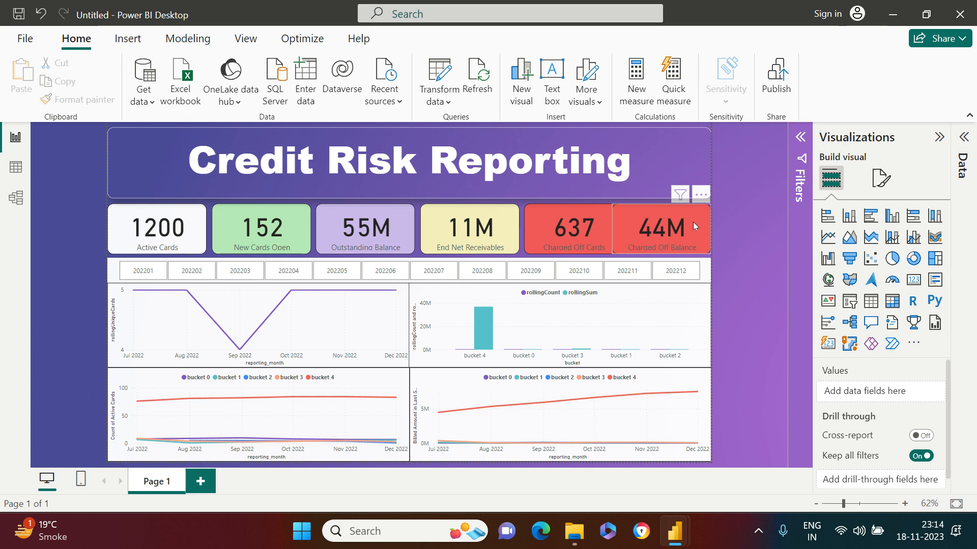
- Reselect all six KPI cards and distribute them horizontally again to even out the spacing
left_click(535, 233, "ctrl")
left_click(484, 235, "ctrl")
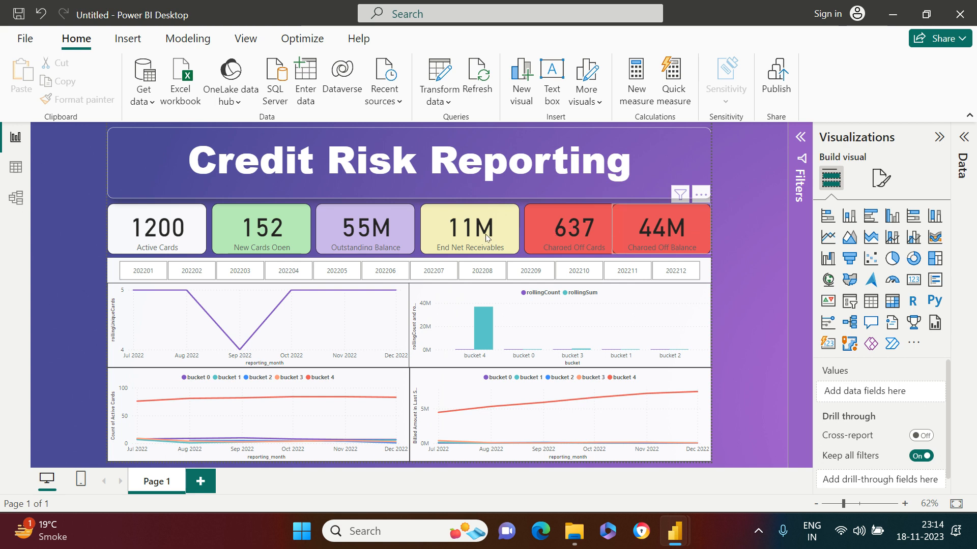
left_click(387, 234, "ctrl")
left_click(303, 239, "ctrl")
left_click(168, 234, "ctrl")
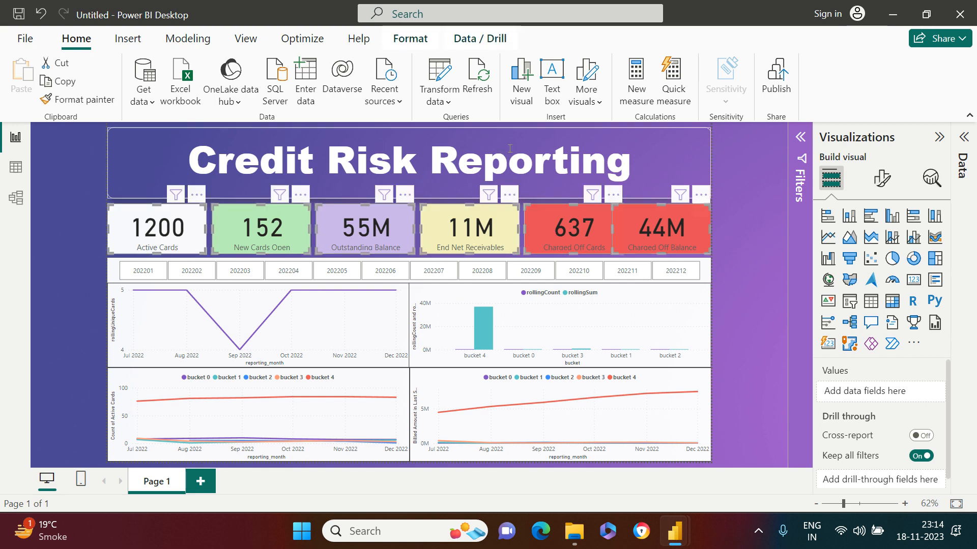
left_click(410, 38)
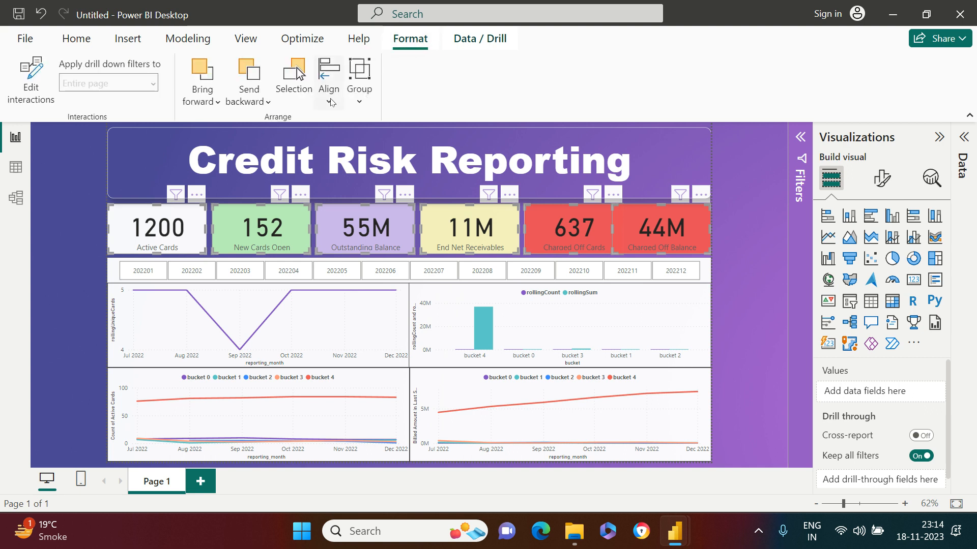
left_click(329, 96)
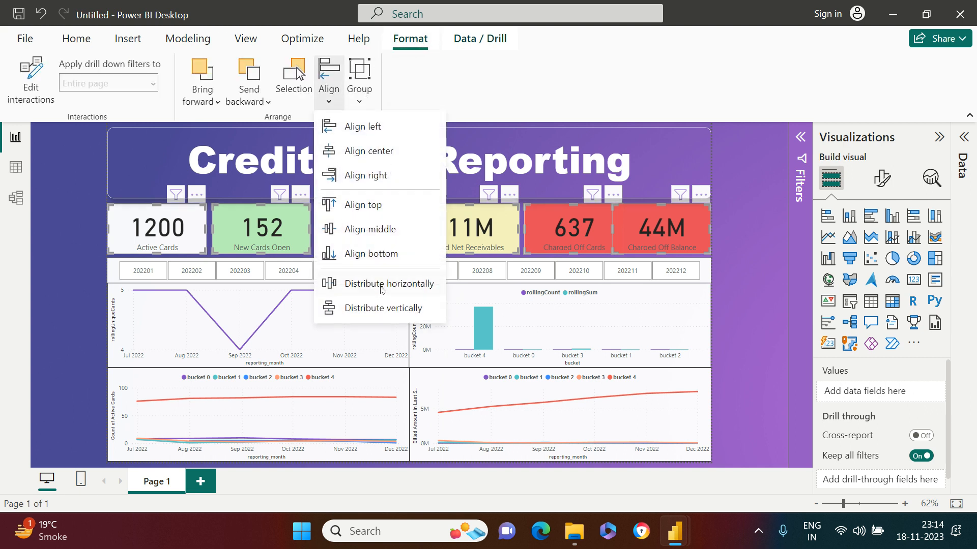
left_click(382, 284)
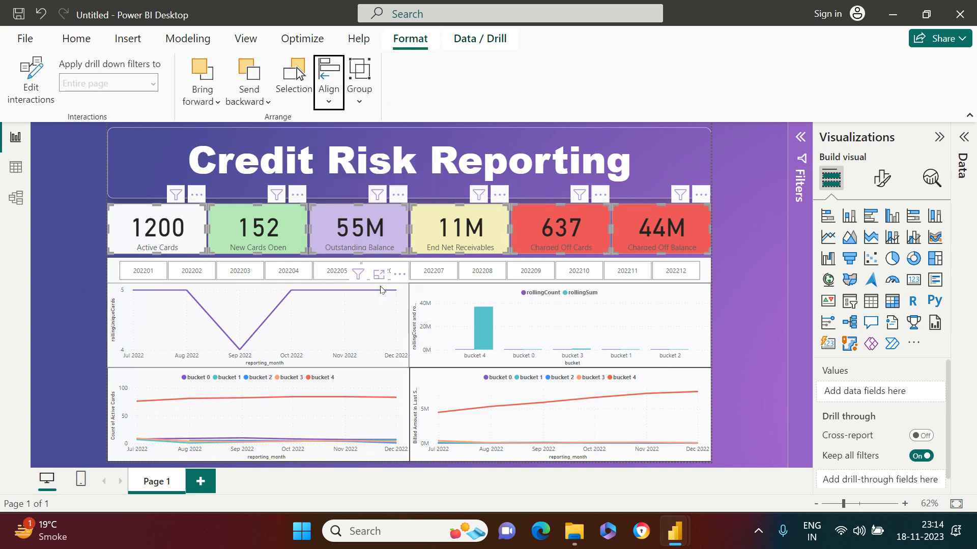
left_click(766, 234)
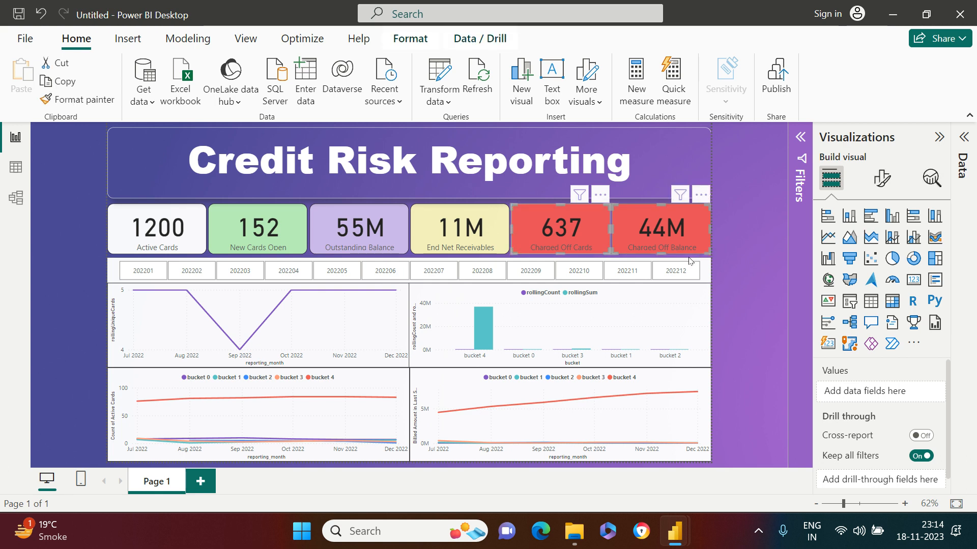
- Set the category labels of the Charged Off Cards and Charged Off Balance cards to white, font size 14
left_click(881, 182)
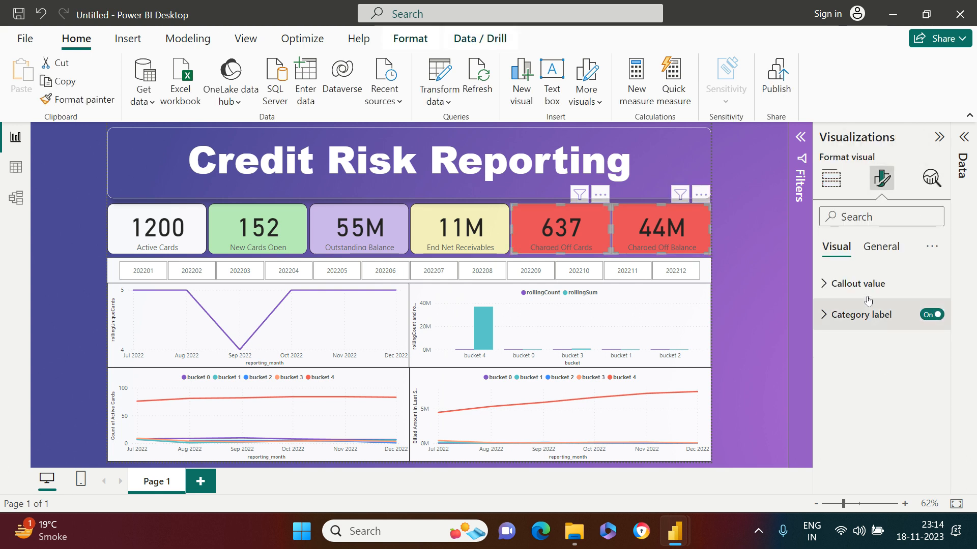
left_click(826, 318)
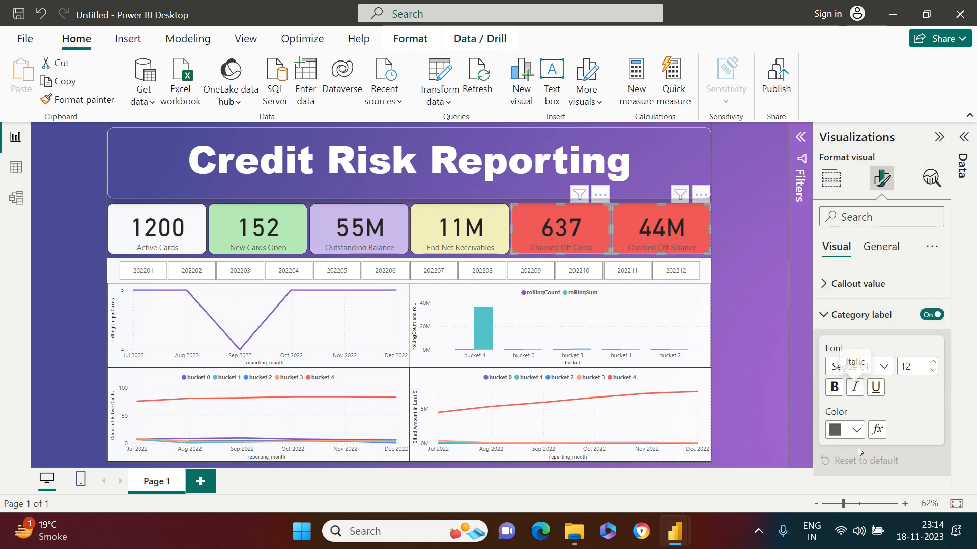
left_click(844, 430)
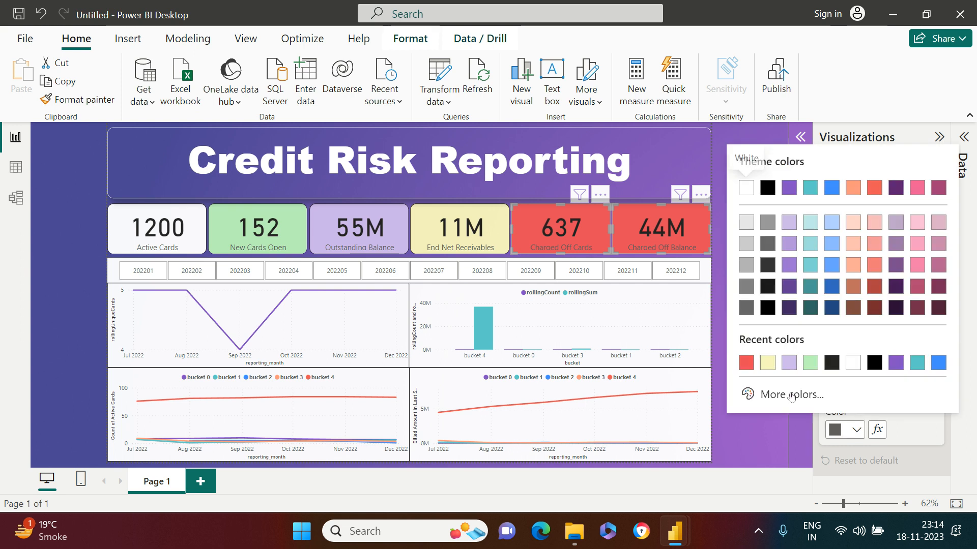
left_click(853, 362)
left_click(933, 363)
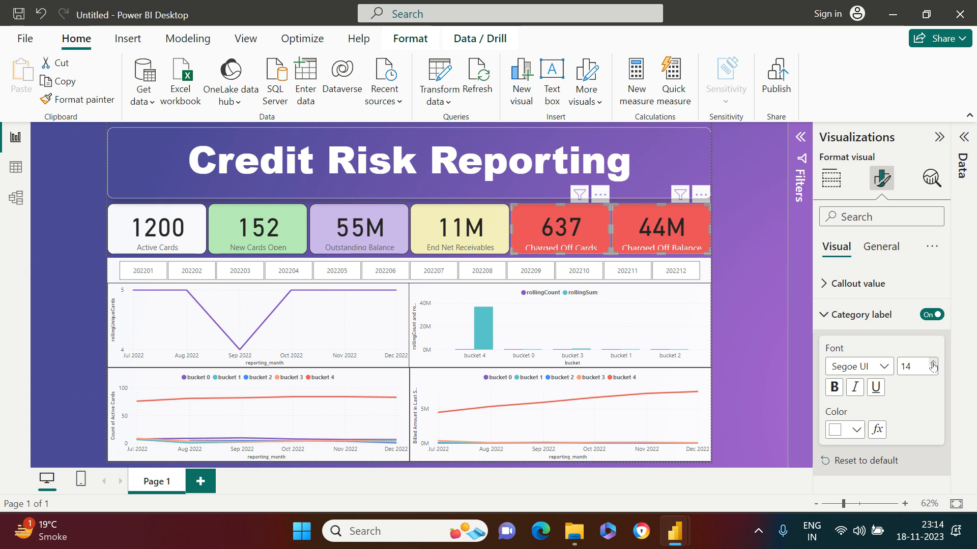
- Check the category label settings of the finished dashboard's red cards and the size properties of the report's two Charged Off cards
left_click(778, 357)
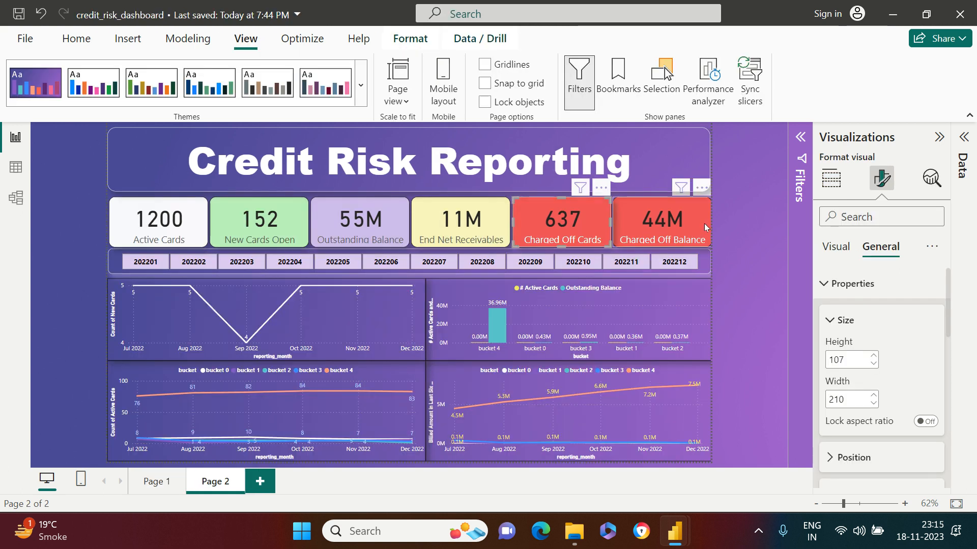
left_click(837, 246)
left_click(861, 315)
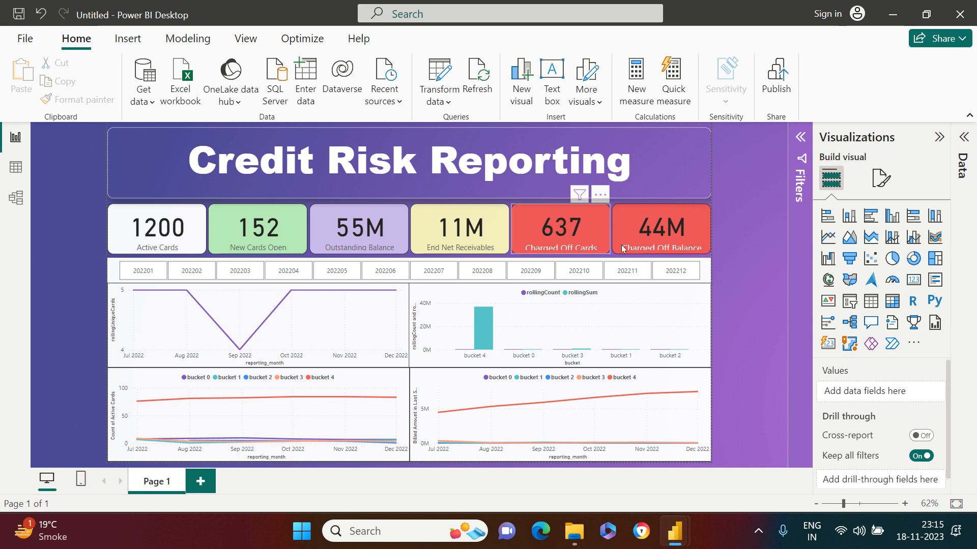
left_click(697, 223, "ctrl")
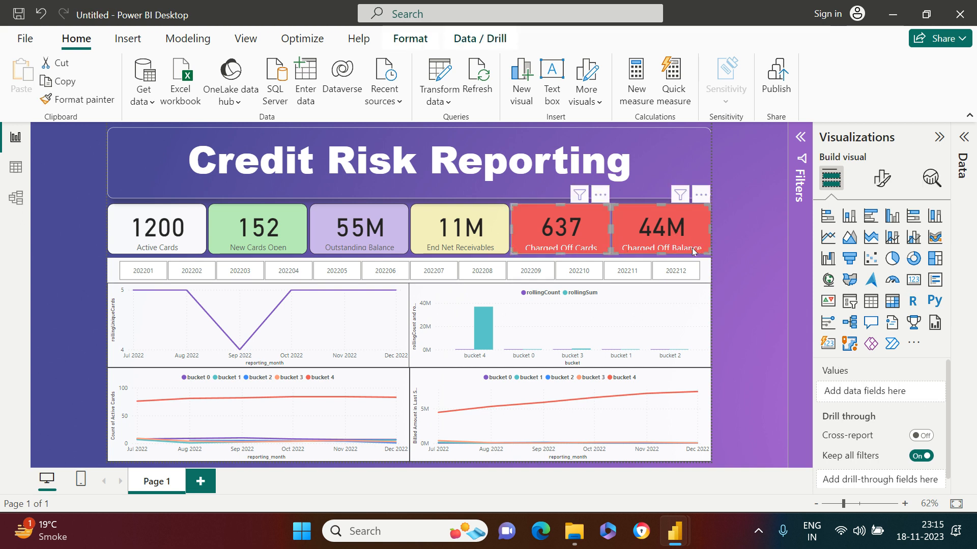
left_click(874, 180)
left_click(880, 246)
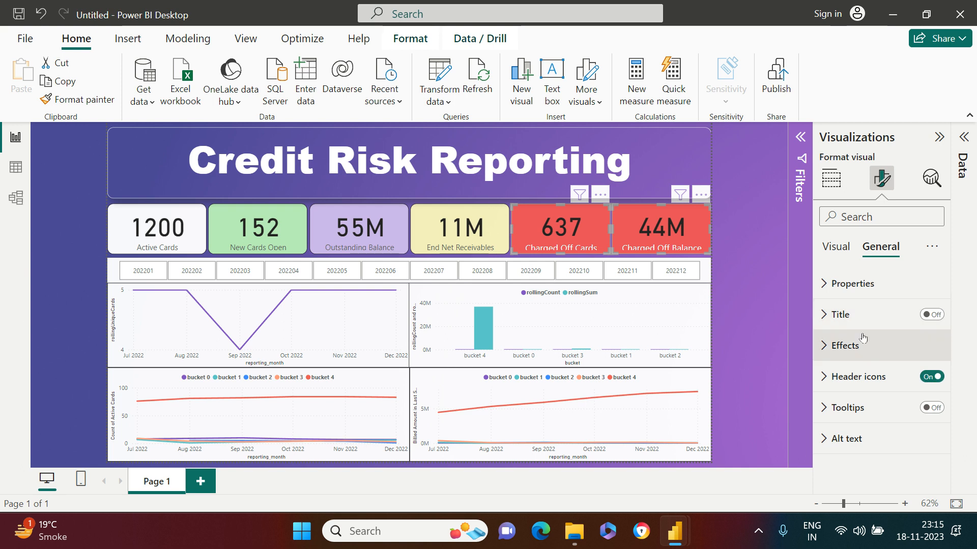
left_click(866, 290)
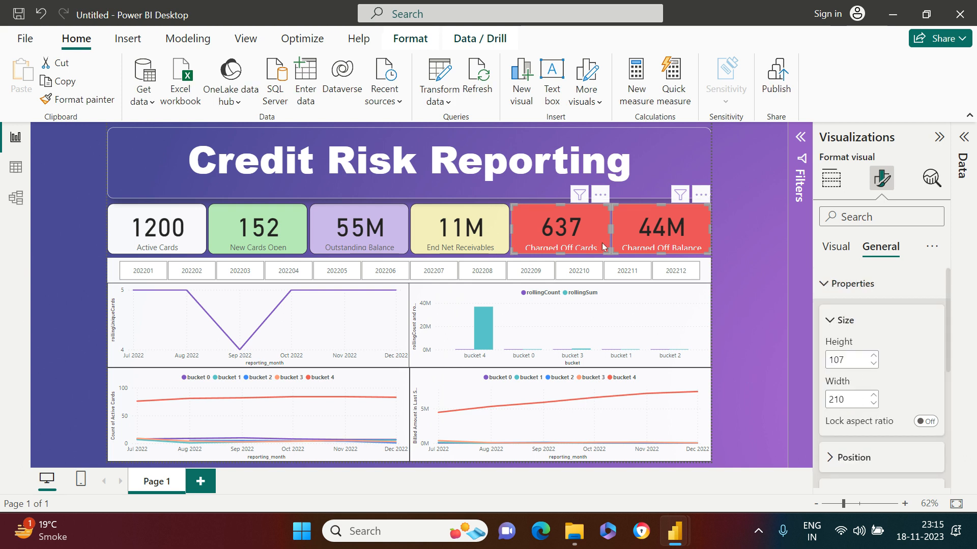
key("Escape")
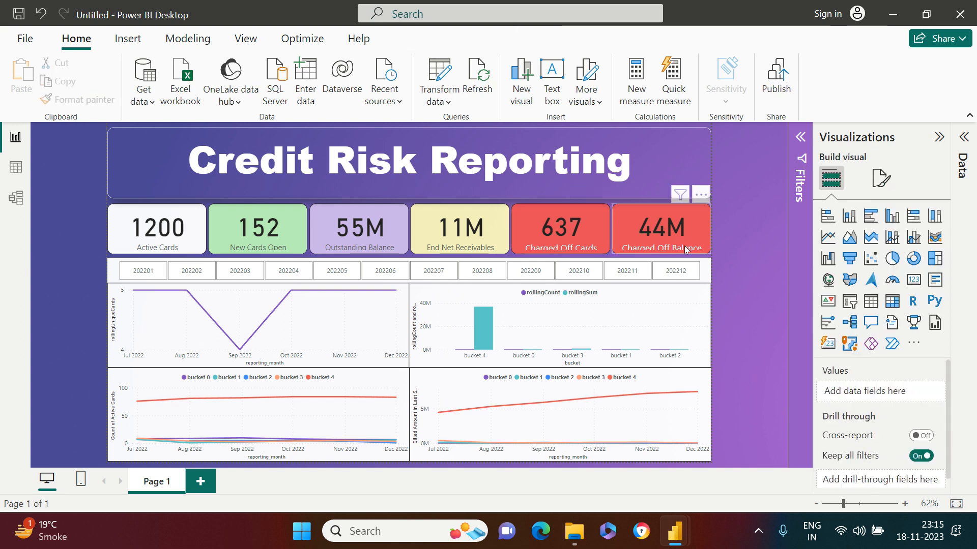
- Increase the category label font size of both Charged Off cards to 15, matching the finished dashboard
left_click(609, 245)
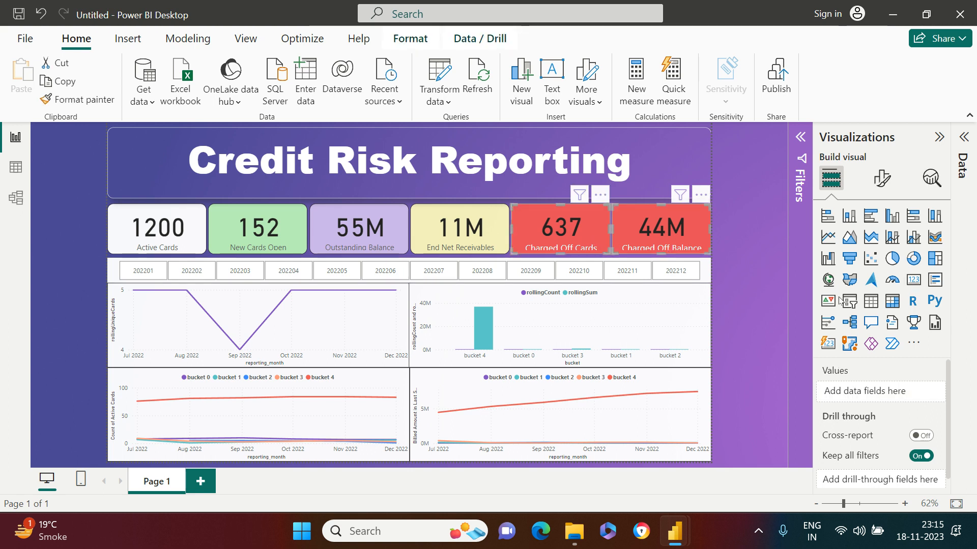
left_click(886, 180)
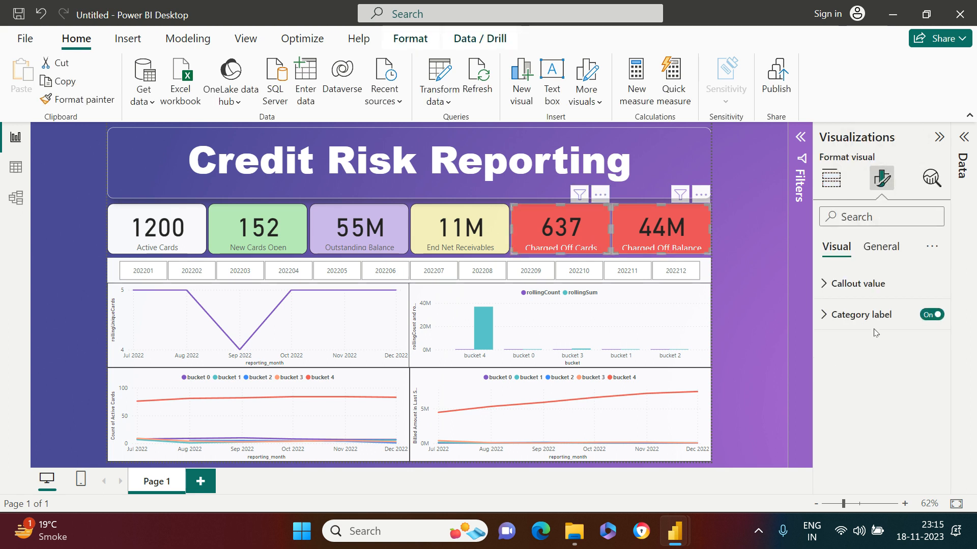
left_click(859, 315)
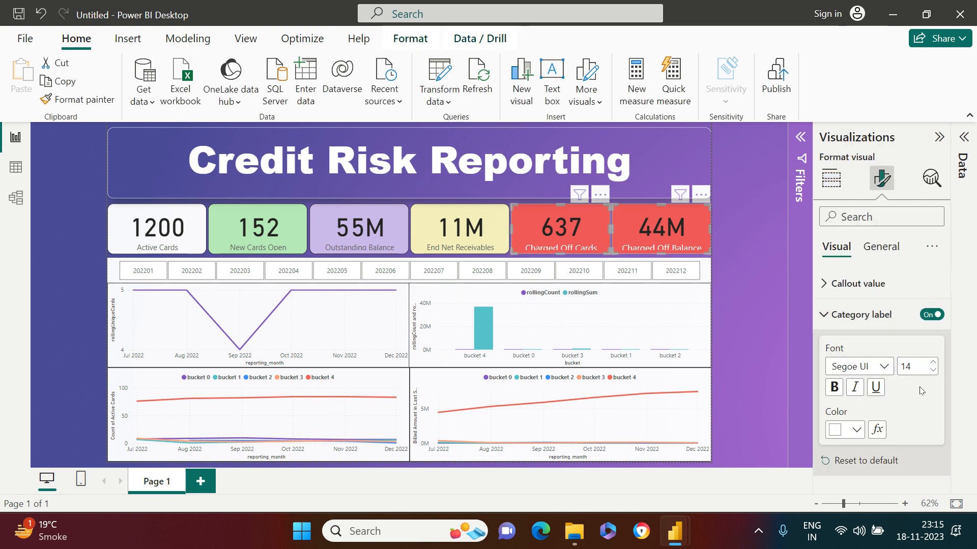
left_click(932, 362)
left_click(760, 300)
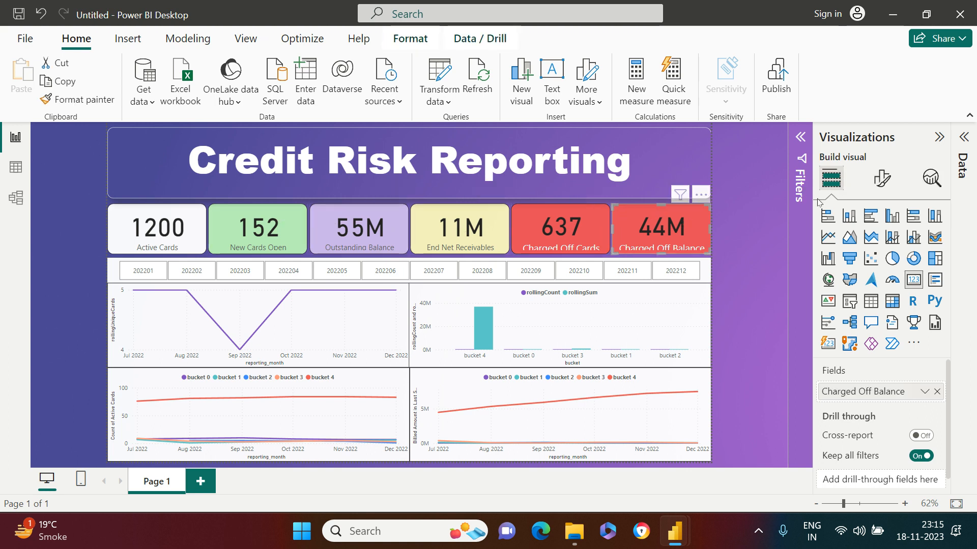
- Compare the size, category label and callout value settings of the Charged Off cards with those in the finished dashboard
left_click(882, 178)
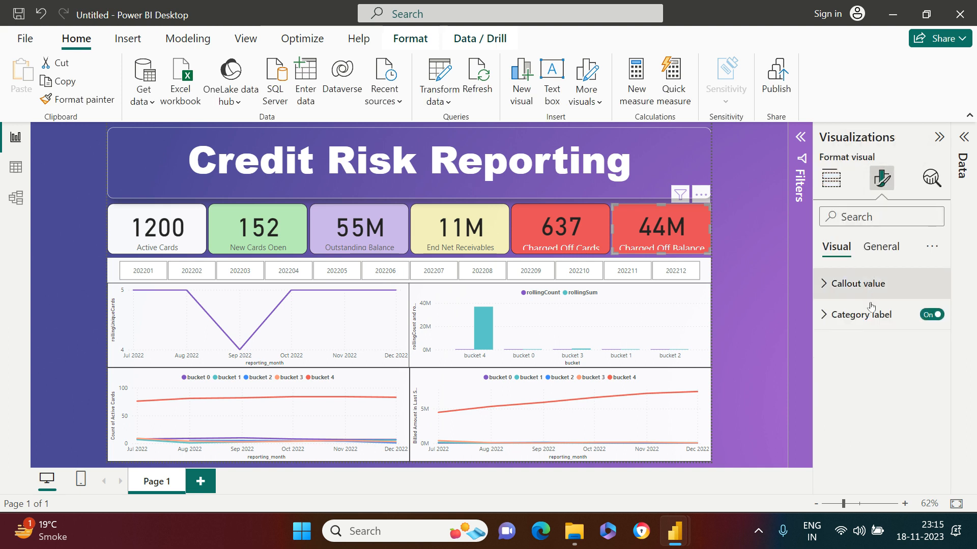
left_click(881, 247)
left_click(858, 283)
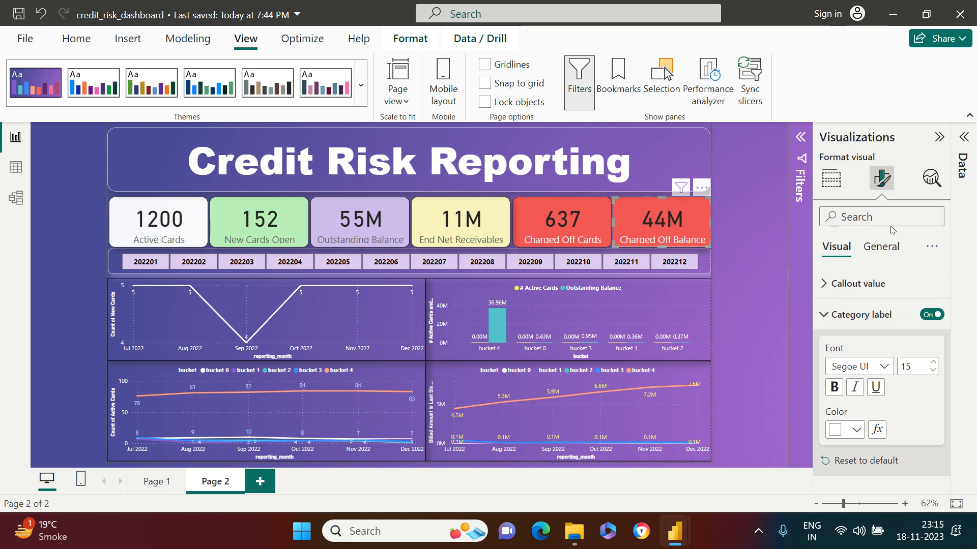
left_click(888, 253)
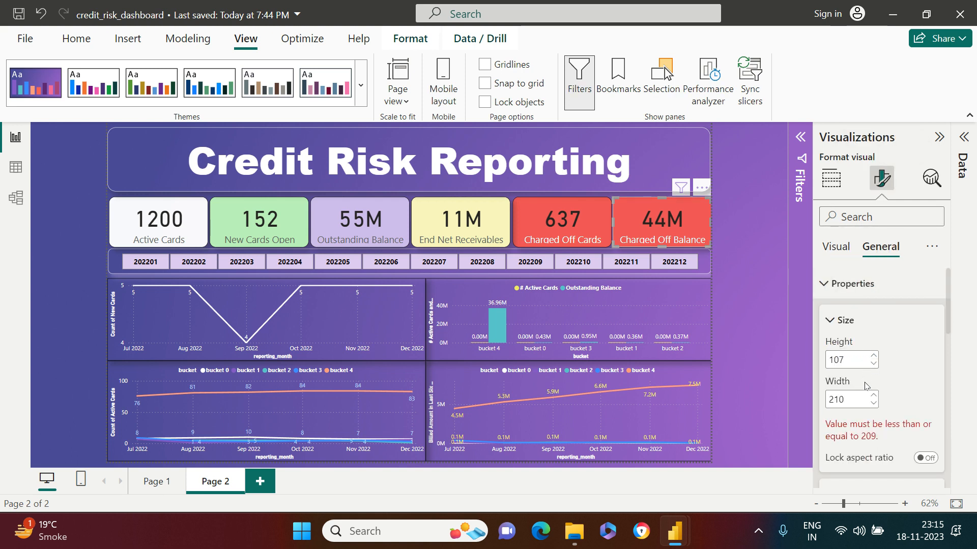
scroll(890, 423, "down", 2)
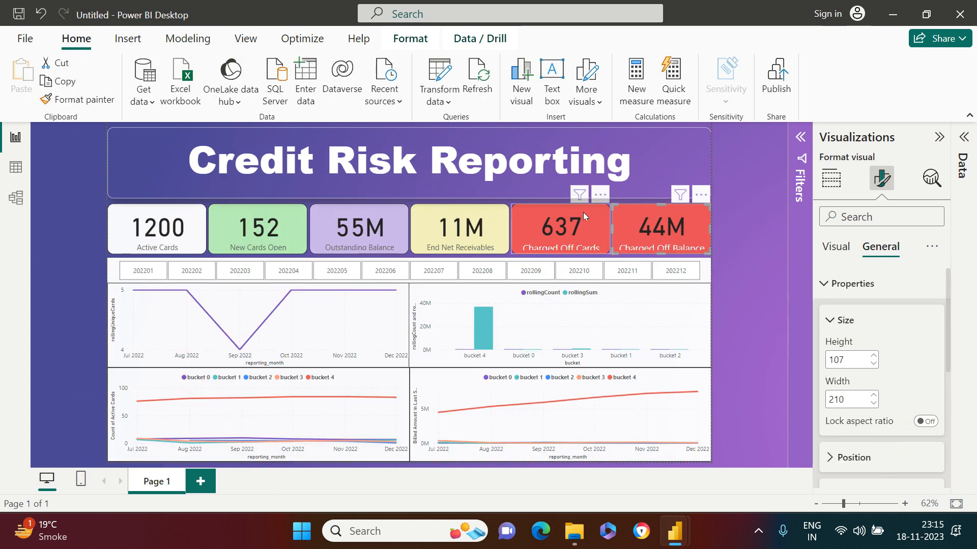
left_click(583, 211)
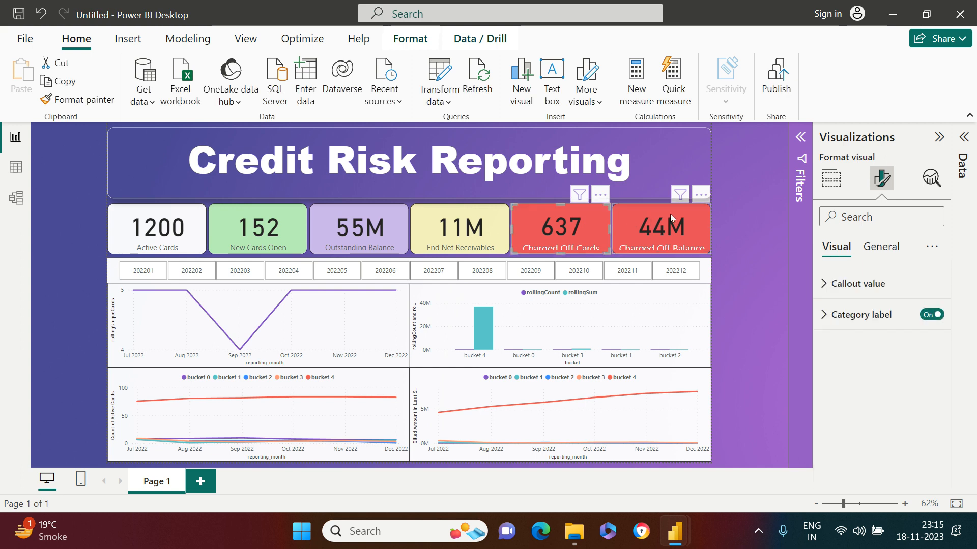
left_click(683, 253, "ctrl")
left_click(745, 239)
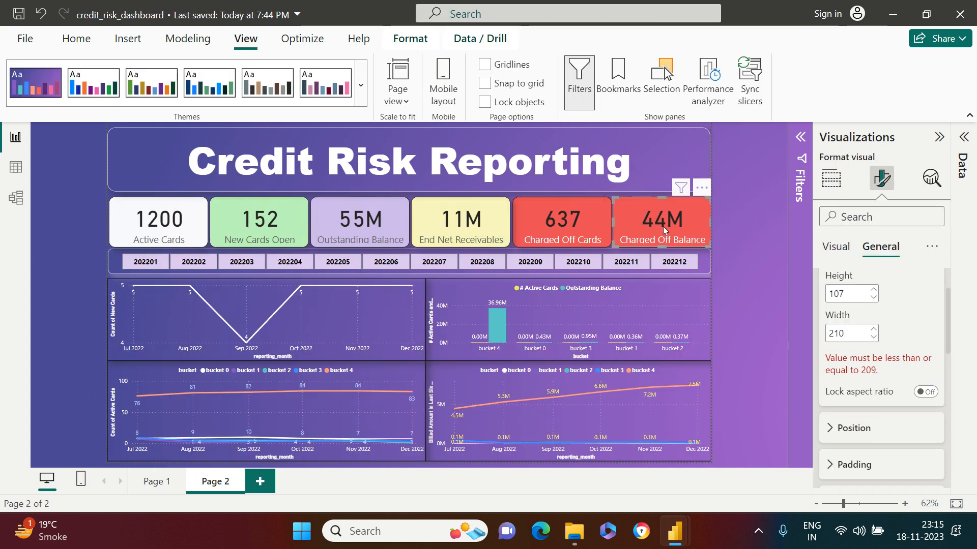
left_click(836, 247)
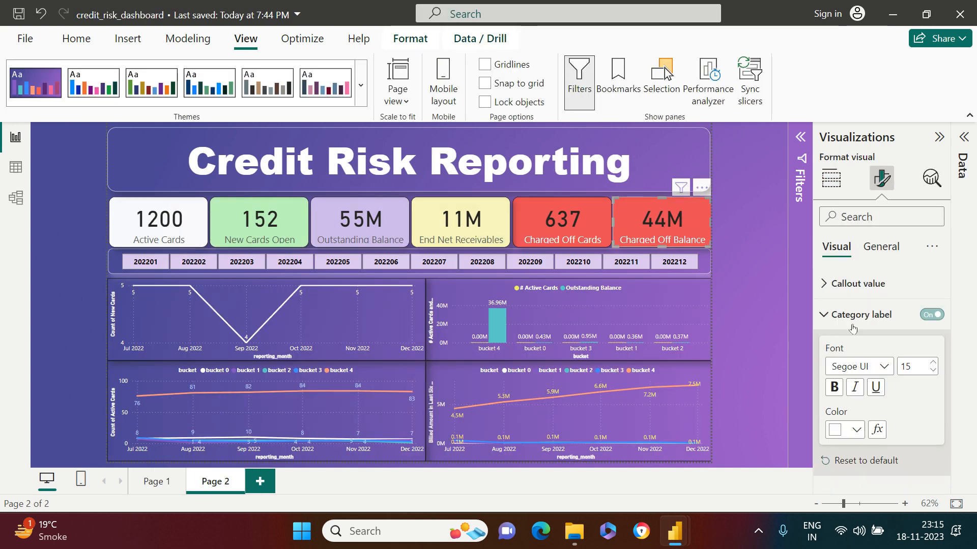
left_click(865, 283)
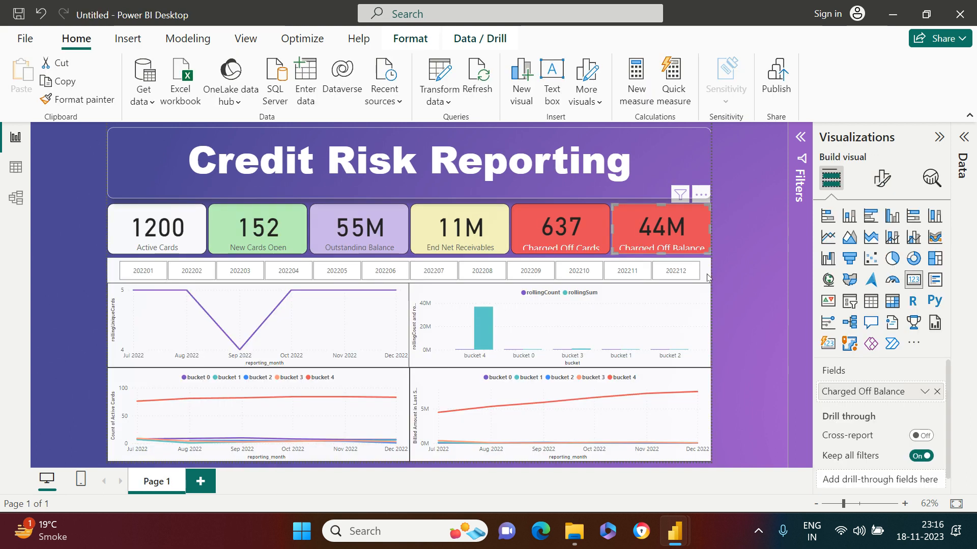
- Set the callout value font size of all six KPI cards to 40
left_click(879, 180)
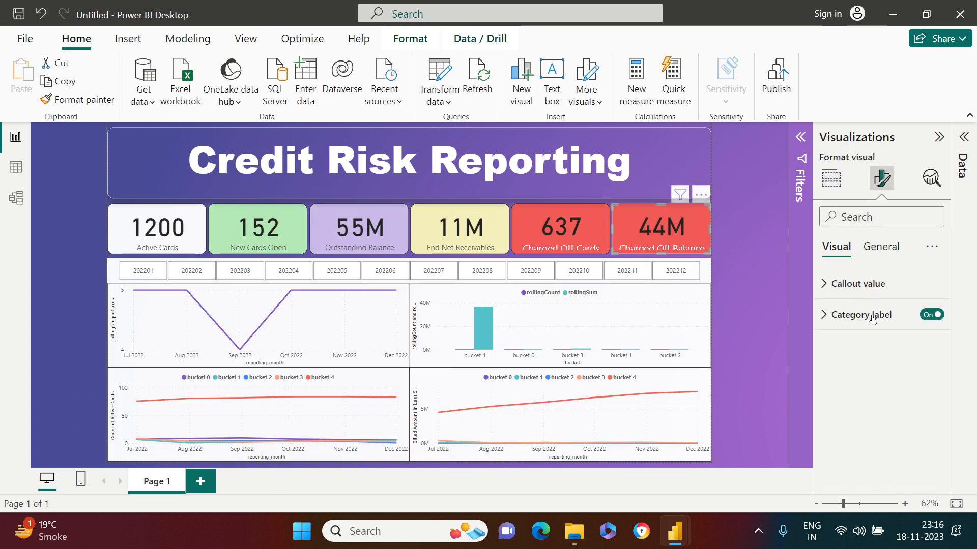
left_click(857, 283)
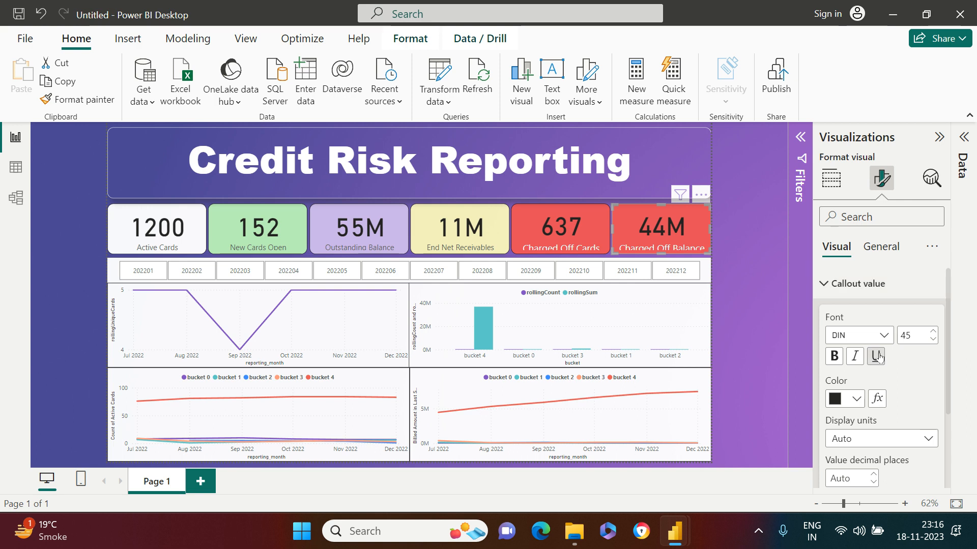
left_click(455, 218, "ctrl")
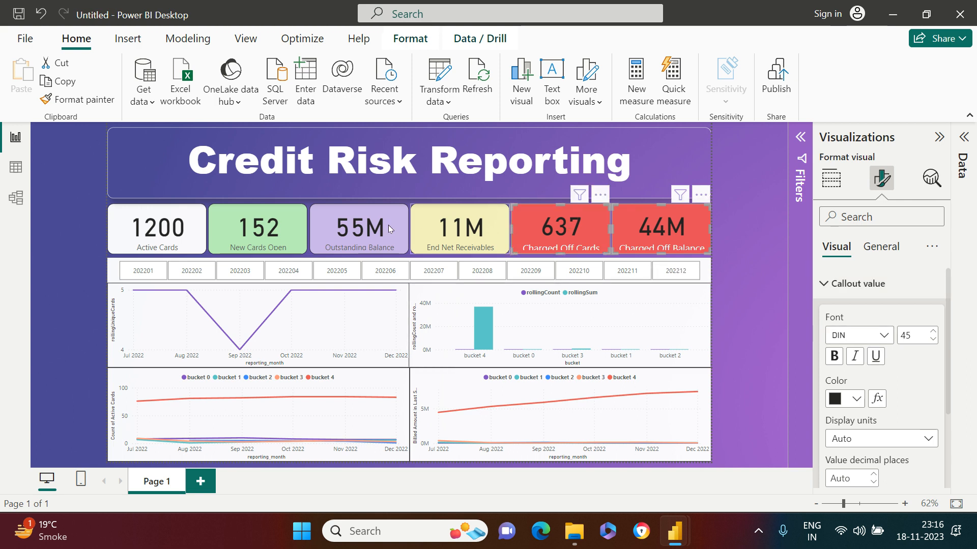
left_click(388, 225, "ctrl")
left_click(258, 229, "ctrl")
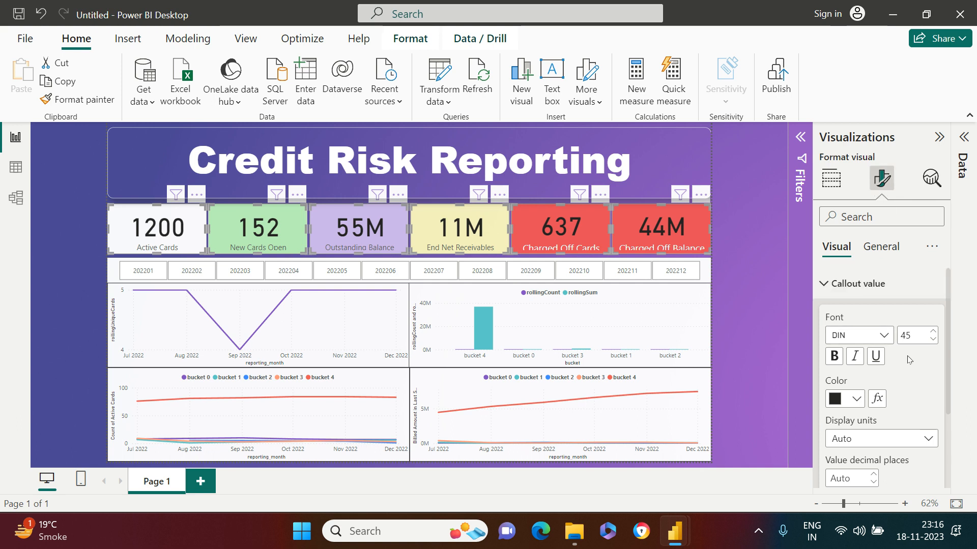
left_click(883, 288)
left_click(885, 289)
type("40")
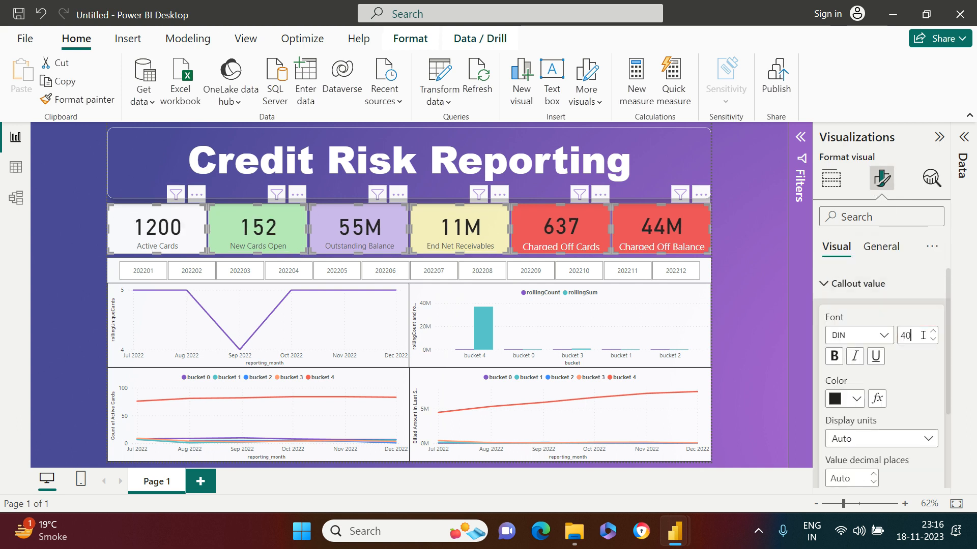
left_click(742, 300)
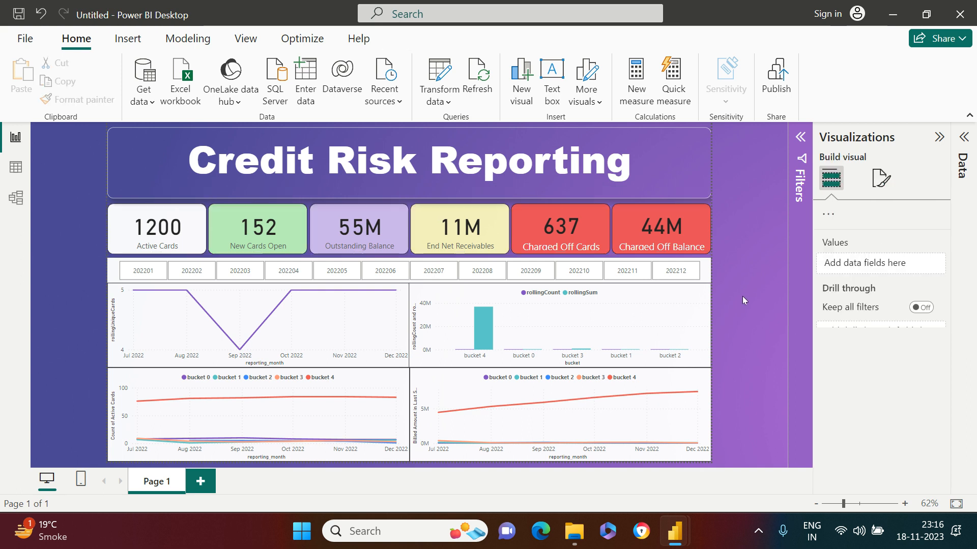
- Turn on the shadow effect for all six KPI cards
left_click(600, 224, "ctrl")
left_click(488, 221, "ctrl")
left_click(395, 221, "ctrl")
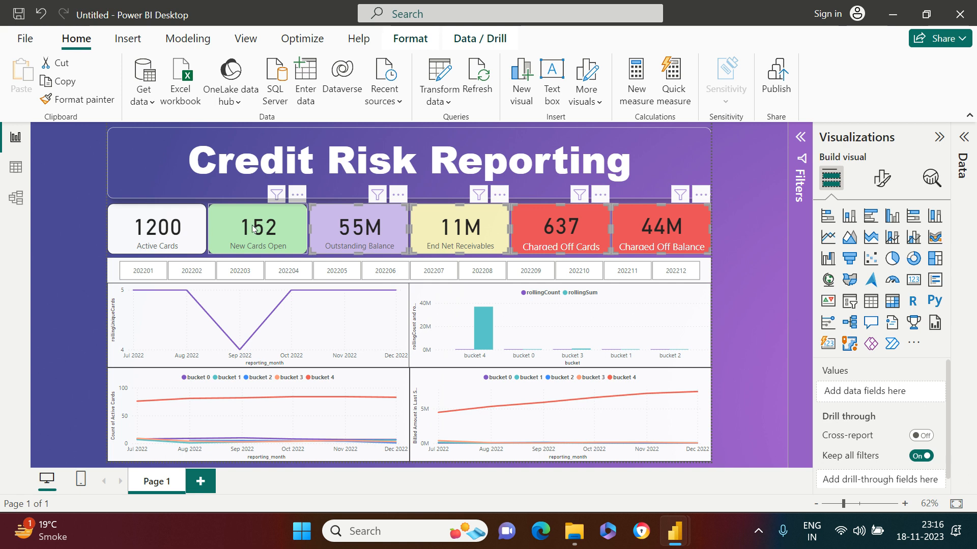
left_click(253, 229, "ctrl")
left_click(168, 228, "ctrl")
left_click(882, 178)
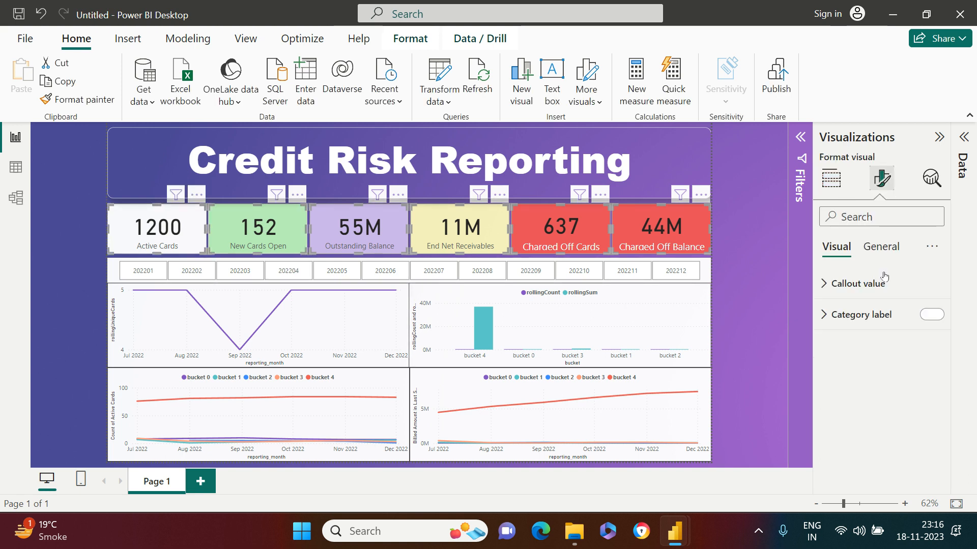
left_click(882, 247)
left_click(877, 356)
scroll(885, 371, "down", 3)
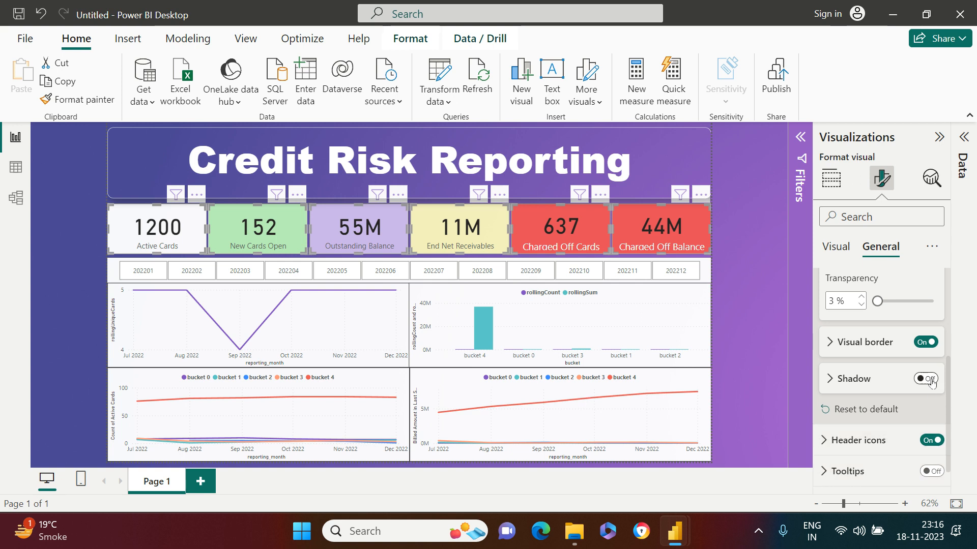
left_click(734, 282)
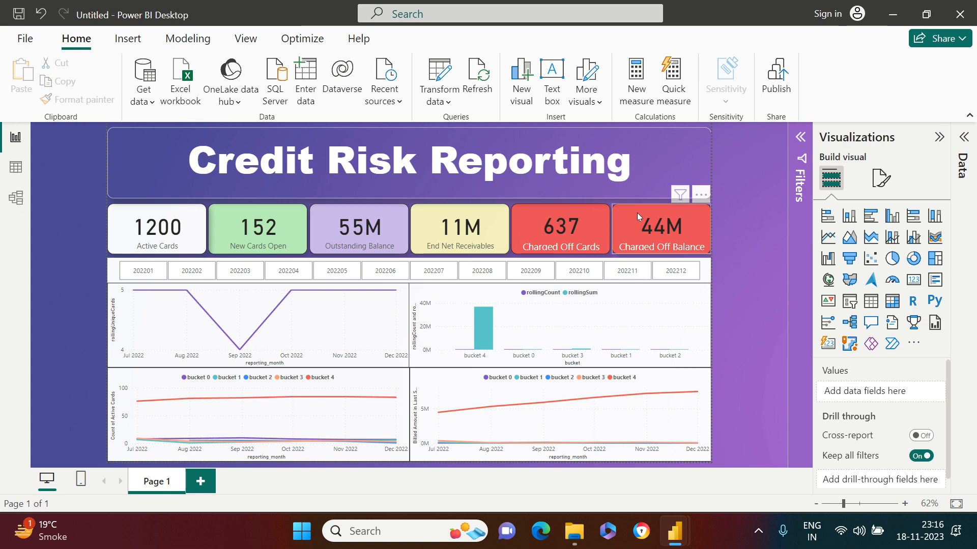
- Align all six KPI cards to a common middle line
left_click(600, 218, "ctrl")
left_click(489, 224, "ctrl")
left_click(396, 222, "ctrl")
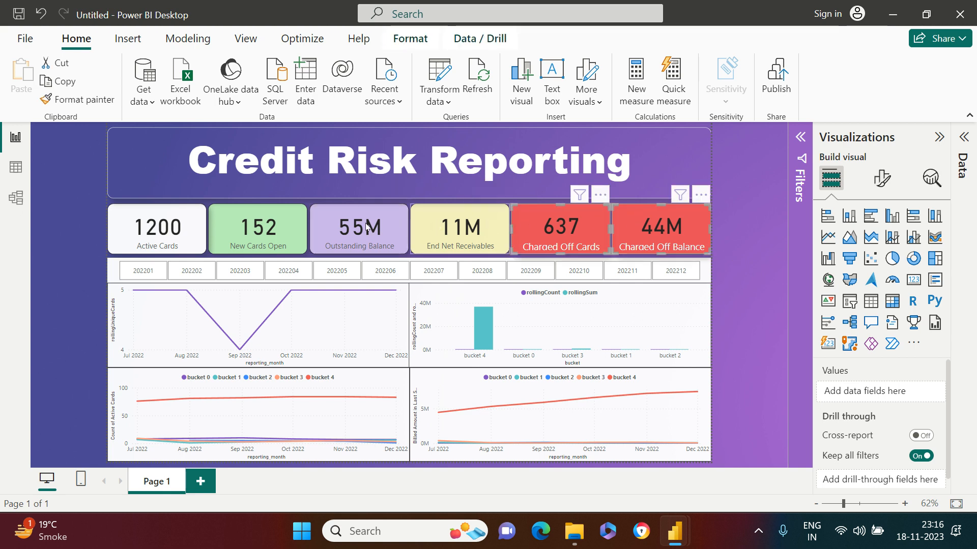
left_click(289, 239, "ctrl")
left_click(191, 226, "ctrl")
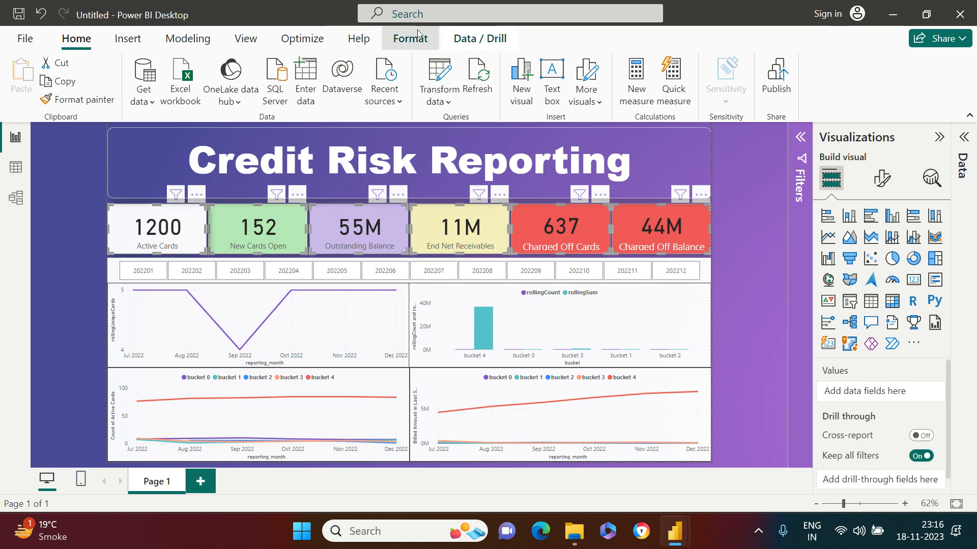
left_click(392, 40)
left_click(328, 84)
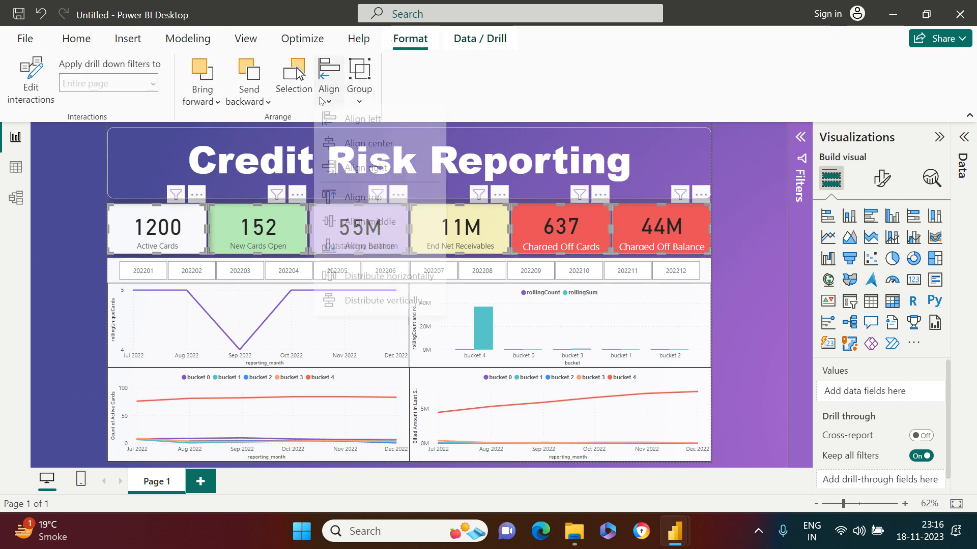
left_click(346, 229)
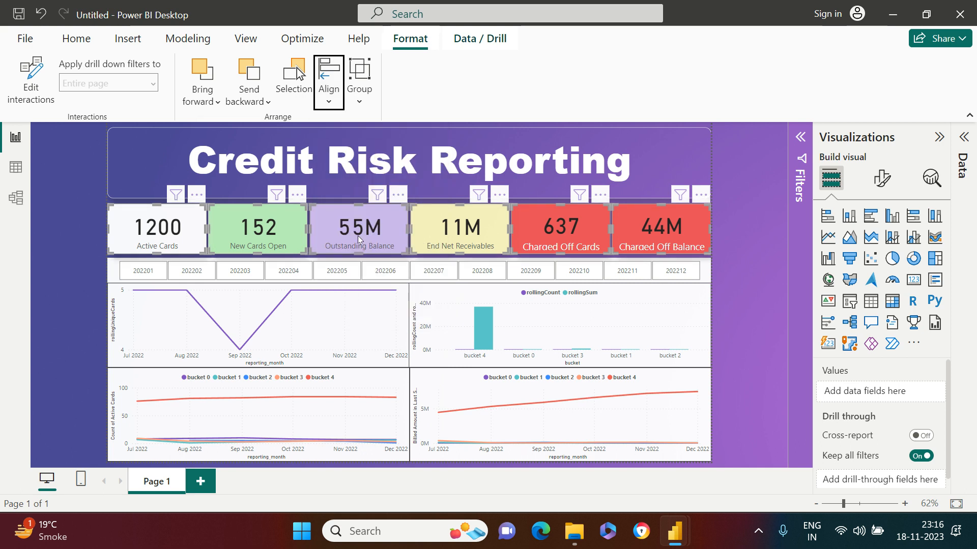
left_click(99, 268)
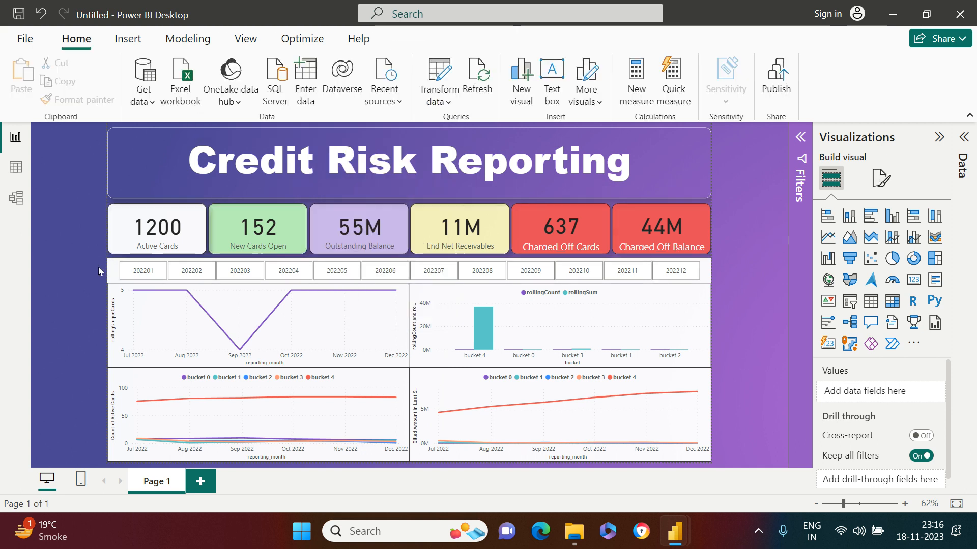
- Nudge the YearMonth slicer slightly upward, closer to the KPI cards
left_click(109, 271)
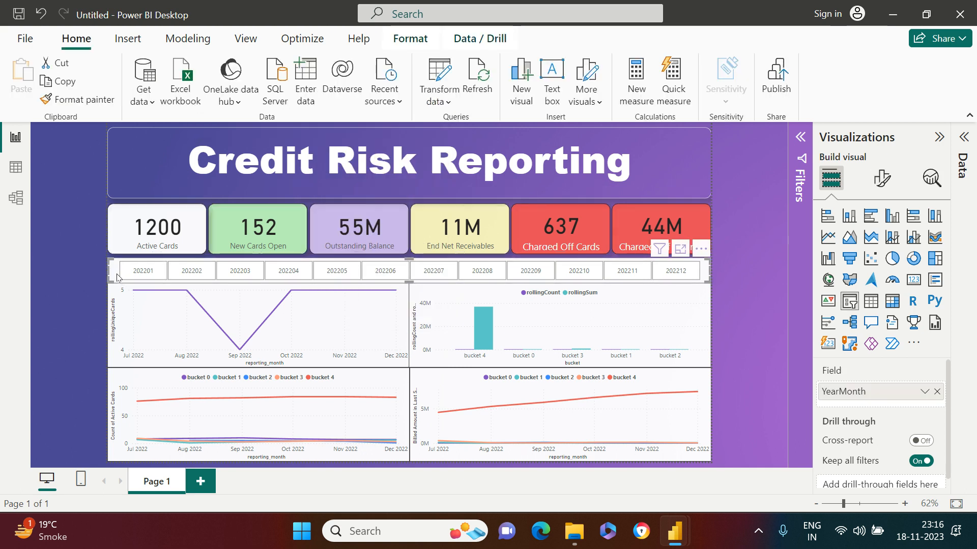
key("Up")
key("Up")
key("Up")
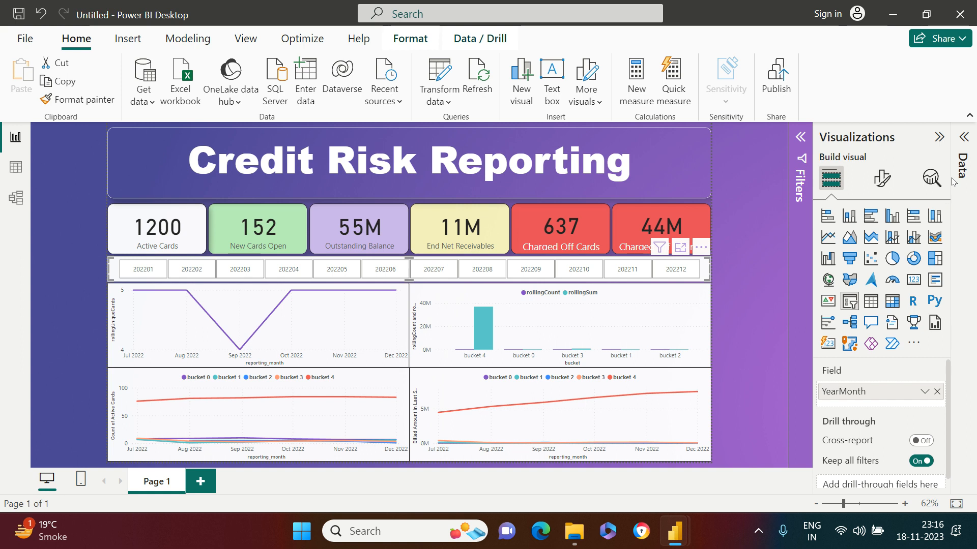
- Set the background transparency of the YearMonth slicer to 100%
left_click(884, 179)
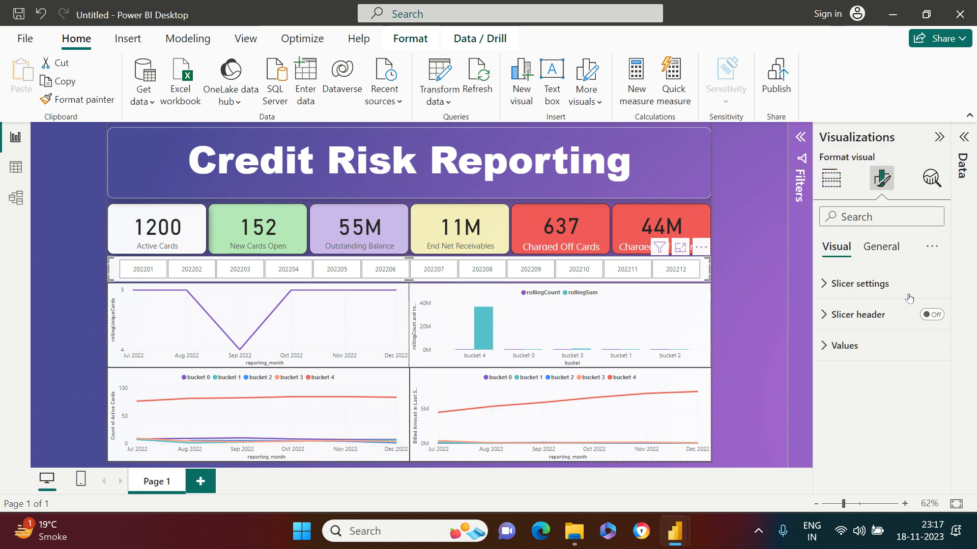
left_click(870, 248)
left_click(862, 356)
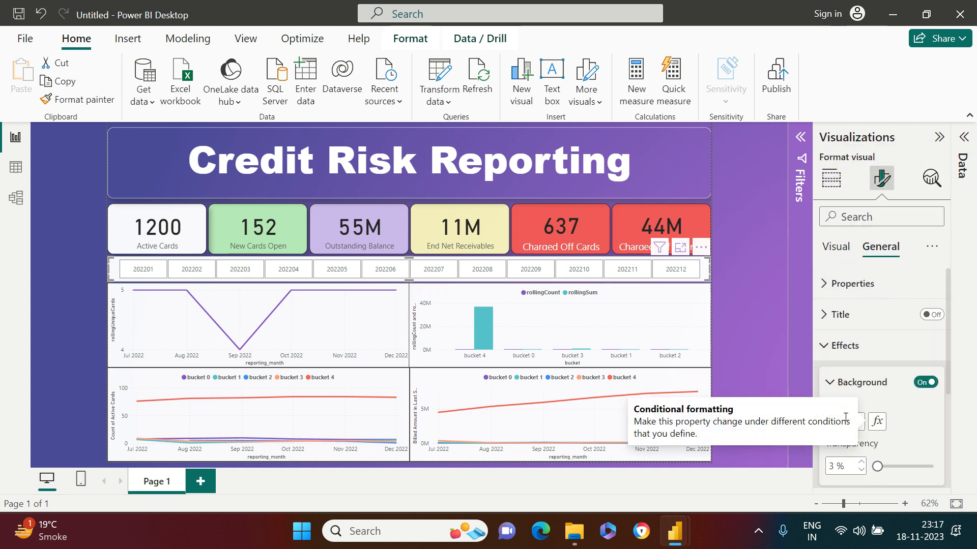
left_click(934, 467)
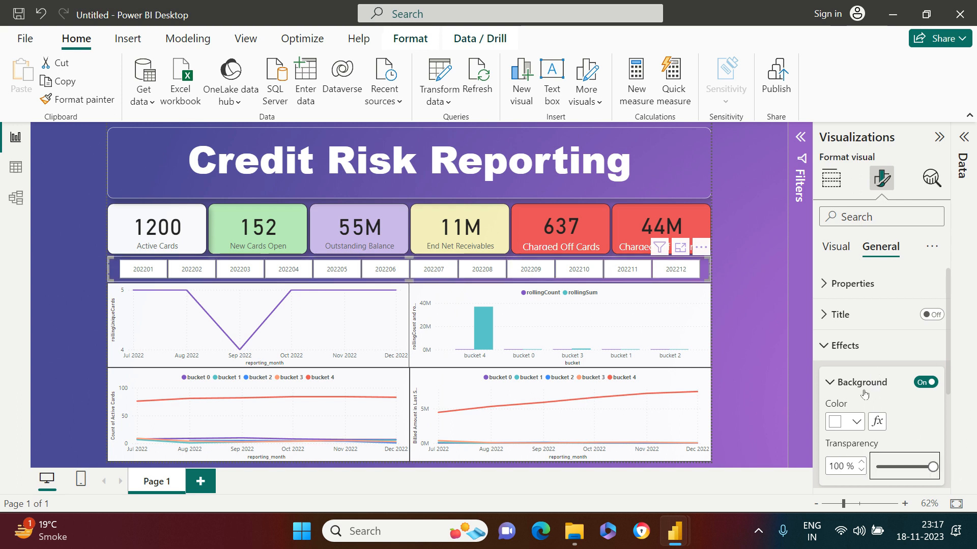
left_click(832, 385)
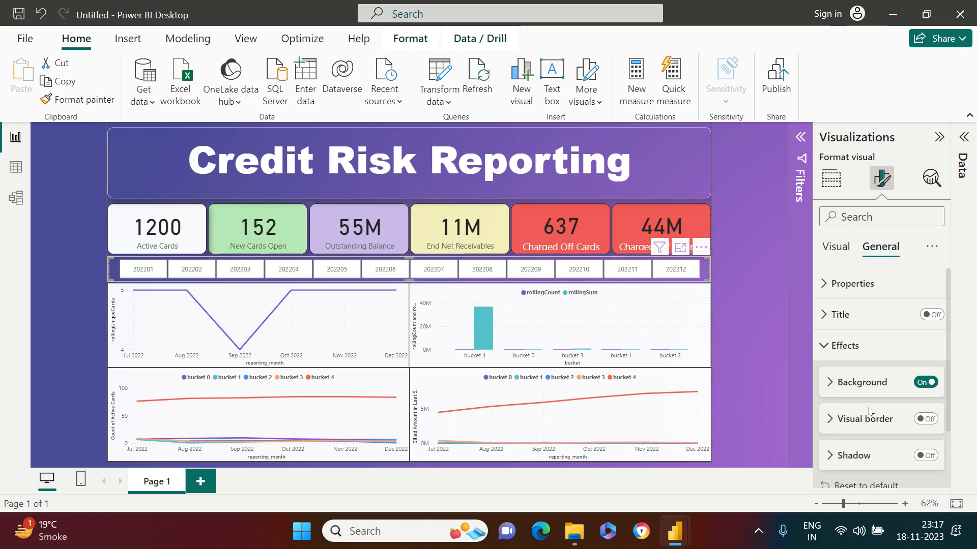
- Turn on the visual border of the YearMonth slicer and colour it white
scroll(869, 411, "down", 1)
left_click(924, 385)
left_click(844, 387)
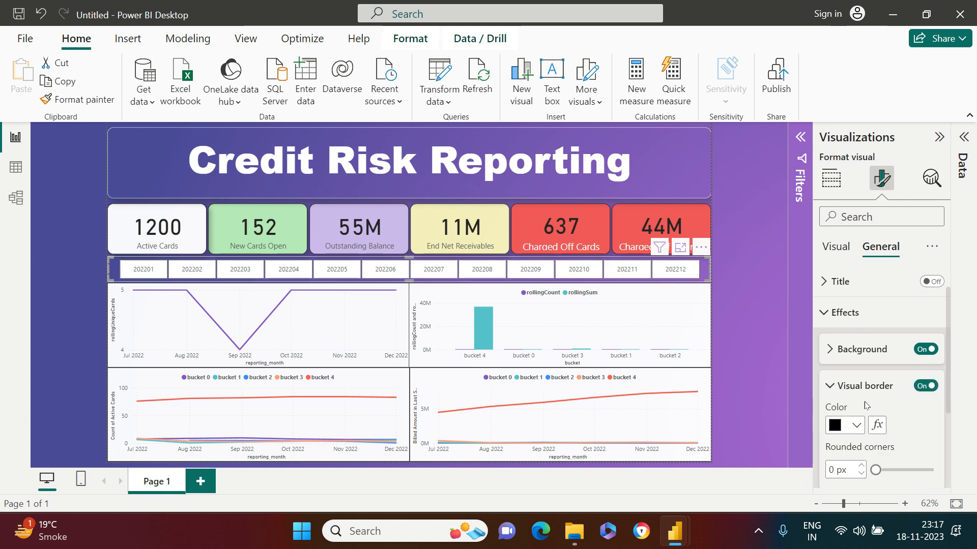
left_click(857, 425)
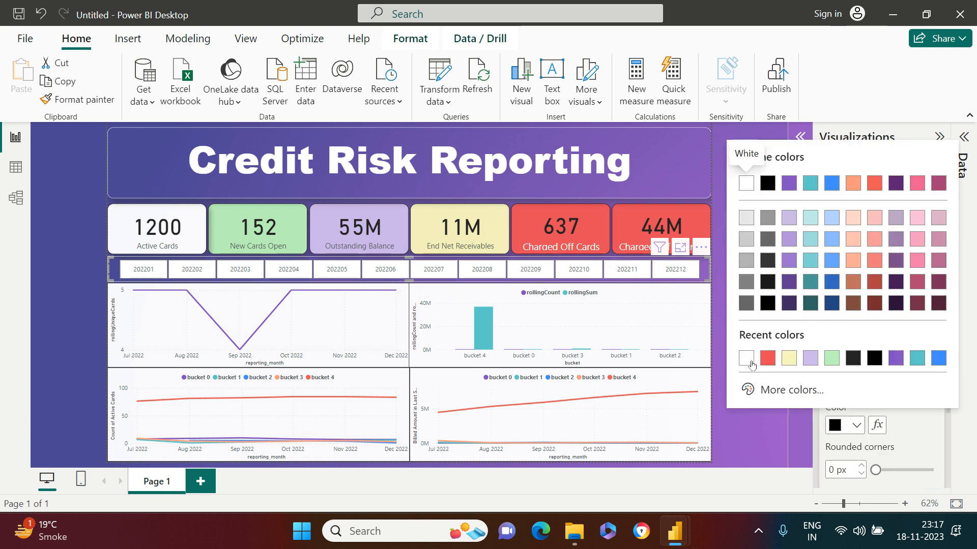
left_click(746, 358)
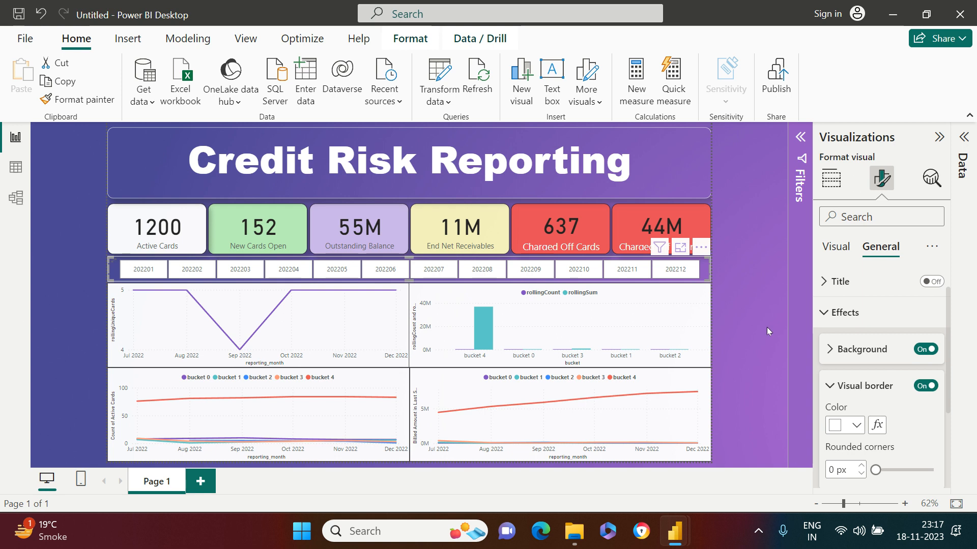
left_click(730, 289)
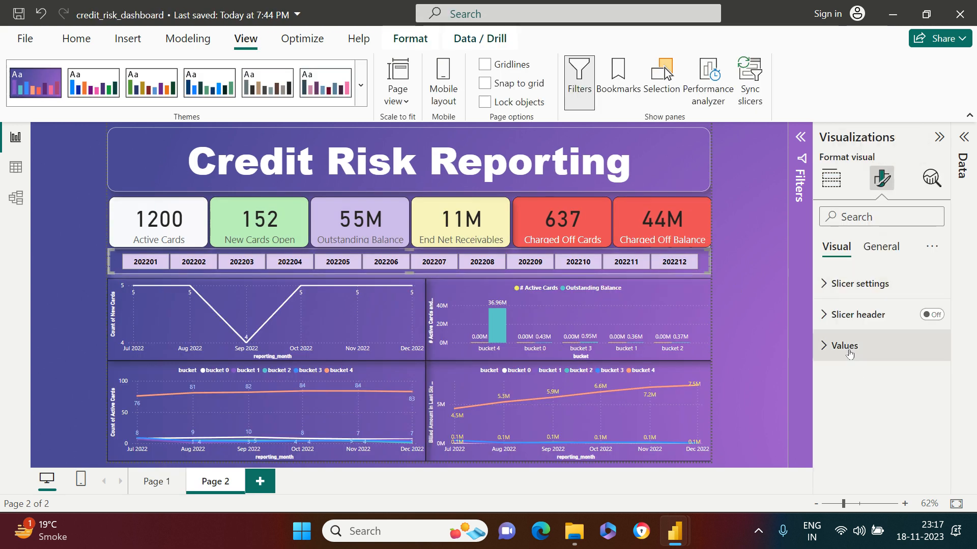
- Copy the hex code of the month slicer's value background colour from the finished credit_risk_dashboard report
left_click(860, 283)
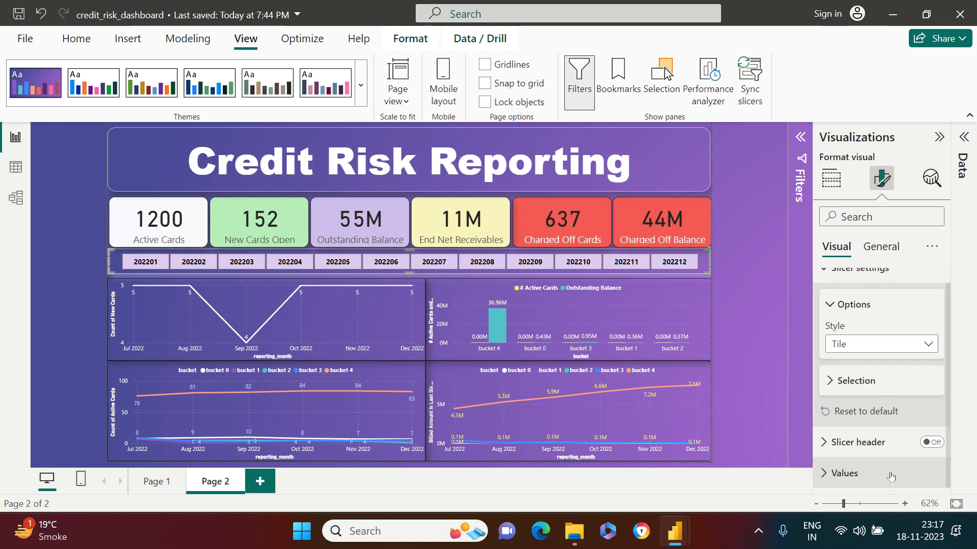
left_click(892, 475)
scroll(905, 443, "down", 2)
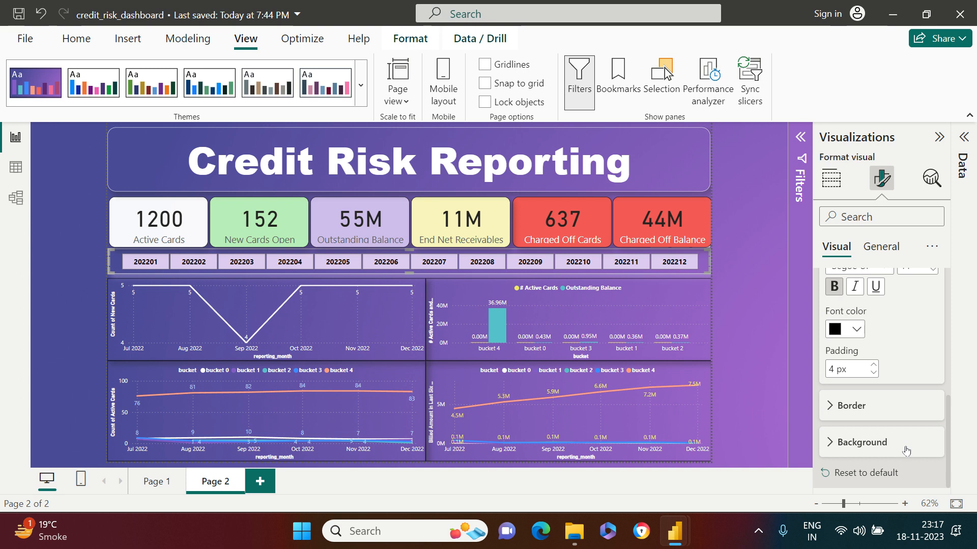
left_click(890, 443)
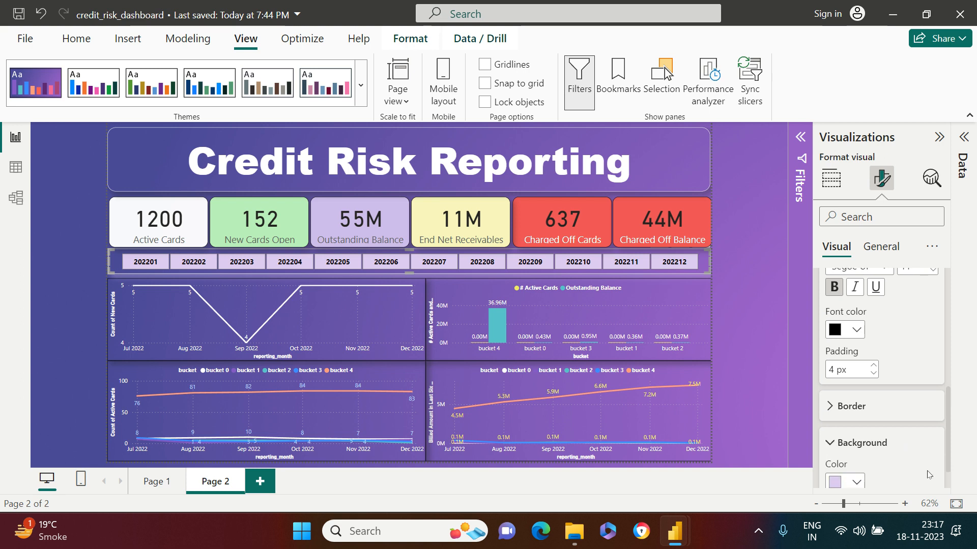
left_click(851, 443)
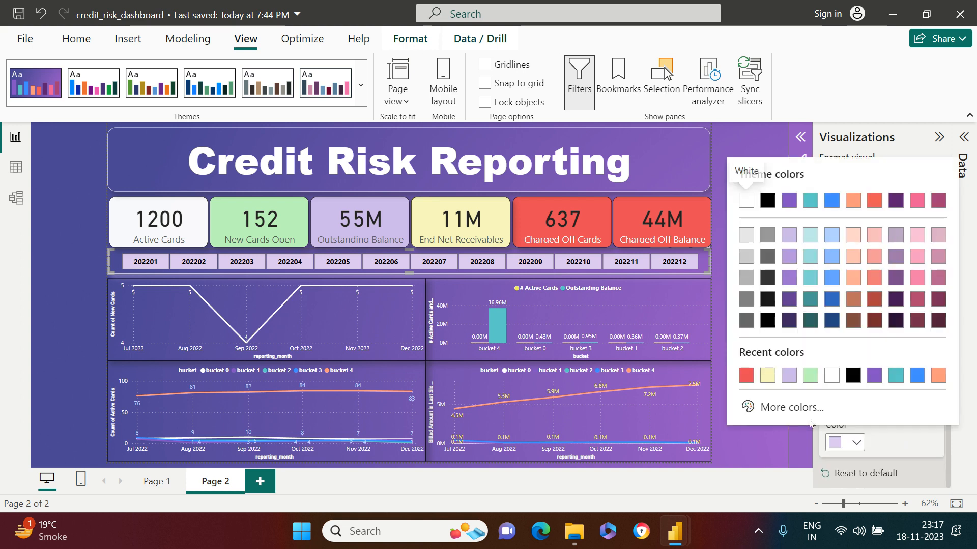
left_click(779, 406)
key("ctrl+c")
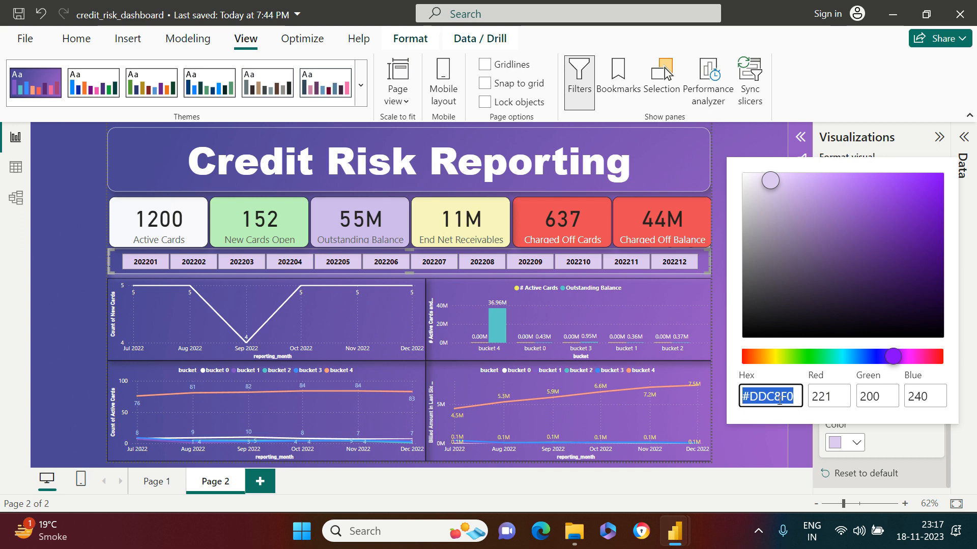
left_click(759, 445)
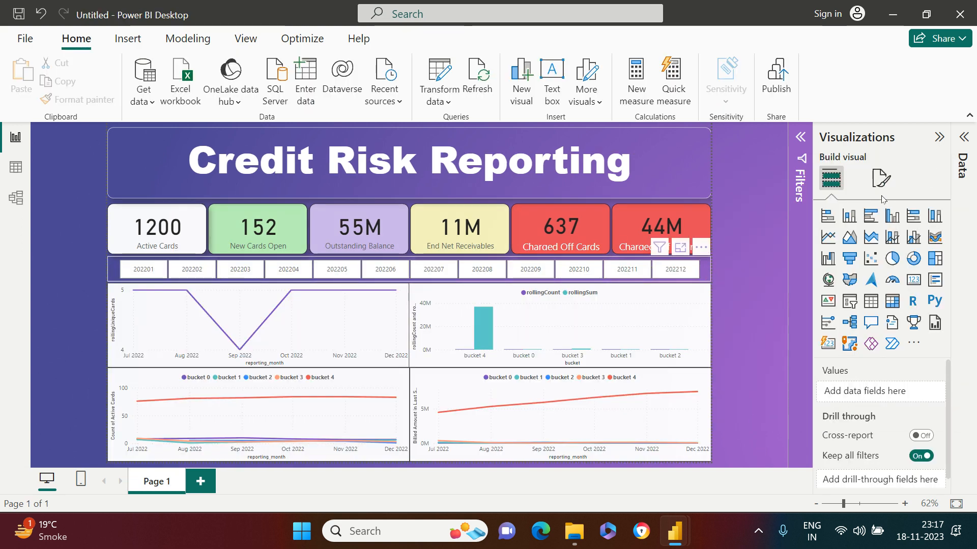
- Back in the untitled report, set the YearMonth slicer's border to rounded corners of 13 px
left_click(880, 178)
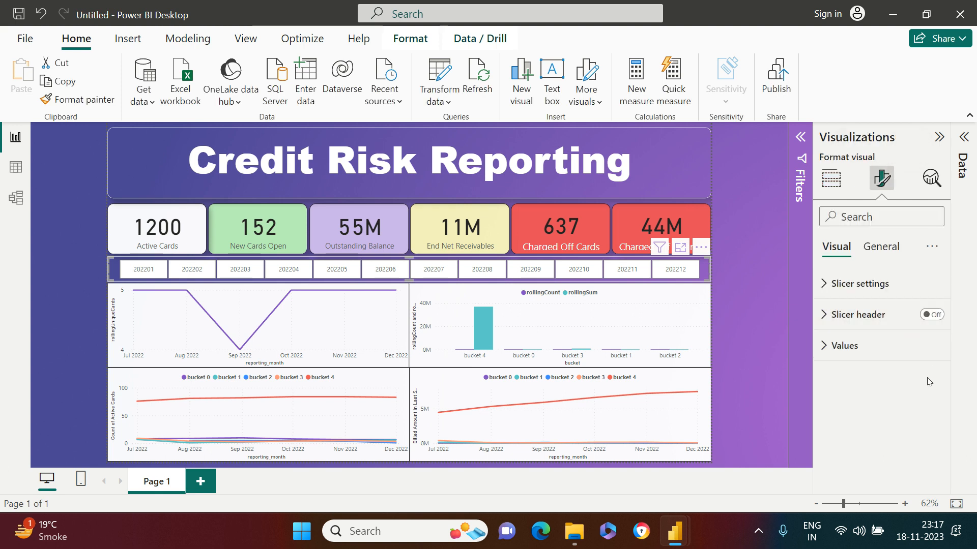
left_click(881, 247)
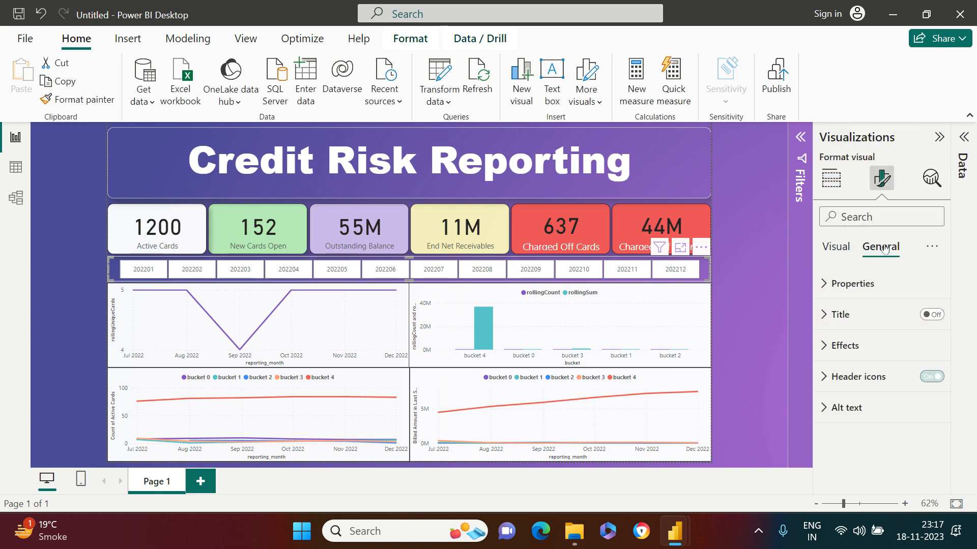
left_click(840, 339)
scroll(895, 386, "down", 4)
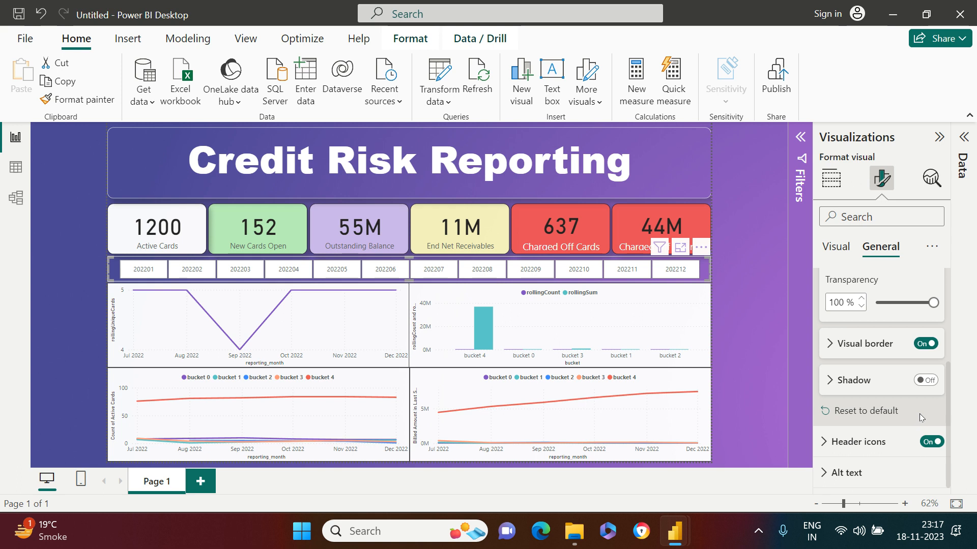
left_click(845, 351)
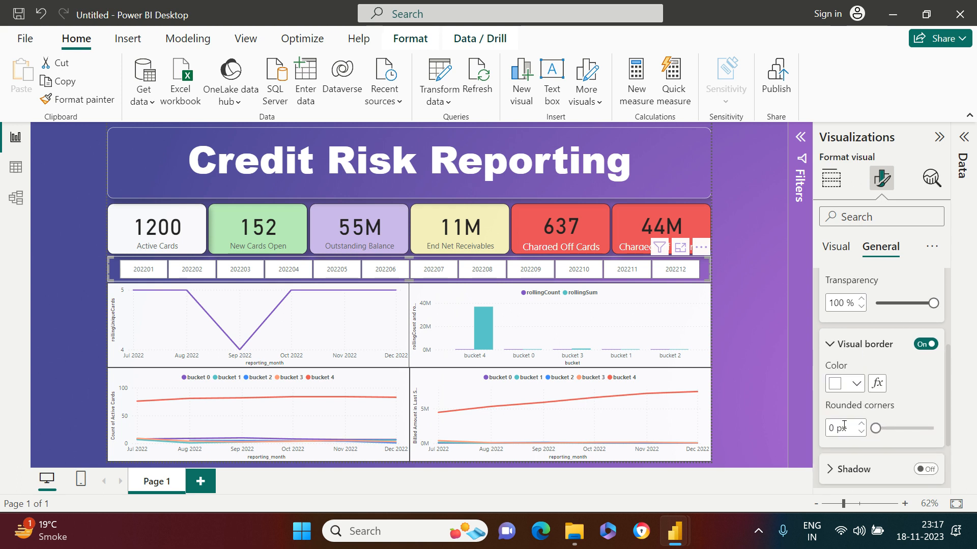
left_click(862, 425)
left_click(861, 425)
left_click(862, 425)
left_click(862, 425)
left_click(861, 425)
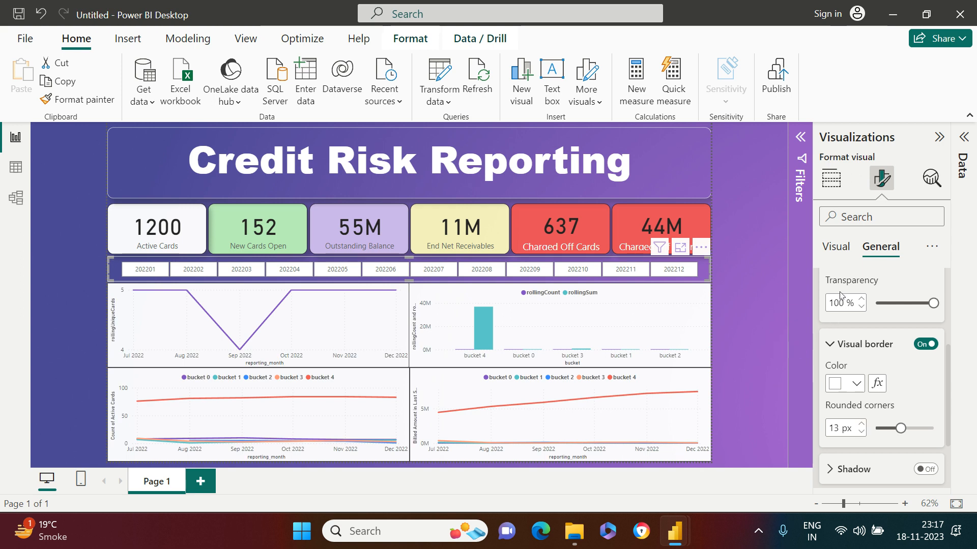
- Set the value background colour of the YearMonth slicer to the copied hex code #DDC8F0
left_click(829, 250)
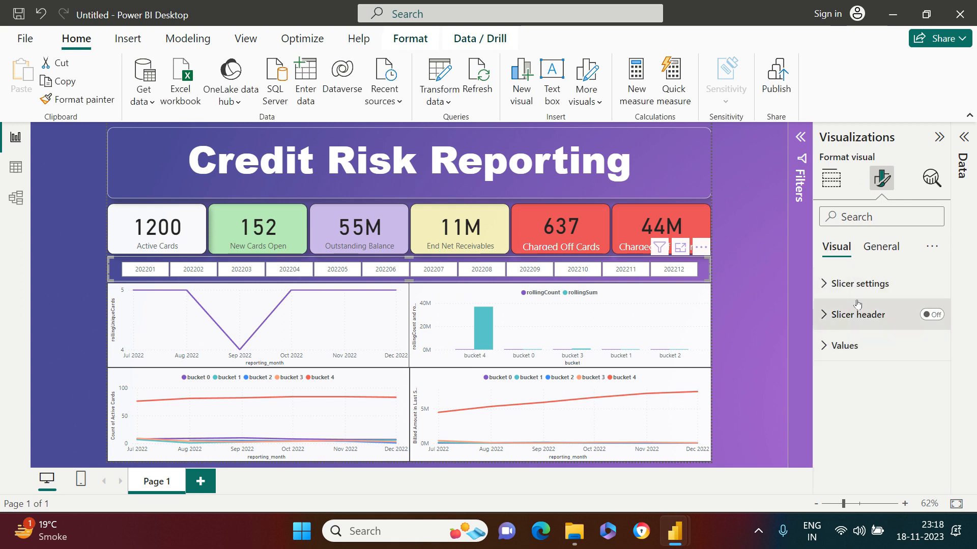
left_click(859, 284)
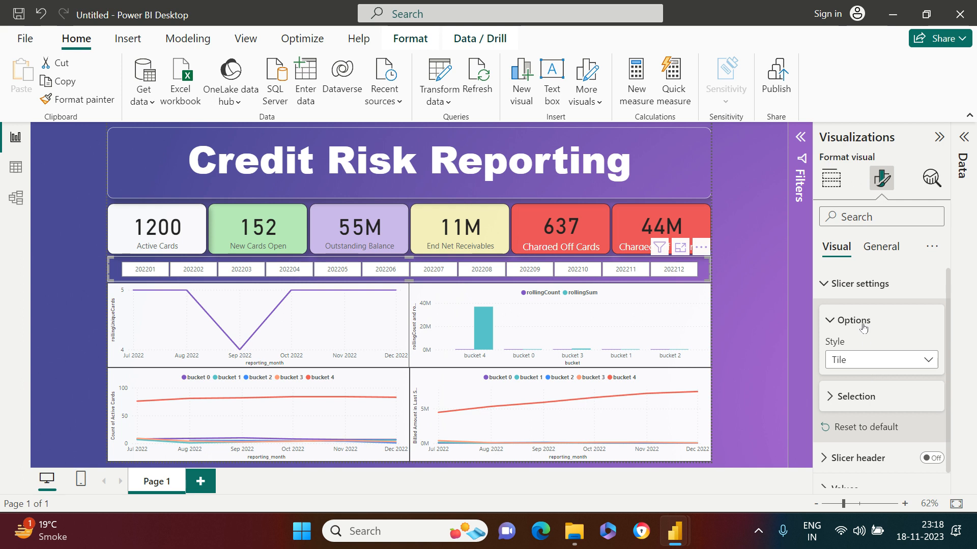
left_click(860, 285)
left_click(849, 346)
scroll(882, 442, "down", 3)
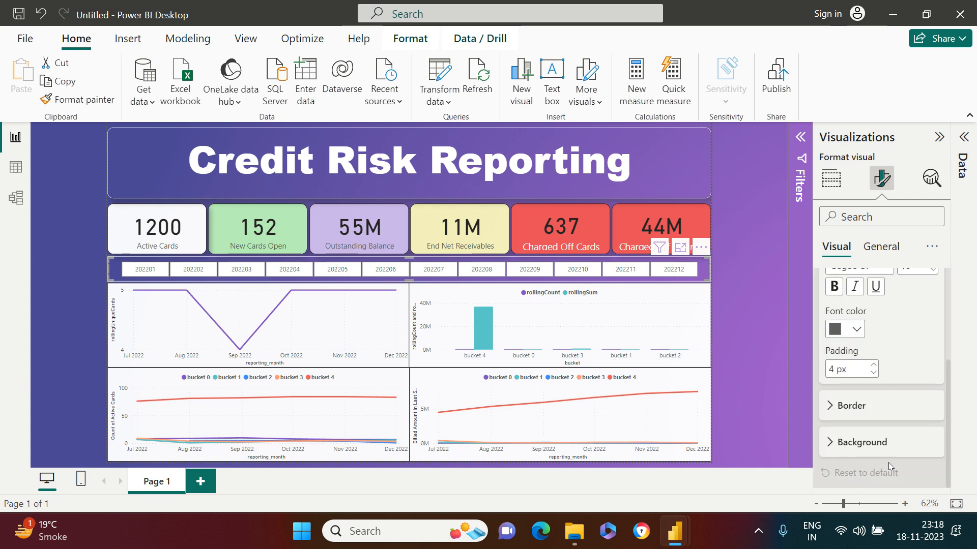
left_click(885, 455)
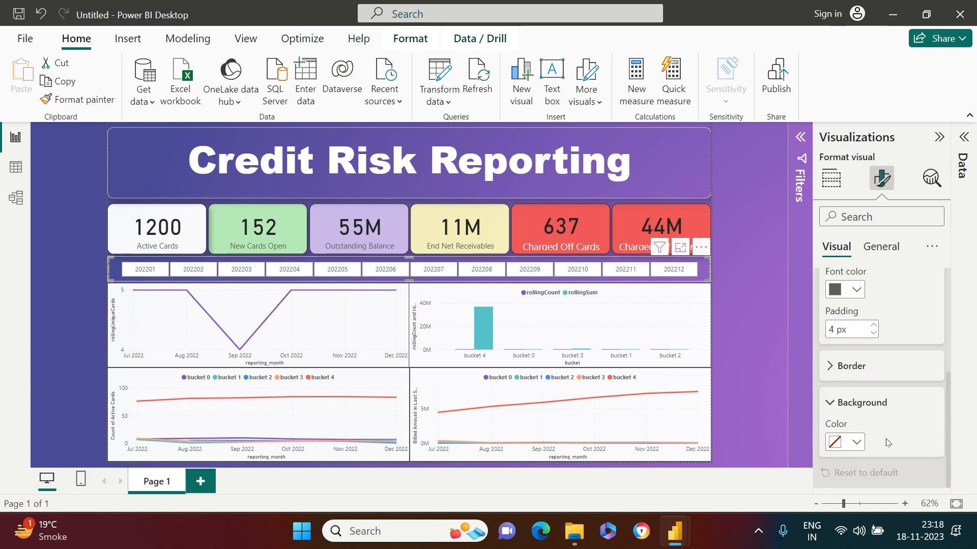
left_click(856, 442)
left_click(814, 413)
key("ctrl+v")
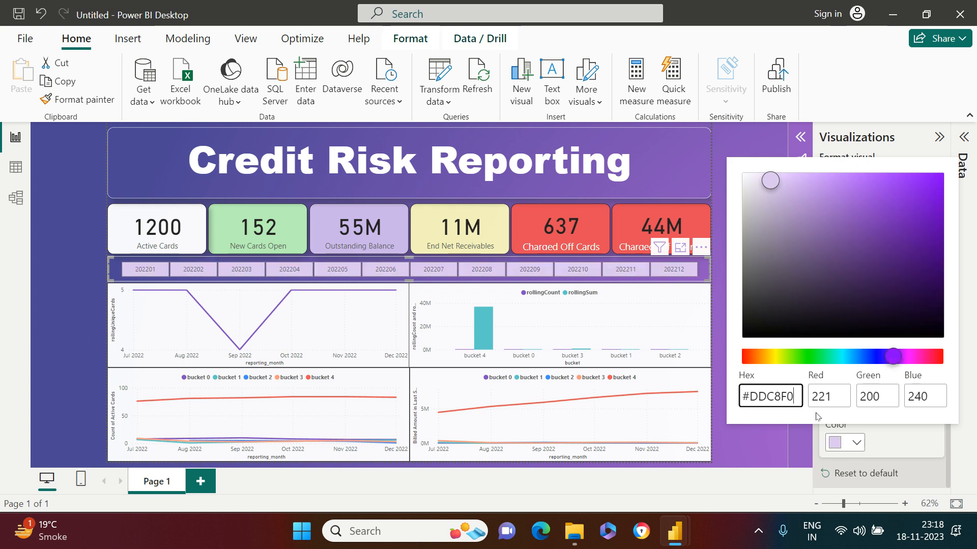
left_click(772, 450)
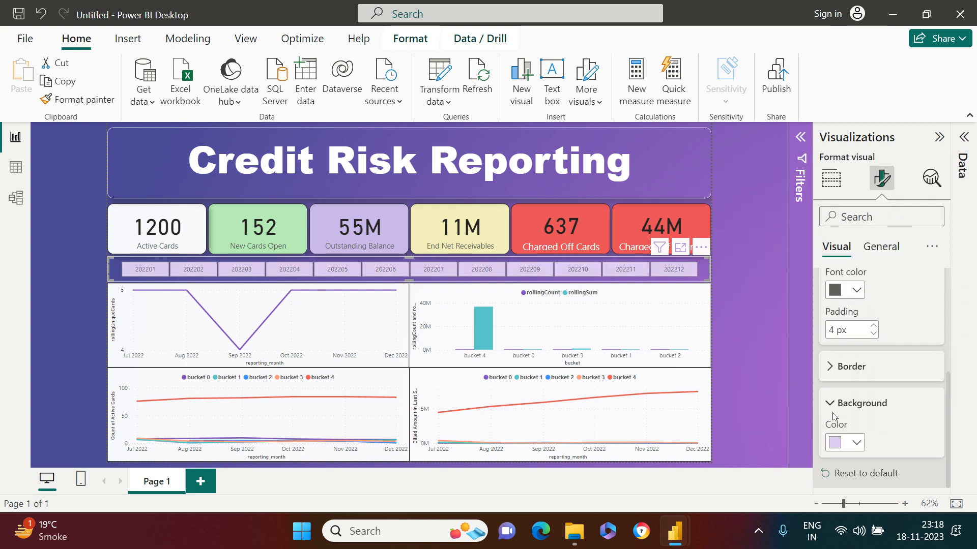
- Make the YearMonth slicer's values bold with font size 11, matching the finished dashboard
scroll(840, 403, "up", 3)
left_click(834, 352)
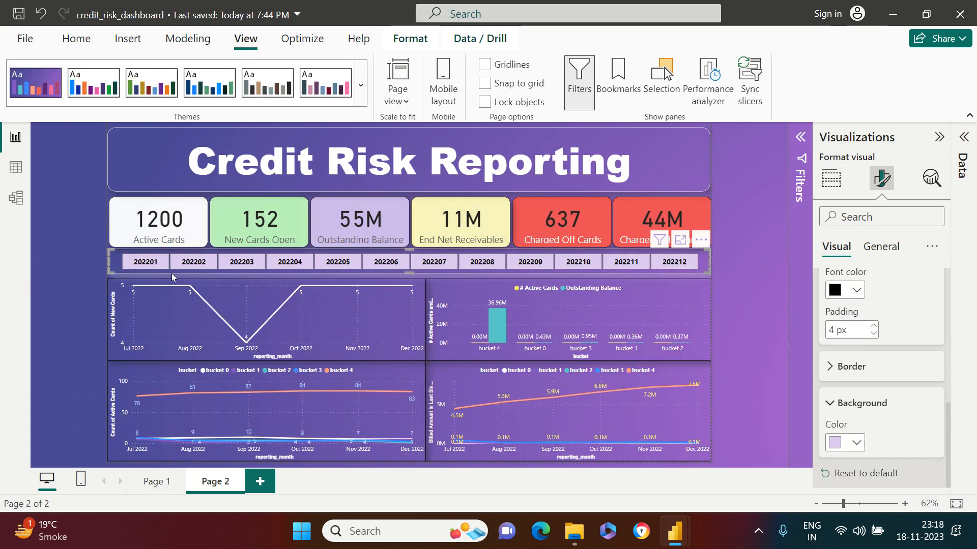
scroll(890, 360, "up", 2)
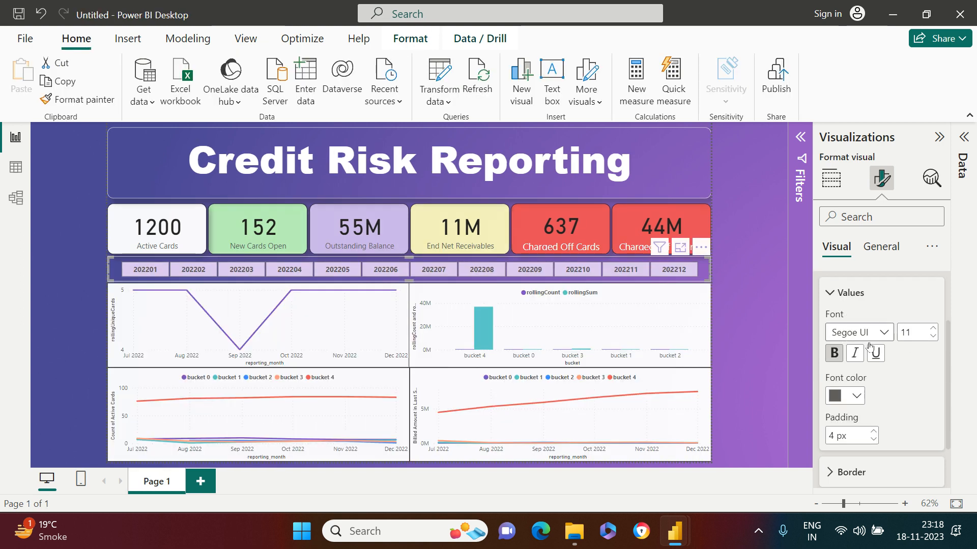
left_click(751, 347)
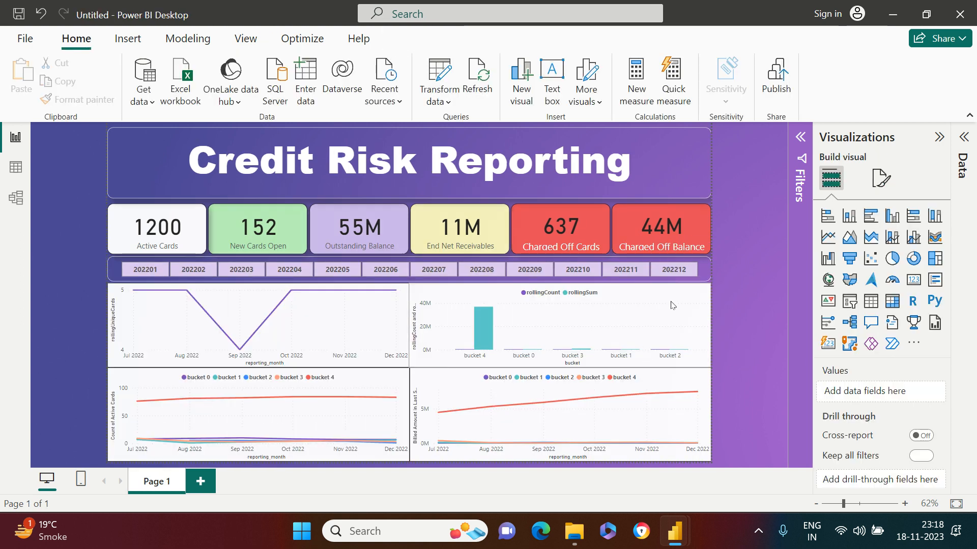
- Set the background transparency of the rollingCount and rollingSum column chart to 100%
left_click(682, 325)
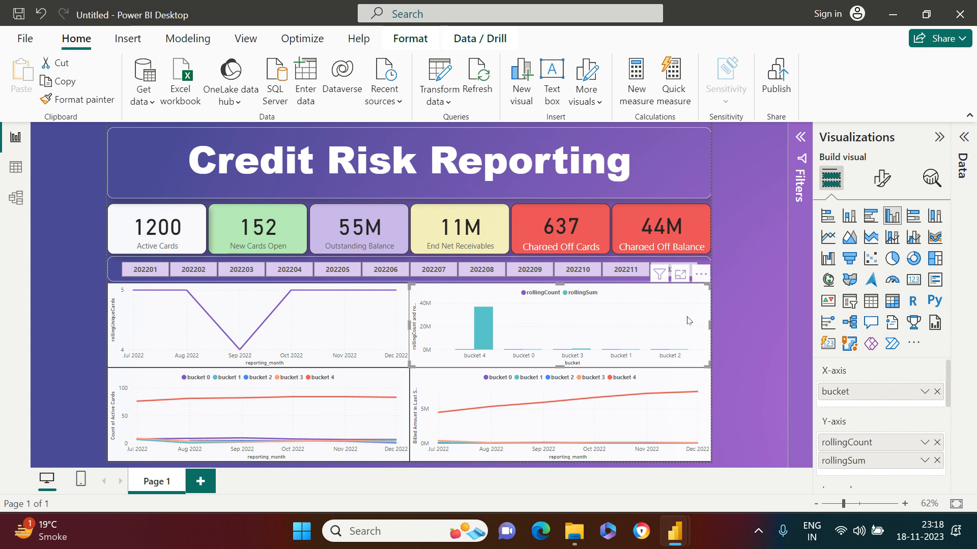
left_click(882, 178)
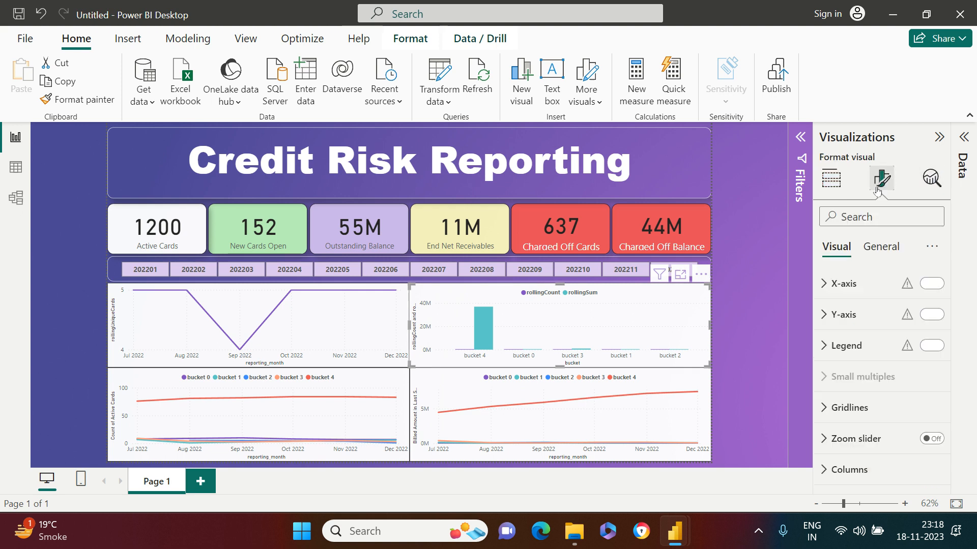
left_click(892, 249)
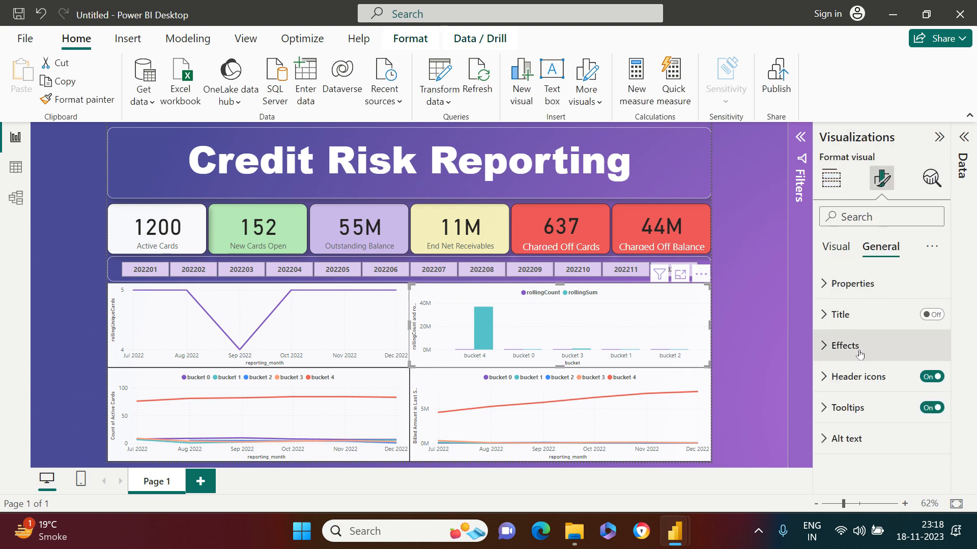
left_click(858, 359)
scroll(877, 346, "down", 3)
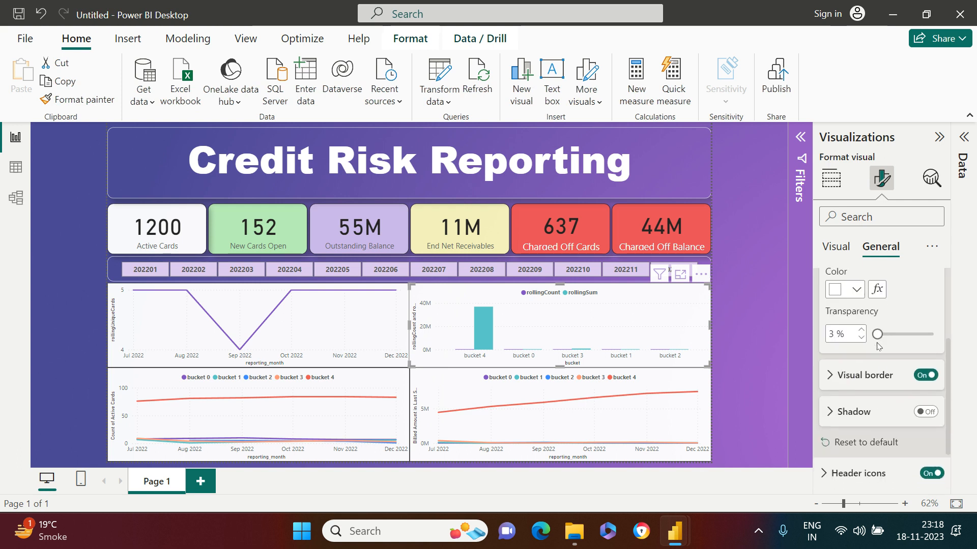
left_click_drag(877, 334, 933, 334)
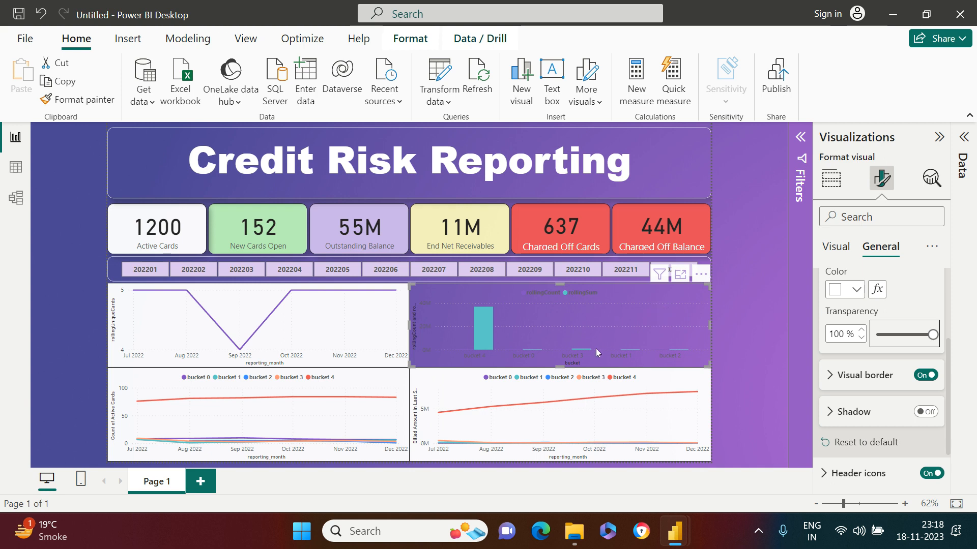
left_click(670, 295)
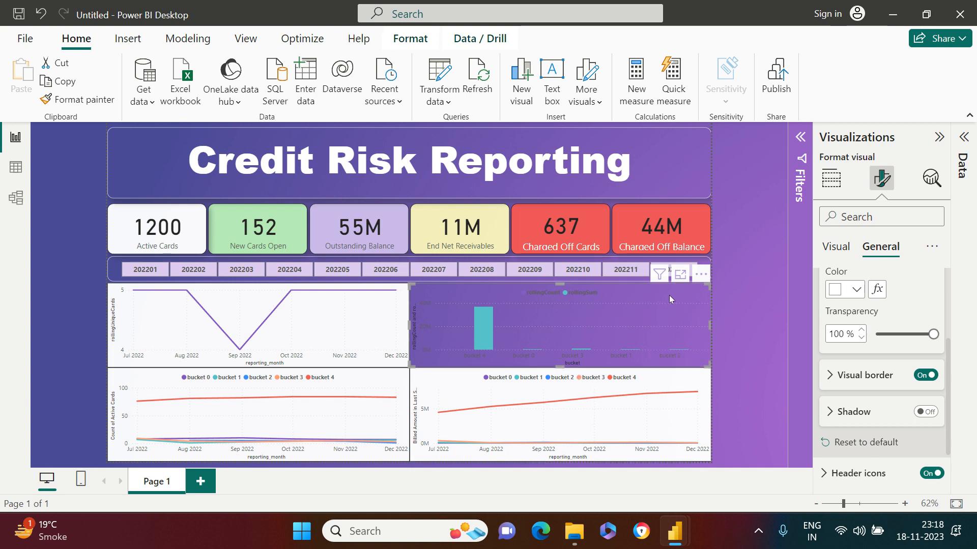
- Change the legend text colour of the bucket column chart to white
left_click(847, 249)
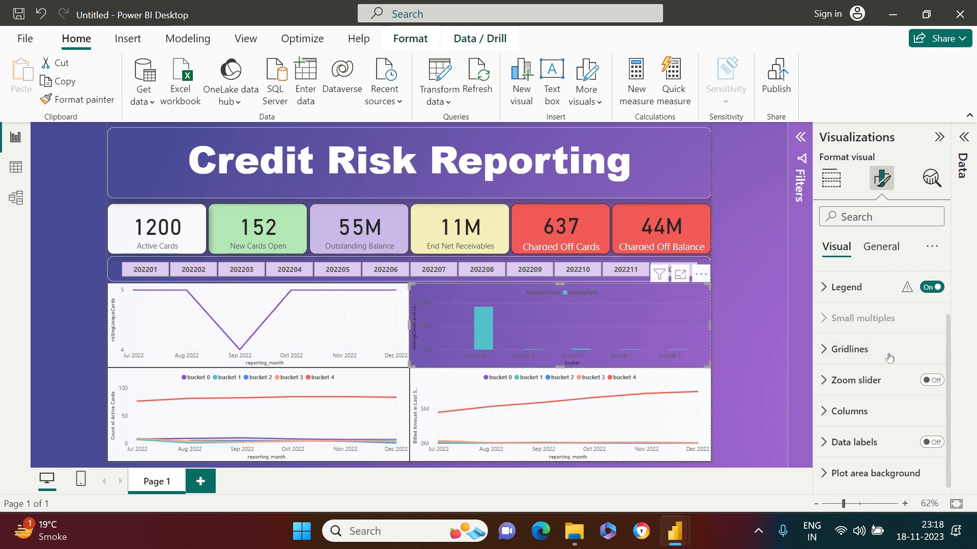
scroll(846, 346, "up", 2)
left_click(845, 347)
scroll(860, 387, "down", 1)
scroll(879, 409, "down", 1)
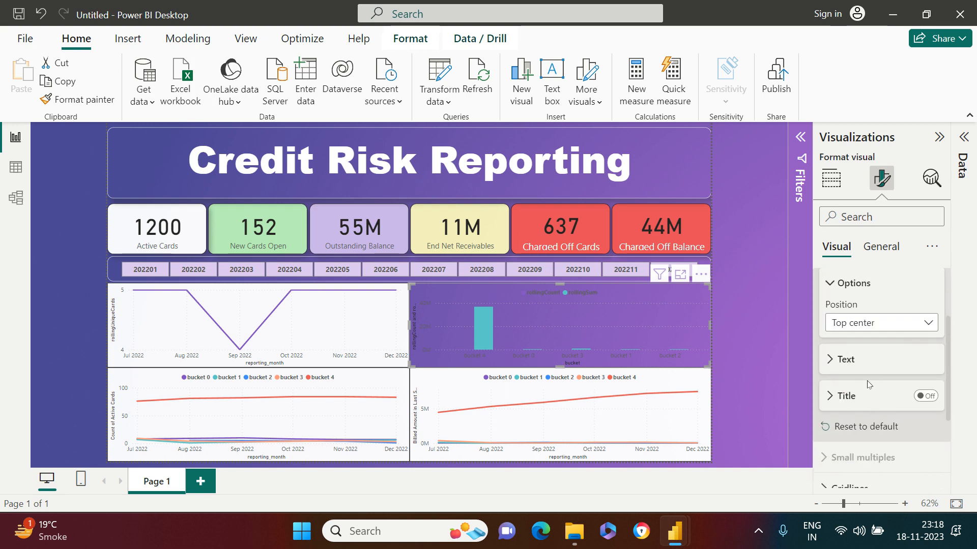
left_click(868, 360)
scroll(886, 419, "down", 2)
scroll(886, 418, "down", 1)
left_click(856, 363)
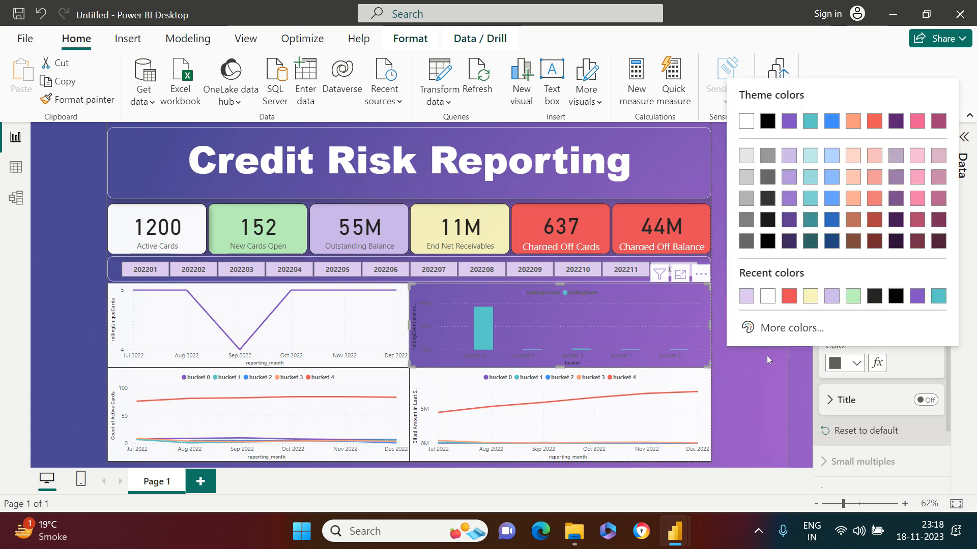
left_click(768, 296)
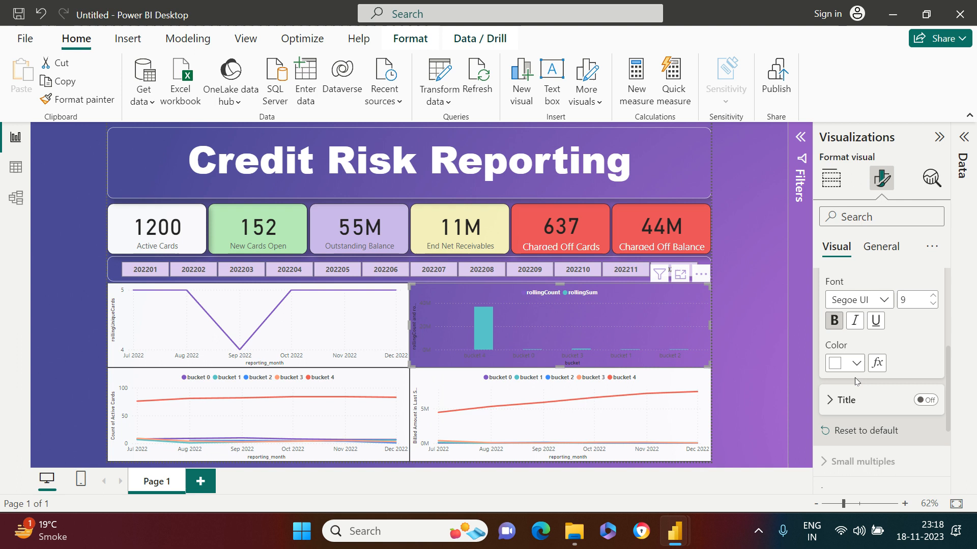
scroll(860, 377, "up", 2)
left_click(849, 360)
scroll(878, 362, "up", 2)
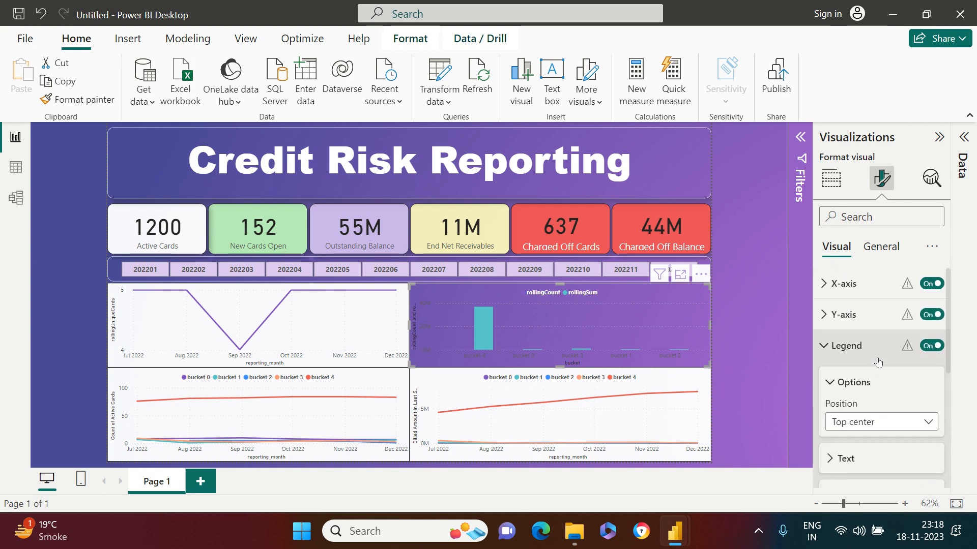
- Make the column chart's X-axis values white and bold
left_click(827, 284)
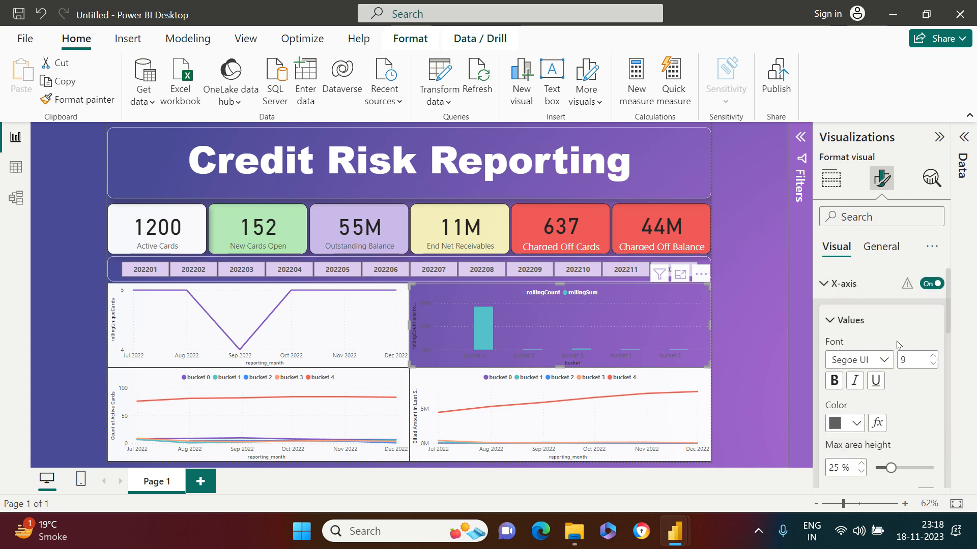
scroll(860, 387, "down", 1)
left_click(853, 391)
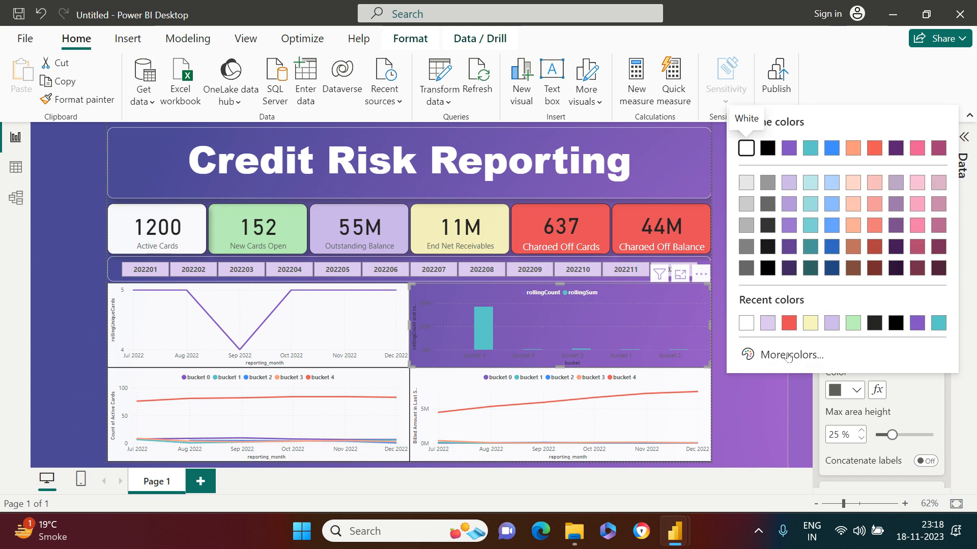
left_click(746, 148)
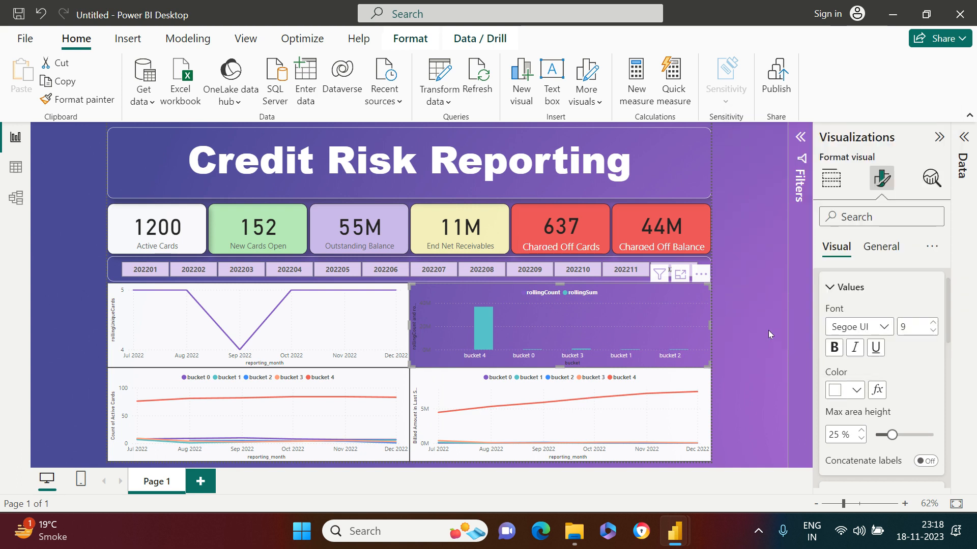
left_click(835, 348)
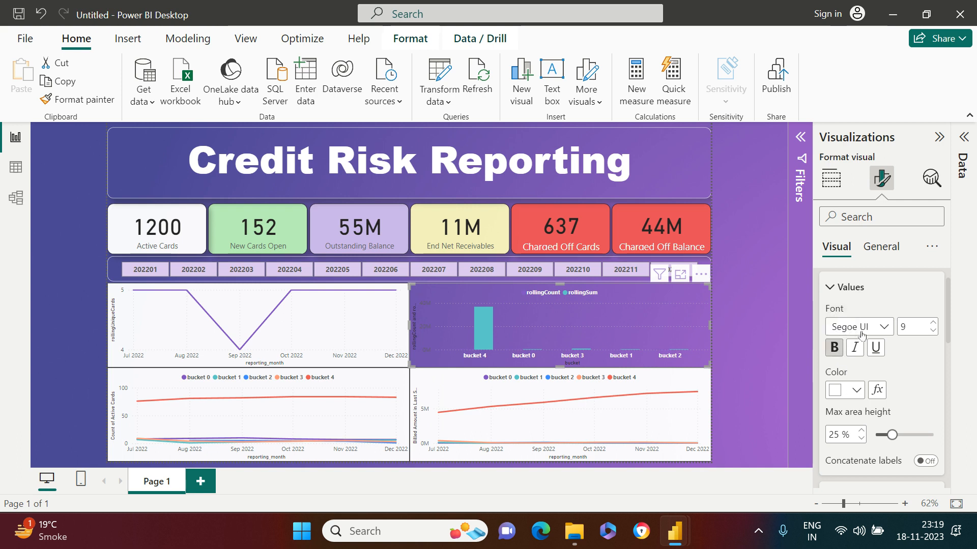
- Format the column chart's X-axis title in white and bold
scroll(877, 357, "down", 2)
left_click(846, 398)
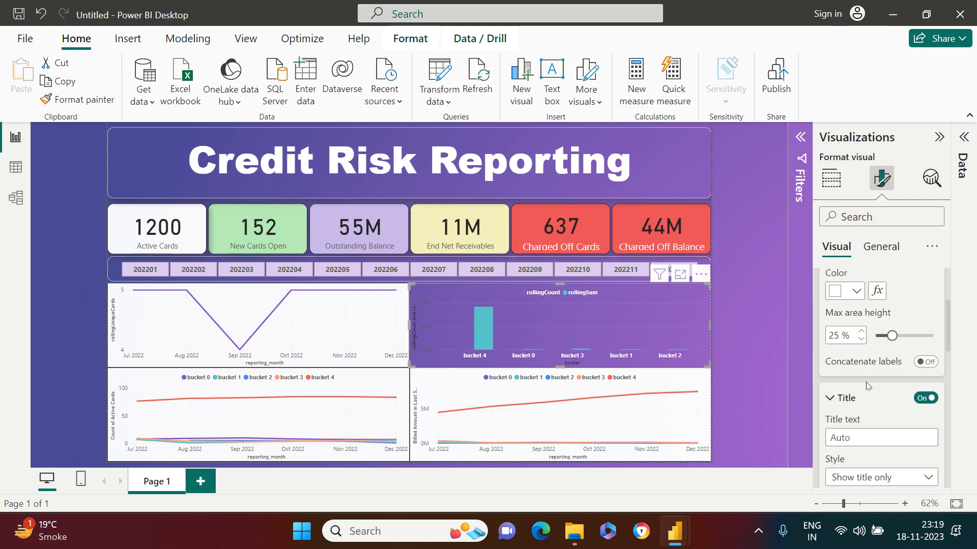
scroll(875, 417, "down", 3)
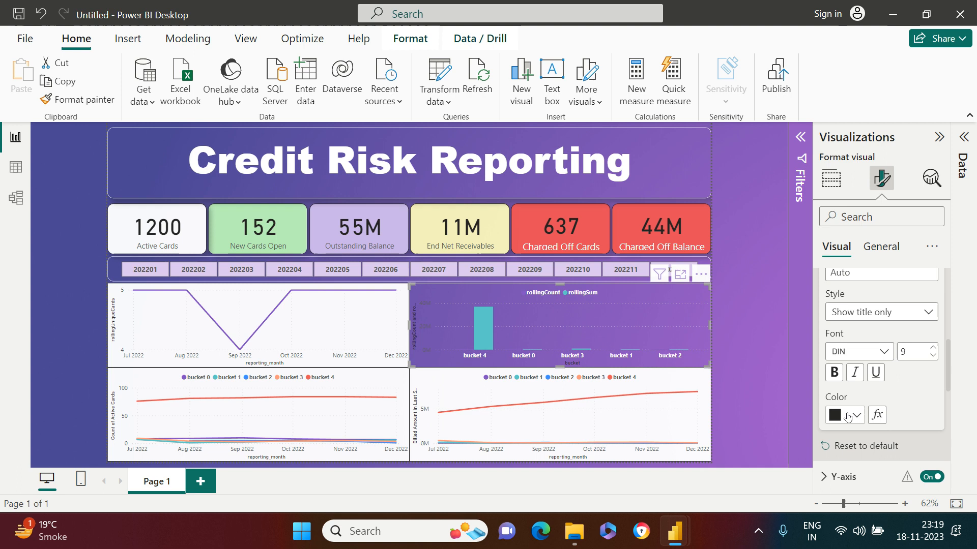
left_click(855, 415)
left_click(746, 350)
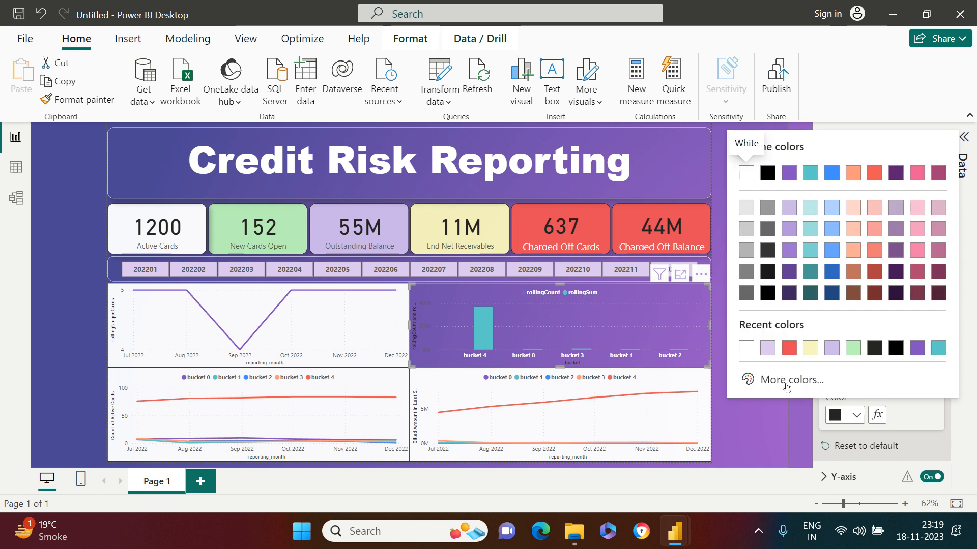
left_click(834, 373)
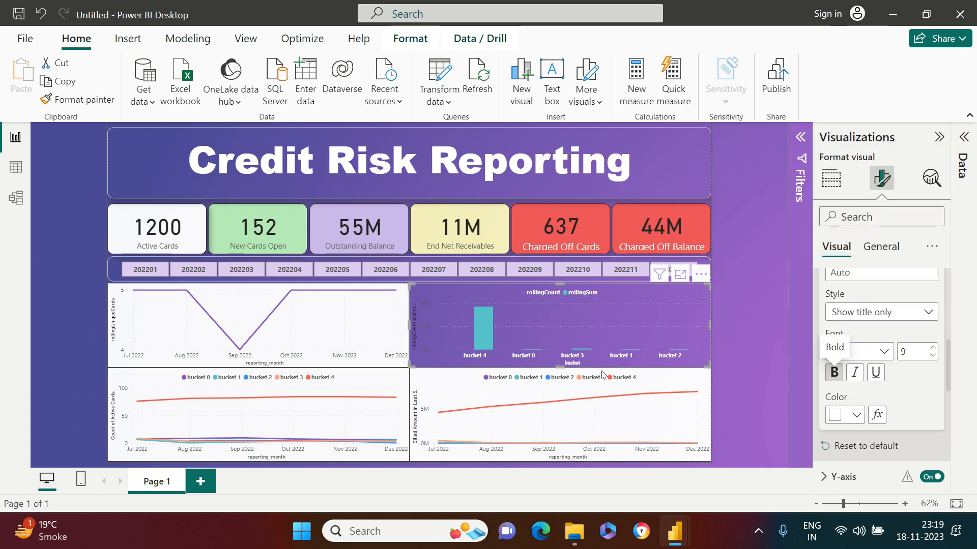
- Format the column chart's Y-axis title in white and bold
scroll(905, 379, "down", 3)
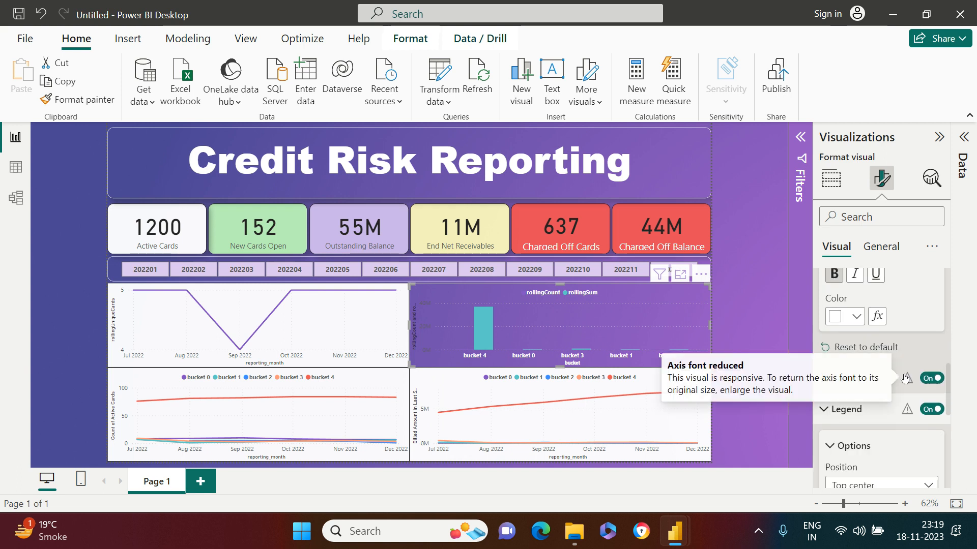
scroll(880, 428, "down", 2)
left_click(863, 318)
scroll(885, 396, "down", 3)
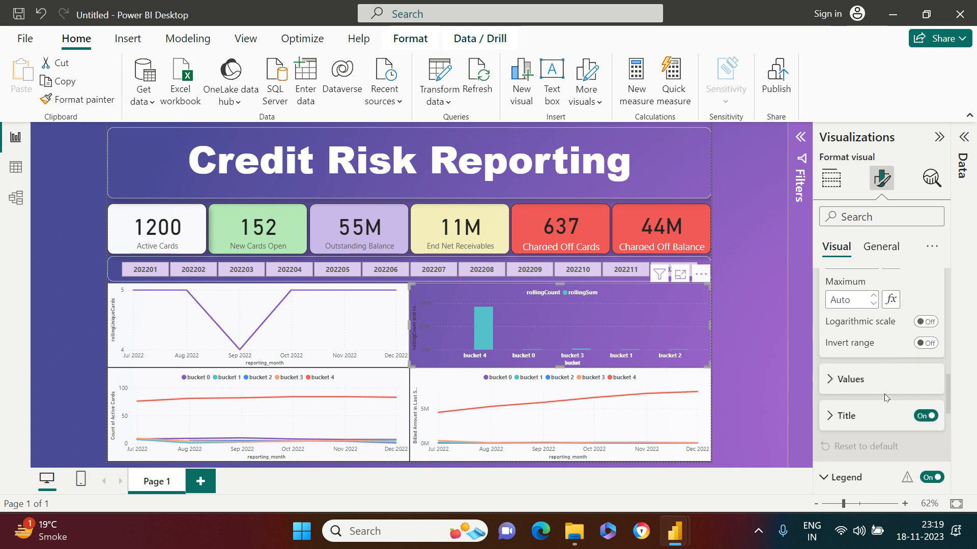
scroll(884, 398, "down", 1)
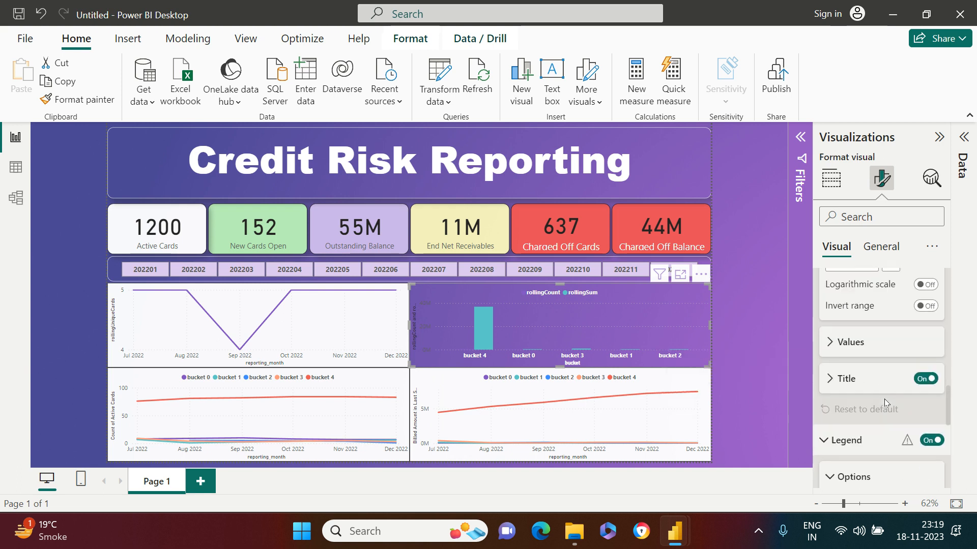
left_click(852, 385)
scroll(842, 427, "down", 4)
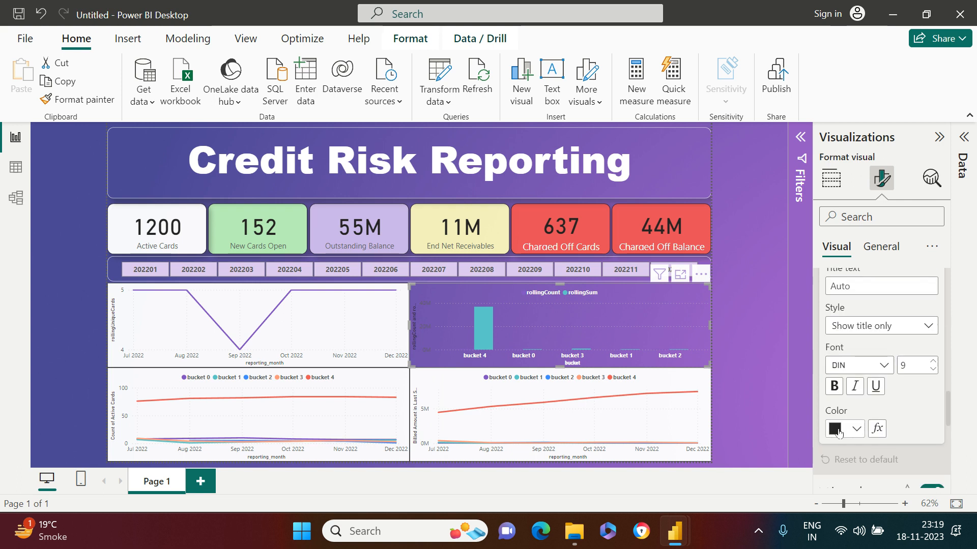
left_click(839, 431)
left_click(744, 361)
left_click(832, 386)
- Make the column chart's Y-axis values white and bold
scroll(899, 400, "up", 2)
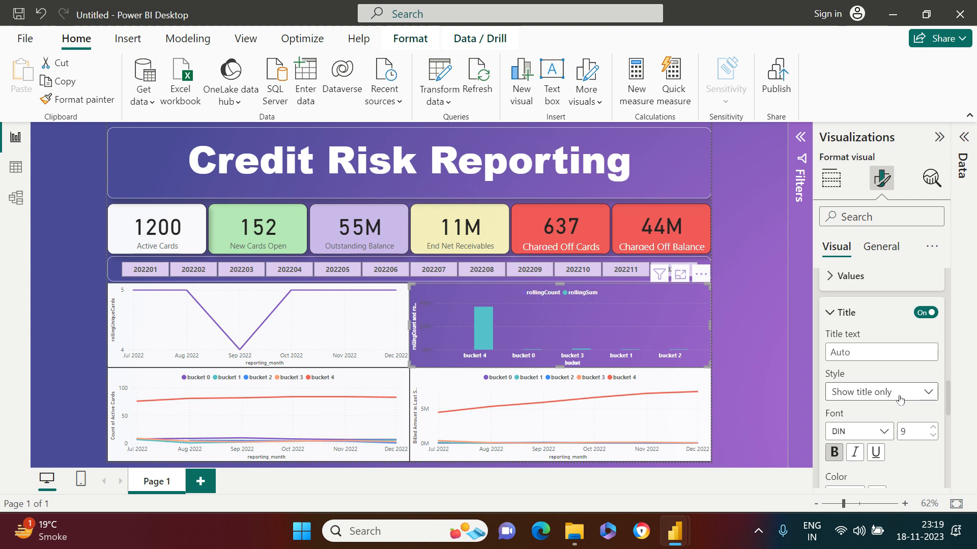
scroll(899, 399, "up", 2)
left_click(872, 343)
scroll(870, 387, "down", 2)
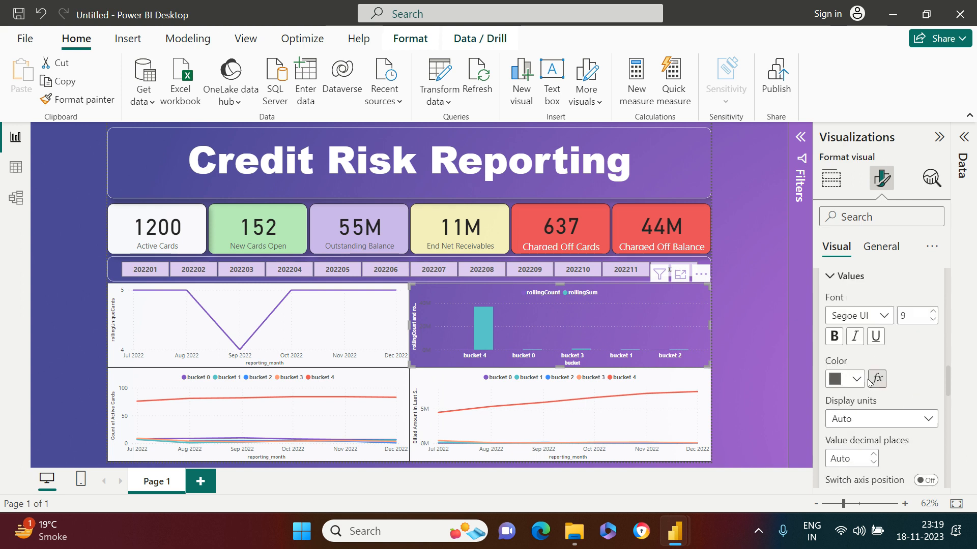
left_click(857, 379)
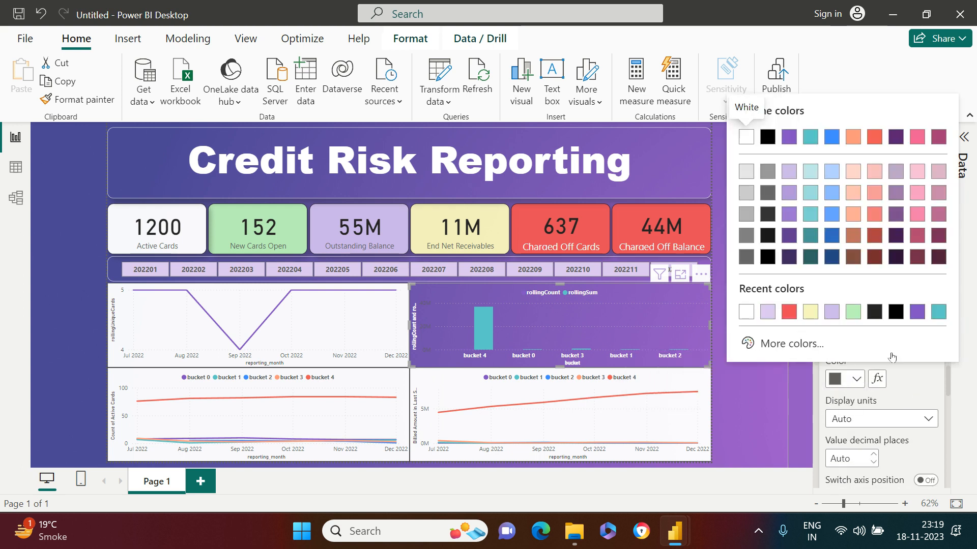
left_click(746, 312)
left_click(834, 337)
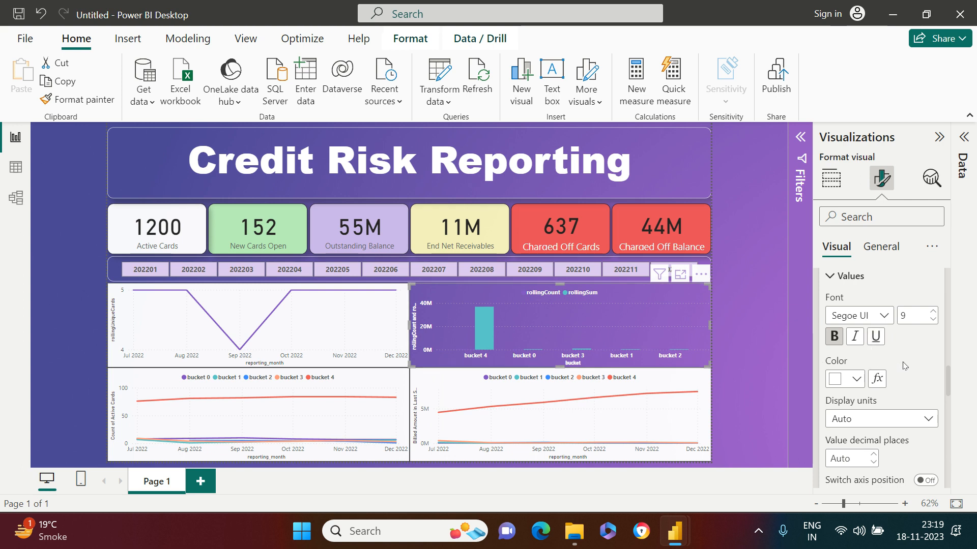
- Change the rollingCount column colour to the recently used pale yellow in the bucket column chart
scroll(904, 365, "up", 10)
scroll(905, 365, "up", 4)
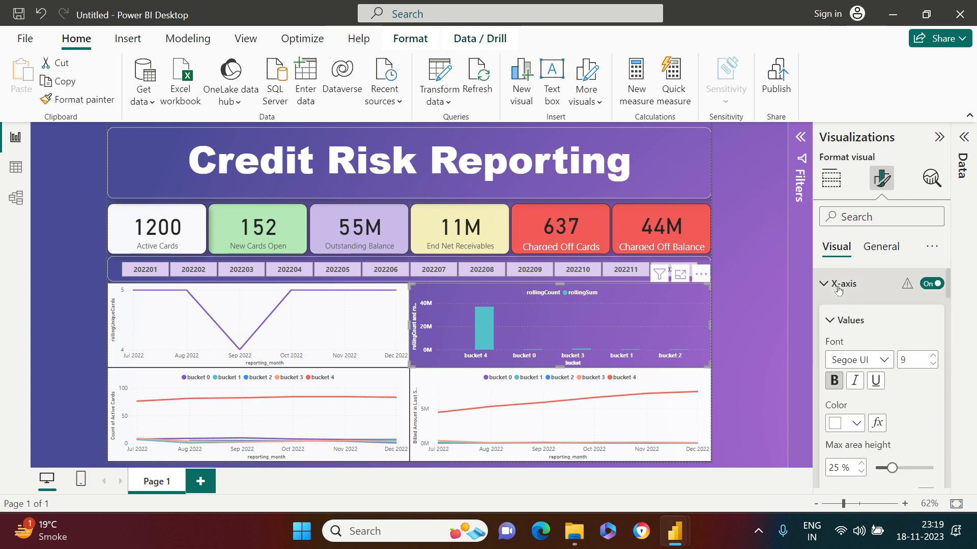
left_click(839, 289)
left_click(840, 352)
left_click(864, 401)
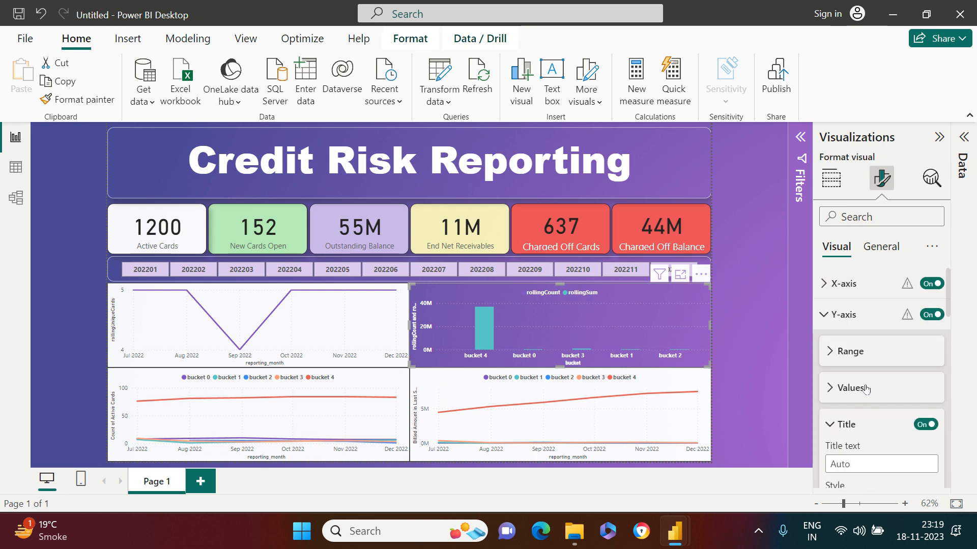
scroll(870, 402, "down", 6)
scroll(877, 407, "down", 6)
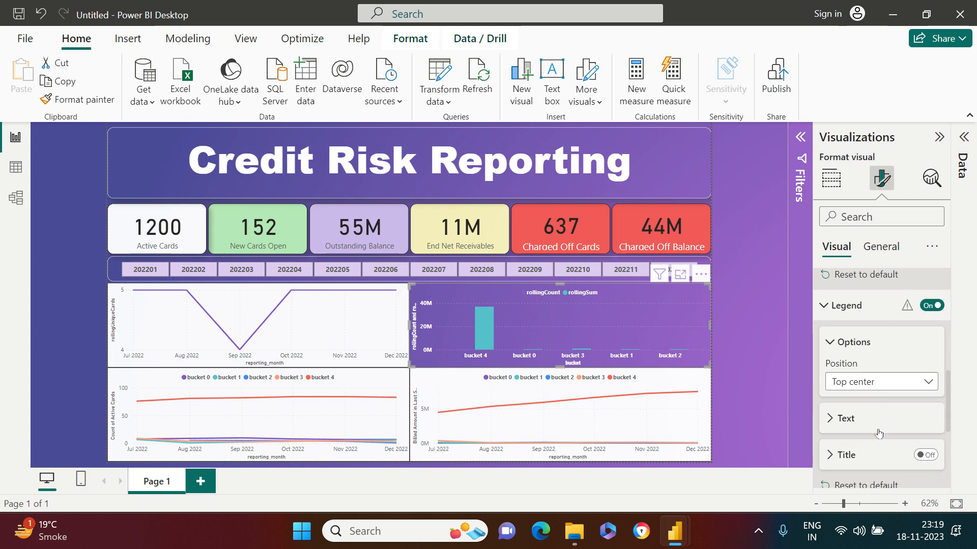
left_click(878, 408)
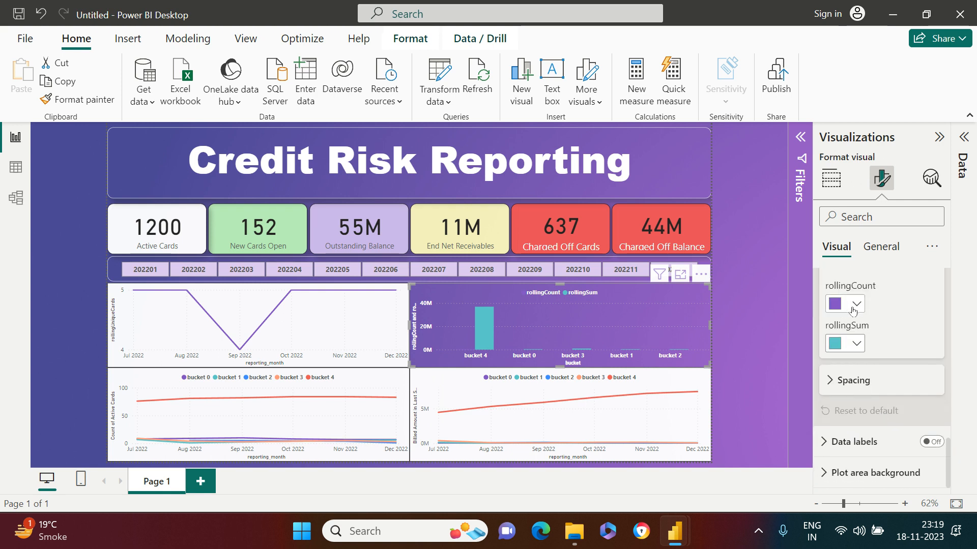
left_click(857, 305)
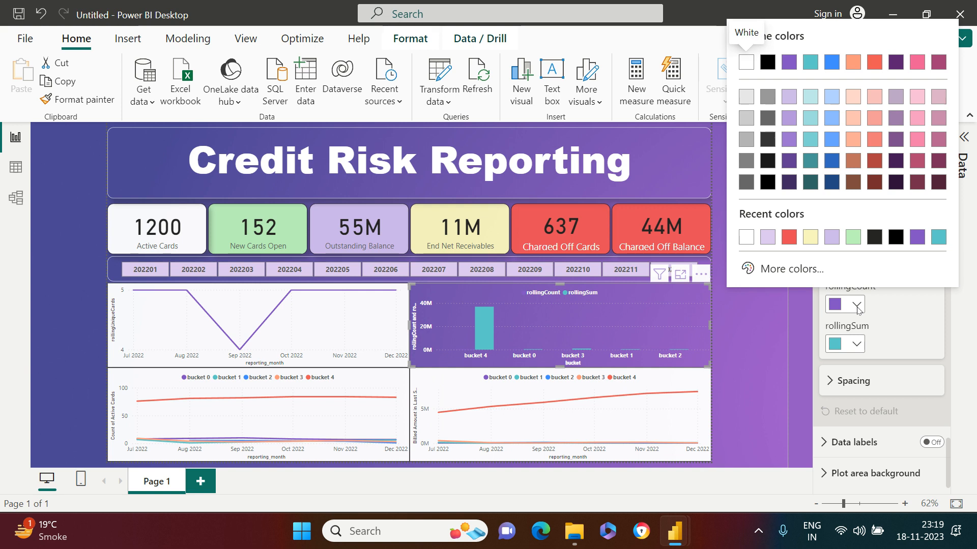
left_click(811, 238)
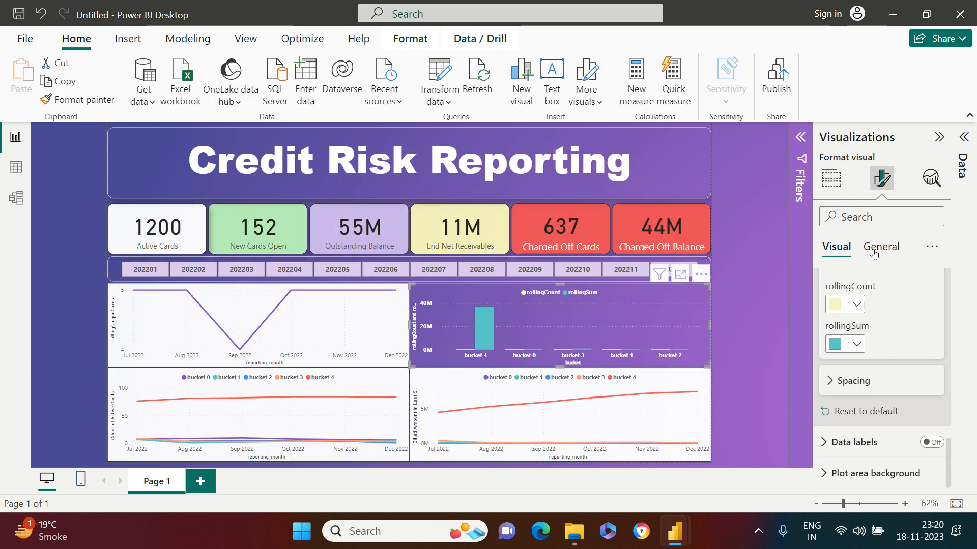
- Rename the rollingCount field to "# Active Cards" for the bucket column chart only
scroll(894, 323, "up", 7)
left_click(831, 180)
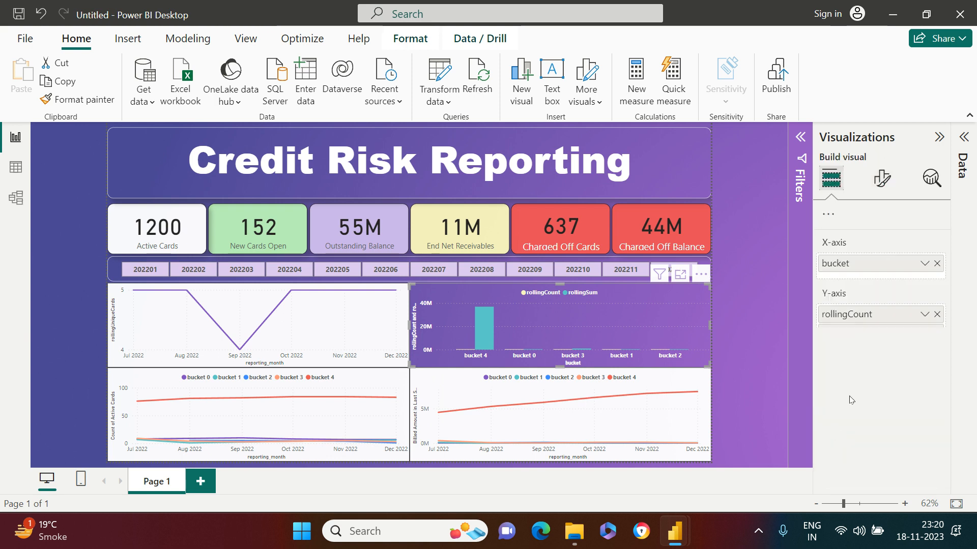
scroll(867, 455, "down", 3)
scroll(860, 389, "up", 1)
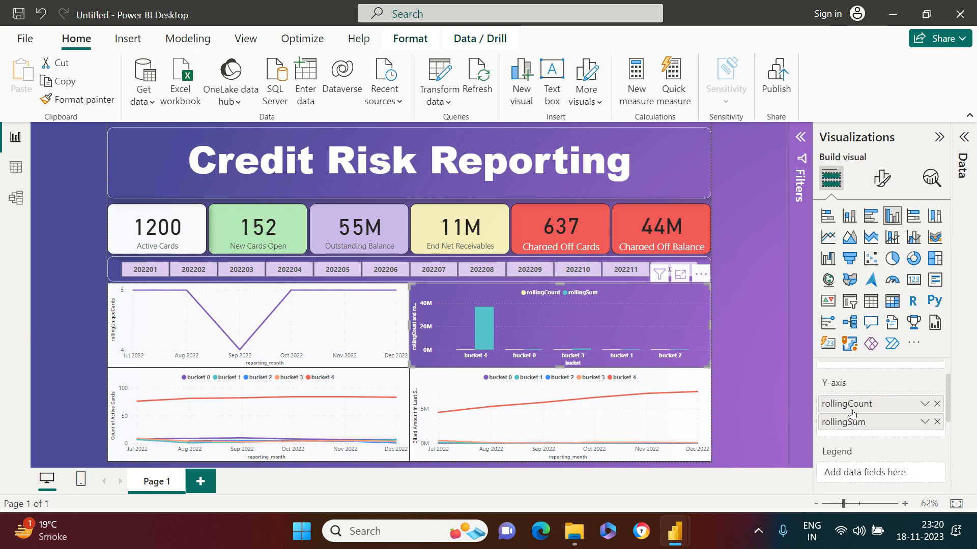
right_click(854, 403)
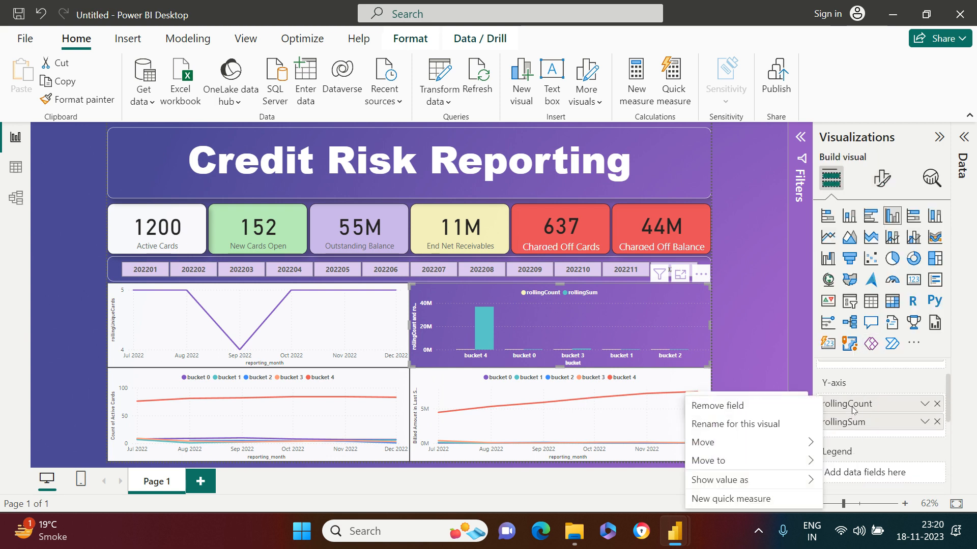
left_click(757, 430)
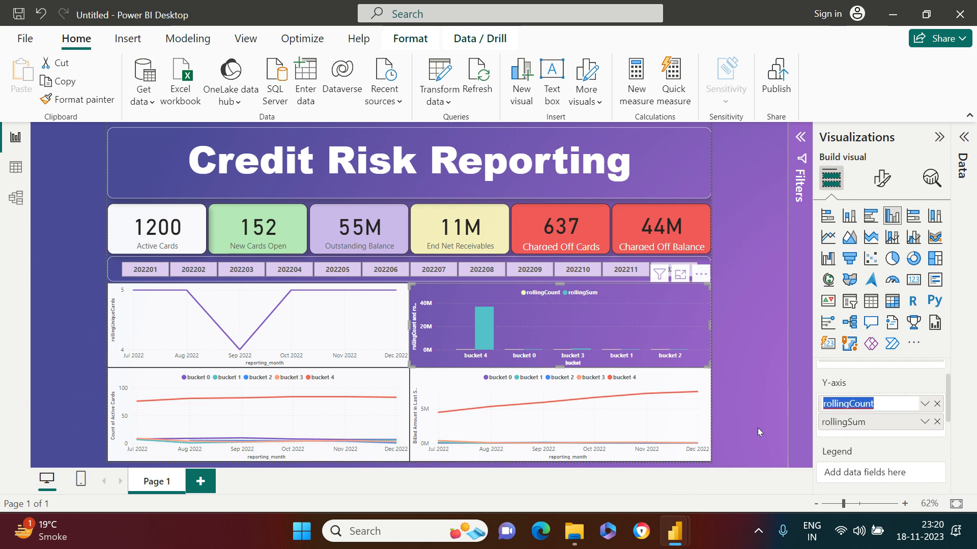
type("# ACti")
key("BackSpace")
key("BackSpace")
key("BackSpace")
type("ctive Cards")
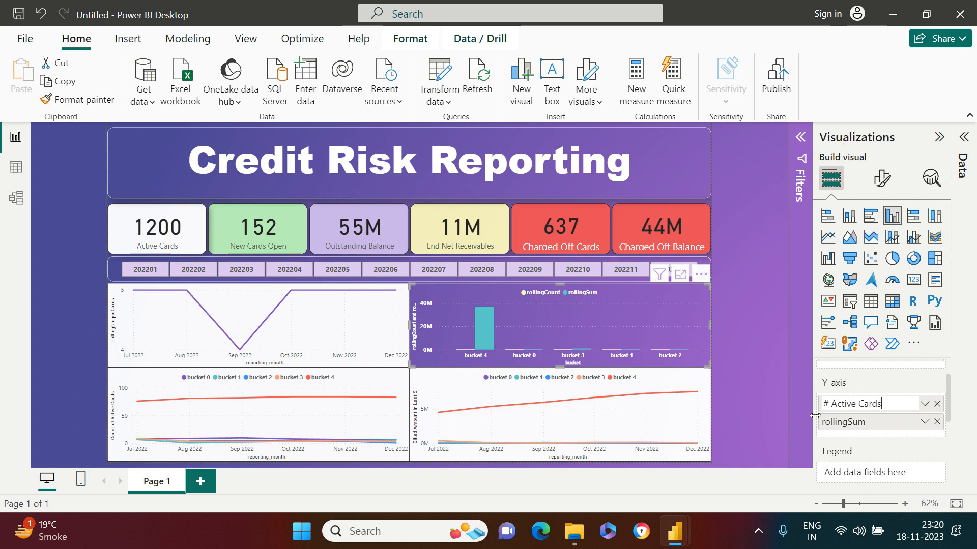
key("Return")
- Rename the rollingSum field to "Outstanding Balance" for the bucket column chart only
right_click(834, 425)
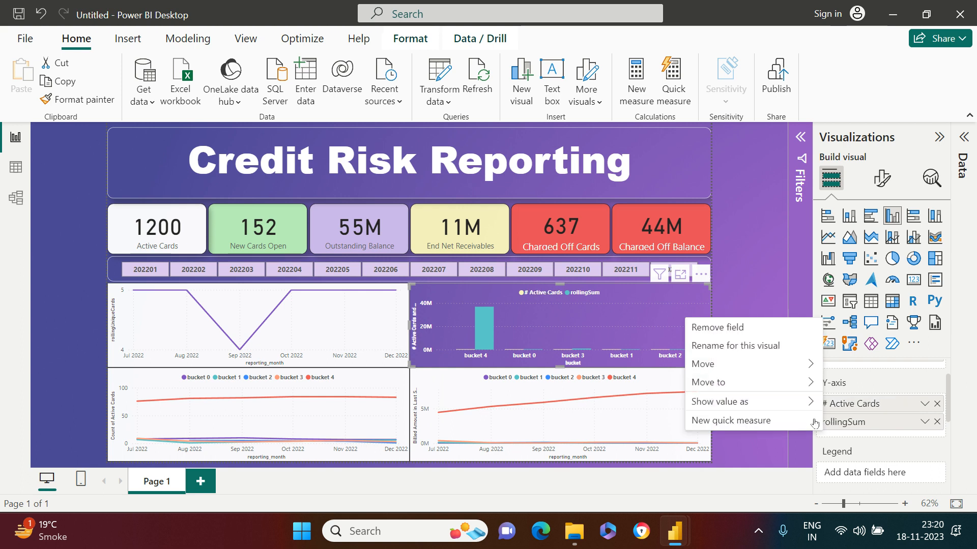
left_click(734, 347)
type("Outstanding Balance")
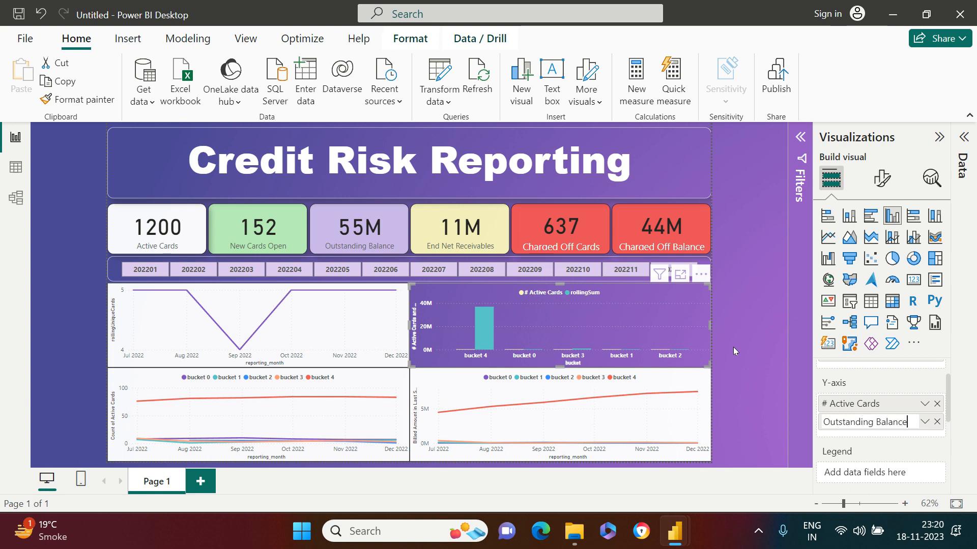
key("Return")
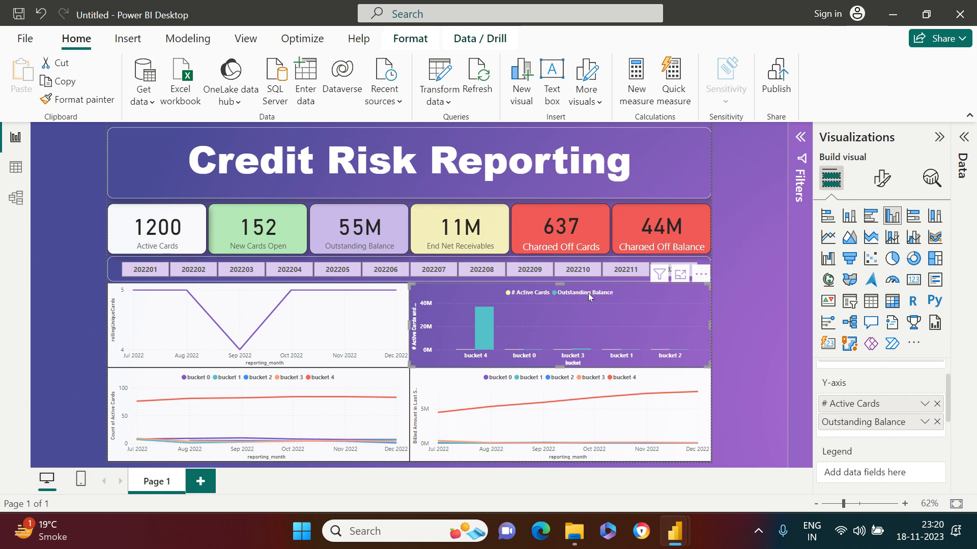
- Turn on the shadow effect for the bucket column chart
key("alt+Tab")
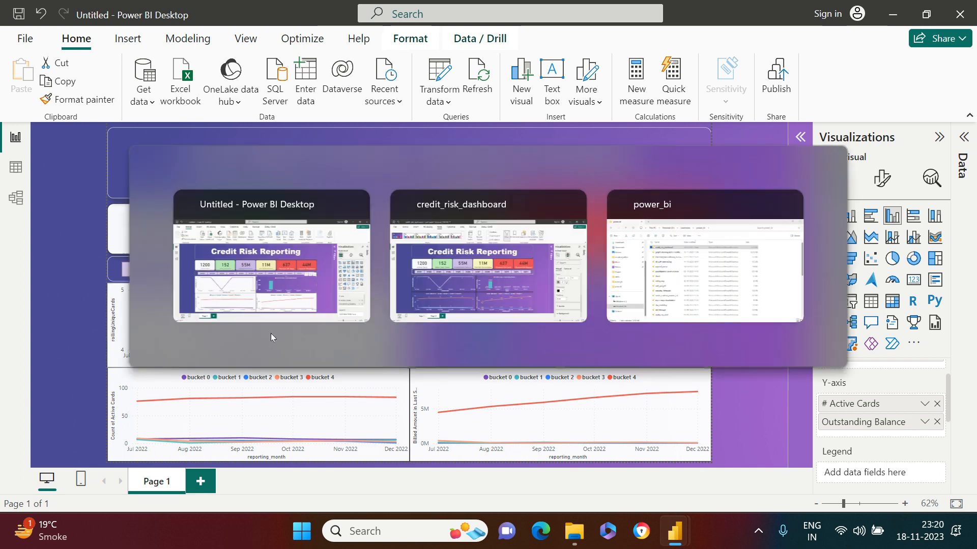
key("alt+Tab")
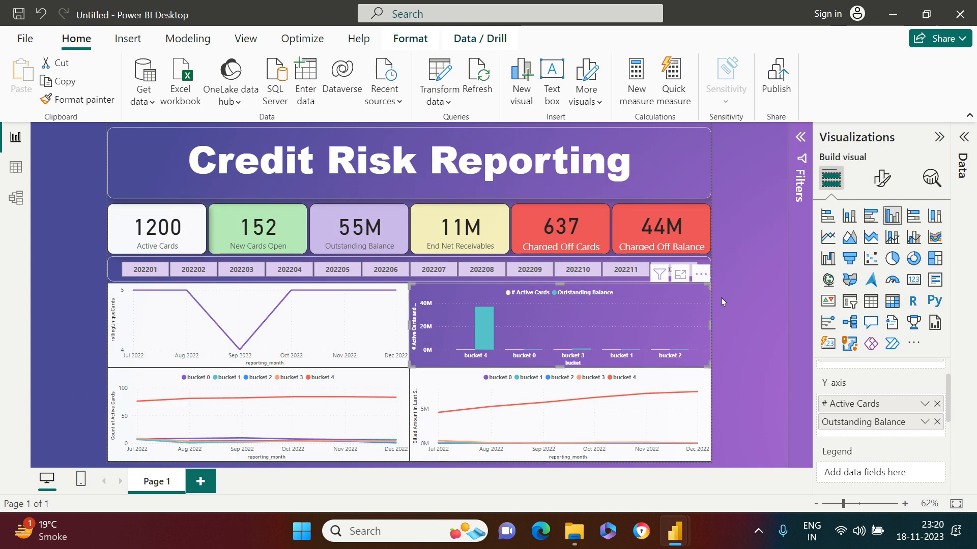
left_click(882, 178)
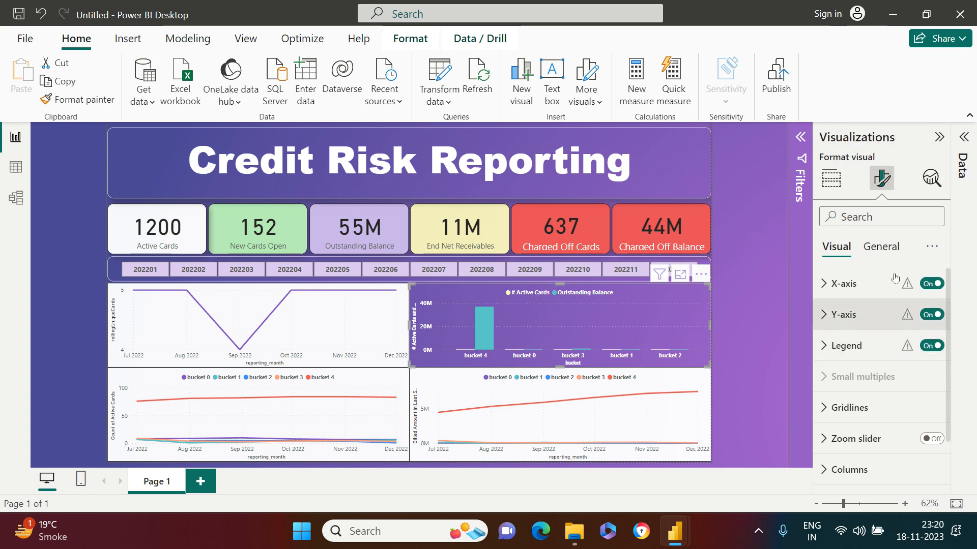
left_click(898, 247)
left_click(865, 345)
scroll(902, 451, "down", 3)
left_click(926, 379)
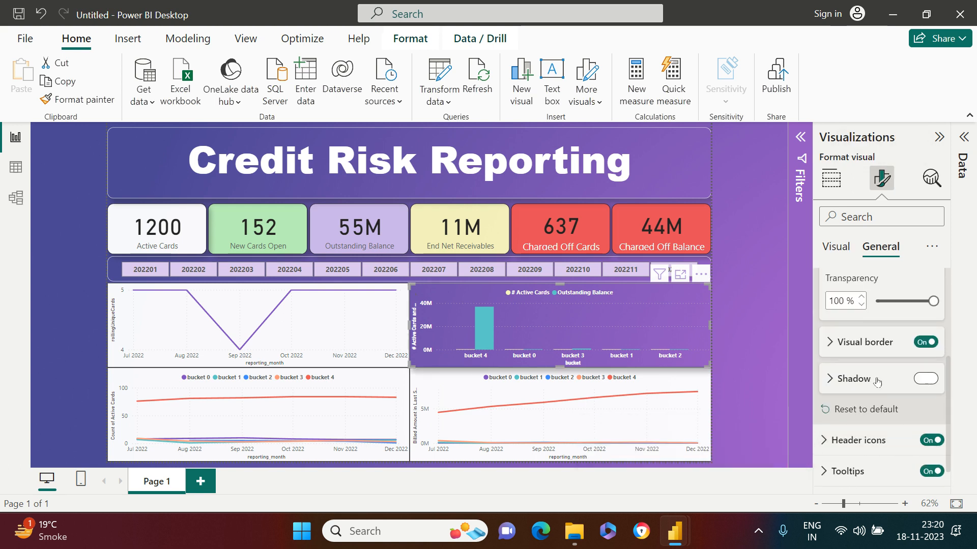
left_click(777, 433)
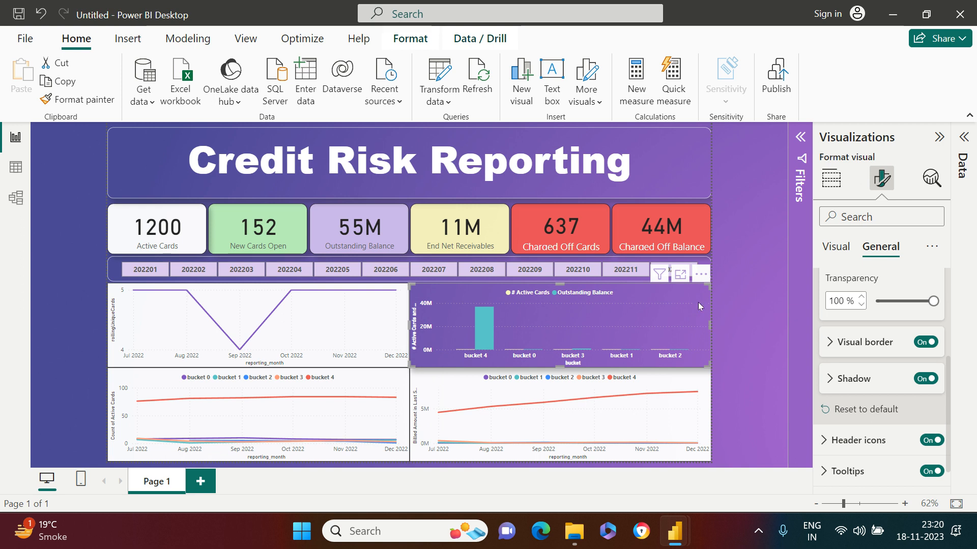
- Copy the bucket column chart's formatting onto the rollingUniqueCards line chart with the Format painter
left_click(698, 301)
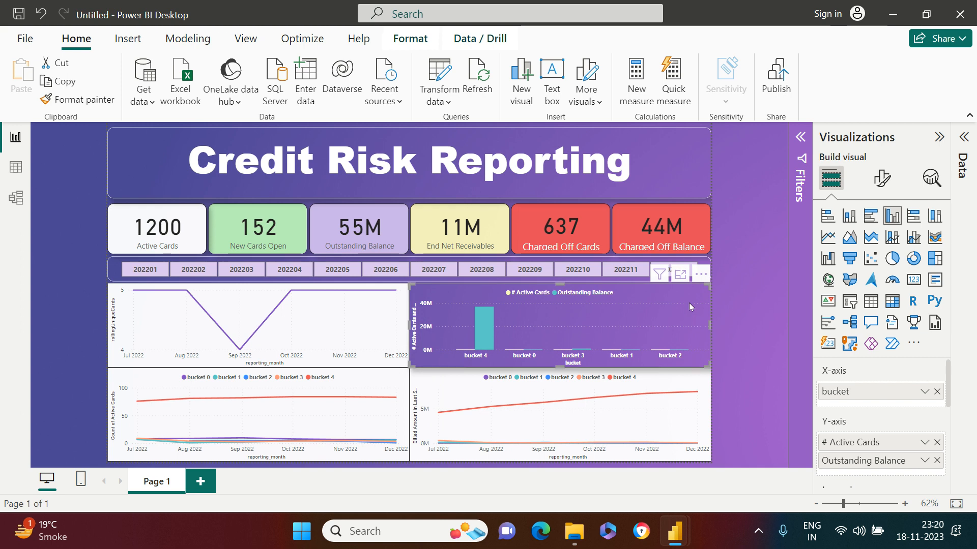
left_click(88, 102)
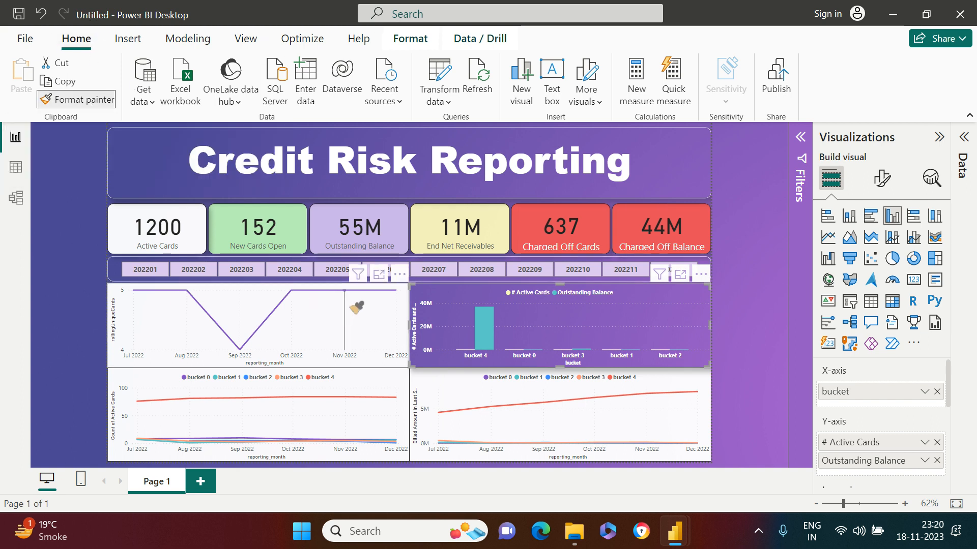
left_click(362, 359)
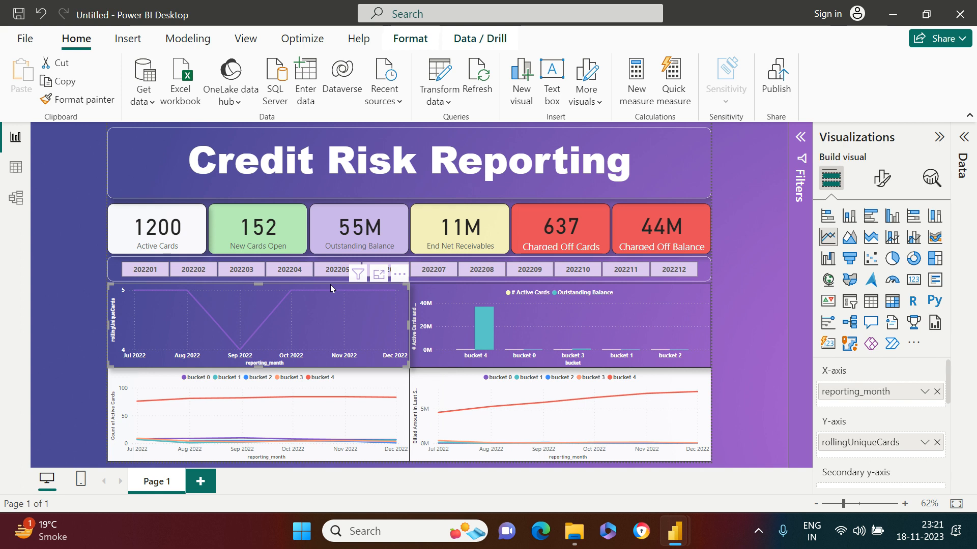
- Change the rollingUniqueCards line colour to white in the line chart
left_click(884, 178)
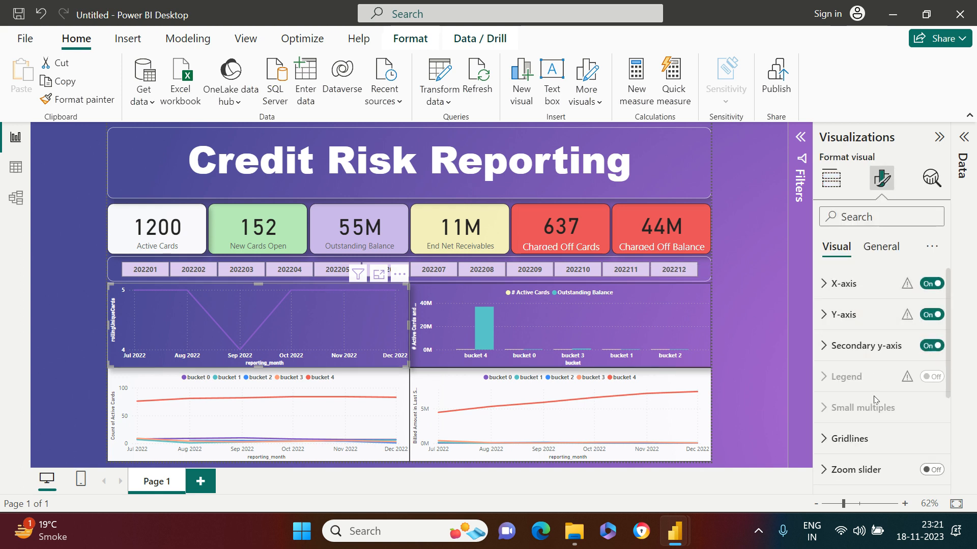
scroll(870, 422, "down", 3)
left_click(847, 350)
left_click(858, 425)
left_click(858, 424)
scroll(889, 402, "down", 5)
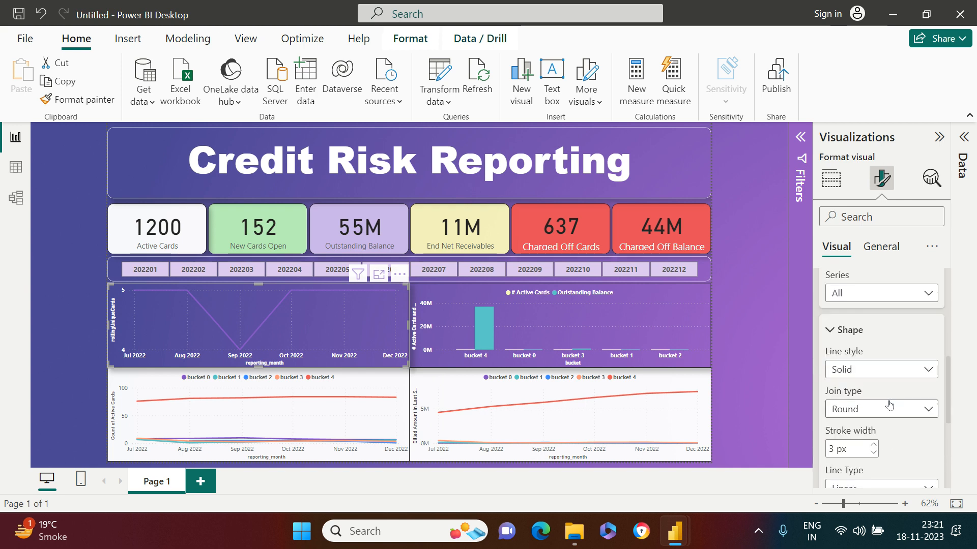
scroll(890, 407, "down", 3)
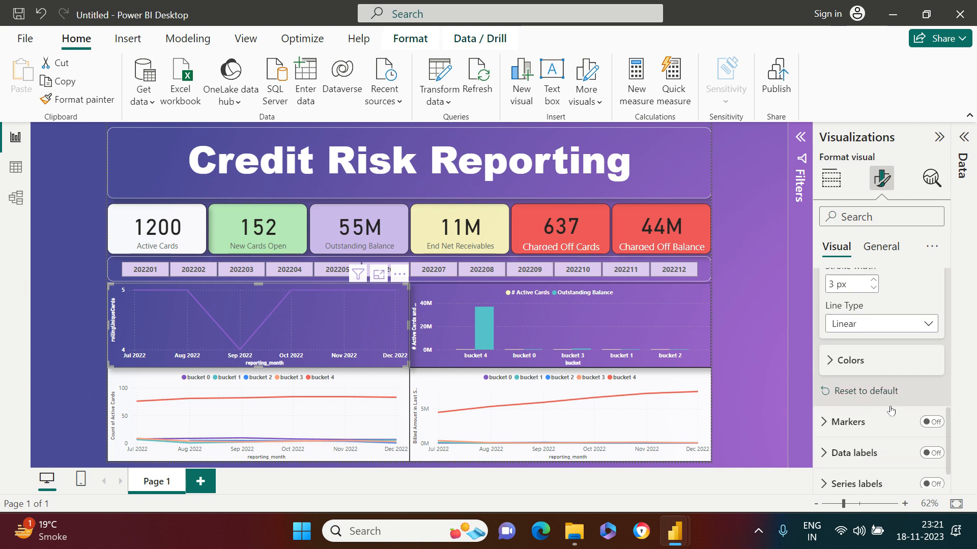
left_click(886, 360)
left_click(856, 400)
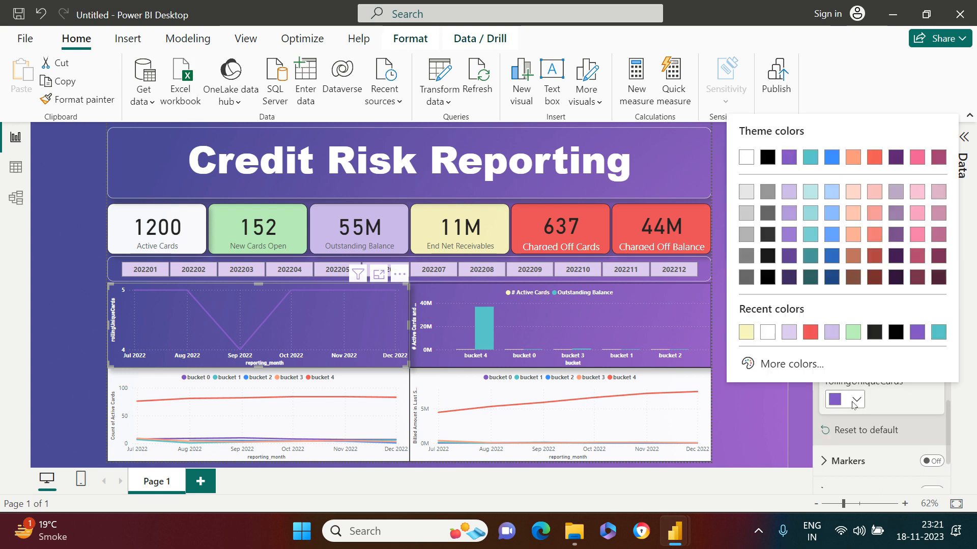
left_click(766, 332)
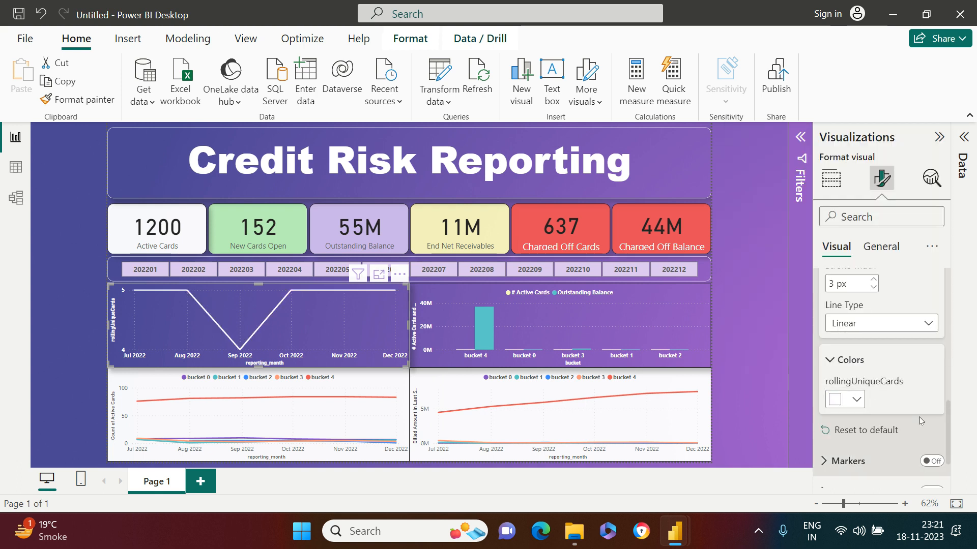
- Turn on data labels for the rollingUniqueCards line chart
scroll(885, 381, "up", 10)
scroll(839, 371, "down", 5)
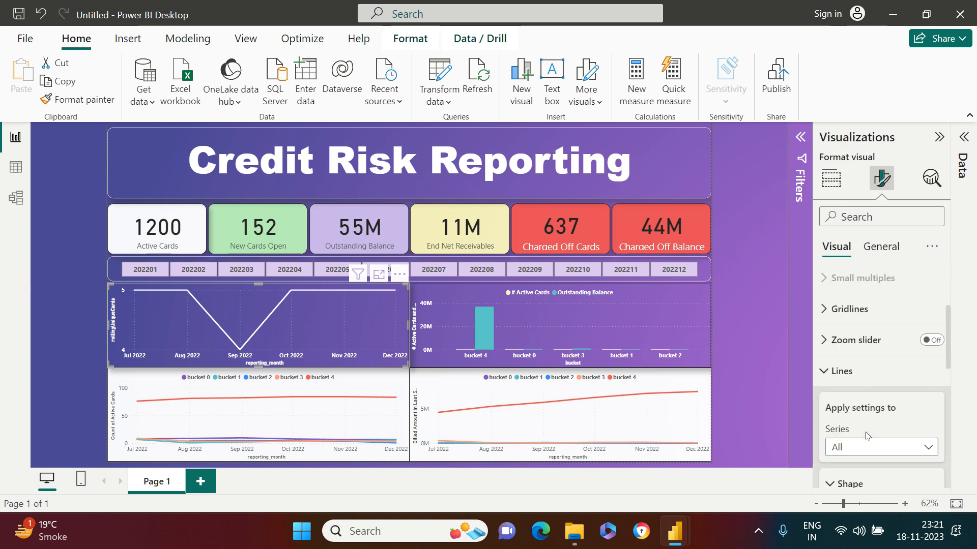
left_click(837, 369)
scroll(890, 432, "up", 2)
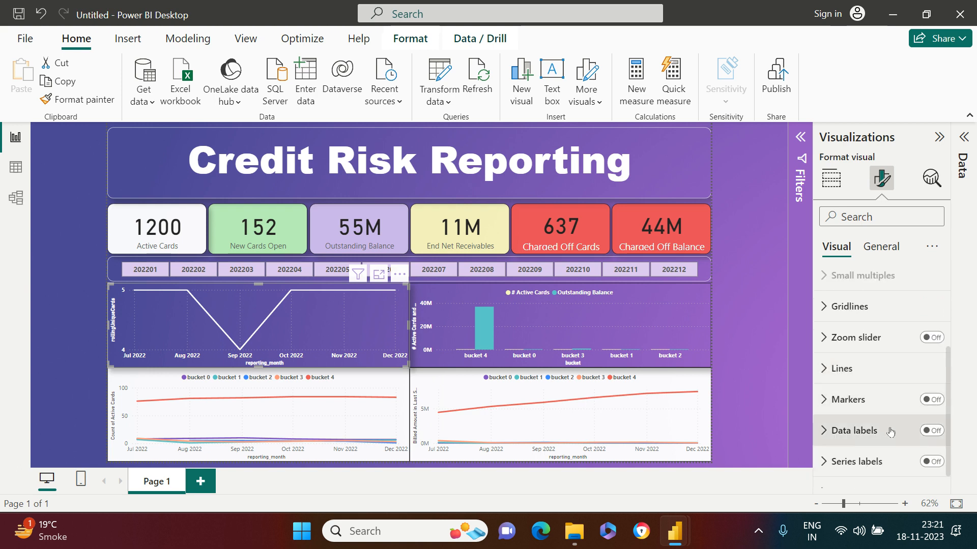
scroll(890, 433, "down", 2)
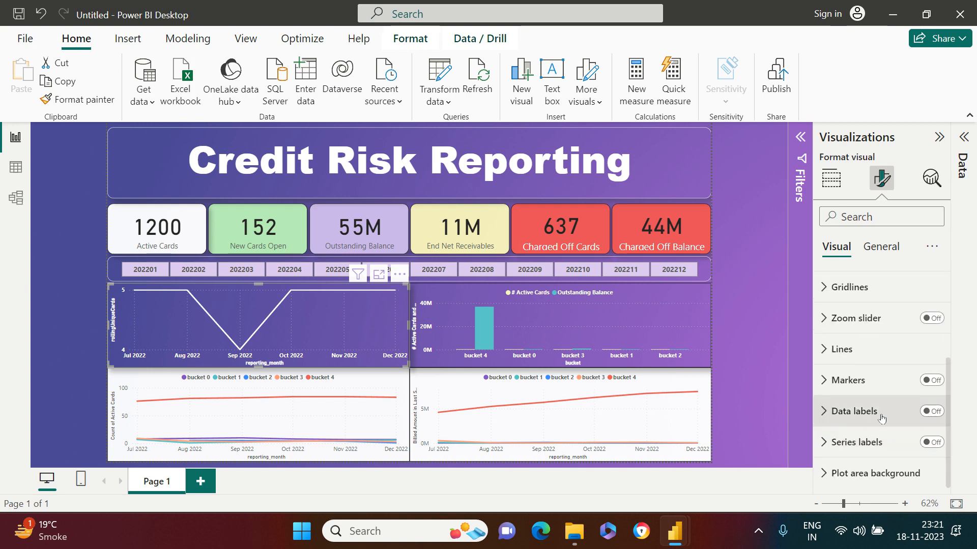
left_click(931, 413)
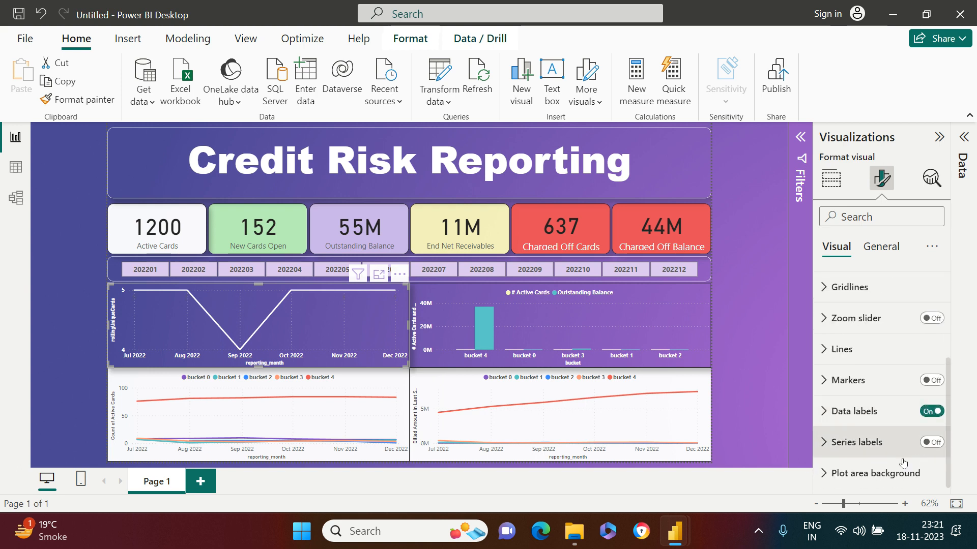
- Set the data label values of the rollingUniqueCards line chart to white
left_click(897, 425)
scroll(885, 440, "down", 3)
scroll(885, 441, "down", 5)
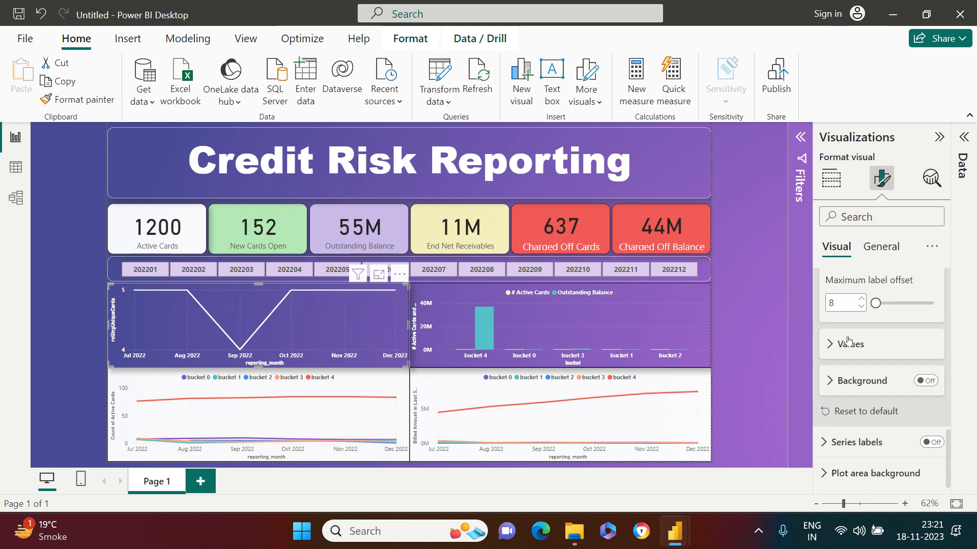
left_click(854, 351)
scroll(855, 353, "down", 2)
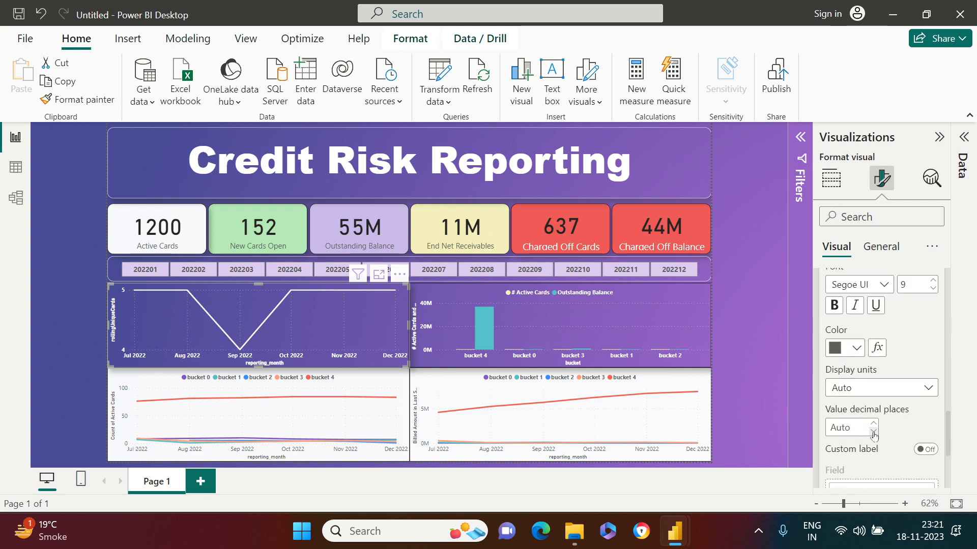
left_click(852, 351)
left_click(746, 281)
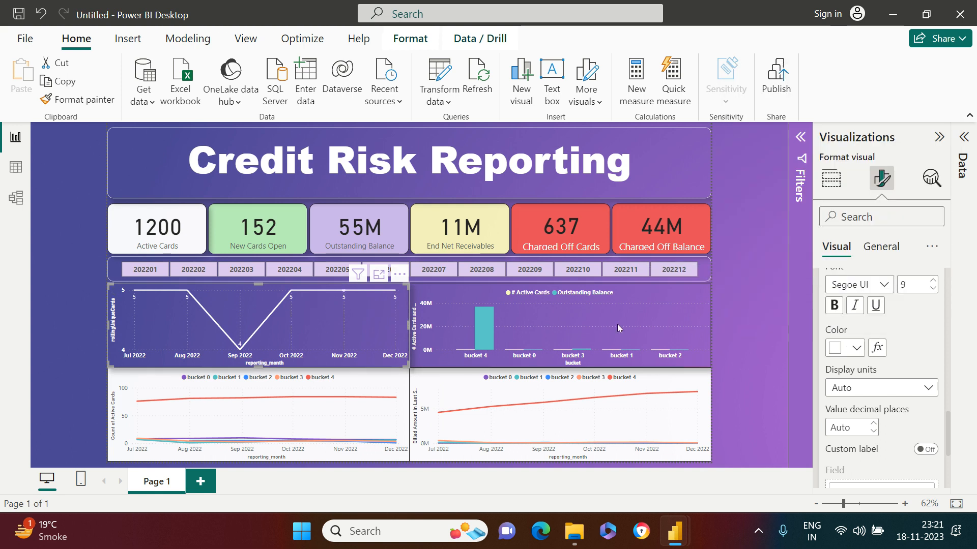
- Turn on data labels for the bucket column chart and colour their values white
left_click(667, 329)
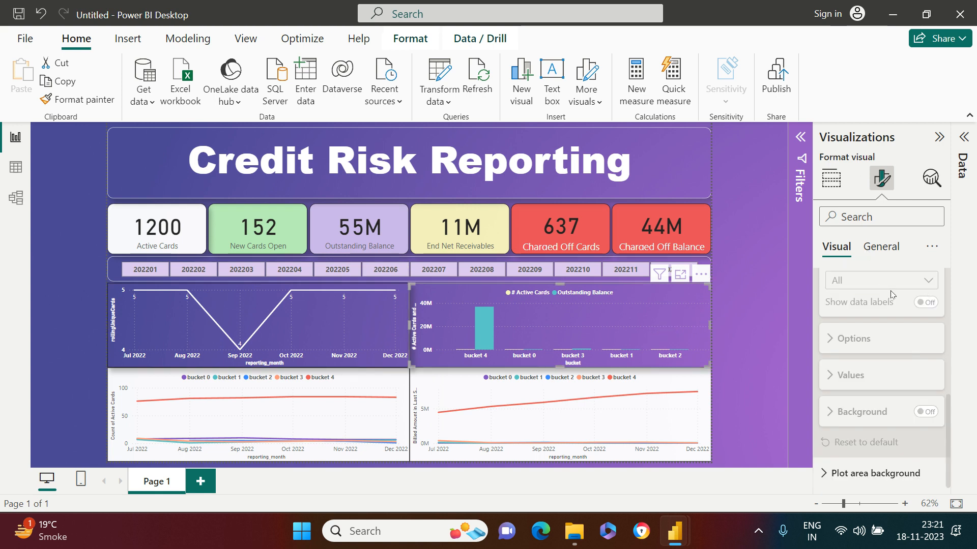
scroll(893, 295, "up", 5)
scroll(893, 295, "down", 3)
left_click(865, 335)
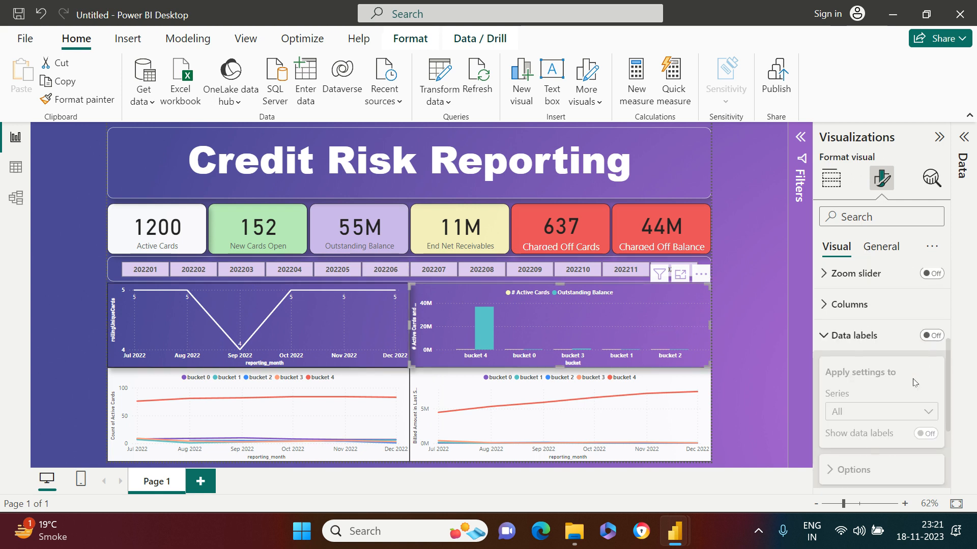
left_click(932, 336)
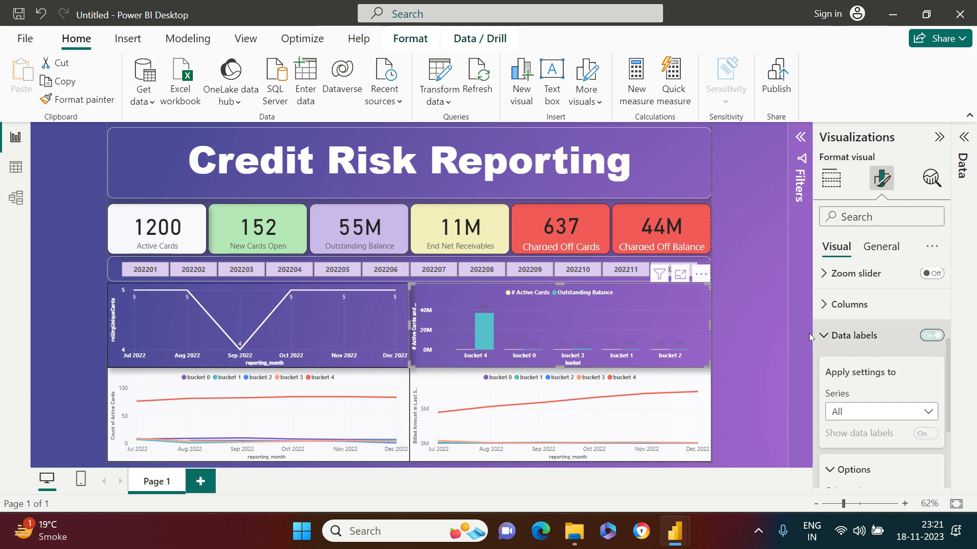
scroll(856, 433, "down", 5)
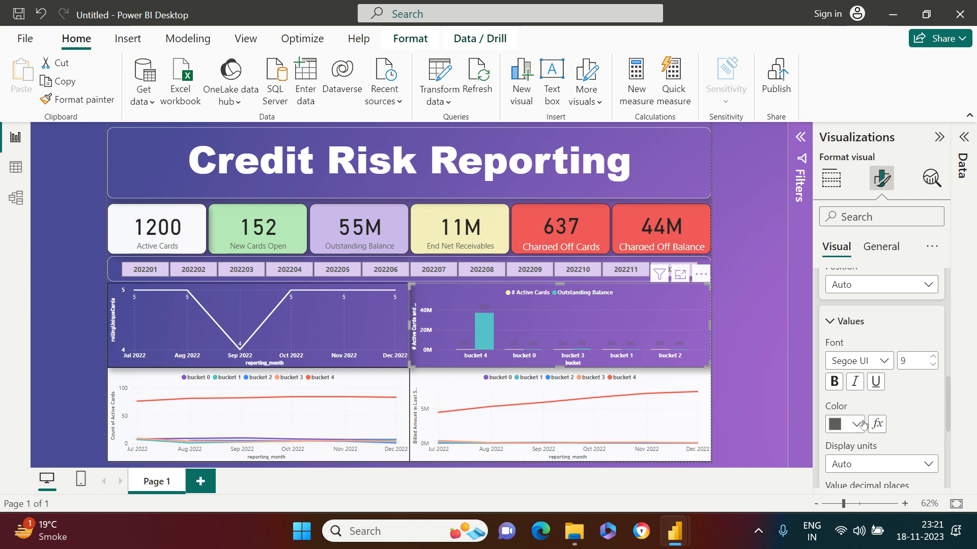
left_click(857, 425)
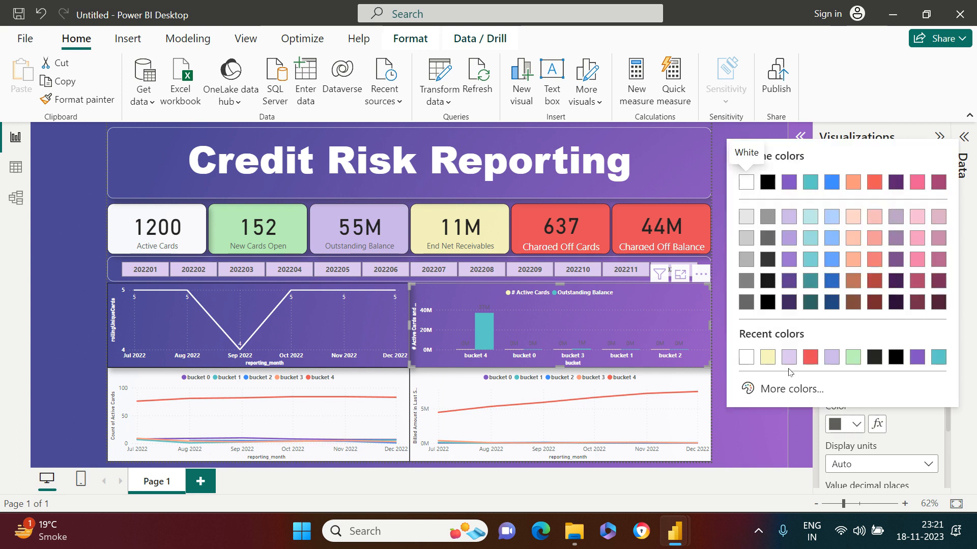
left_click(746, 357)
left_click(784, 324)
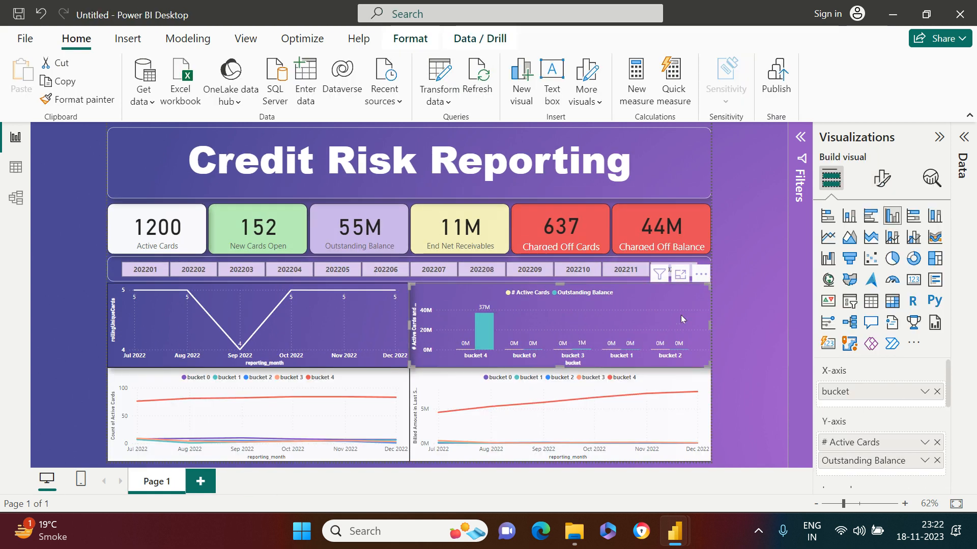
- Set the data label values of the bucket column chart to two decimal places
left_click(882, 179)
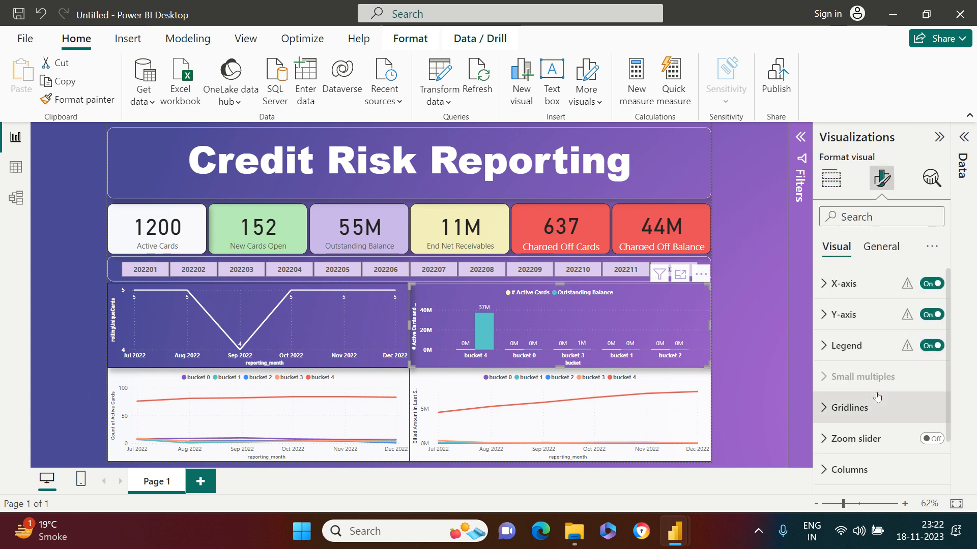
scroll(875, 396, "down", 1)
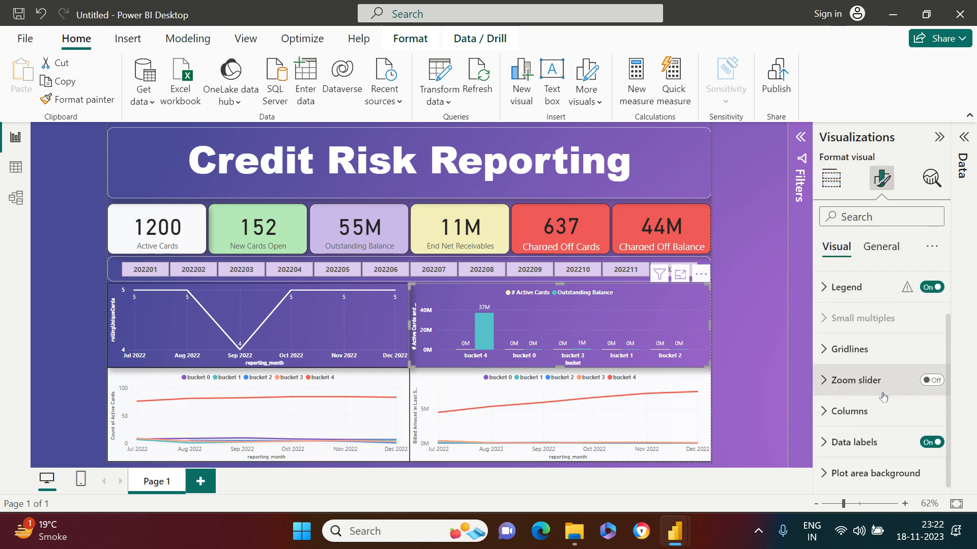
left_click(855, 442)
scroll(880, 432, "down", 5)
scroll(883, 427, "up", 1)
left_click(871, 441)
scroll(889, 422, "down", 2)
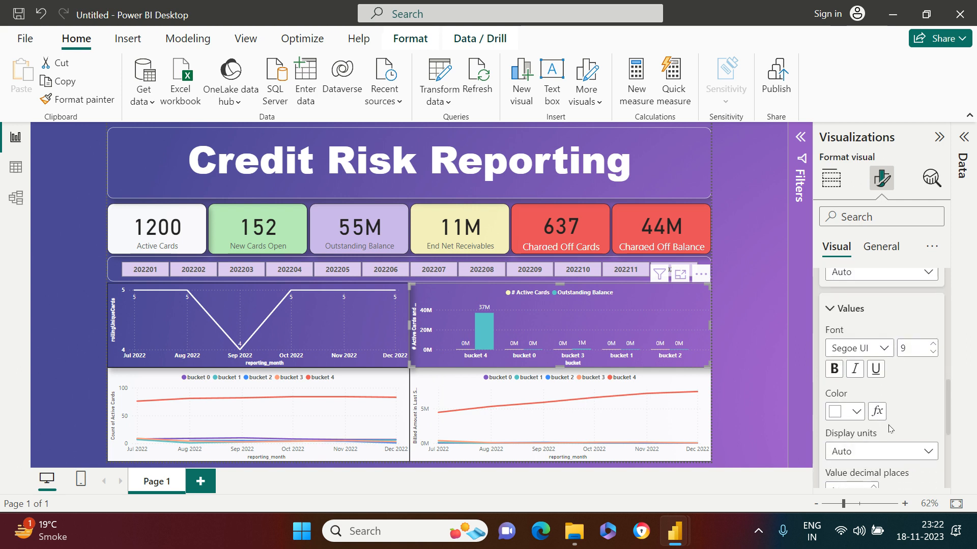
scroll(916, 356, "down", 3)
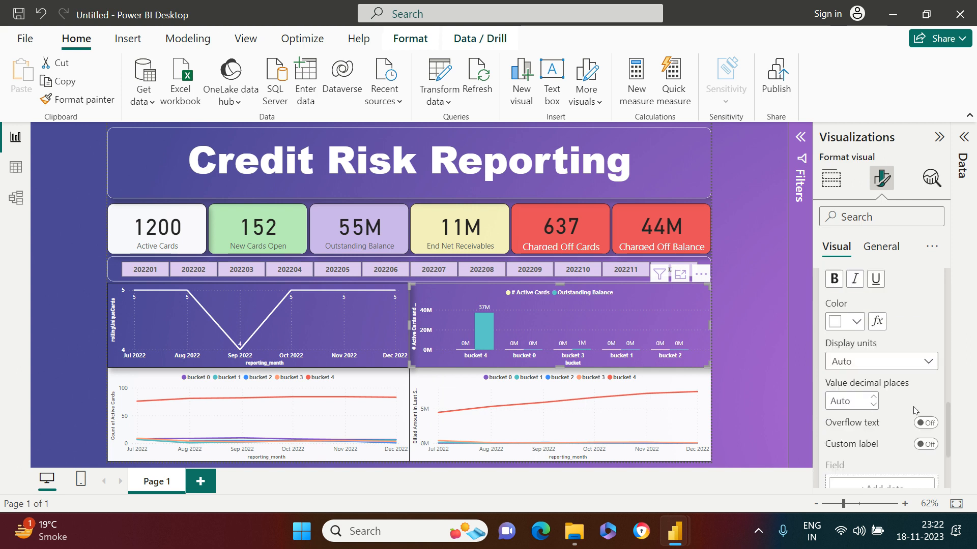
left_click(874, 389)
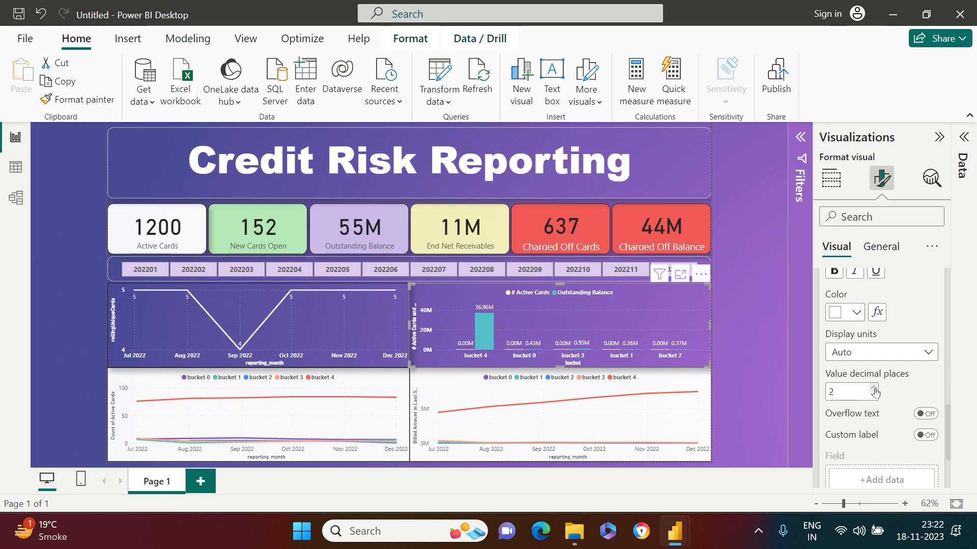
left_click(749, 360)
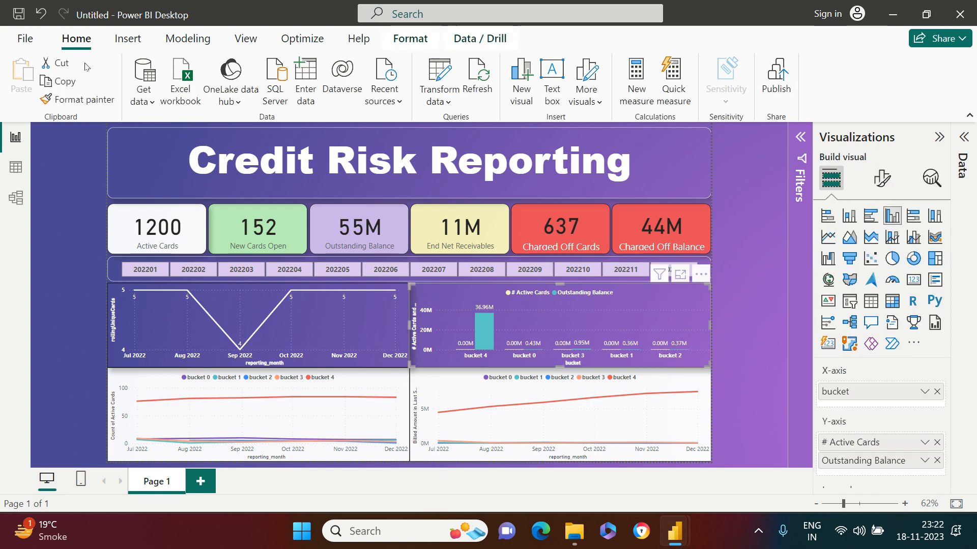
- Copy the column chart's formatting with Format Painter to the Count of Active Cards line chart, and from there to the Billed Amount line chart
left_click(77, 99)
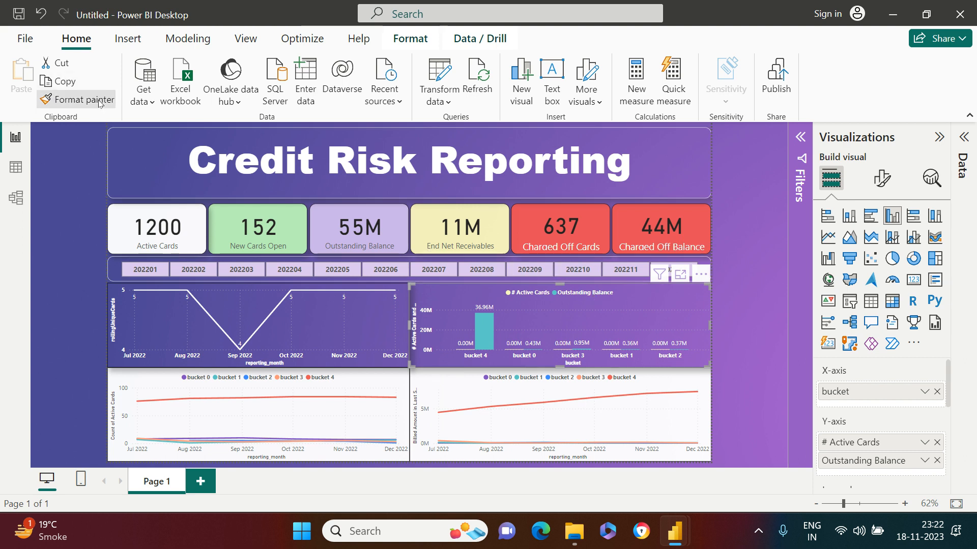
left_click(386, 422)
left_click(388, 422)
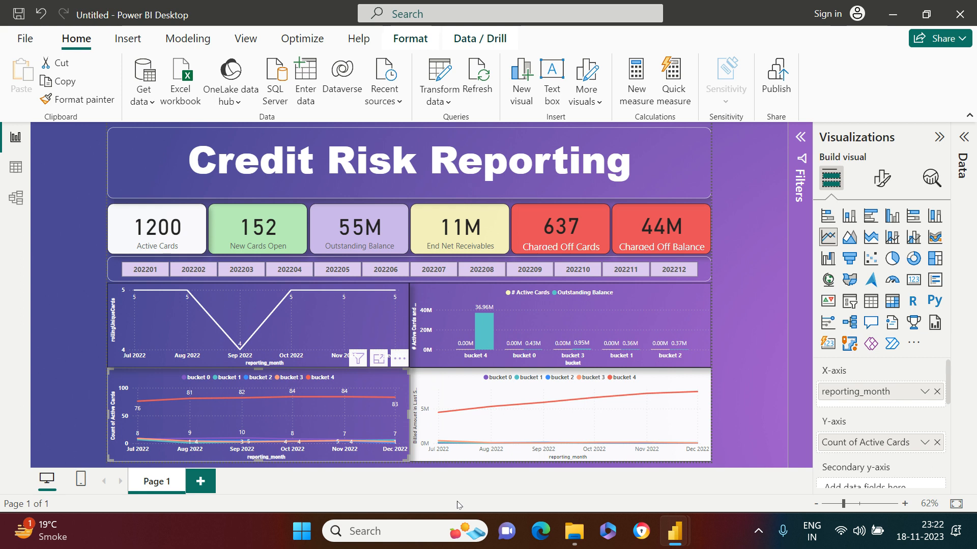
left_click(78, 99)
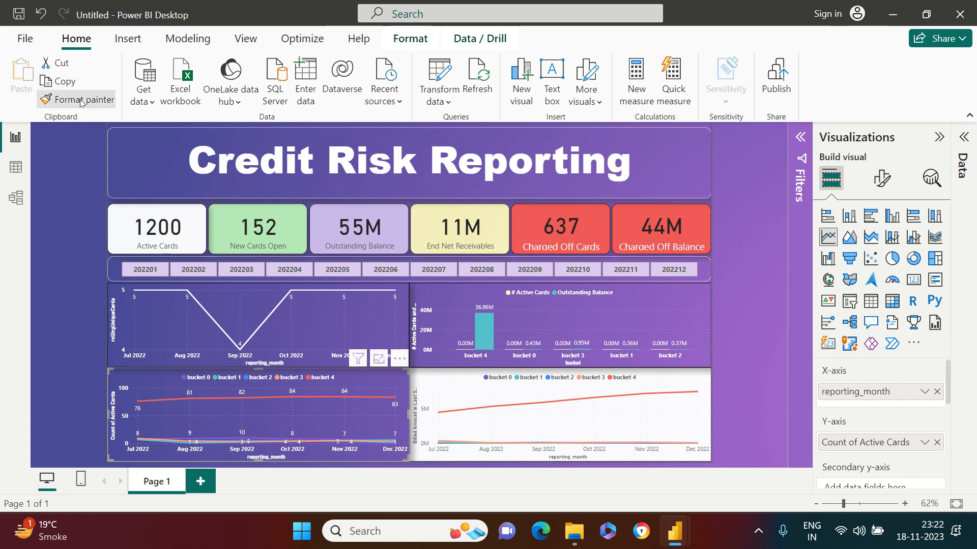
left_click(549, 395)
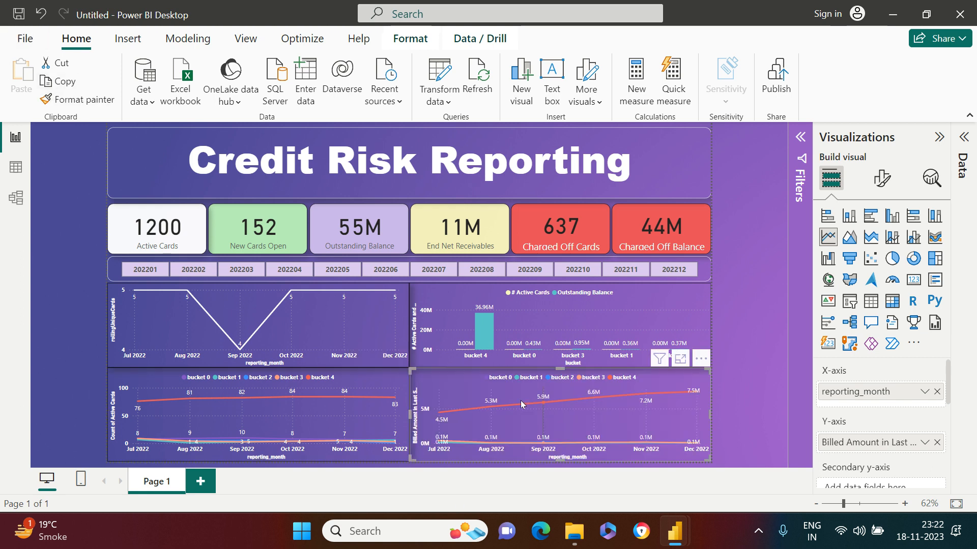
left_click(761, 368)
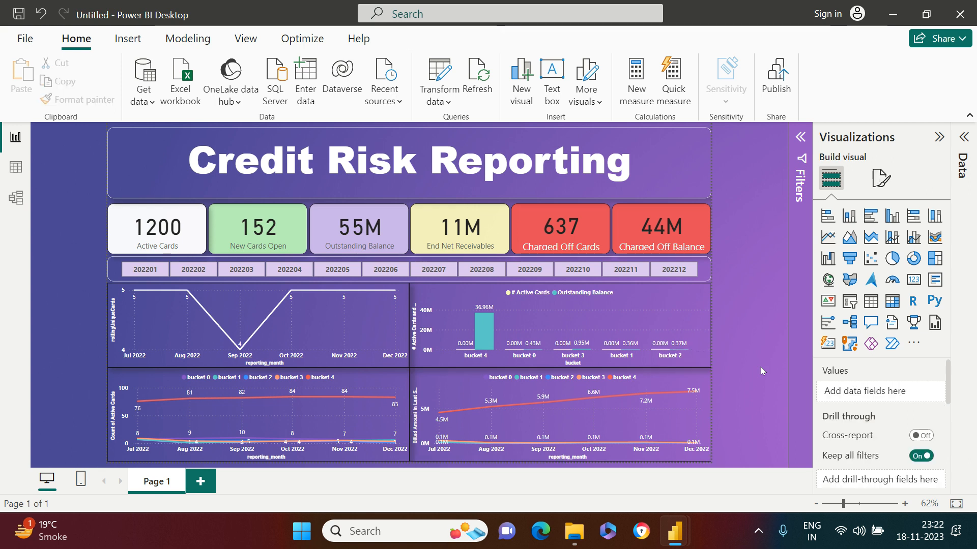
- Set the width of the YearMonth slicer to 1278
left_click(704, 277)
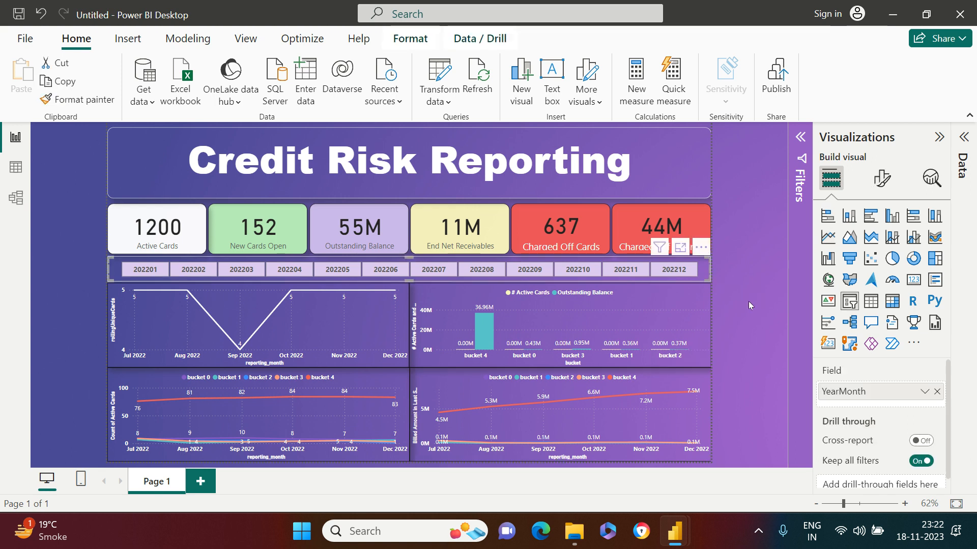
left_click(885, 180)
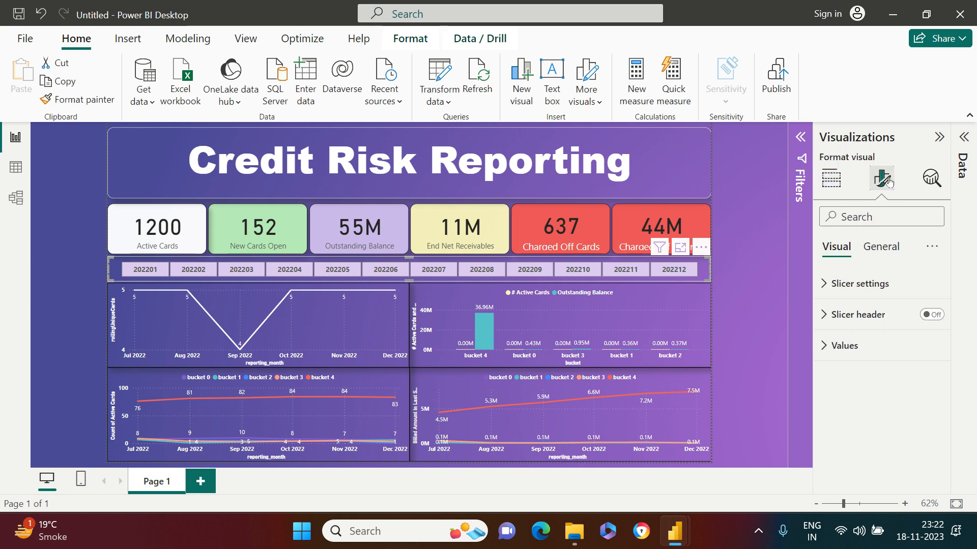
left_click(881, 247)
left_click(870, 289)
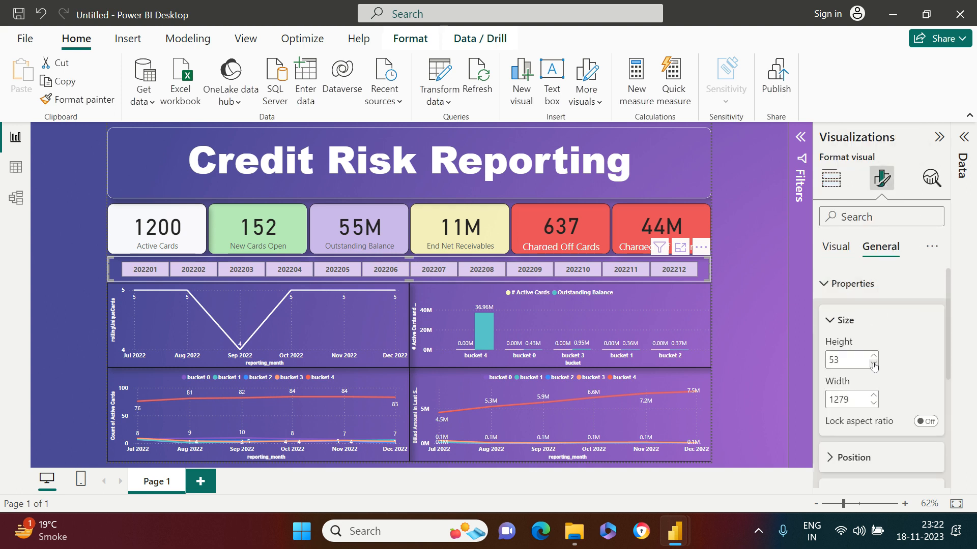
left_click(873, 404)
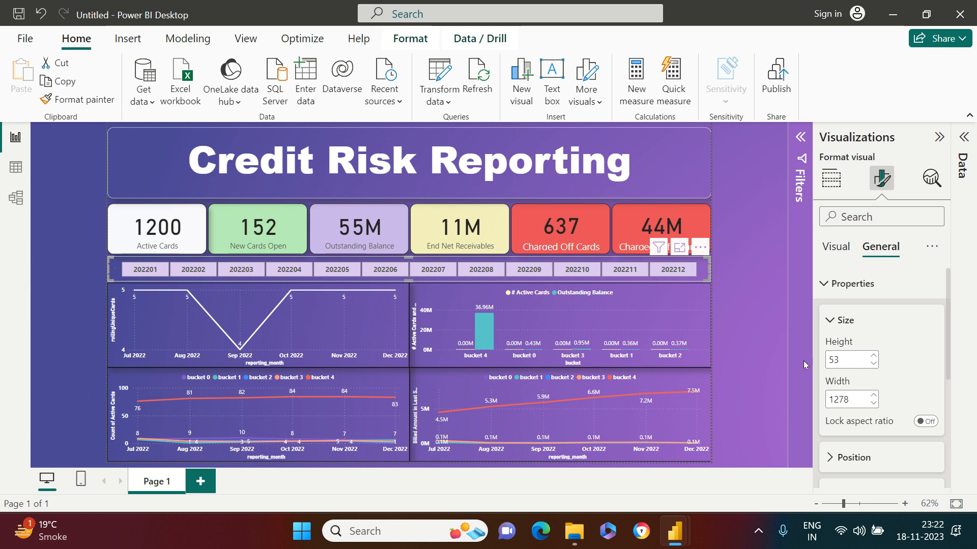
left_click(751, 332)
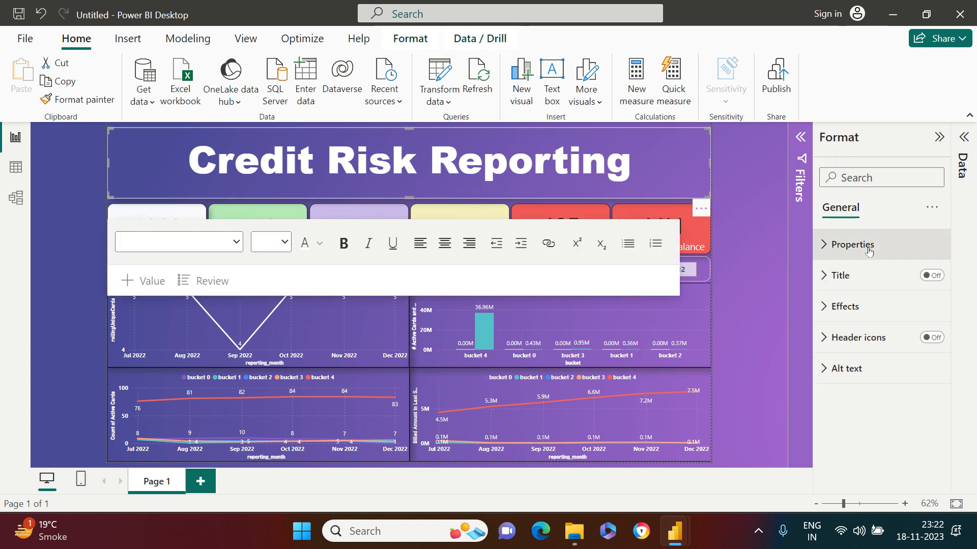
- Set the width of the Credit Risk Reporting title text box to 1278
left_click(855, 307)
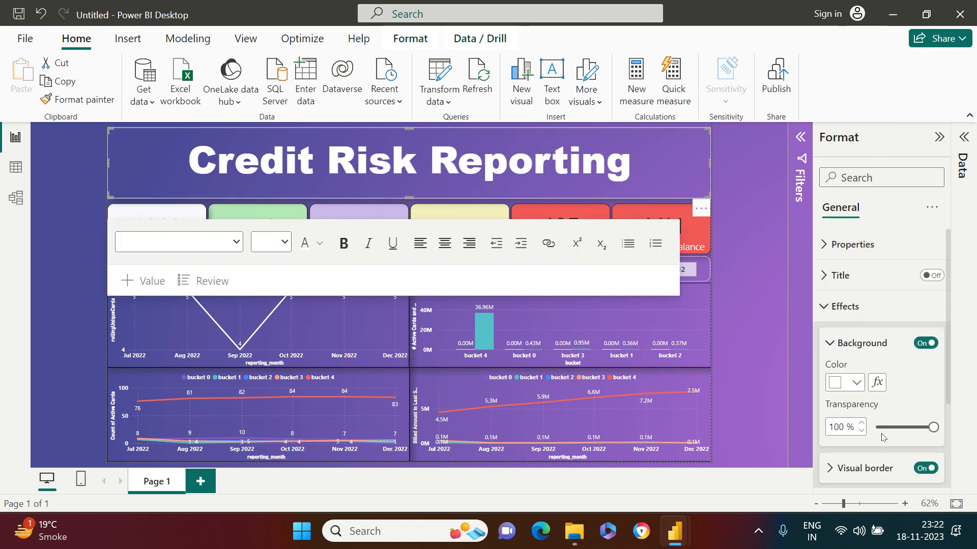
left_click(846, 306)
left_click(856, 258)
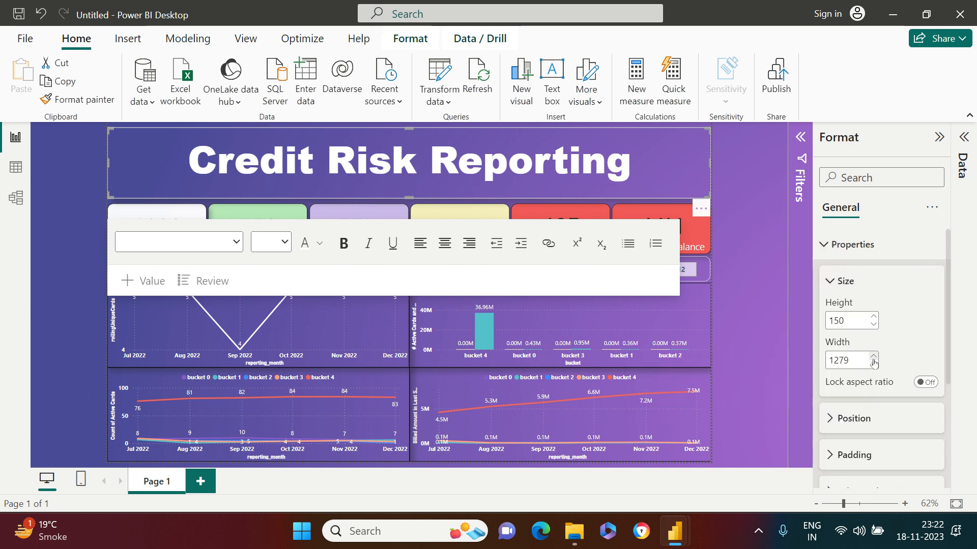
left_click(873, 358)
left_click(873, 365)
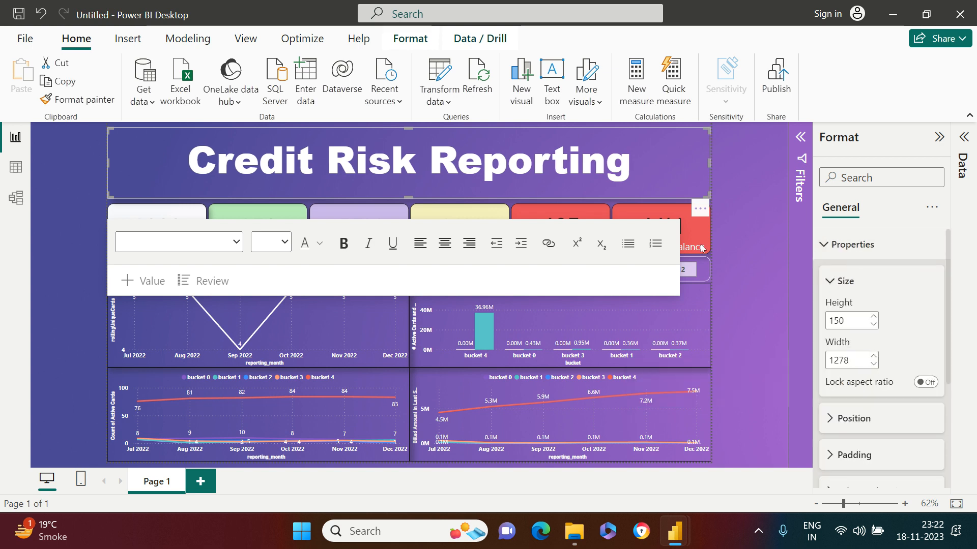
left_click(736, 230)
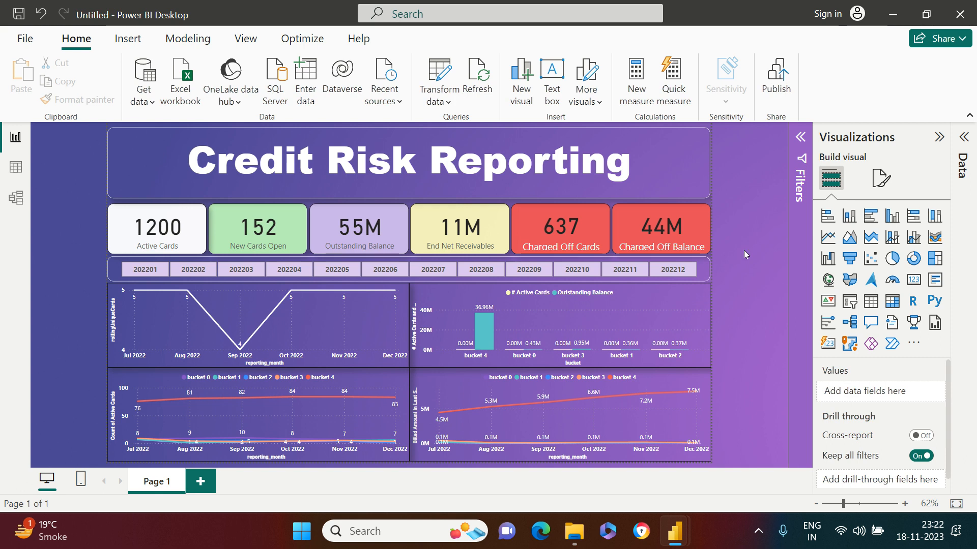